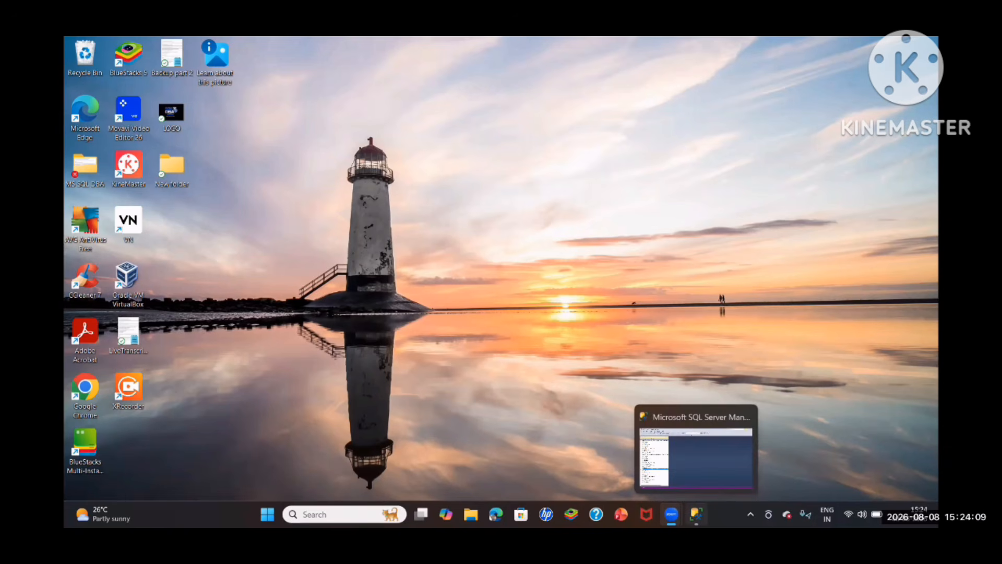
- Open SQL Server Configuration Manager and select the log-on account name in the SQL Server (MSSQLSERVER) service's properties
{"action": "left_click", "coordinate": [696, 513]}
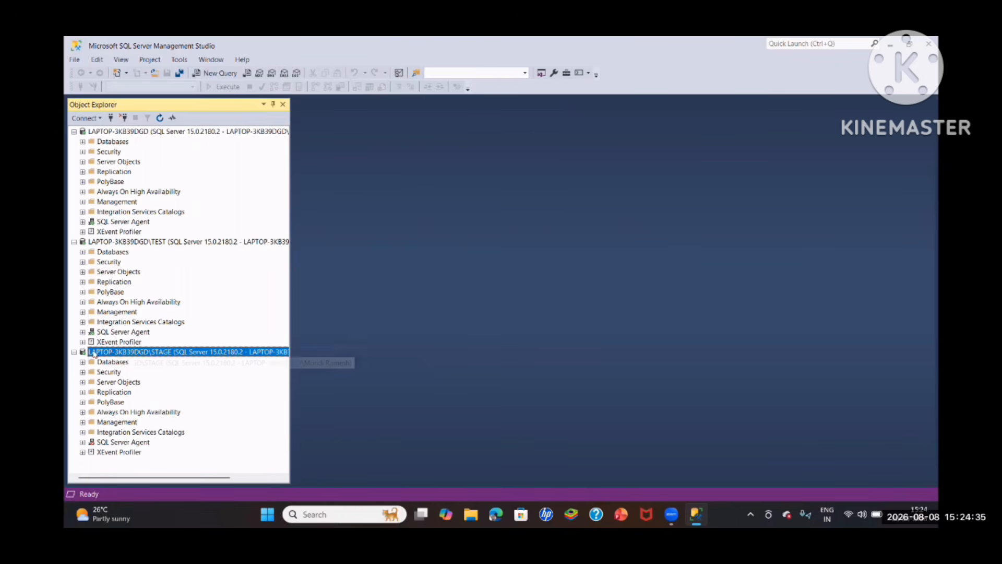
{"action": "left_click", "coordinate": [346, 515]}
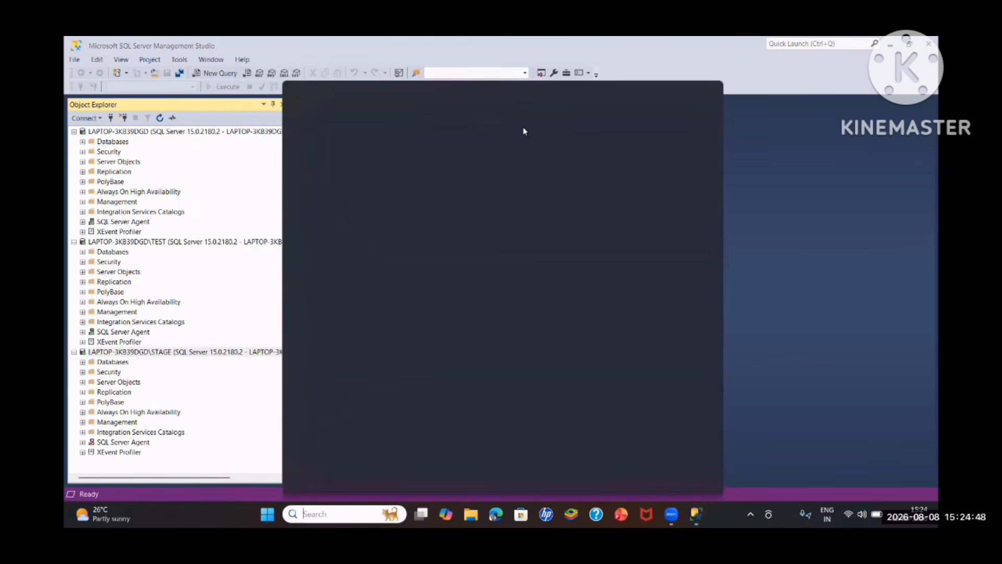
{"action": "left_click", "coordinate": [368, 153]}
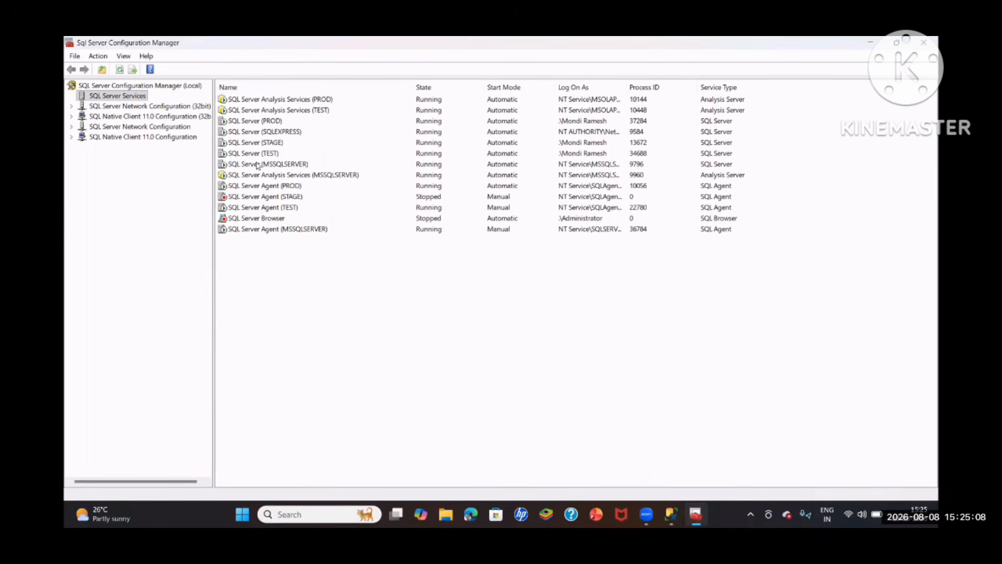
{"action": "left_click", "coordinate": [257, 165]}
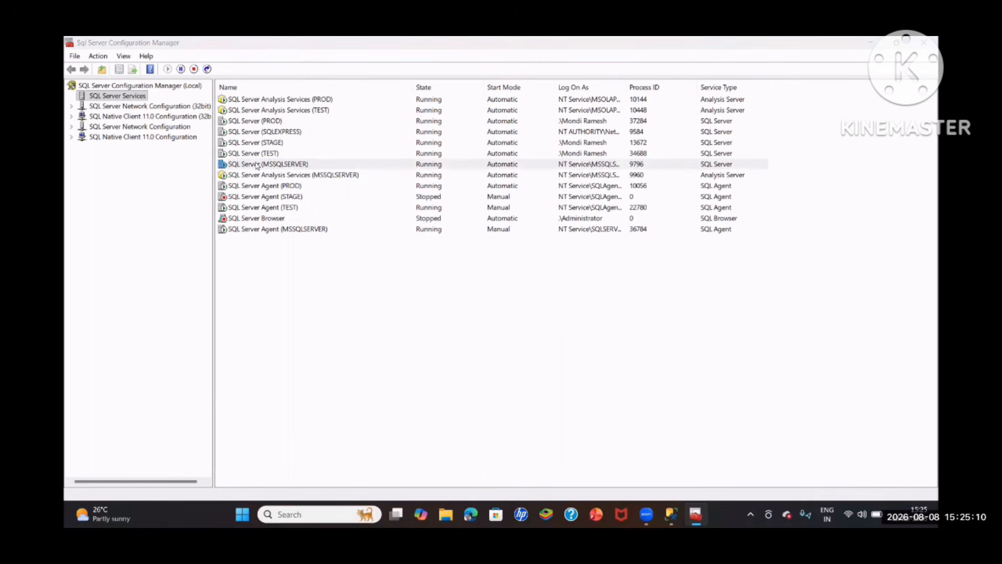
{"action": "double_click", "coordinate": [257, 165]}
{"action": "left_click_drag", "start_coordinate": [547, 238], "coordinate": [462, 240]}
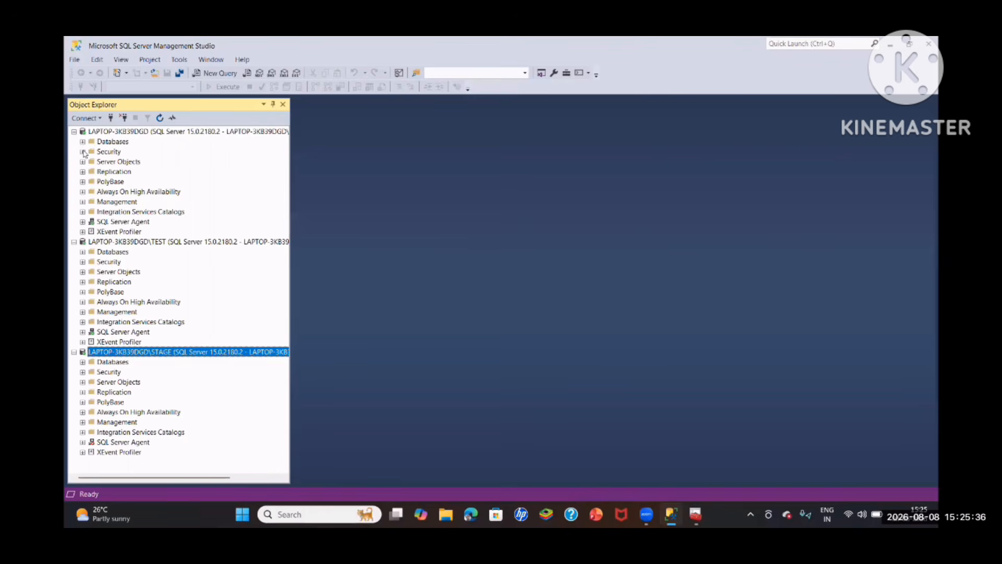
- Switch to SQL Server Management Studio and try to create an enabled sysadmin login for the MSSQLSERVER service account on the default instance
{"action": "left_click", "coordinate": [83, 152]}
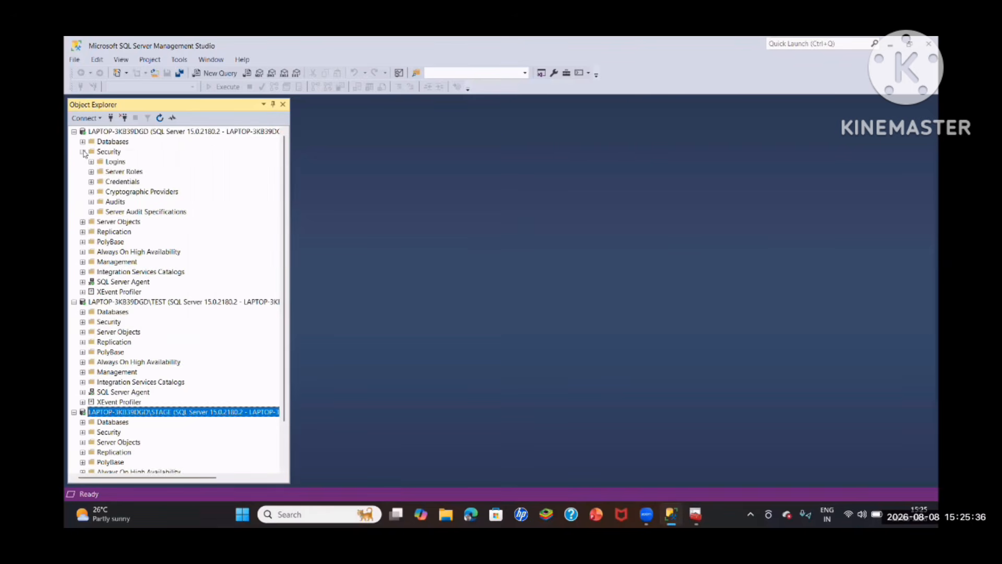
{"action": "left_click", "coordinate": [92, 162]}
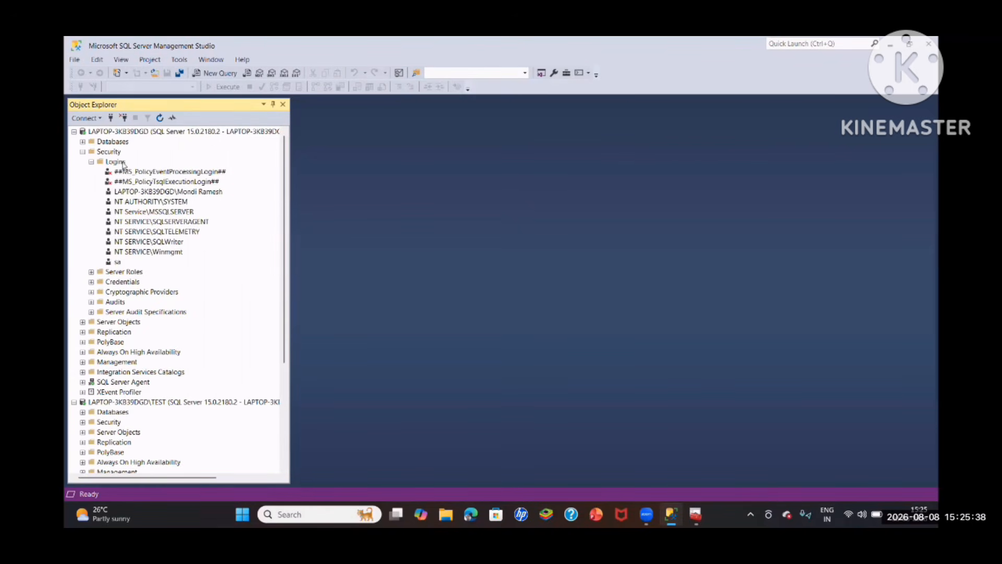
{"action": "right_click", "coordinate": [124, 166]}
{"action": "left_click", "coordinate": [152, 170]}
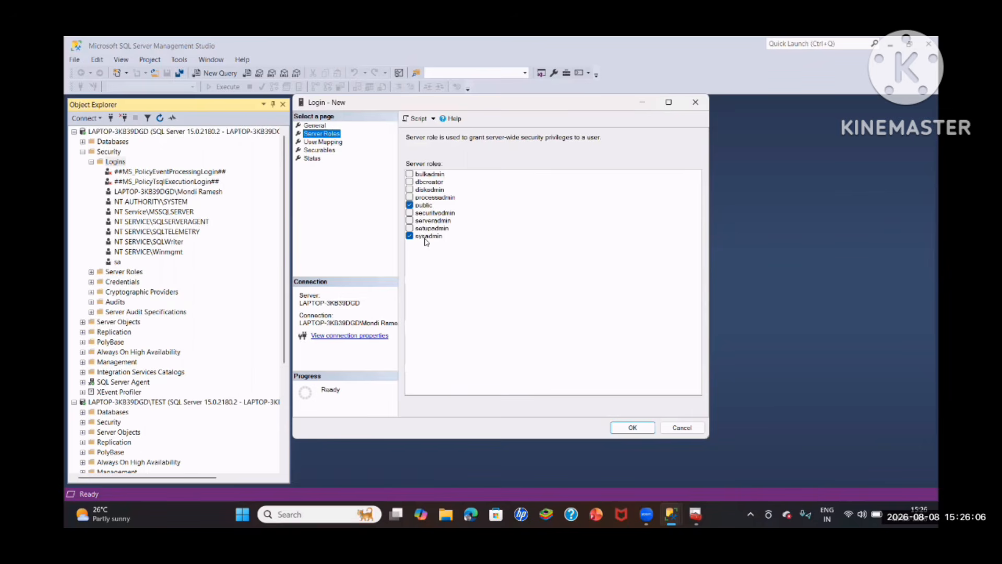
{"action": "left_click", "coordinate": [331, 150]}
{"action": "left_click", "coordinate": [313, 159]}
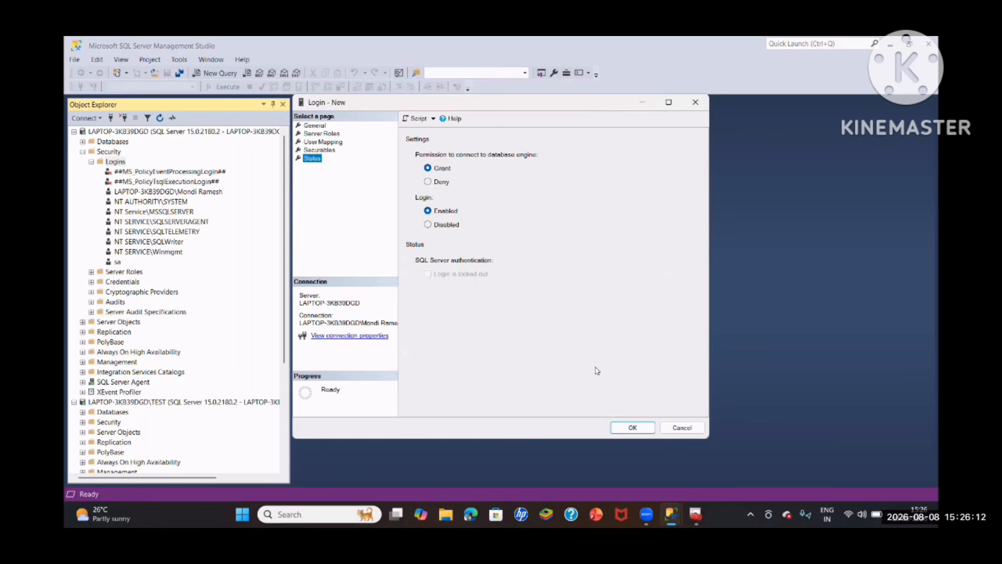
{"action": "left_click", "coordinate": [632, 428]}
{"action": "left_click", "coordinate": [649, 308]}
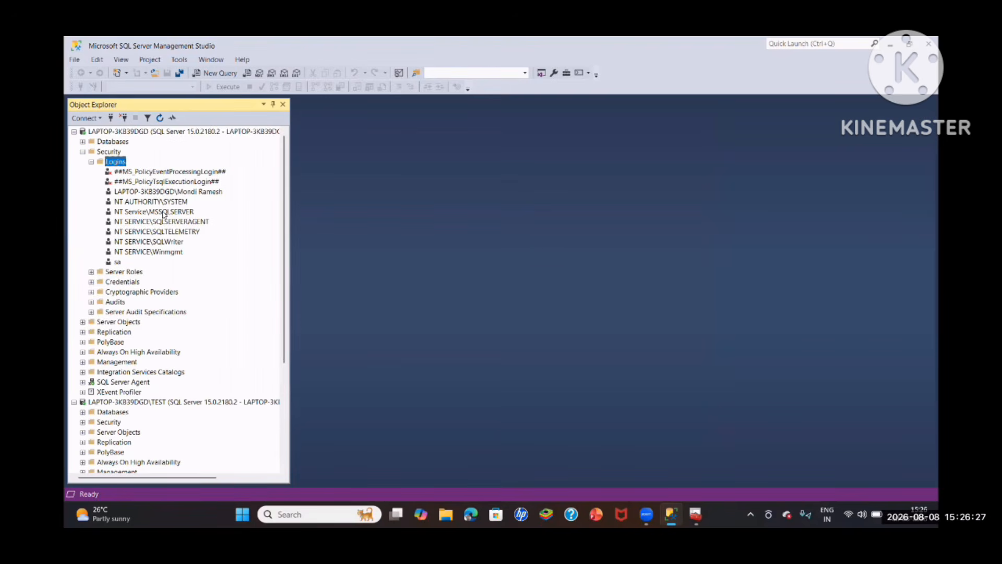
- Check the server roles of the MSSQLSERVER service login on the default and TEST instances, and review the logins on STAGE
{"action": "left_click", "coordinate": [163, 212]}
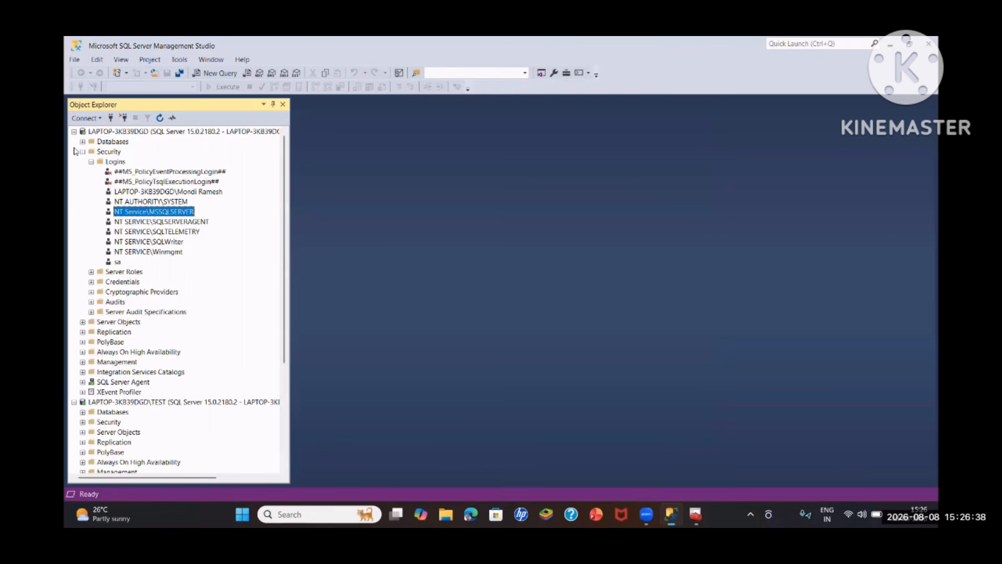
{"action": "scroll", "coordinate": [74, 152], "scroll_direction": "down", "scroll_amount": 5}
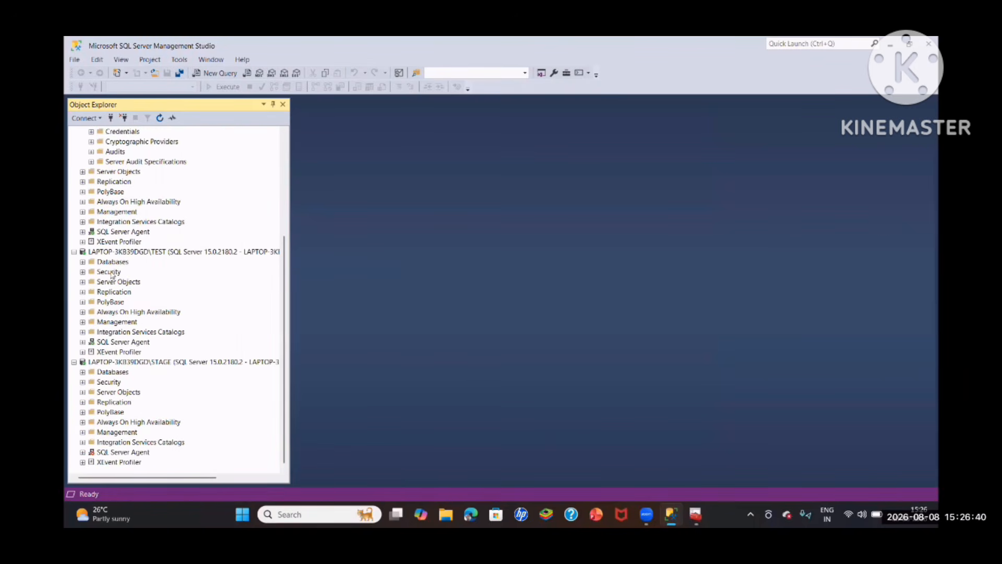
{"action": "left_click", "coordinate": [83, 272]}
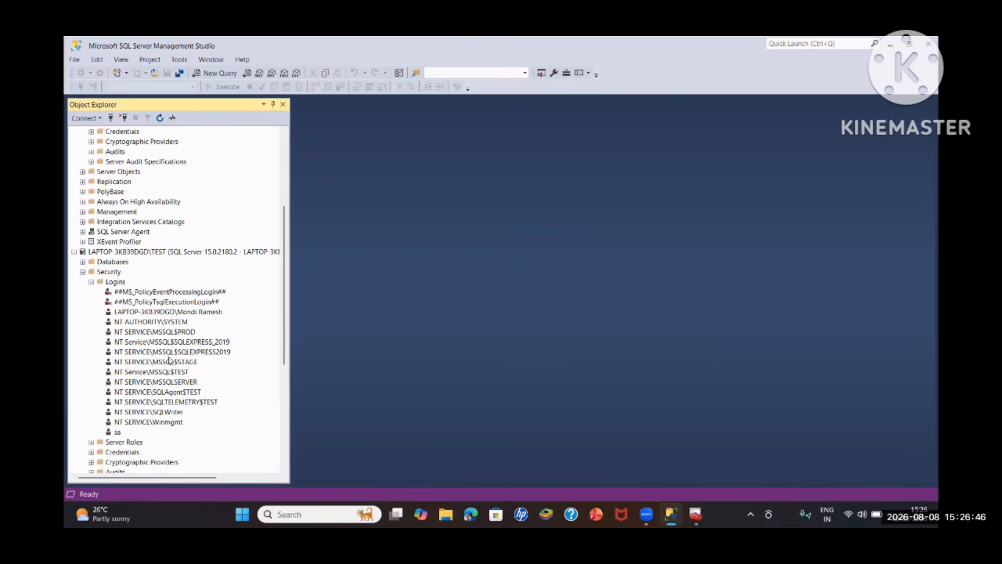
{"action": "scroll", "coordinate": [166, 319], "scroll_direction": "down", "scroll_amount": 5}
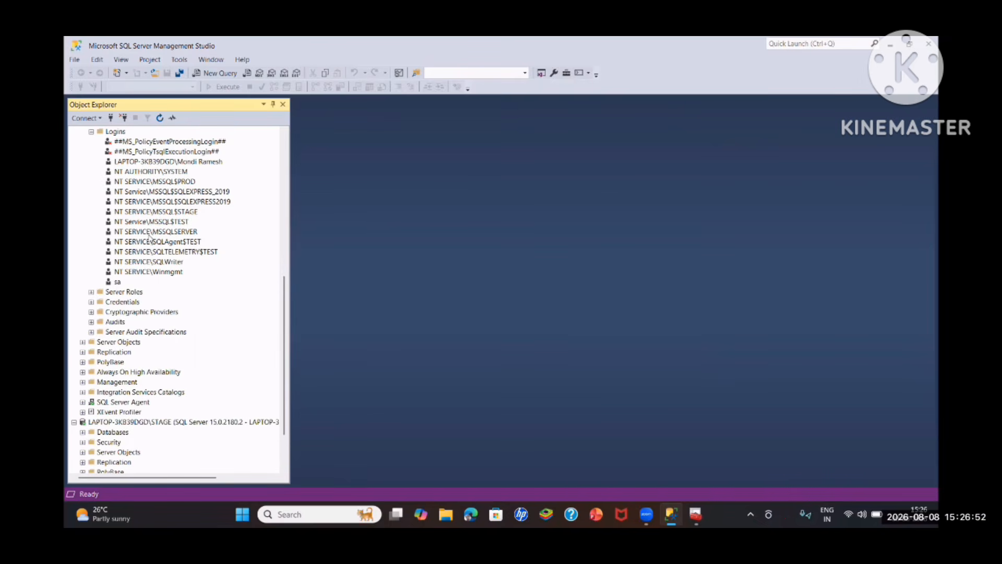
{"action": "left_click", "coordinate": [151, 232]}
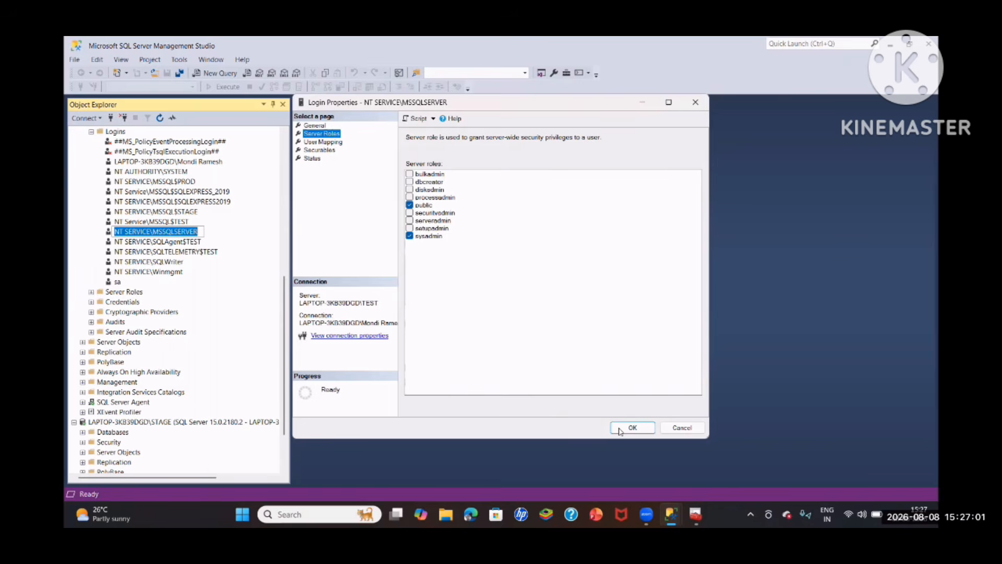
{"action": "left_click", "coordinate": [620, 430]}
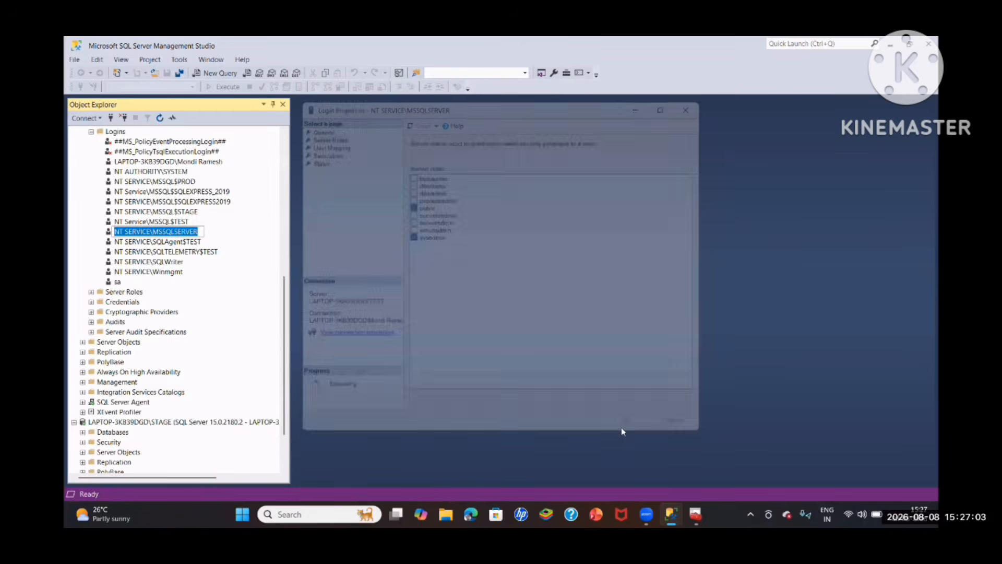
{"action": "left_click", "coordinate": [91, 392]}
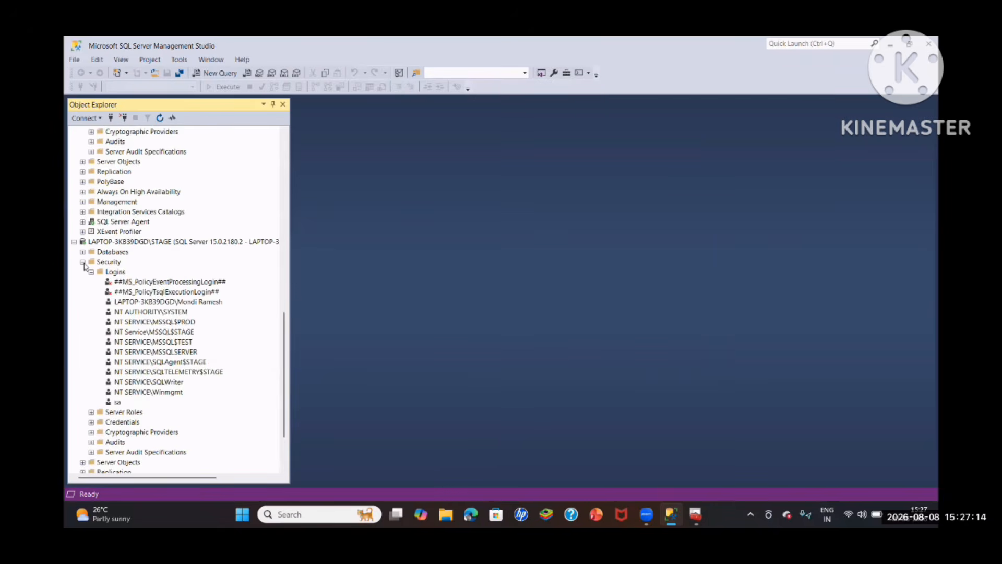
{"action": "left_click", "coordinate": [83, 262]}
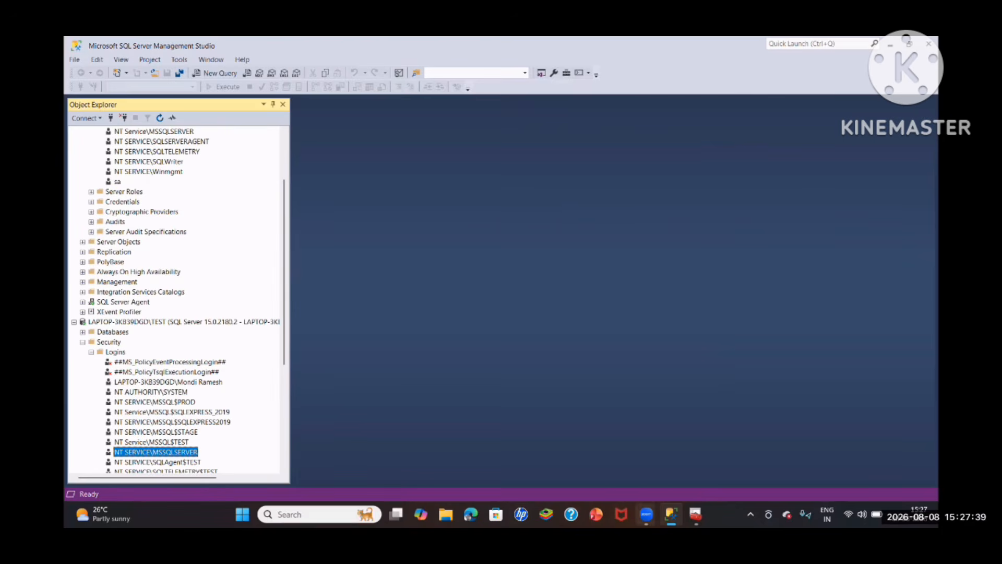
- Switch to SQL Server Configuration Manager and look up the log-on account of the SQL Server (TEST) service
{"action": "mouse_move", "coordinate": [695, 514]}
{"action": "left_click", "coordinate": [696, 459]}
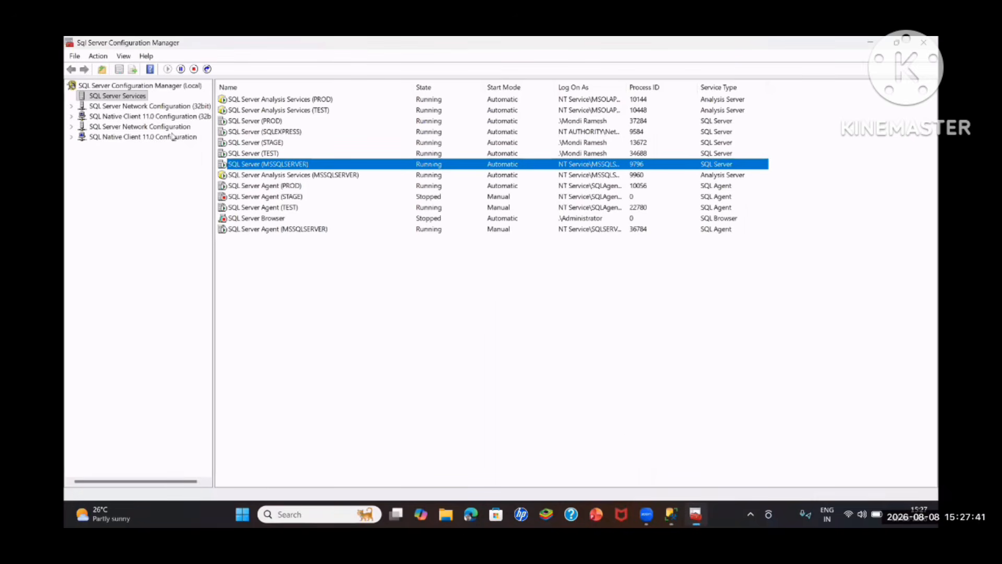
{"action": "double_click", "coordinate": [248, 154]}
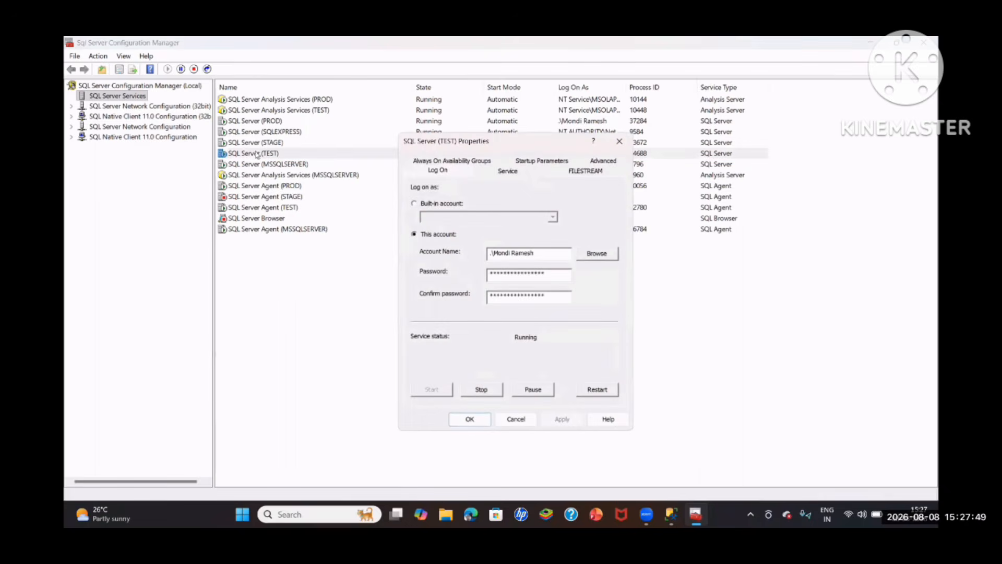
{"action": "left_click_drag", "start_coordinate": [538, 252], "coordinate": [441, 251]}
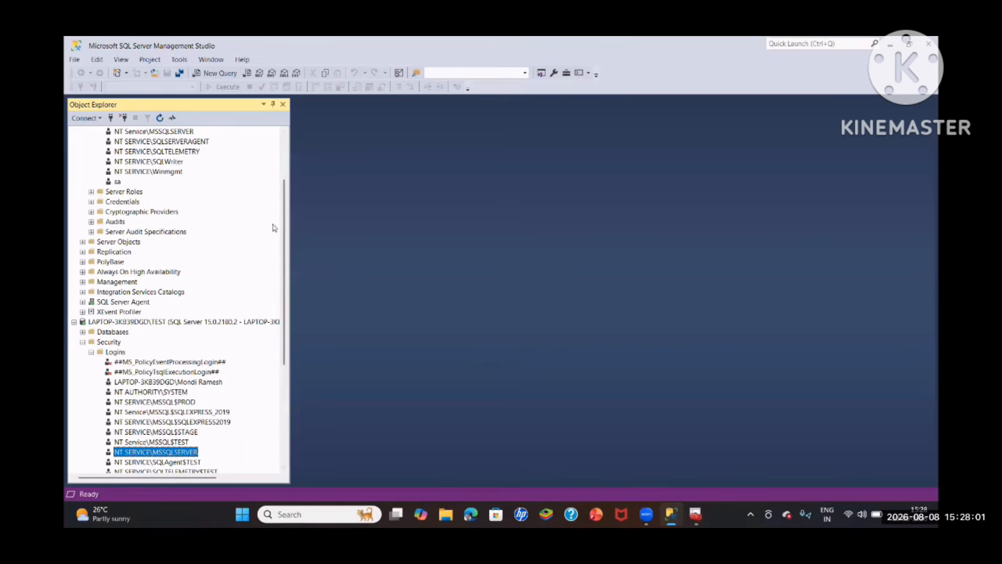
- In SQL Server Management Studio, check the server roles of the TEST service's Windows account login on the default and TEST instances
{"action": "scroll", "coordinate": [205, 212], "scroll_direction": "up", "scroll_amount": 3}
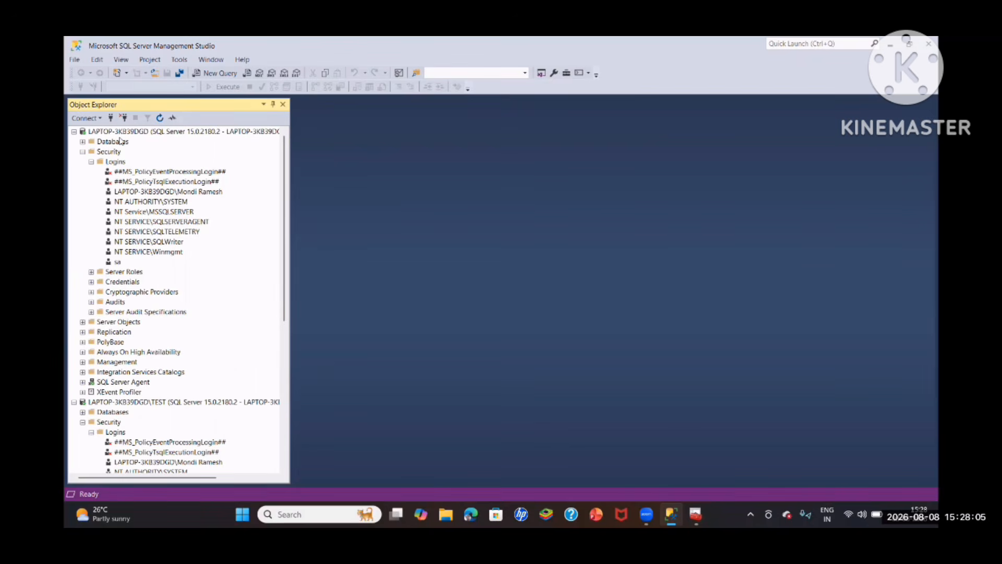
{"action": "left_click", "coordinate": [218, 194]}
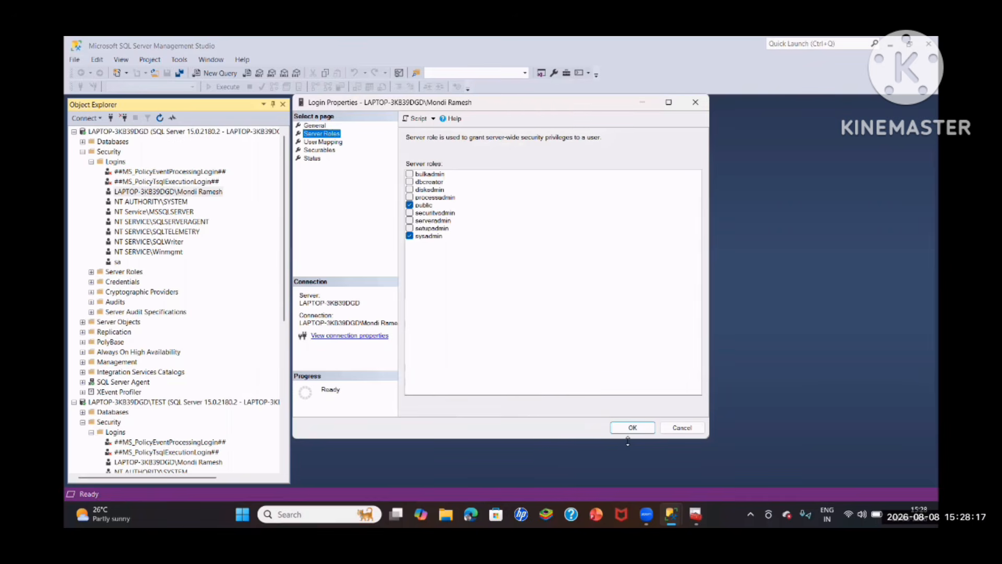
{"action": "left_click", "coordinate": [632, 427]}
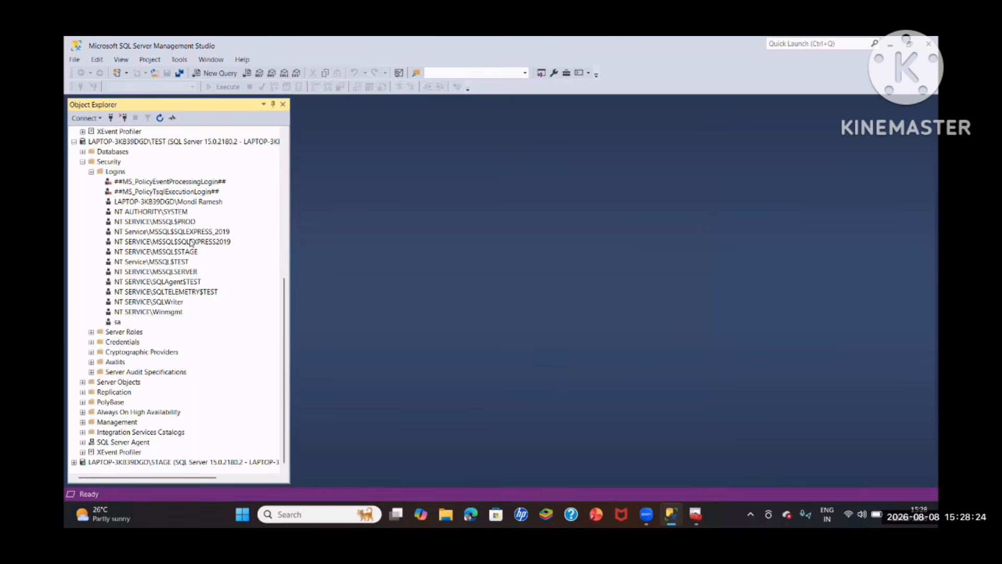
{"action": "left_click", "coordinate": [185, 202]}
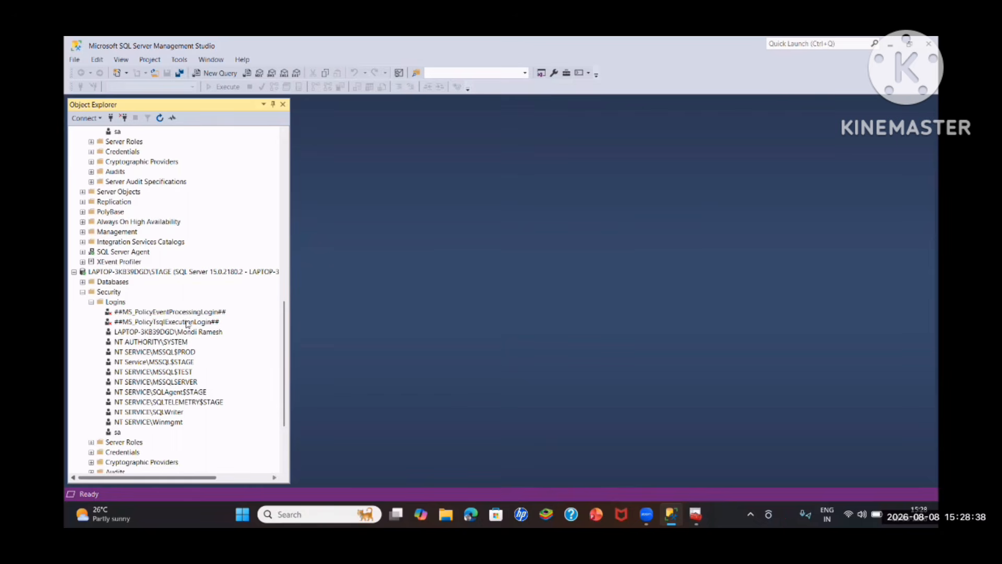
- Switch to SQL Server Configuration Manager and check the log-on account of the SQL Server (STAGE) service
{"action": "scroll", "coordinate": [157, 237], "scroll_direction": "up", "scroll_amount": 4}
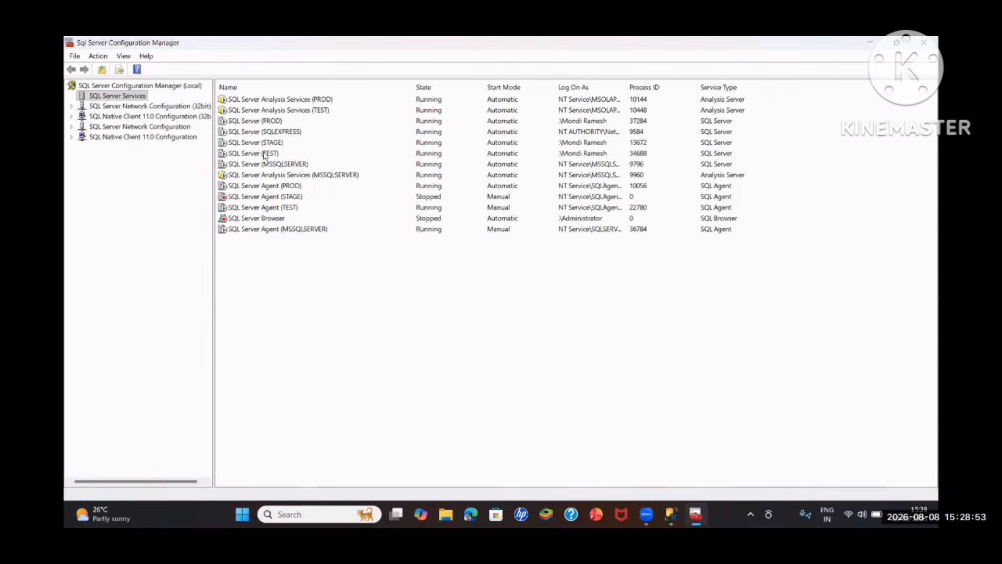
{"action": "double_click", "coordinate": [263, 143]}
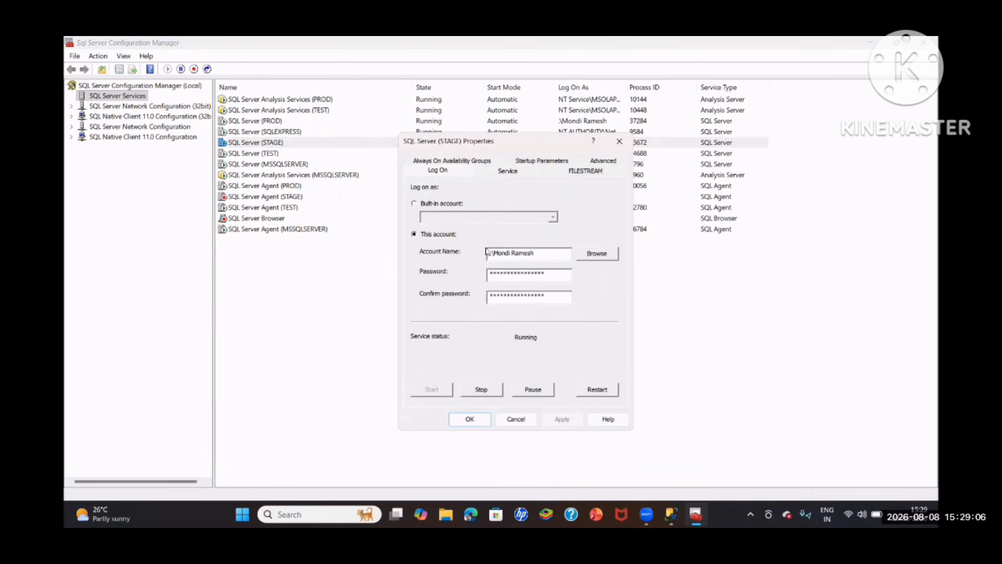
{"action": "left_click", "coordinate": [470, 419]}
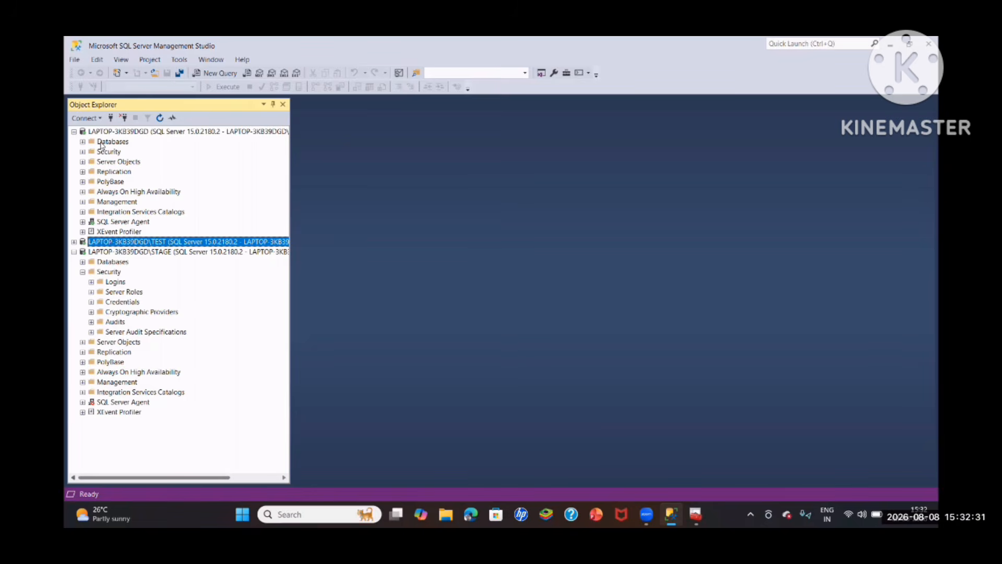
- In SQL Server Management Studio, open the Back Up task for the HSBC database on the default instance
{"action": "left_click", "coordinate": [82, 141]}
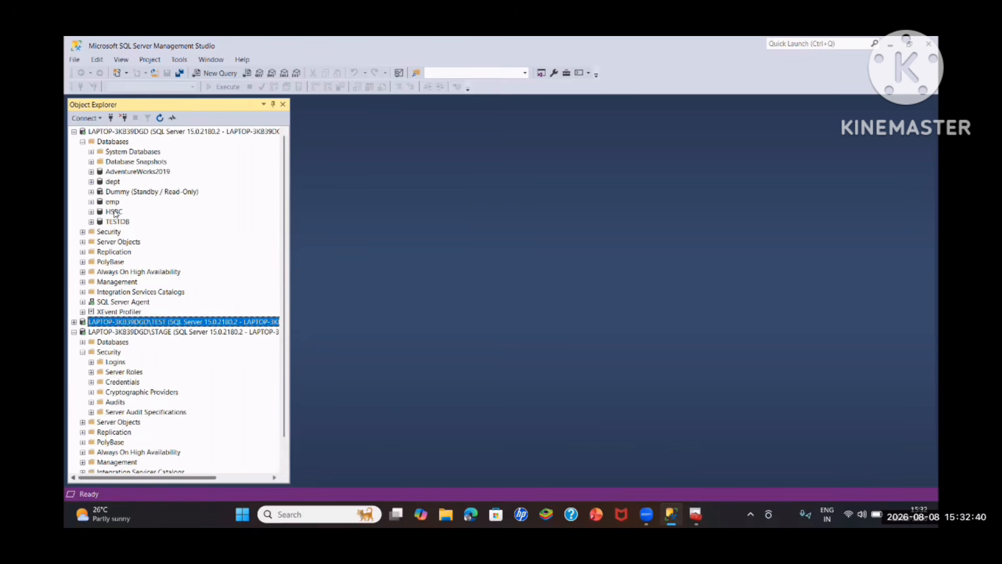
{"action": "left_click", "coordinate": [115, 212]}
{"action": "right_click", "coordinate": [114, 212]}
{"action": "mouse_move", "coordinate": [140, 253]}
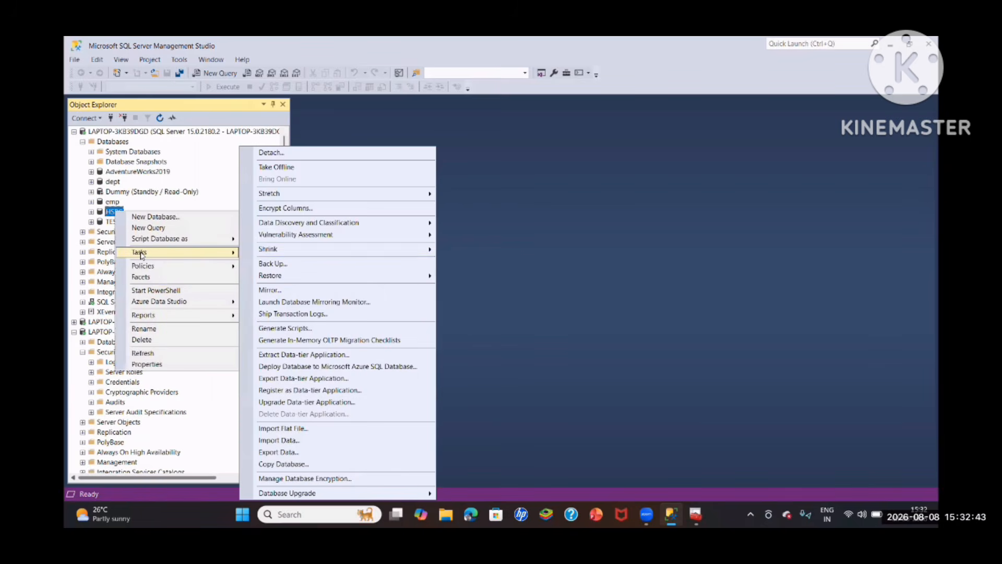
{"action": "left_click", "coordinate": [283, 264]}
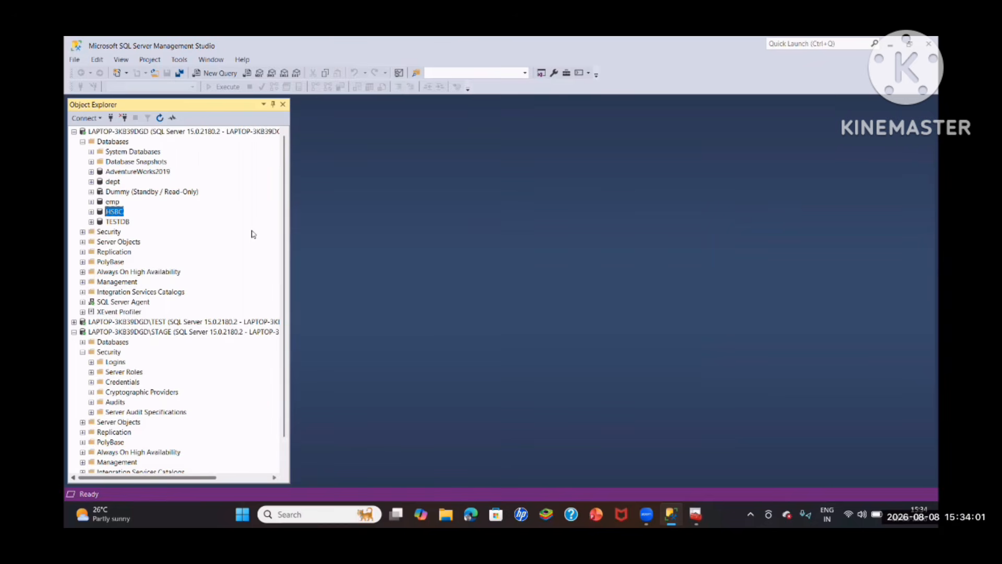
- Collapse the STAGE instance in Object Explorer
{"action": "scroll", "coordinate": [123, 324], "scroll_direction": "down", "scroll_amount": 1}
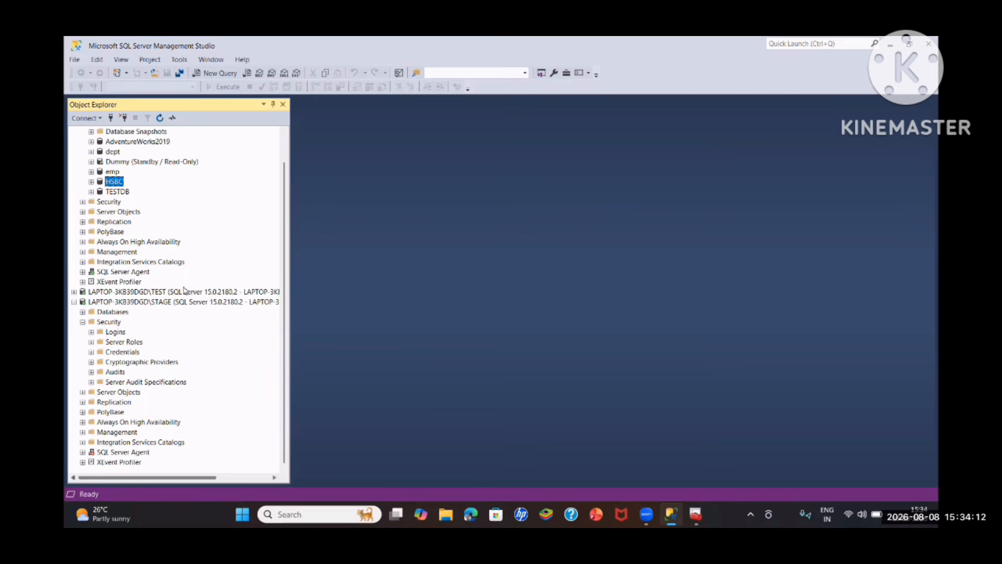
{"action": "scroll", "coordinate": [141, 203], "scroll_direction": "up", "scroll_amount": 1}
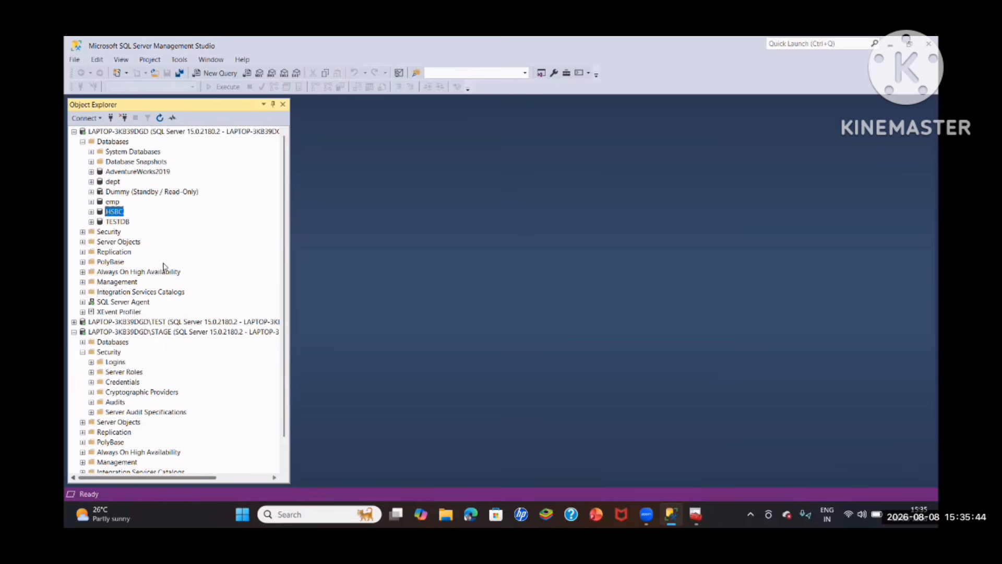
{"action": "scroll", "coordinate": [166, 272], "scroll_direction": "down", "scroll_amount": 1}
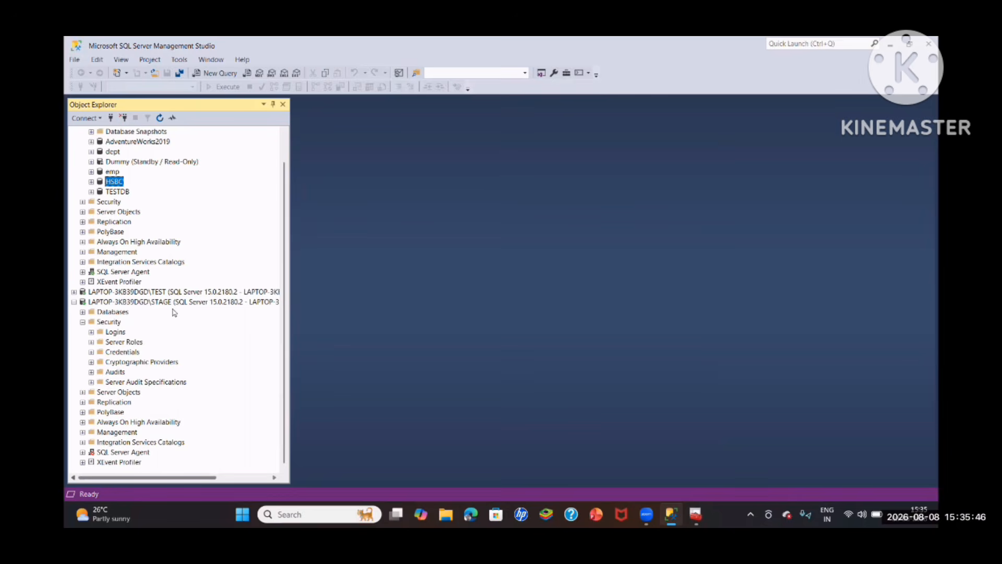
{"action": "left_click", "coordinate": [75, 303]}
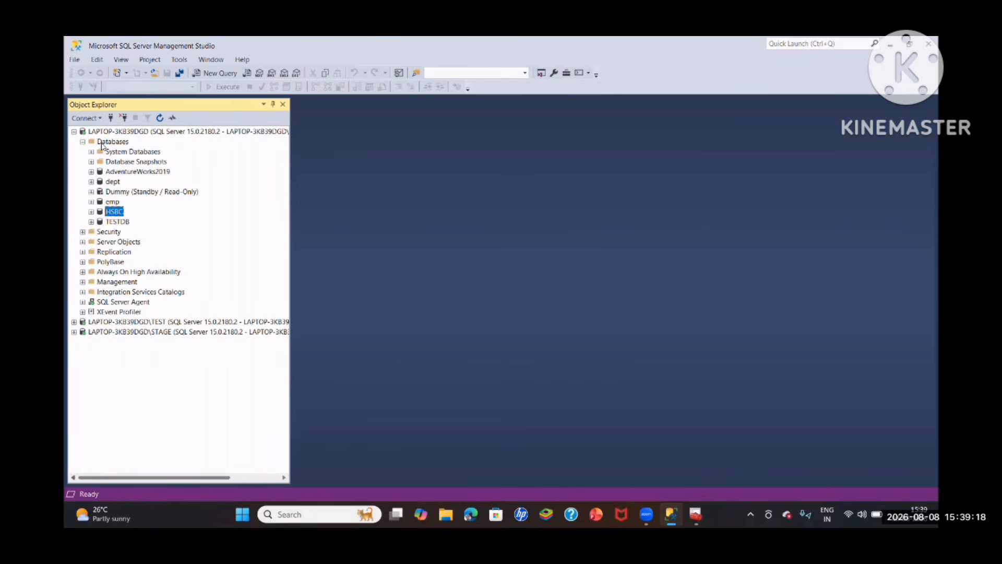
- Create a new database named DBMirror on the default instance with sa as its owner
{"action": "right_click", "coordinate": [107, 142]}
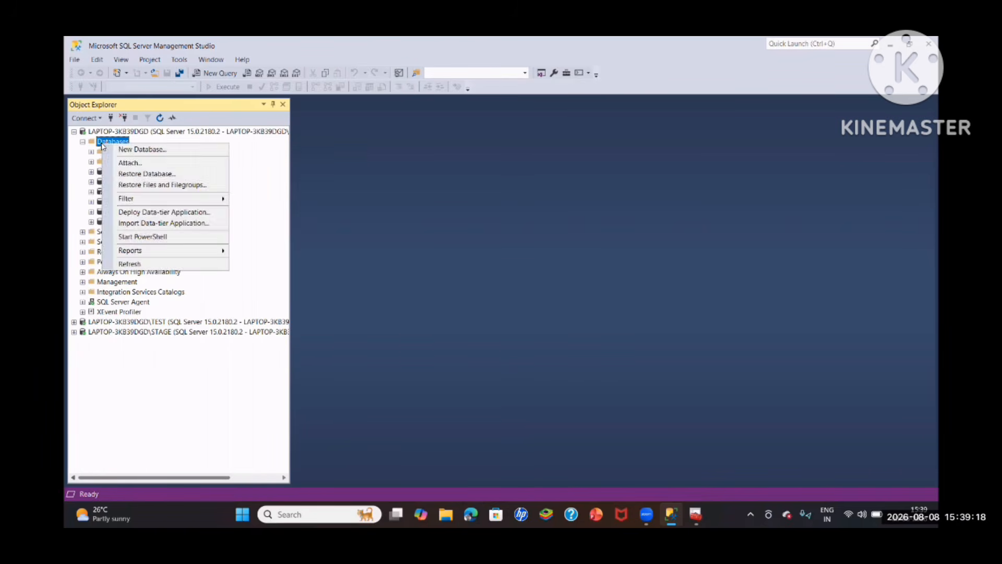
{"action": "left_click", "coordinate": [138, 150]}
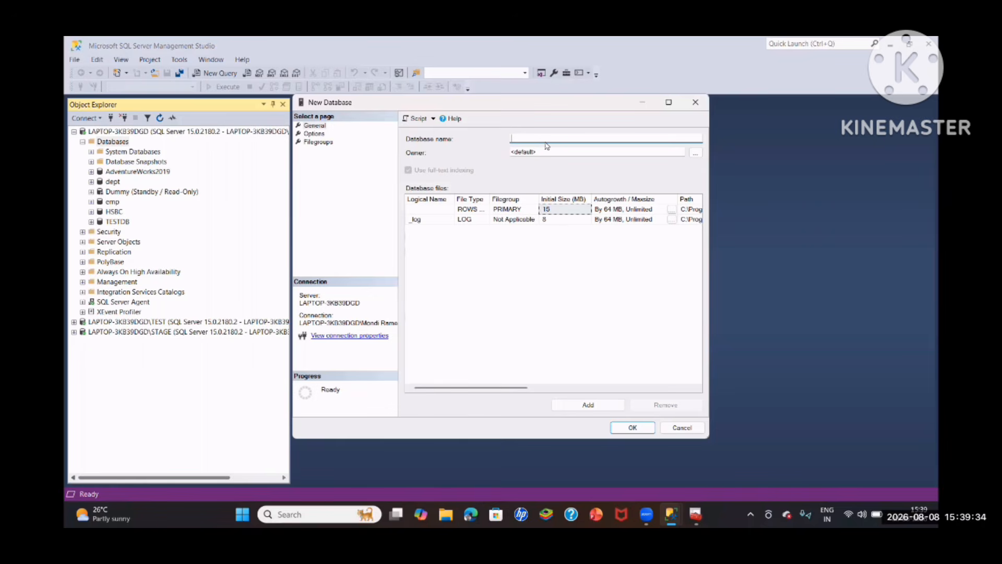
{"action": "type", "text": "DBMirror"}
{"action": "left_click", "coordinate": [696, 153]}
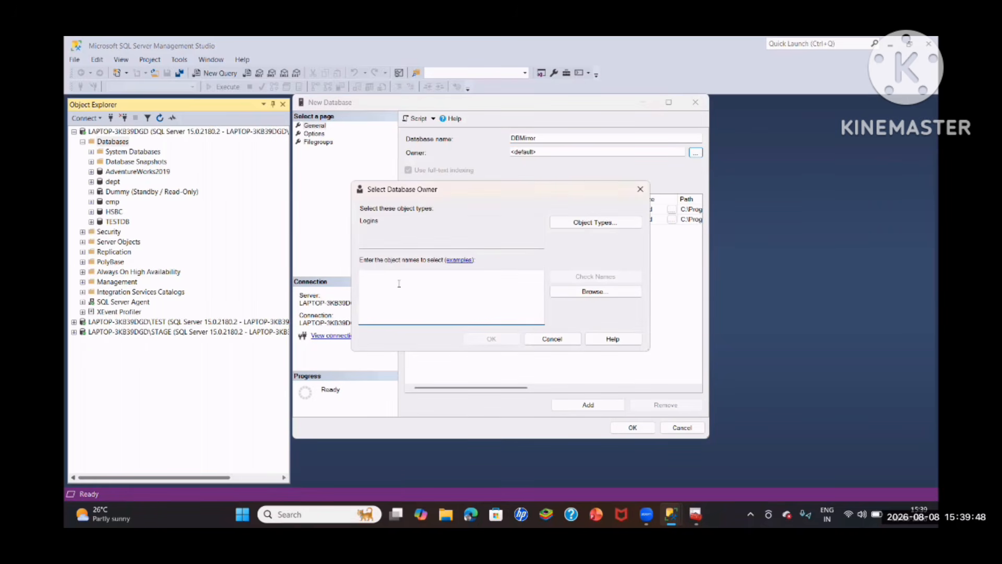
{"action": "type", "text": "sa"}
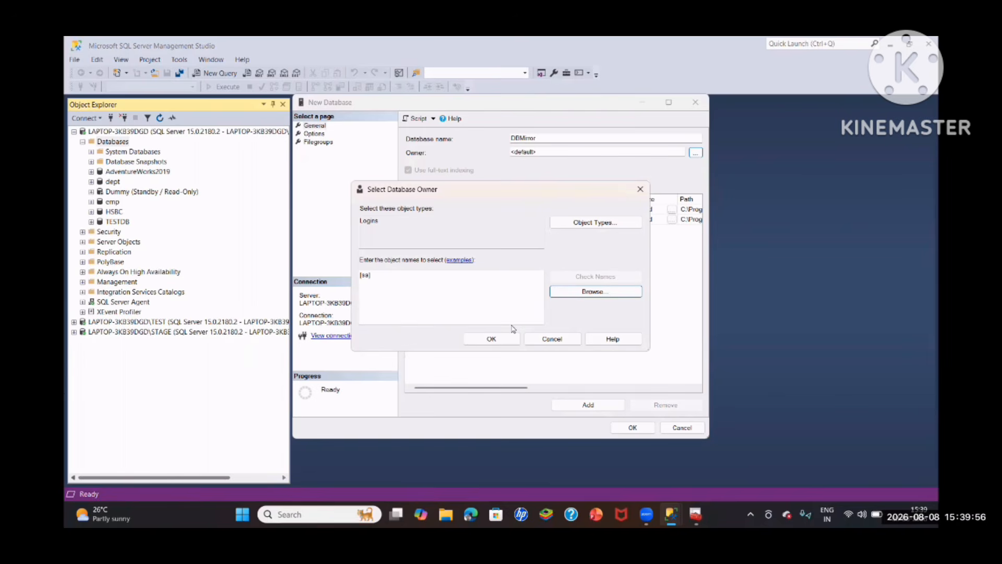
{"action": "left_click", "coordinate": [494, 340]}
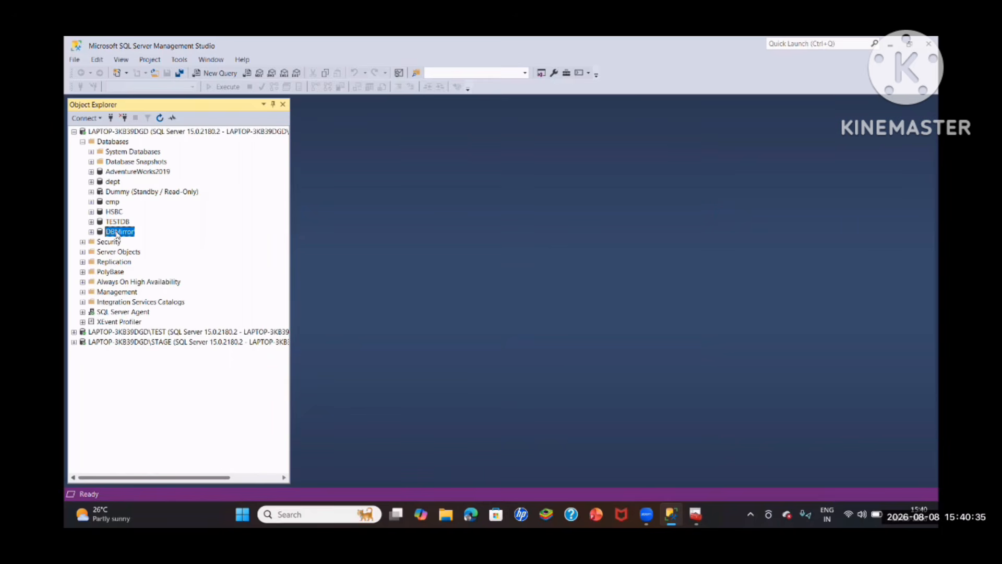
- Open the Back Up task for the DBMirror database with the Full backup type and remove the default disk destination
{"action": "right_click", "coordinate": [120, 233]}
{"action": "left_click", "coordinate": [221, 210]}
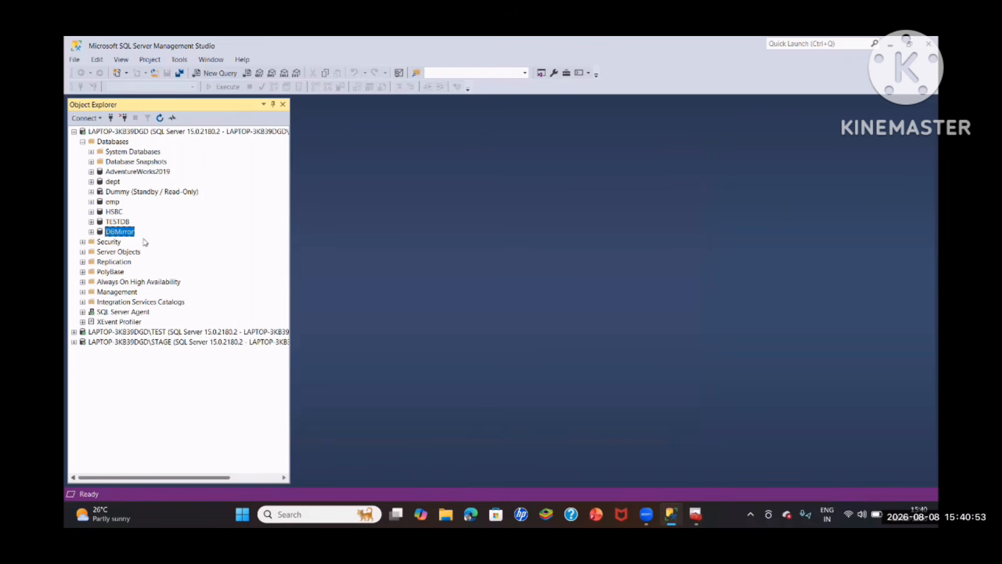
{"action": "right_click", "coordinate": [124, 231]}
{"action": "mouse_move", "coordinate": [146, 271]}
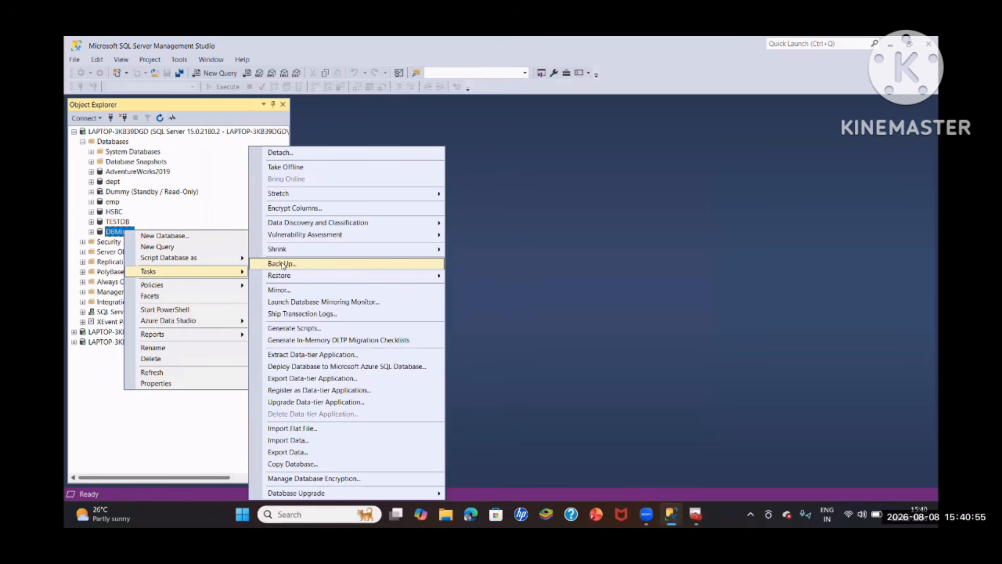
{"action": "left_click", "coordinate": [282, 264]}
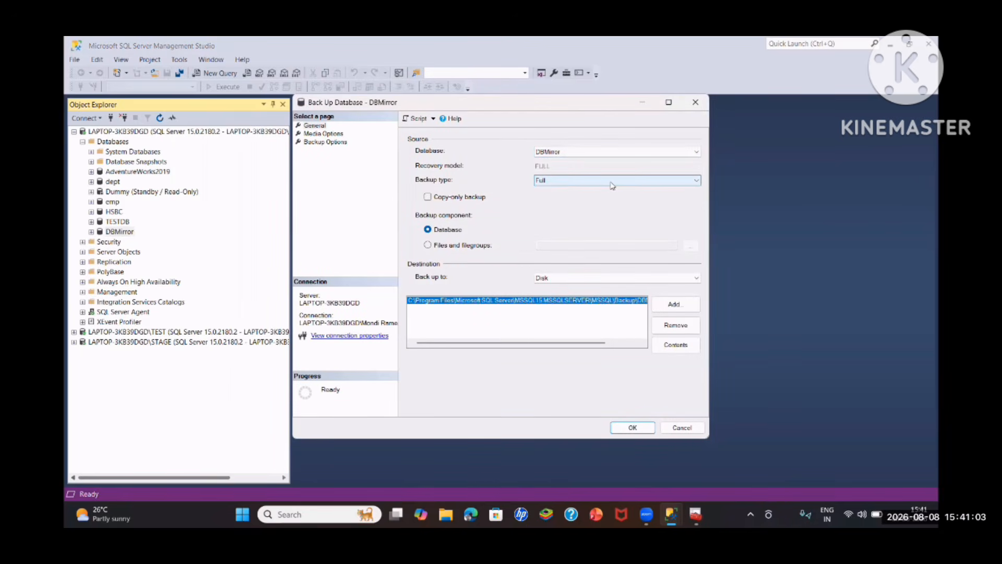
{"action": "left_click", "coordinate": [675, 324]}
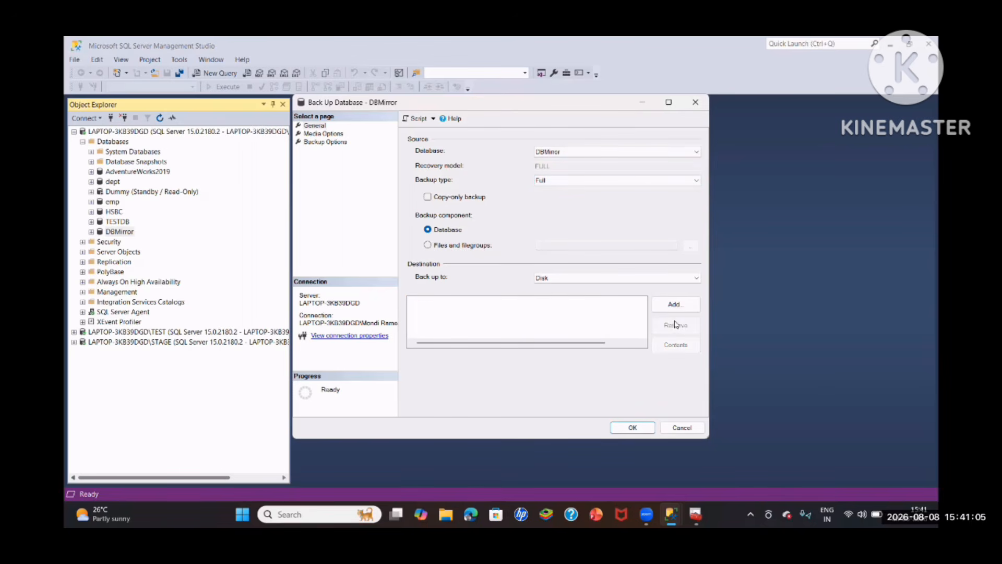
- Add DBMirror_Full.bak in the default instance's Backup folder as the full backup's disk destination
{"action": "left_click", "coordinate": [674, 305]}
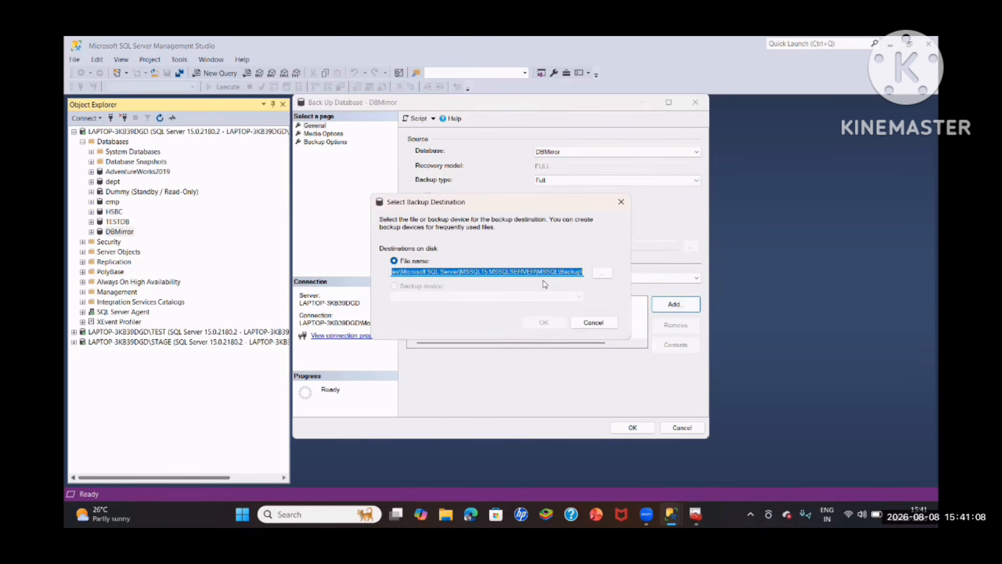
{"action": "left_click", "coordinate": [601, 275]}
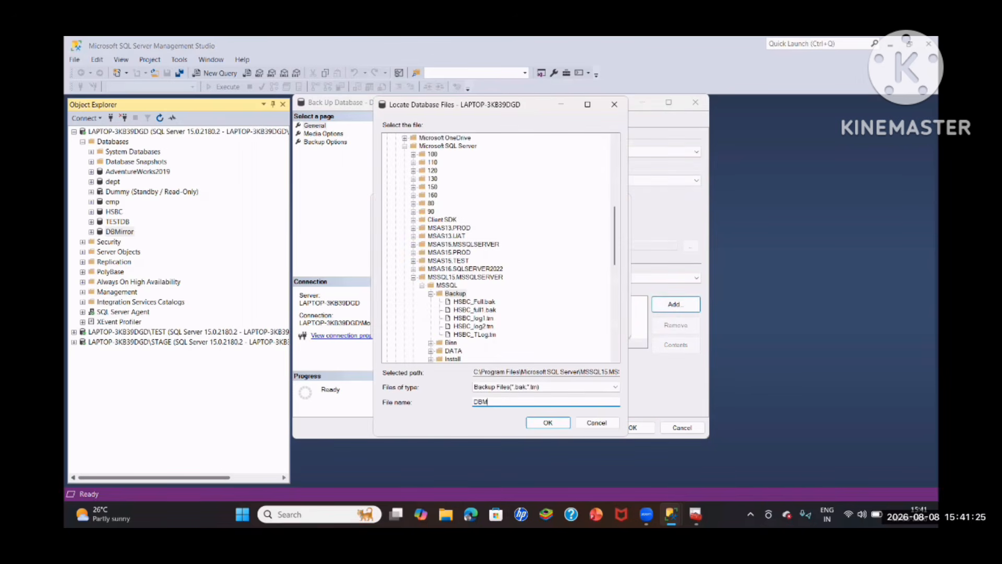
{"action": "type", "text": "or_F"}
{"action": "type", "text": "ul"}
{"action": "type", "text": "l.bak"}
{"action": "left_click", "coordinate": [547, 422]}
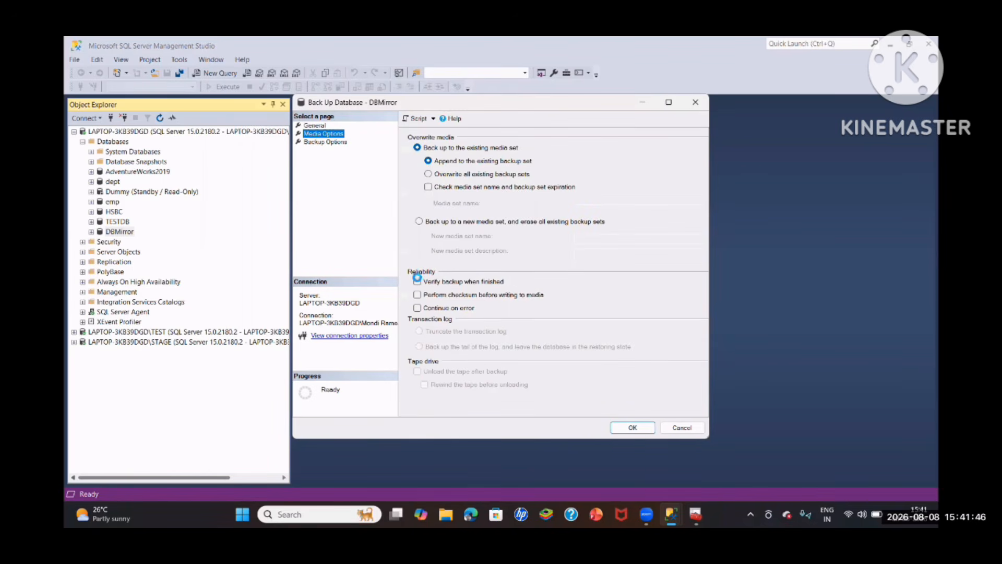
- Enable verification of the backup when finished and run the full backup of DBMirror
{"action": "left_click", "coordinate": [417, 280]}
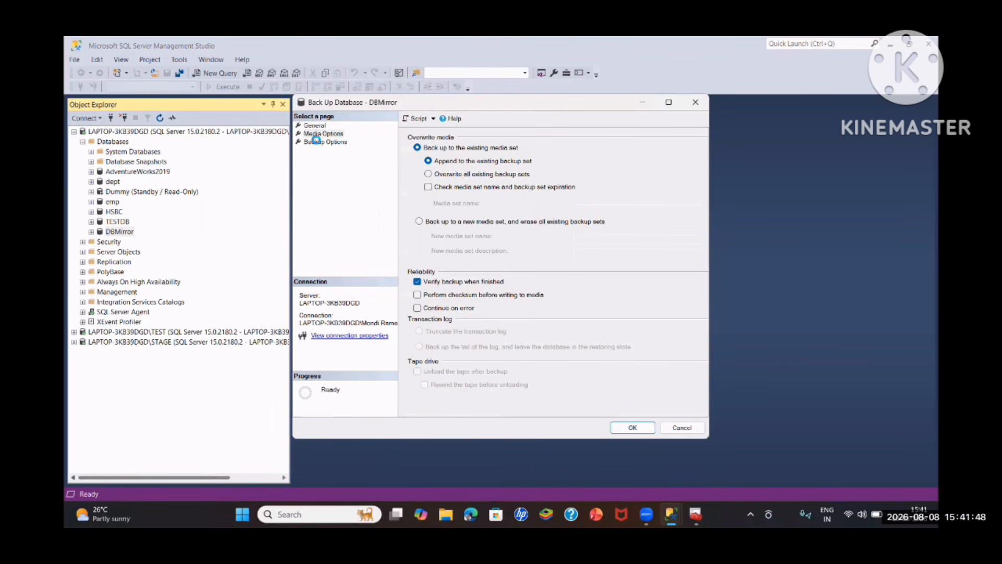
{"action": "left_click", "coordinate": [325, 142]}
{"action": "left_click", "coordinate": [632, 427]}
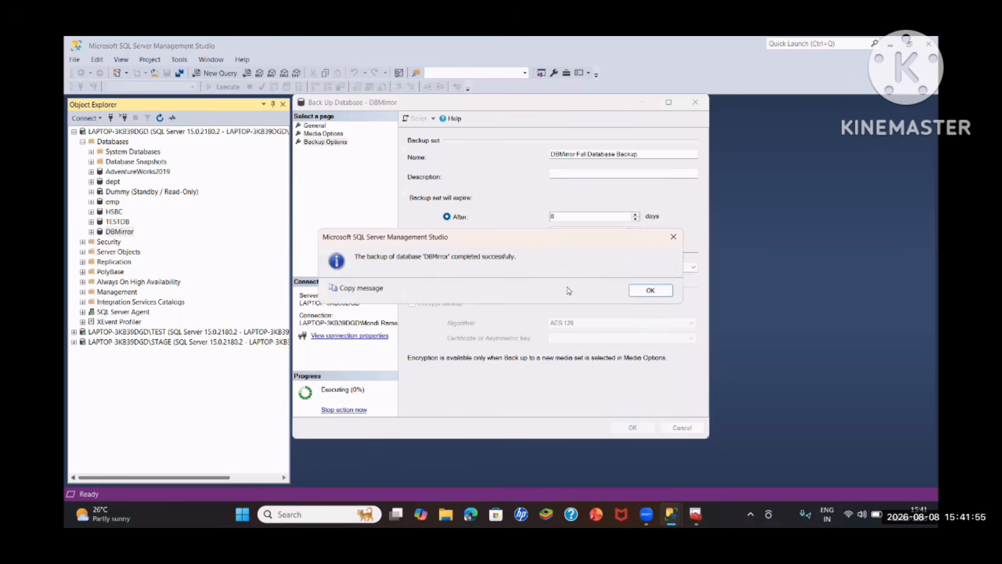
{"action": "left_click", "coordinate": [651, 290]}
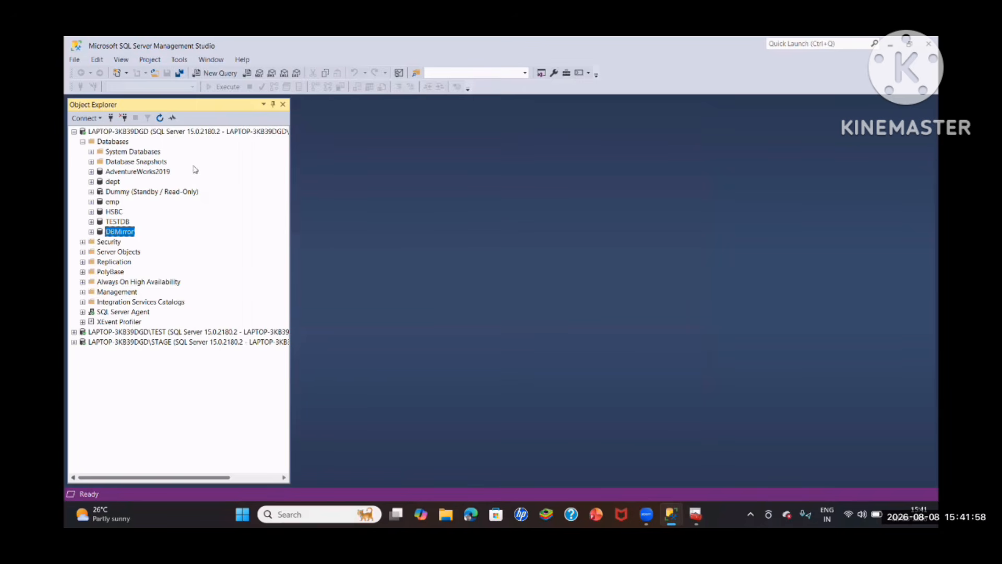
- Open the Back Up task for DBMirror again, choose the Transaction Log backup type and remove the existing disk destination
{"action": "right_click", "coordinate": [123, 233]}
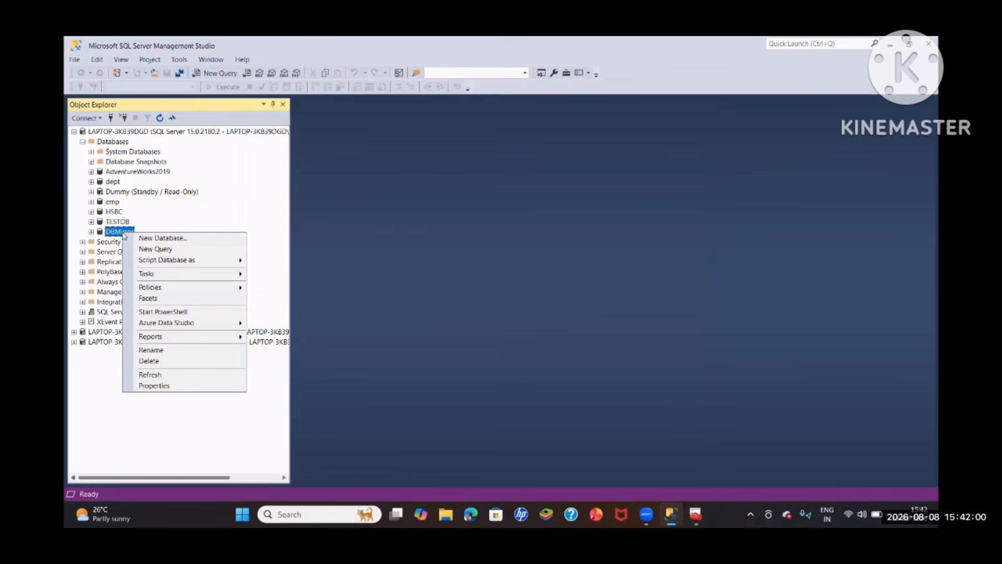
{"action": "mouse_move", "coordinate": [146, 274]}
{"action": "left_click", "coordinate": [276, 276]}
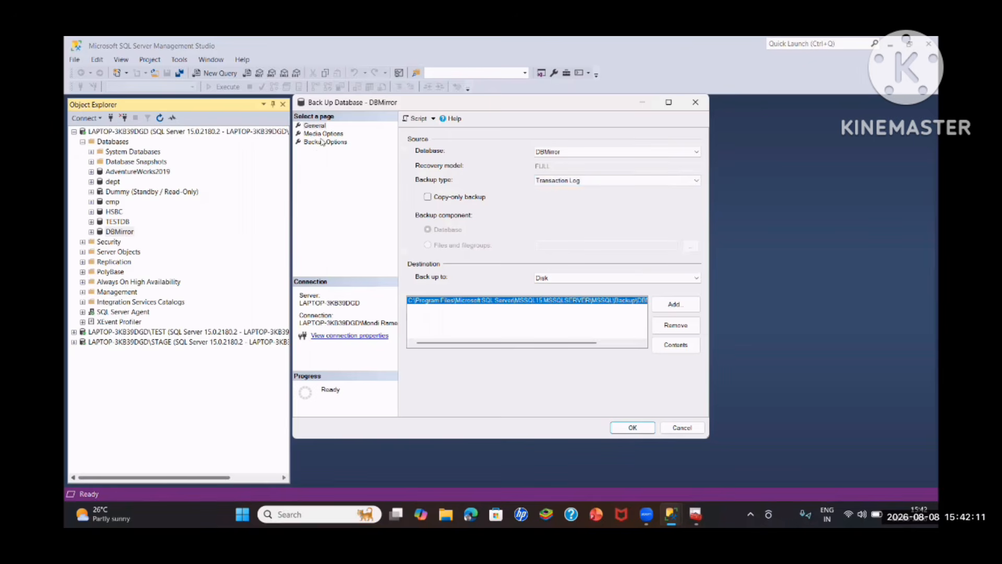
{"action": "left_click", "coordinate": [675, 325]}
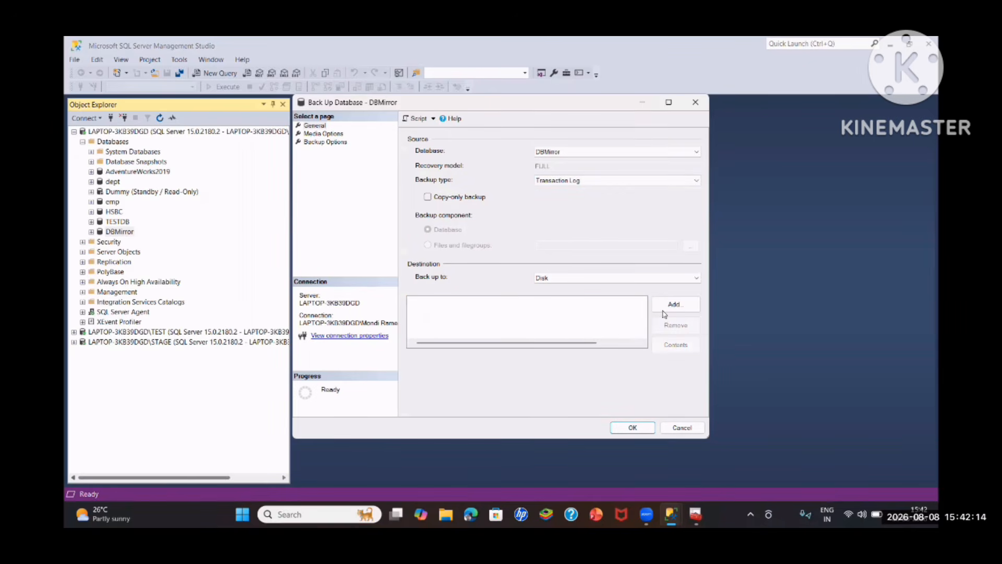
- Add DBMirror_Tlog.trn in the default instance's Backup folder as the transaction log backup's disk destination
{"action": "left_click", "coordinate": [668, 309]}
{"action": "left_click", "coordinate": [600, 276]}
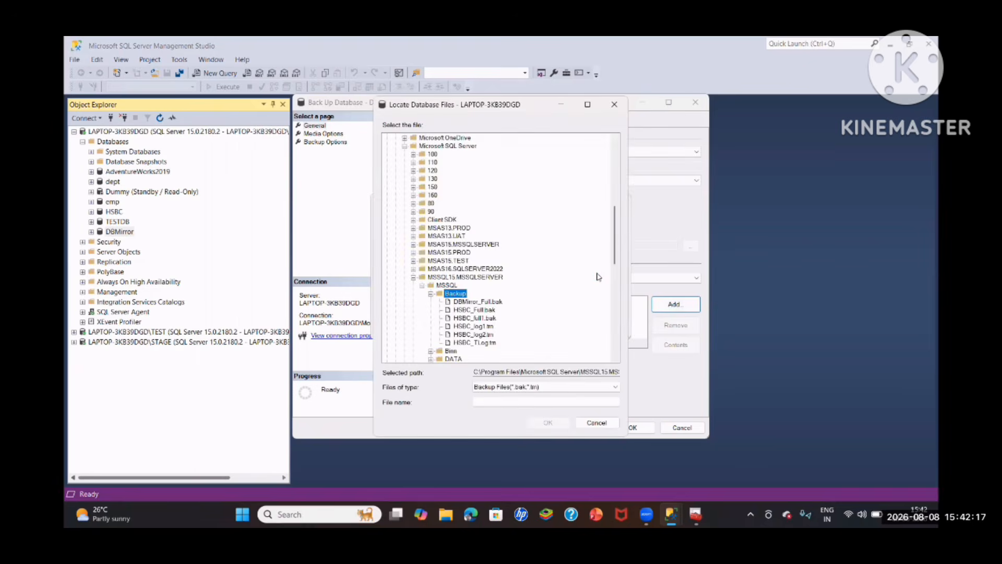
{"action": "left_click", "coordinate": [478, 301]}
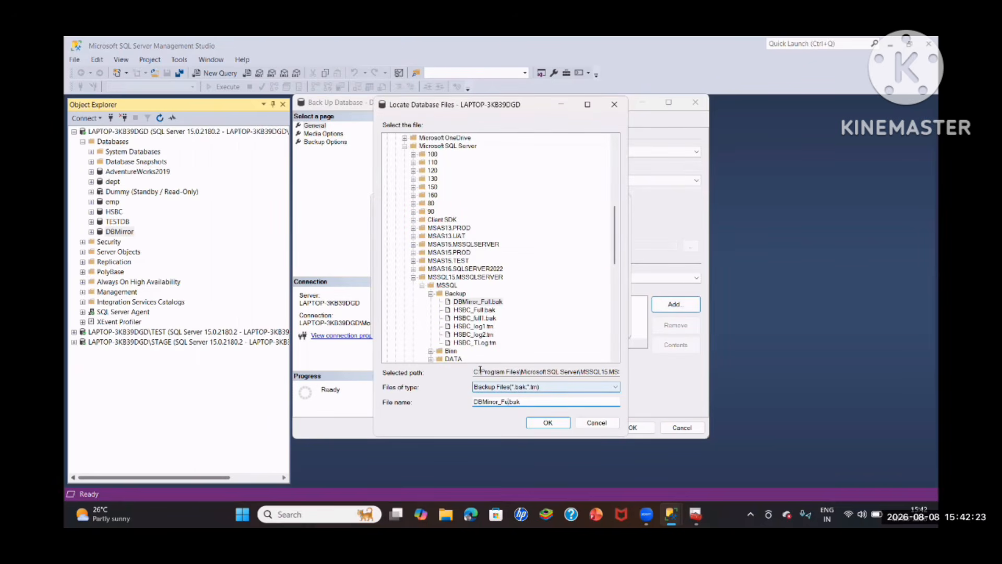
{"action": "key", "text": "BackSpace"}
{"action": "key", "text": "BackSpace"}
{"action": "type", "text": "Tlog"}
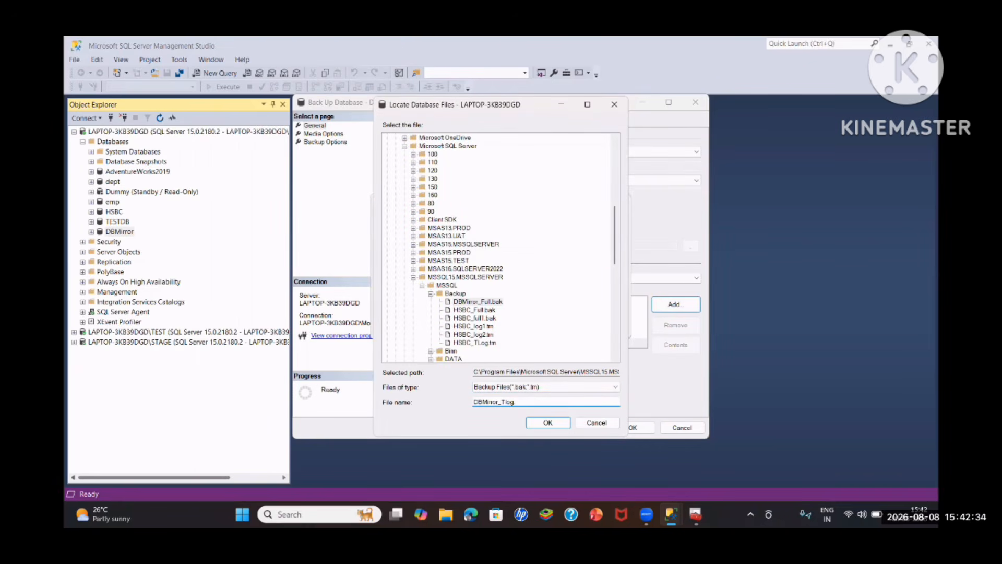
{"action": "type", "text": "trn"}
{"action": "left_click", "coordinate": [548, 422]}
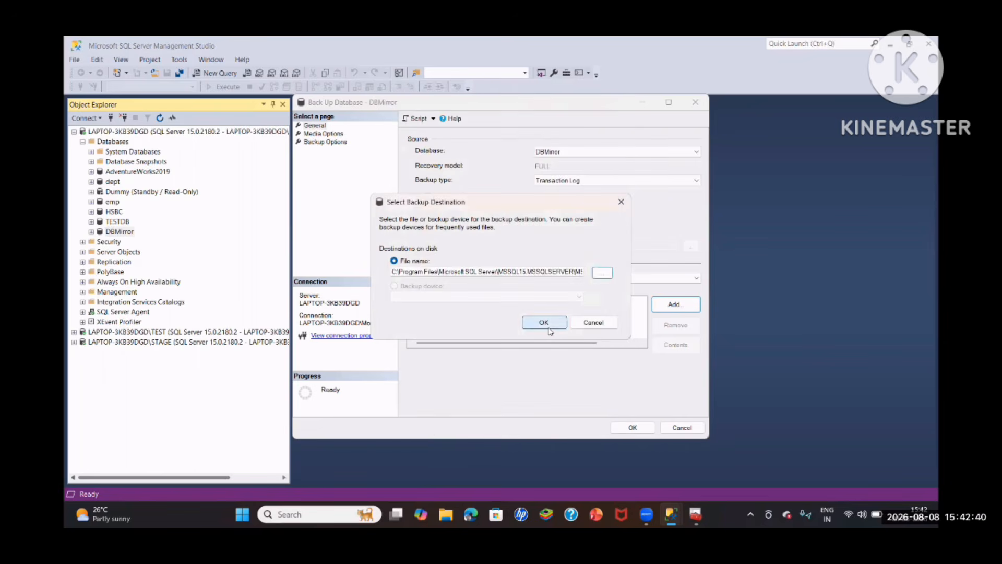
{"action": "left_click", "coordinate": [546, 322]}
- Run the transaction log backup of DBMirror with verification when finished enabled
{"action": "left_click", "coordinate": [323, 133]}
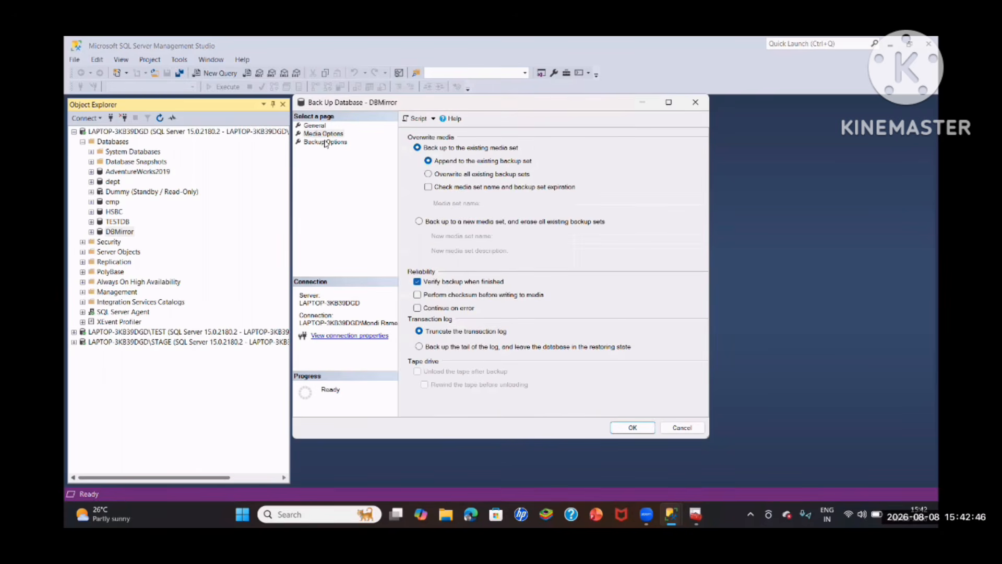
{"action": "left_click", "coordinate": [326, 142]}
{"action": "left_click", "coordinate": [632, 427]}
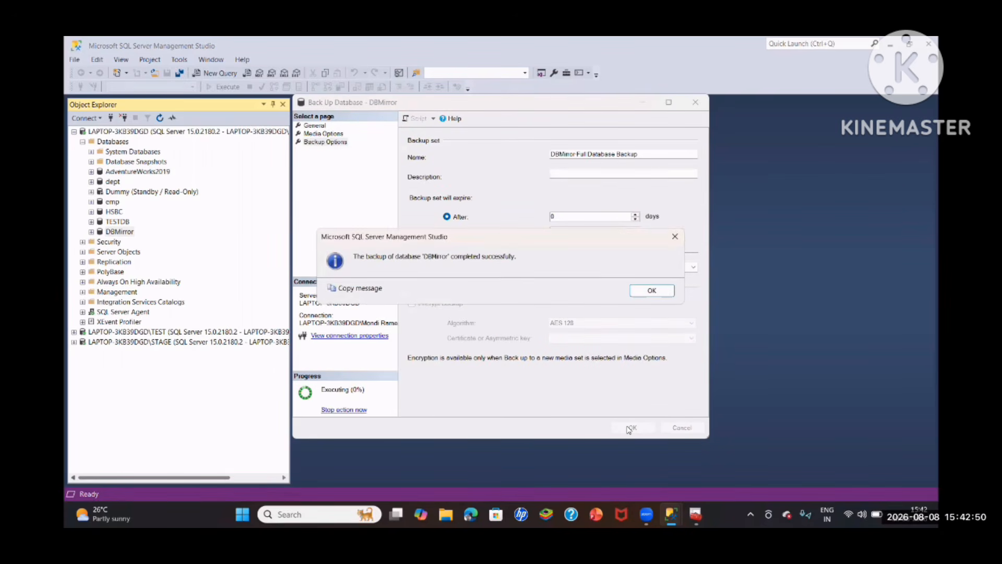
{"action": "left_click", "coordinate": [653, 291]}
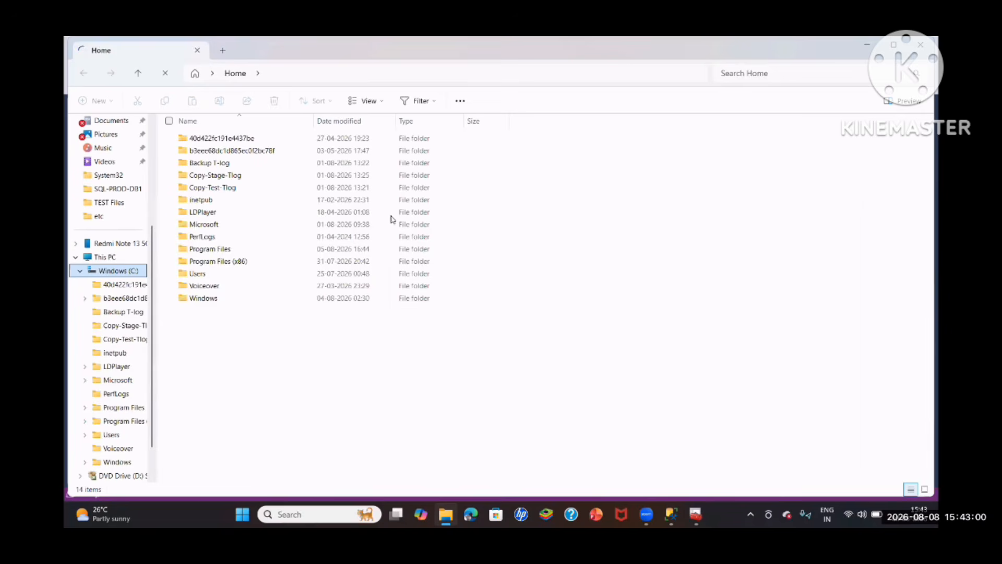
- In File Explorer, copy DBMirror_Full.bak and DBMirror_Tlog.trn from the MSSQL15.MSSQLSERVER\MSSQL\Backup folder
{"action": "left_click", "coordinate": [207, 252]}
{"action": "double_click", "coordinate": [208, 255]}
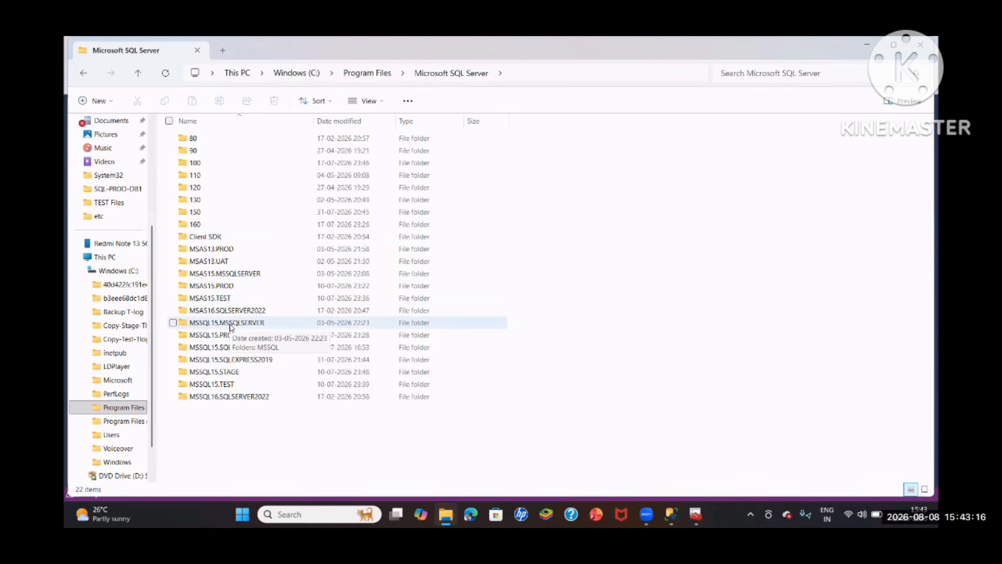
{"action": "double_click", "coordinate": [231, 327]}
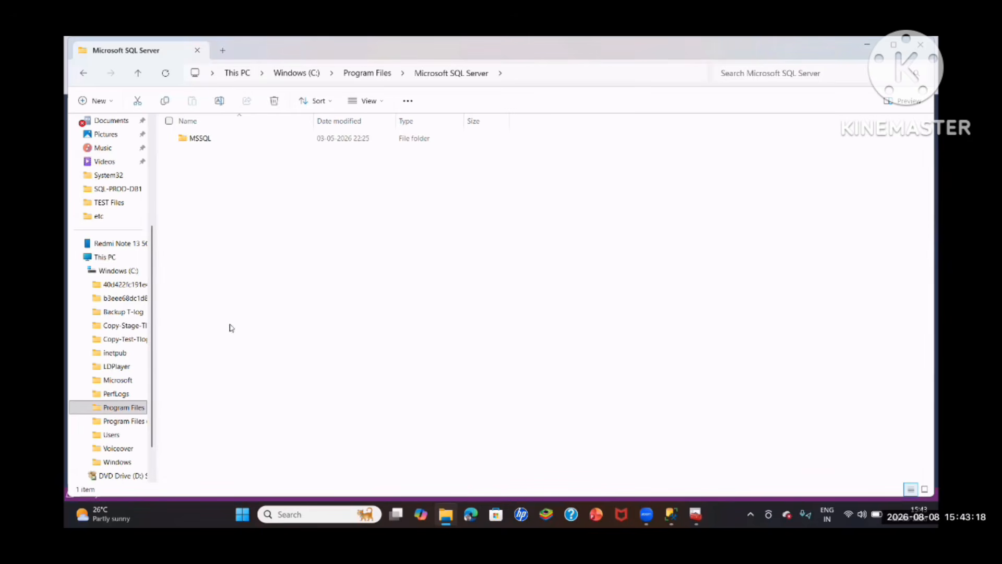
{"action": "double_click", "coordinate": [196, 139]}
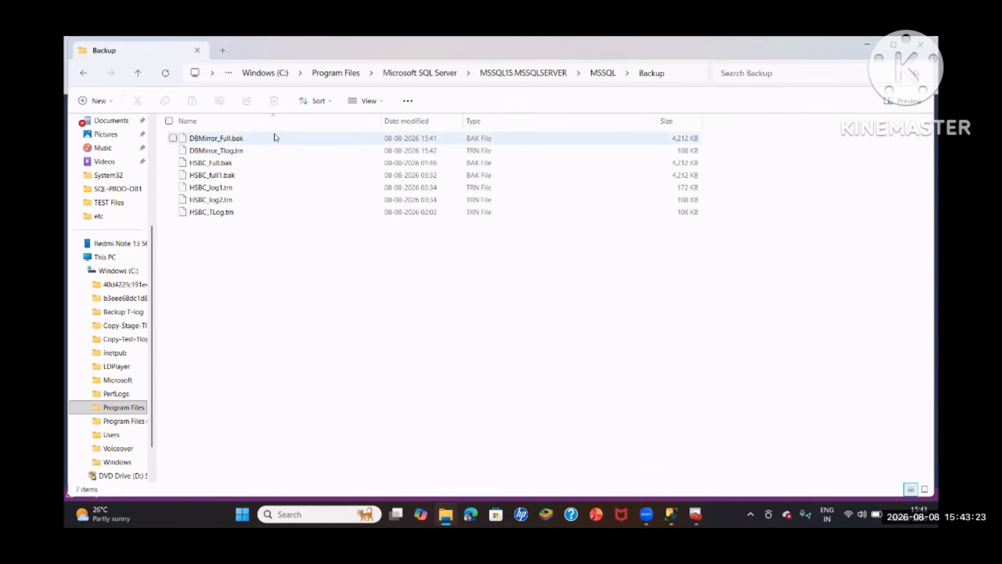
{"action": "left_click", "coordinate": [230, 145]}
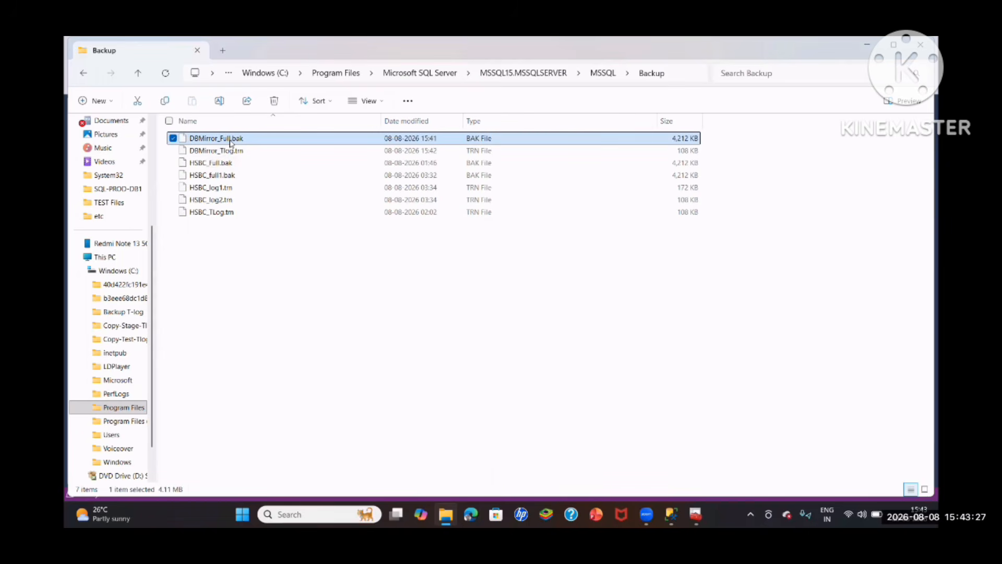
{"action": "key", "text": "shift+Down"}
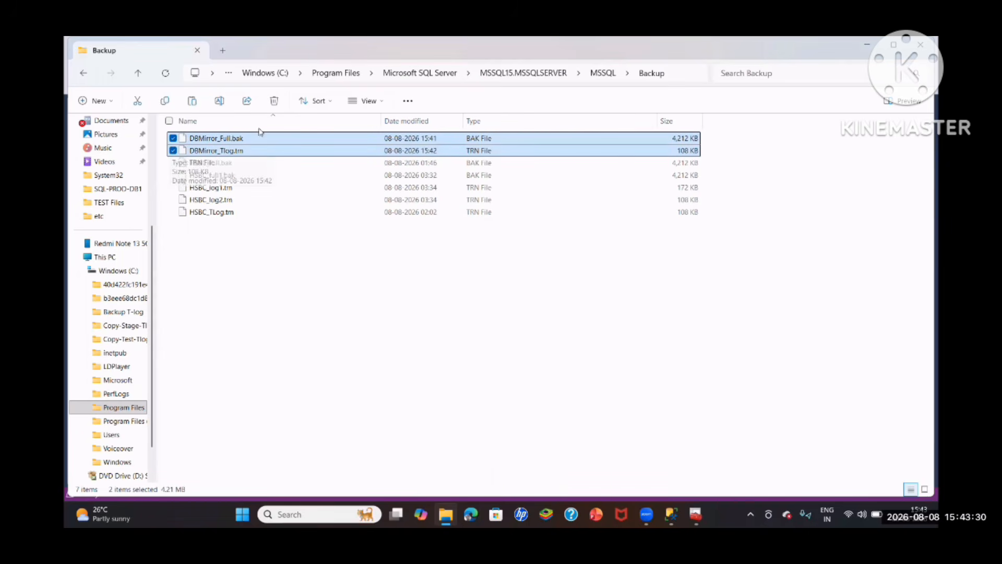
- Paste the two copied DBMirror backup files into the MSSQL15.TEST\MSSQL\Backup folder
{"action": "left_click", "coordinate": [405, 74]}
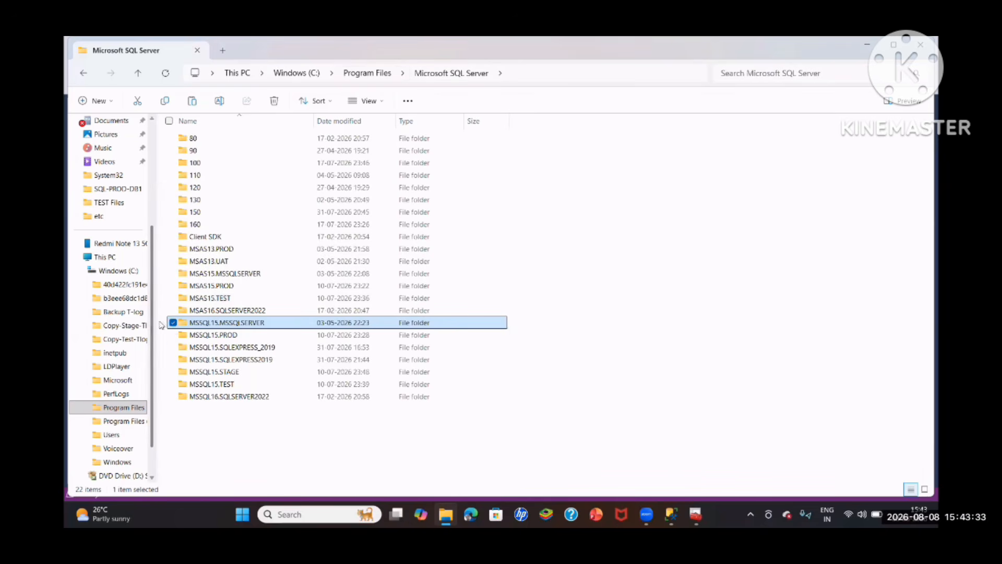
{"action": "double_click", "coordinate": [217, 384]}
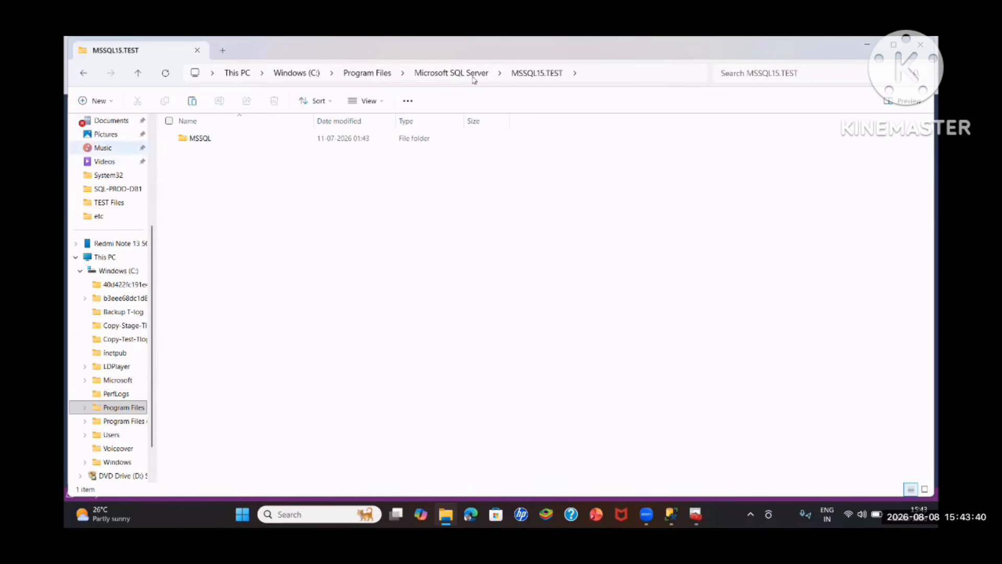
{"action": "double_click", "coordinate": [217, 145]}
{"action": "double_click", "coordinate": [216, 142]}
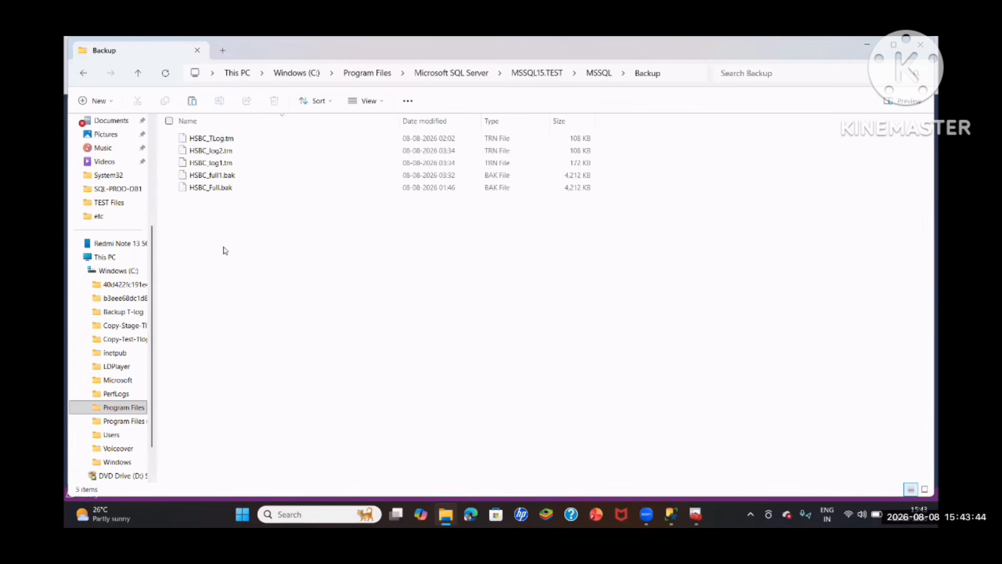
{"action": "key", "text": "ctrl+v"}
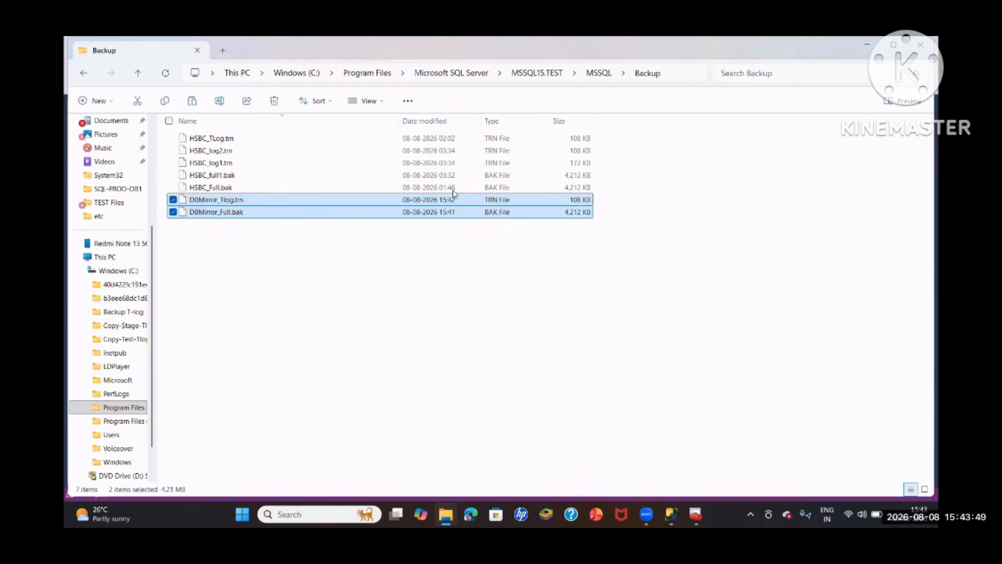
{"action": "left_click", "coordinate": [255, 264]}
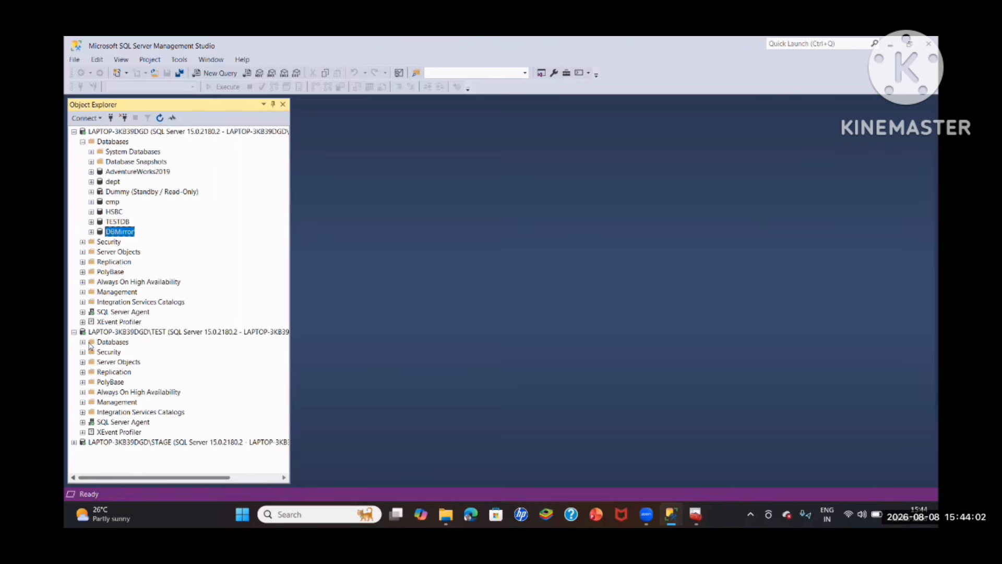
- Start a database restore on the TEST instance using DBMirror_Full.bak and DBMirror_Tlog.trn from its Backup folder as the source device
{"action": "left_click", "coordinate": [82, 342]}
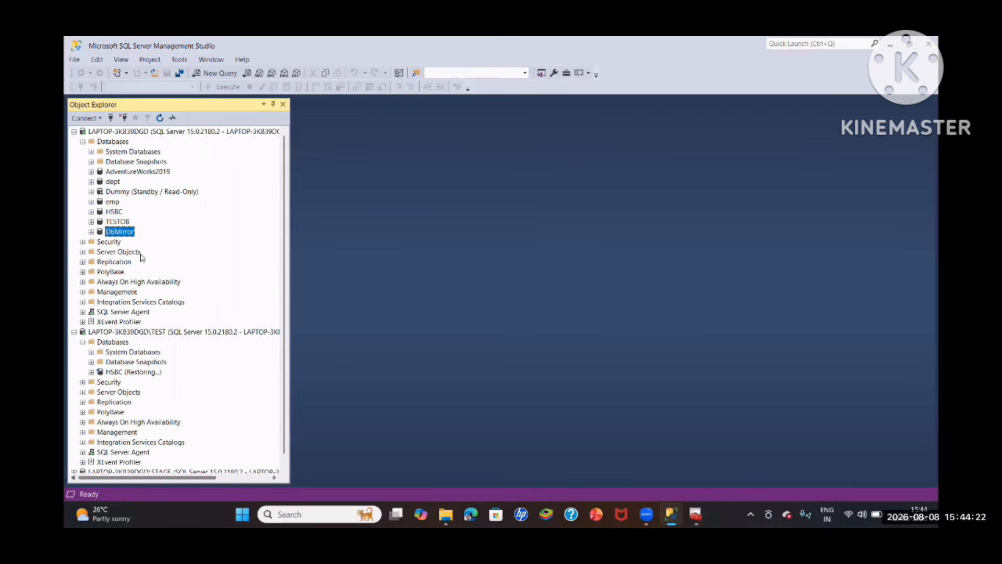
{"action": "right_click", "coordinate": [108, 342]}
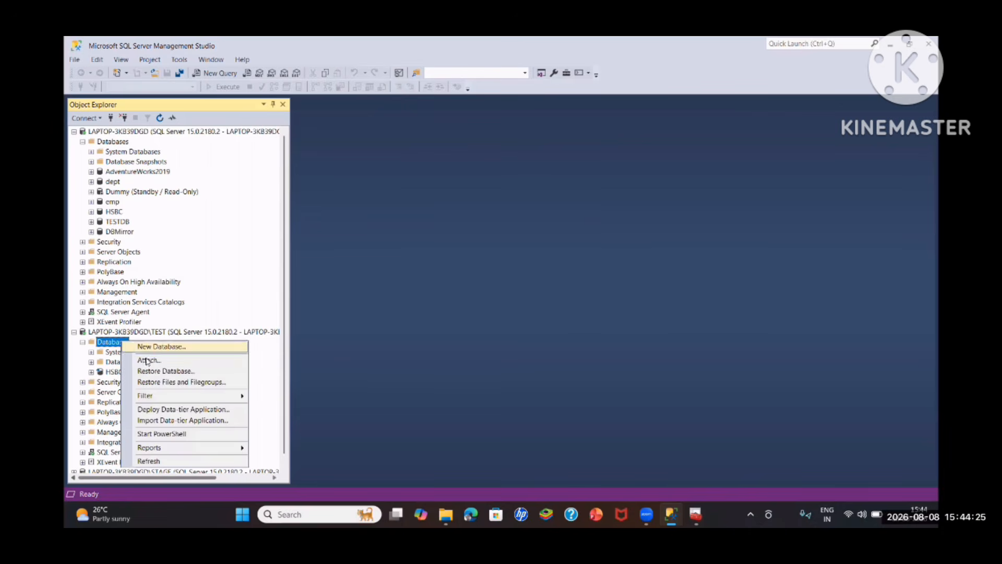
{"action": "left_click", "coordinate": [166, 371]}
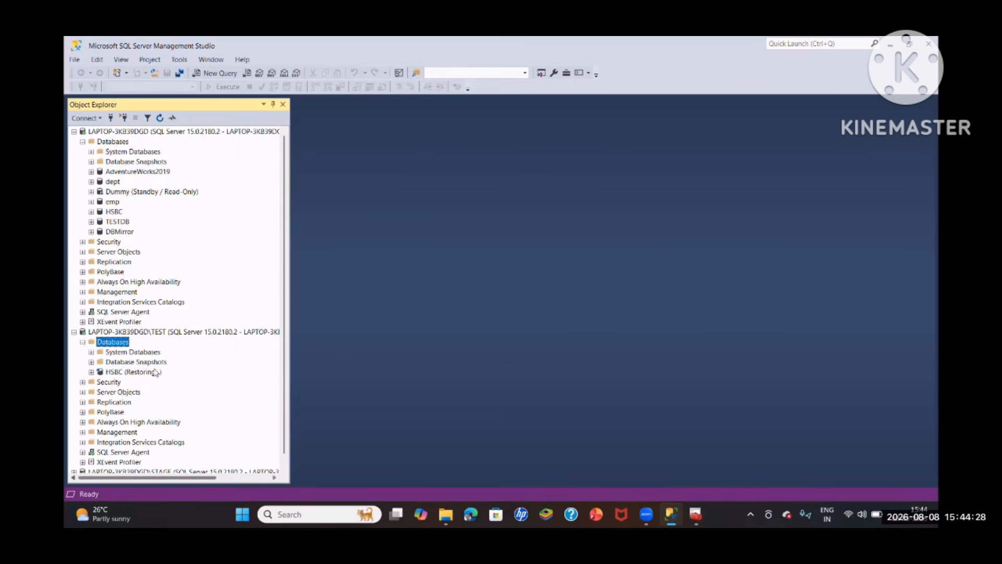
{"action": "left_click", "coordinate": [678, 182]}
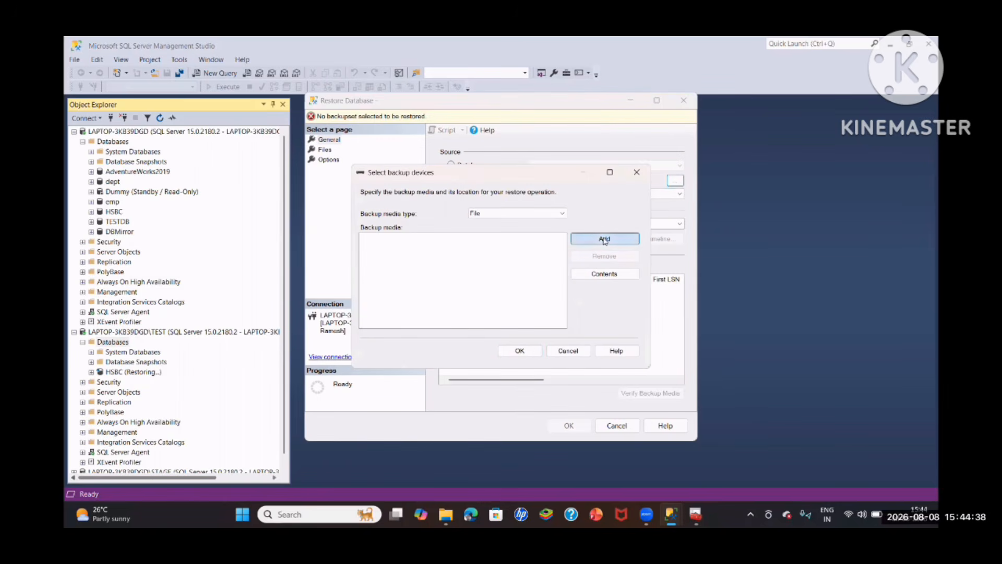
{"action": "left_click", "coordinate": [605, 239]}
{"action": "left_click", "coordinate": [474, 179]}
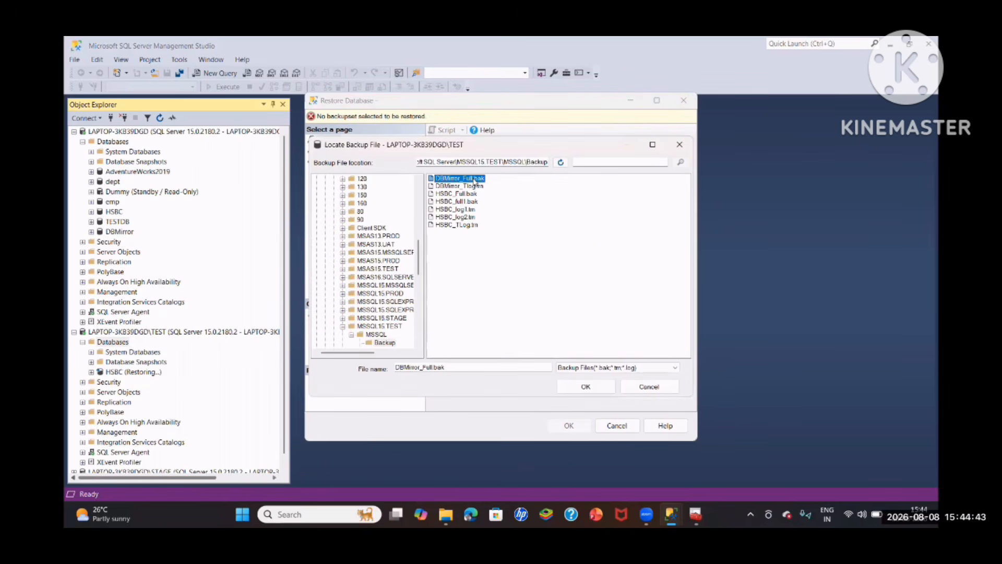
{"action": "key", "text": "shift+Down"}
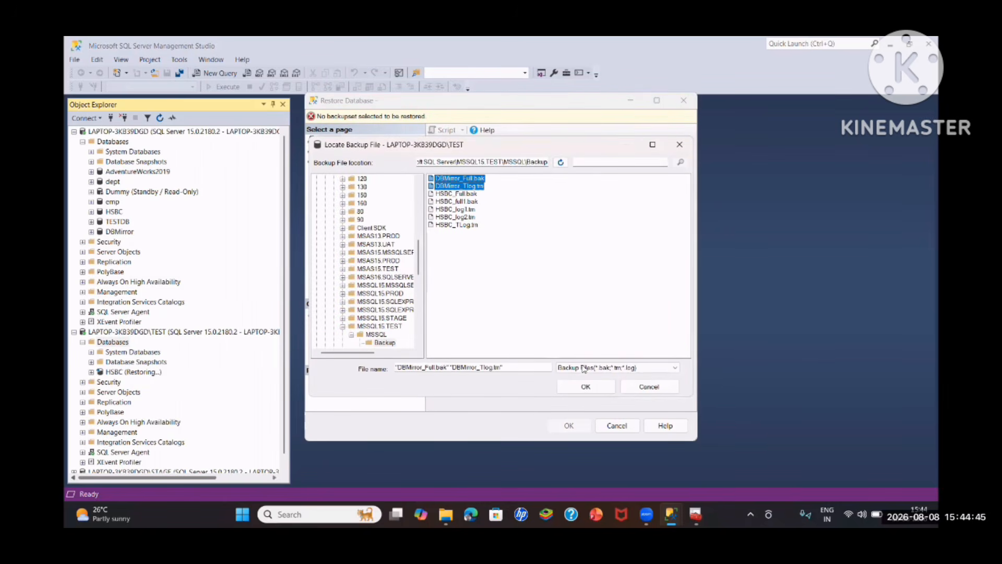
{"action": "left_click", "coordinate": [586, 386]}
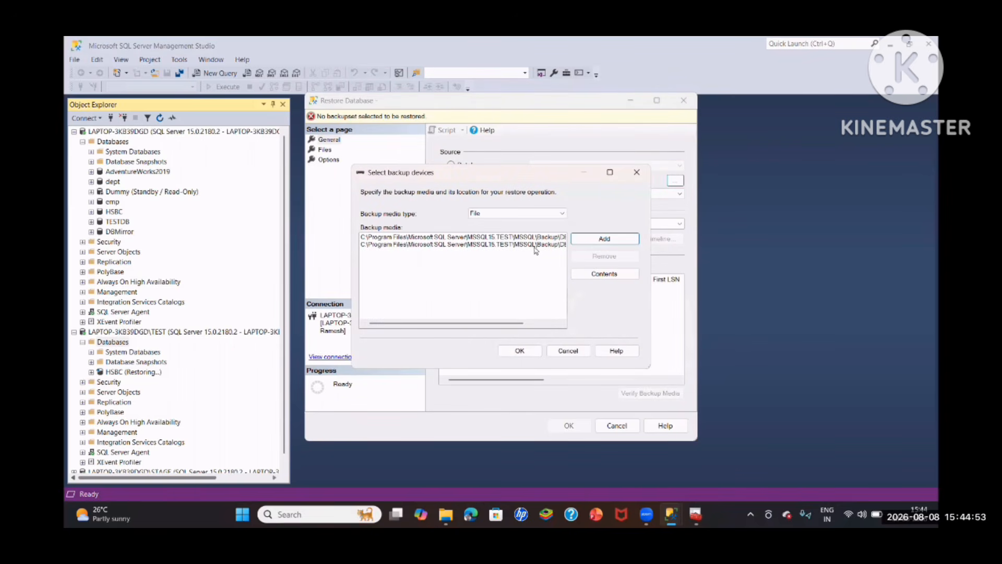
{"action": "left_click", "coordinate": [520, 350]}
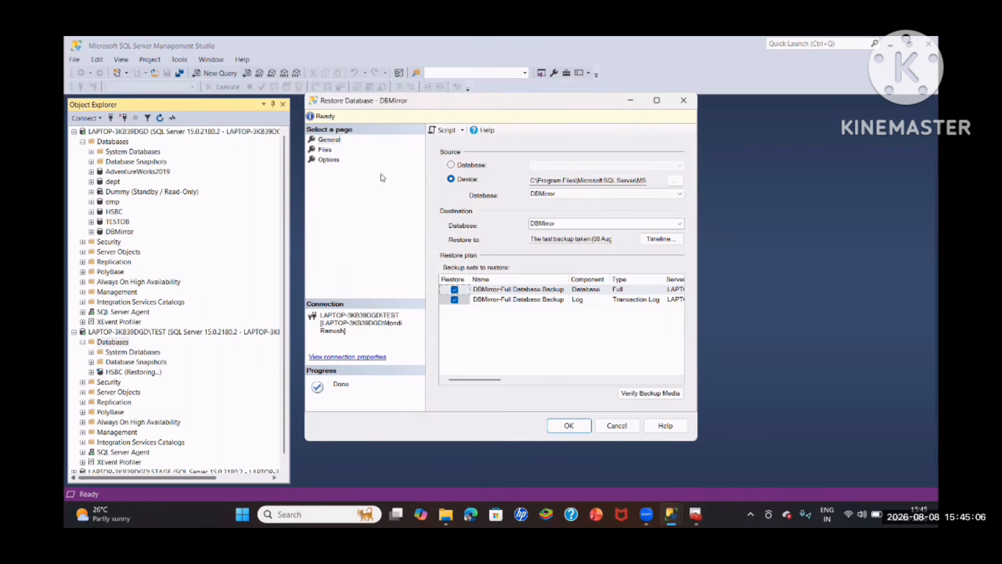
- Restore DBMirror on the TEST instance with all files relocated, the existing database overwritten, and the recovery state RESTORE WITH NORECOVERY
{"action": "left_click", "coordinate": [326, 150]}
{"action": "left_click", "coordinate": [451, 168]}
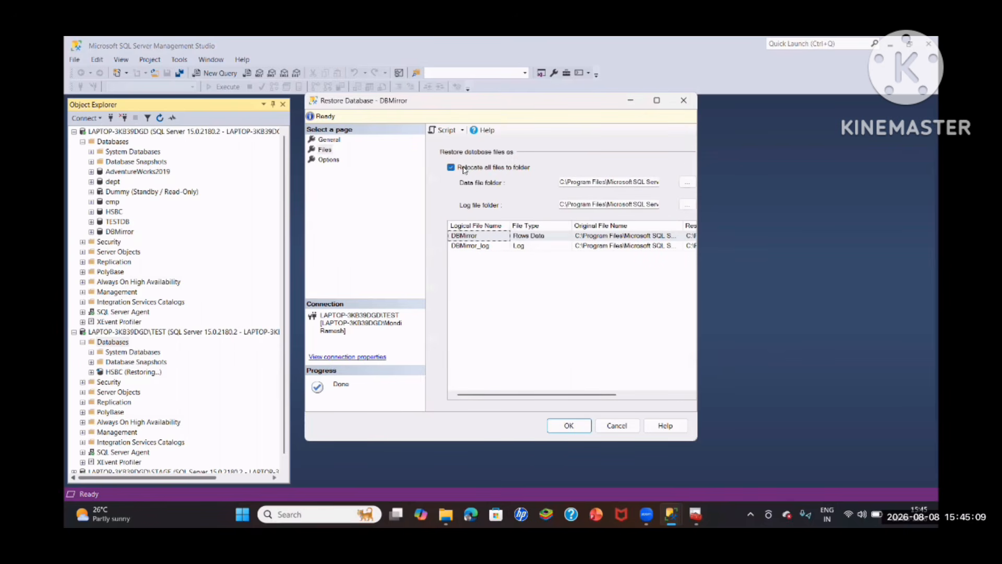
{"action": "left_click", "coordinate": [329, 160]}
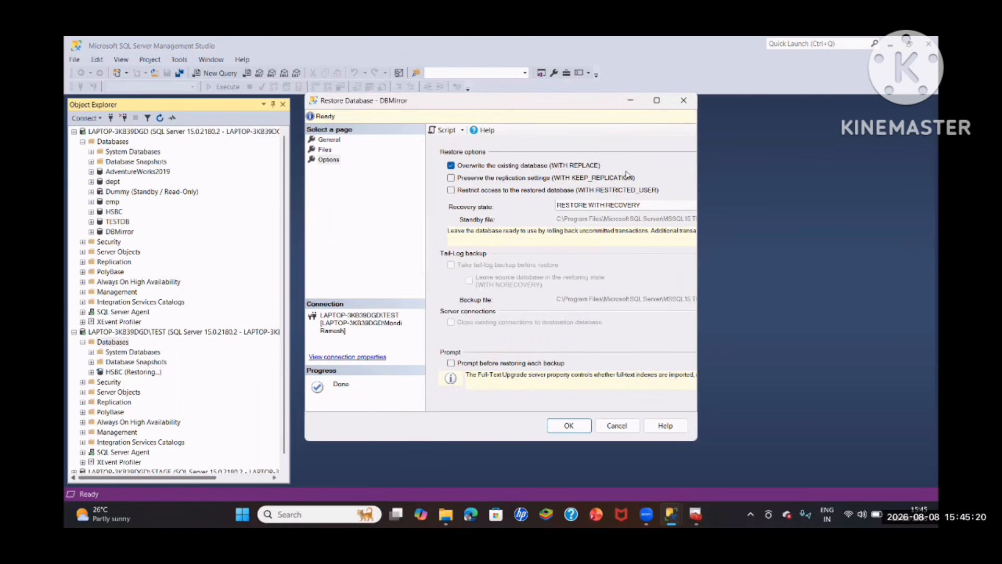
{"action": "left_click", "coordinate": [595, 205]}
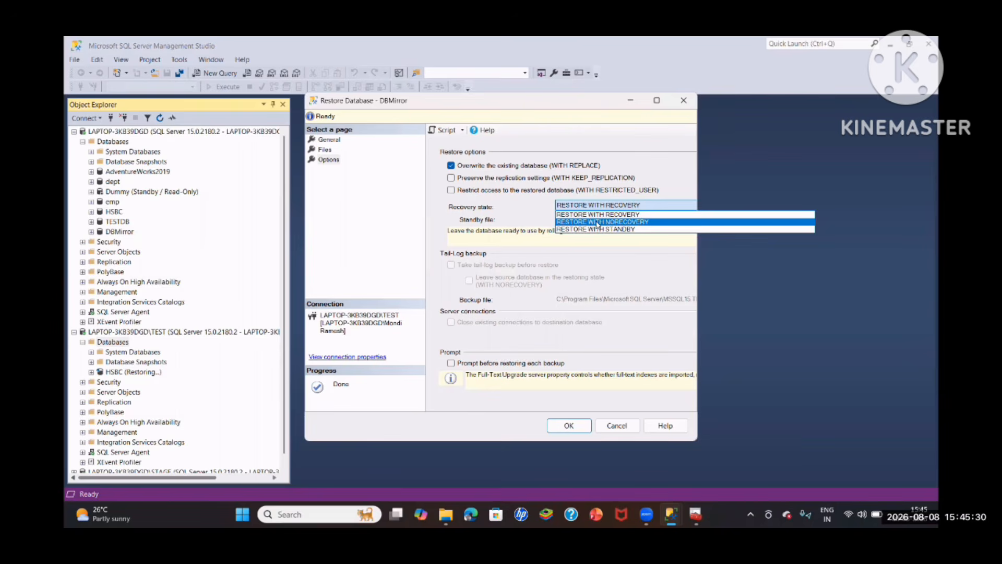
{"action": "left_click", "coordinate": [597, 224]}
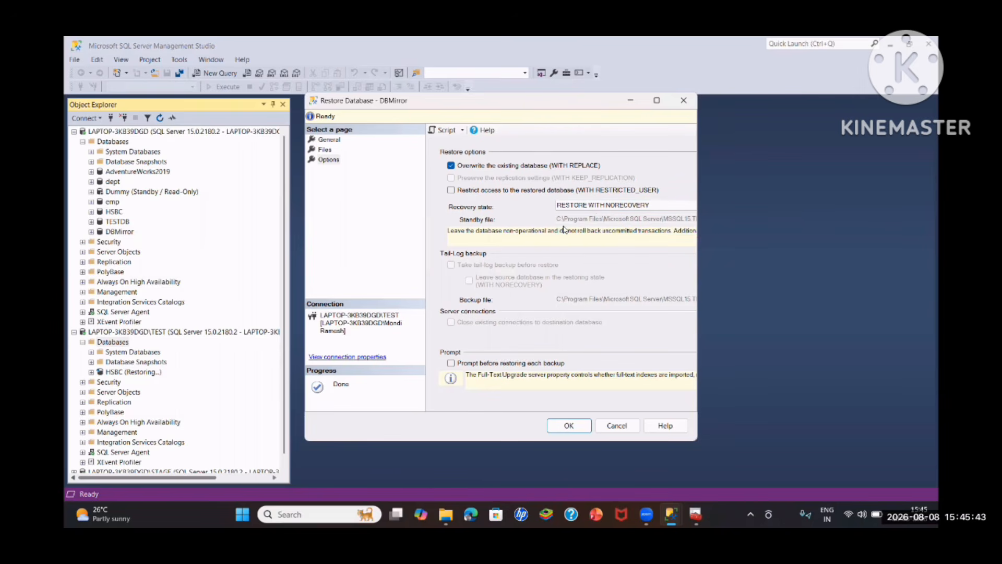
{"action": "left_click", "coordinate": [569, 426]}
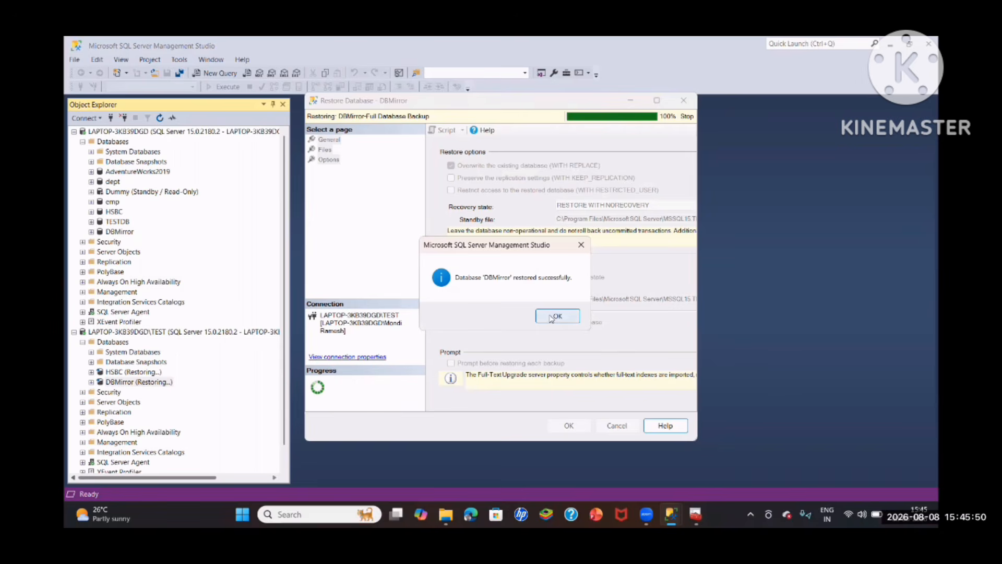
{"action": "left_click", "coordinate": [552, 316]}
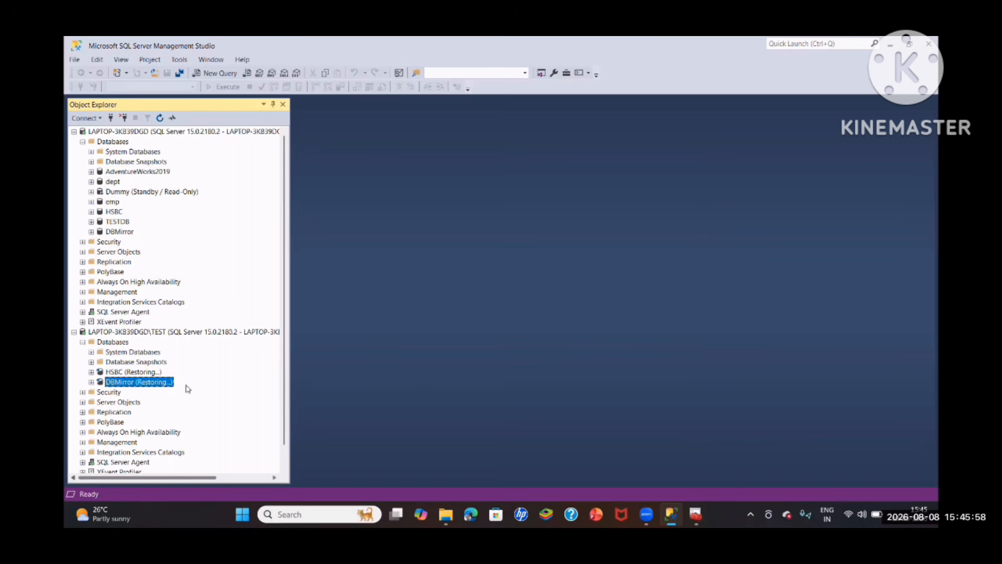
{"action": "scroll", "coordinate": [150, 224], "scroll_direction": "down", "scroll_amount": 1}
{"action": "left_click", "coordinate": [83, 142]}
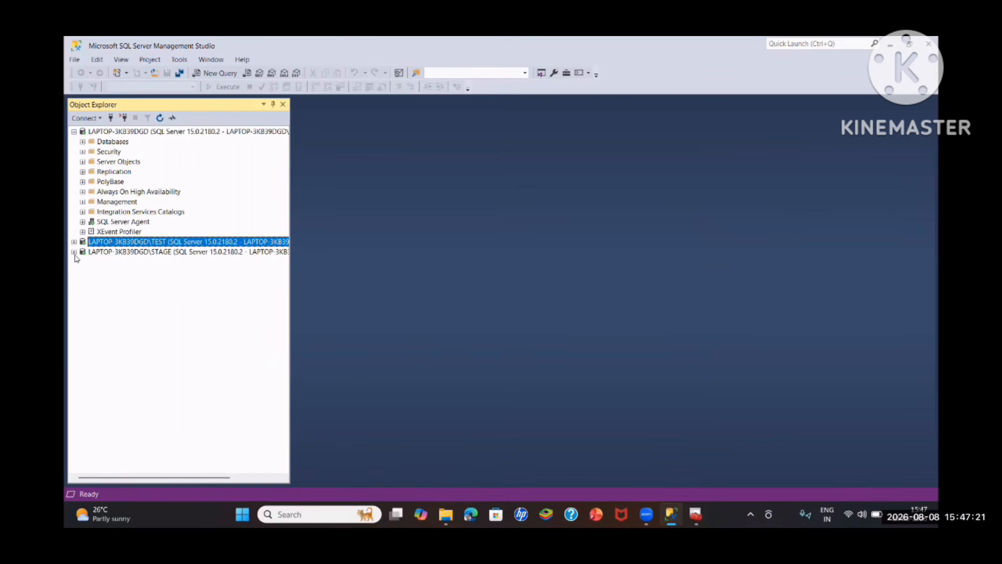
{"action": "left_click", "coordinate": [152, 255]}
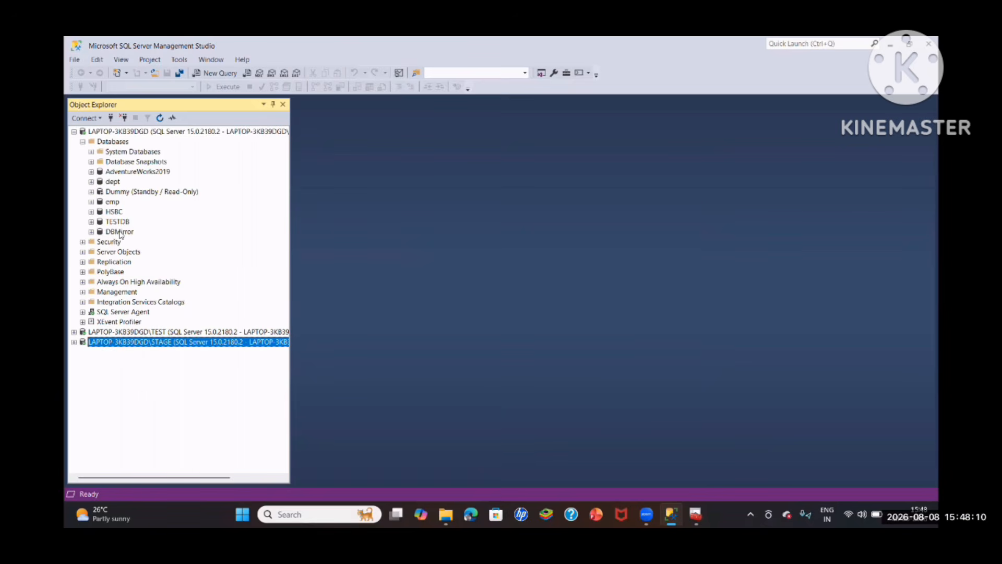
{"action": "left_click", "coordinate": [119, 231]}
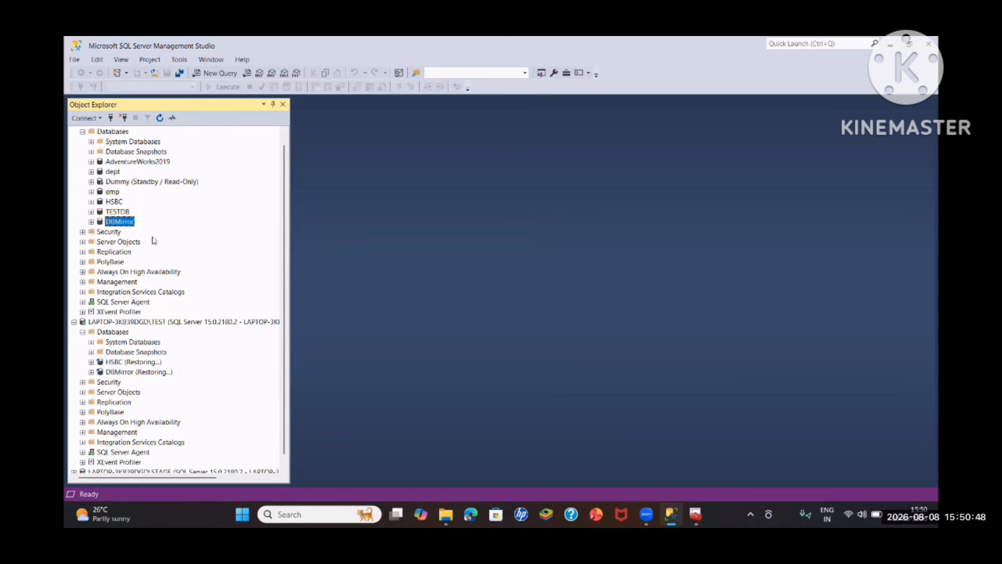
{"action": "right_click", "coordinate": [130, 225]}
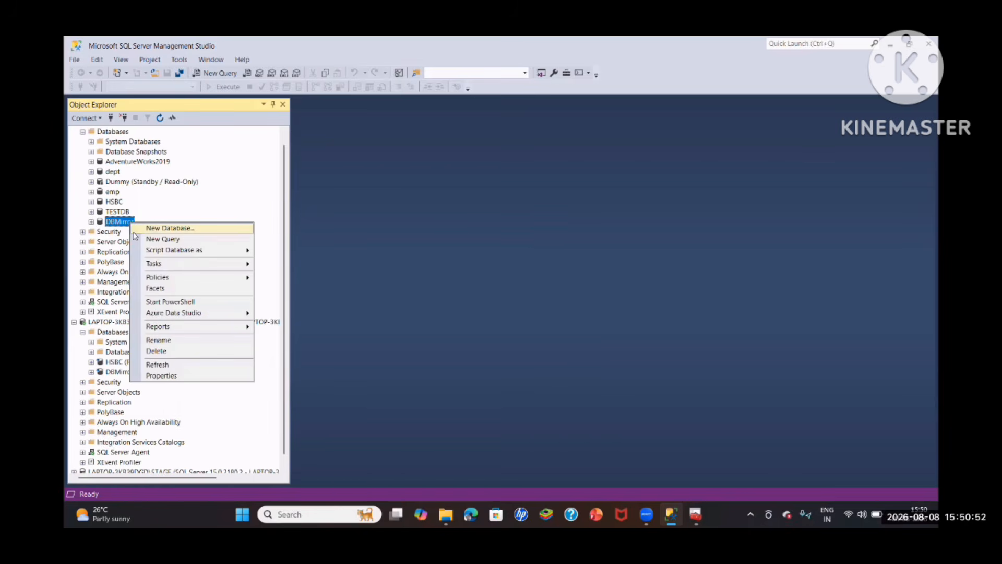
{"action": "mouse_move", "coordinate": [150, 265]}
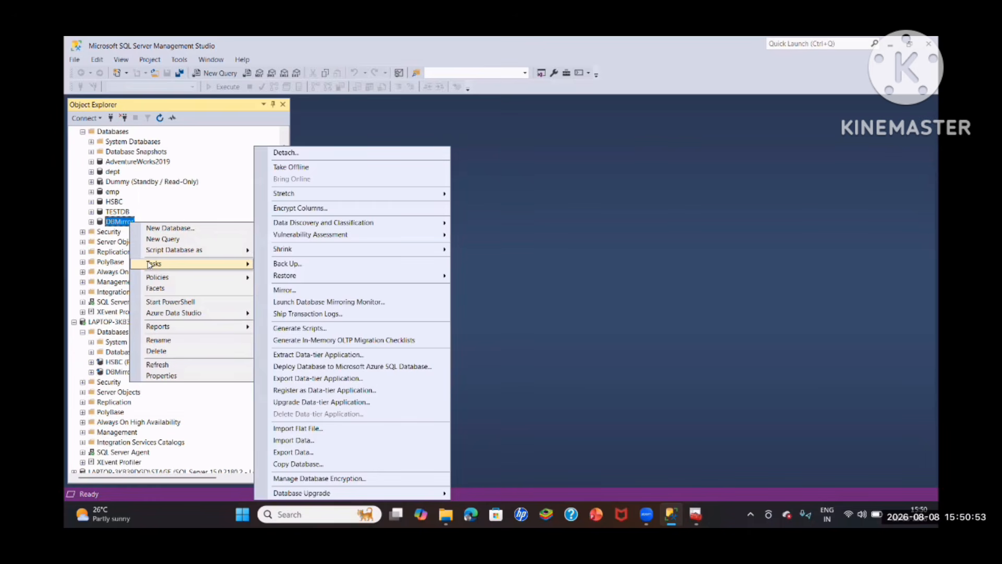
{"action": "left_click", "coordinate": [285, 291]}
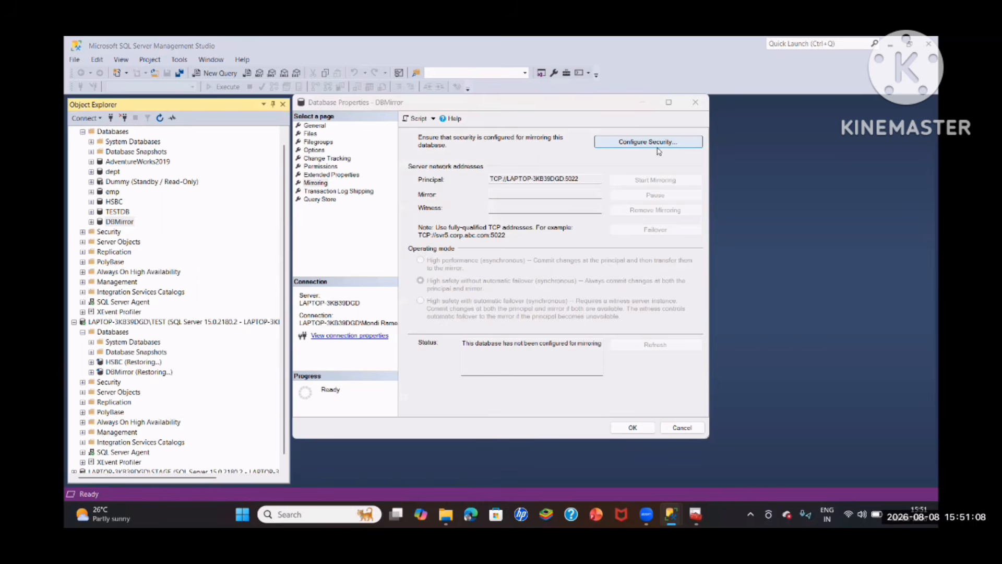
{"action": "left_click", "coordinate": [648, 141]}
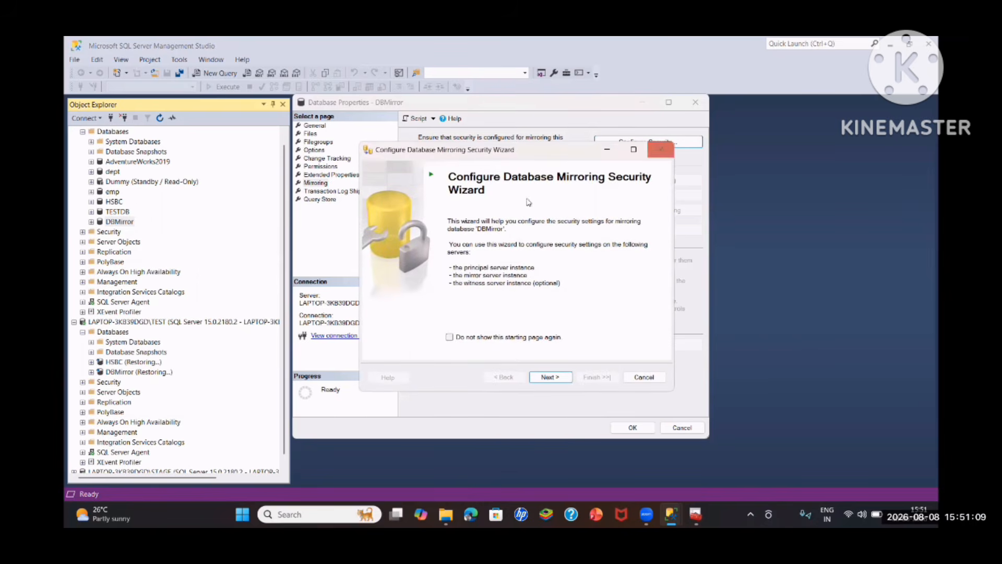
{"action": "left_click_drag", "start_coordinate": [551, 145], "coordinate": [565, 180]}
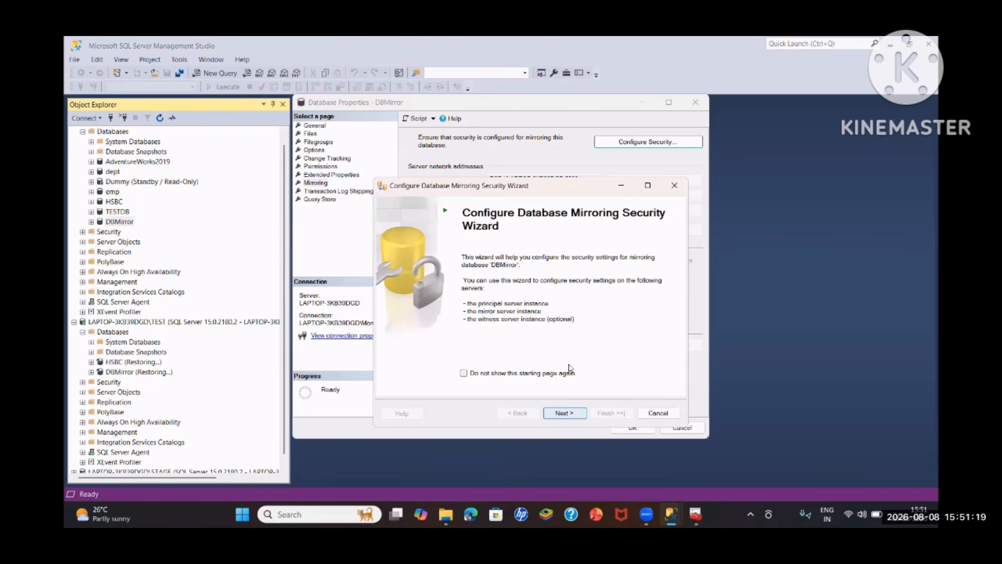
{"action": "key", "text": "Return"}
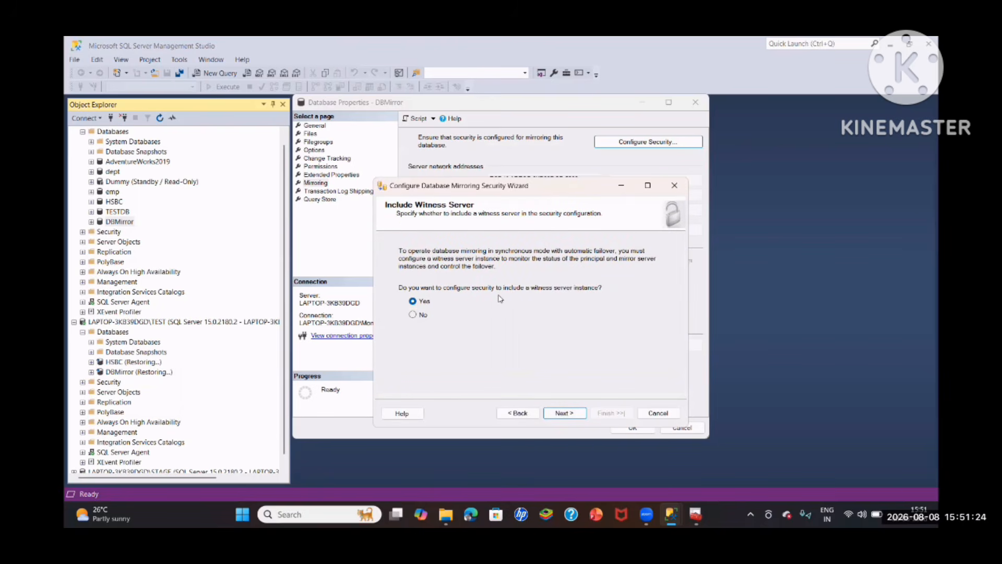
{"action": "left_click", "coordinate": [414, 315]}
{"action": "left_click", "coordinate": [413, 302]}
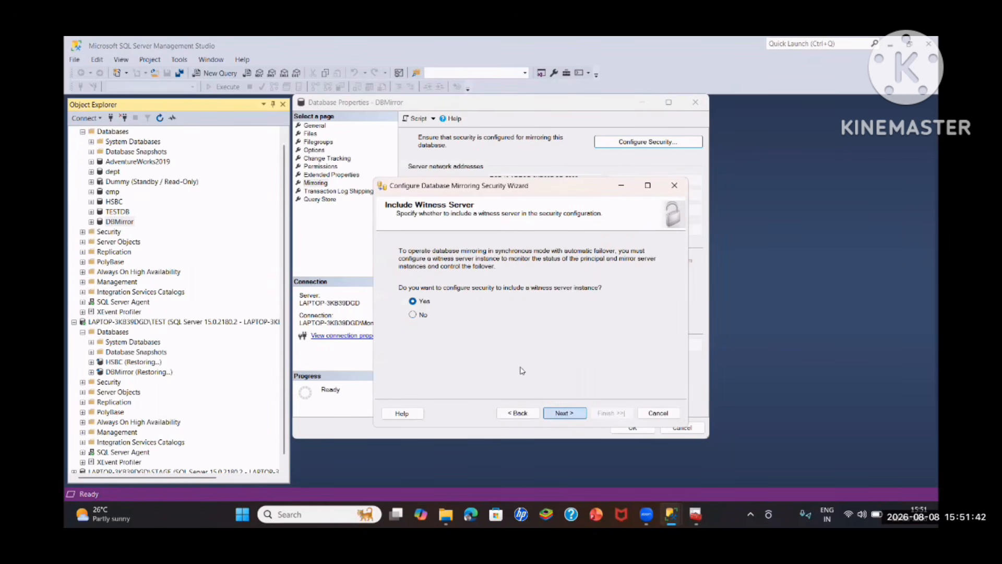
{"action": "key", "text": "Return"}
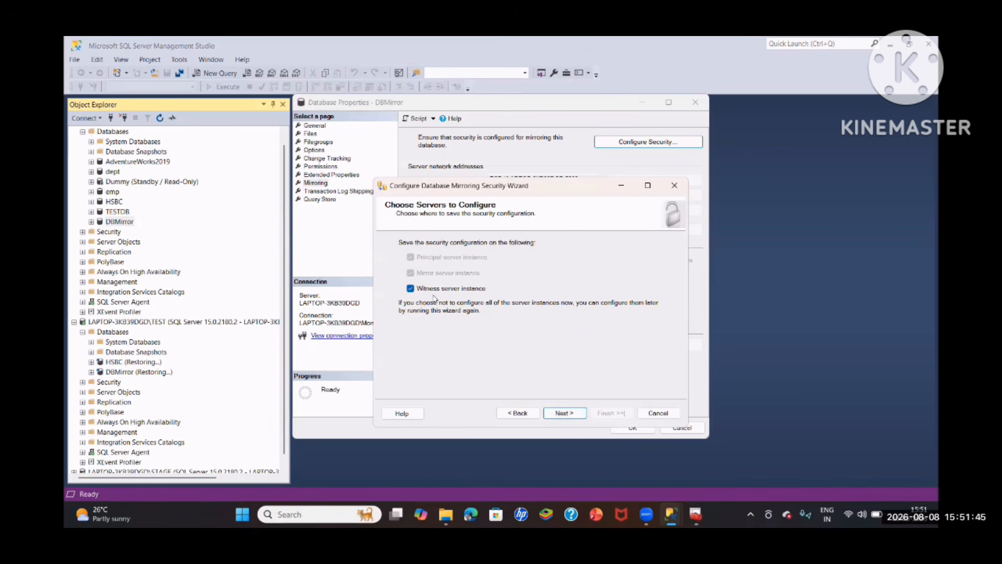
{"action": "key", "text": "Return"}
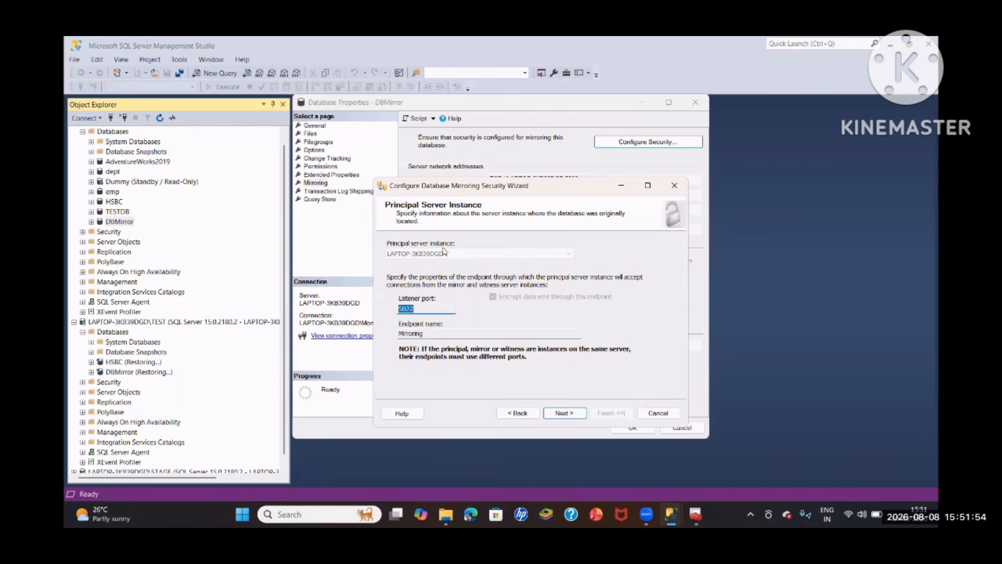
- Delete the existing Mirroring endpoint from the default instance's Database Mirroring endpoints
{"action": "scroll", "coordinate": [188, 166], "scroll_direction": "up", "scroll_amount": 2}
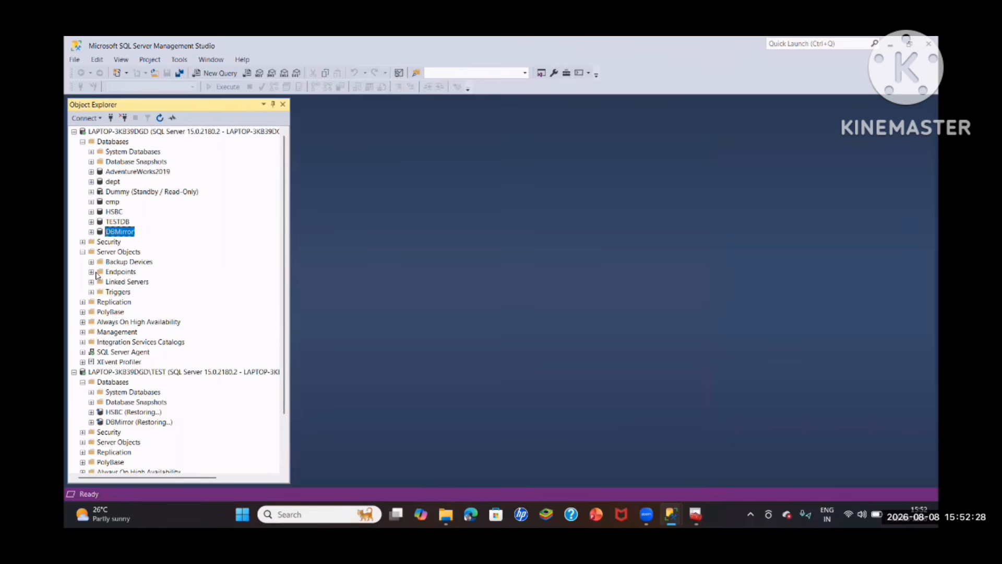
{"action": "left_click", "coordinate": [91, 272]}
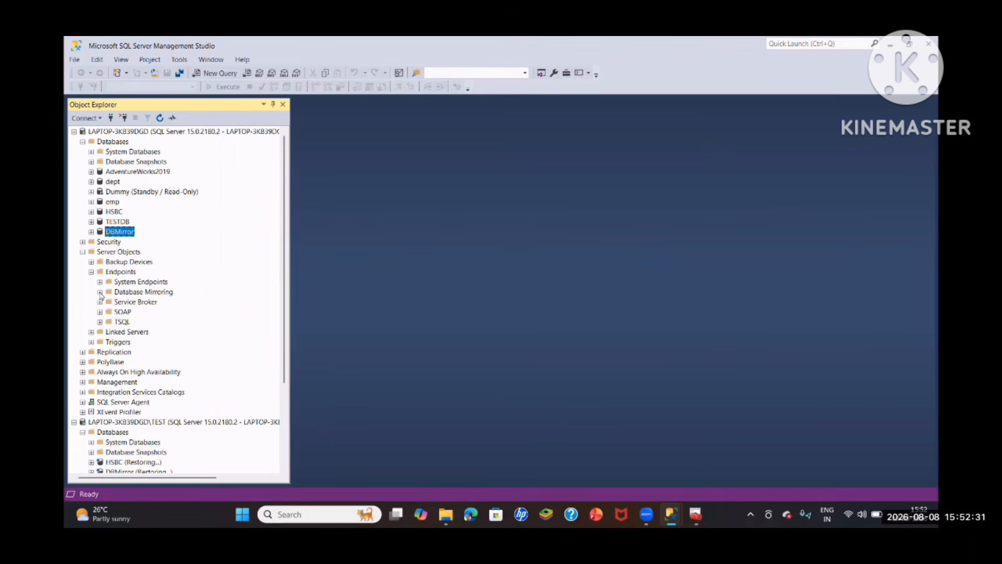
{"action": "left_click", "coordinate": [99, 292]}
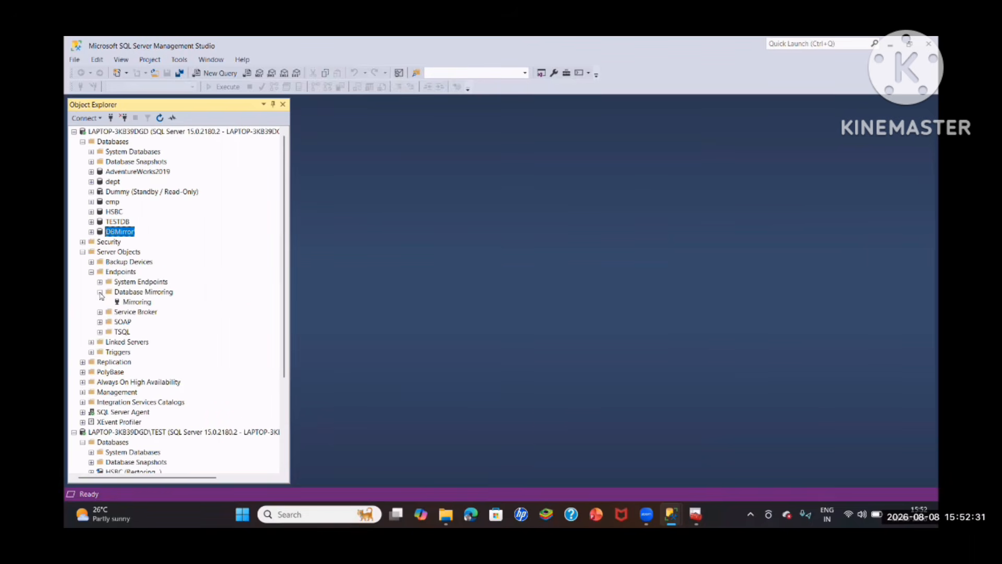
{"action": "right_click", "coordinate": [143, 304]}
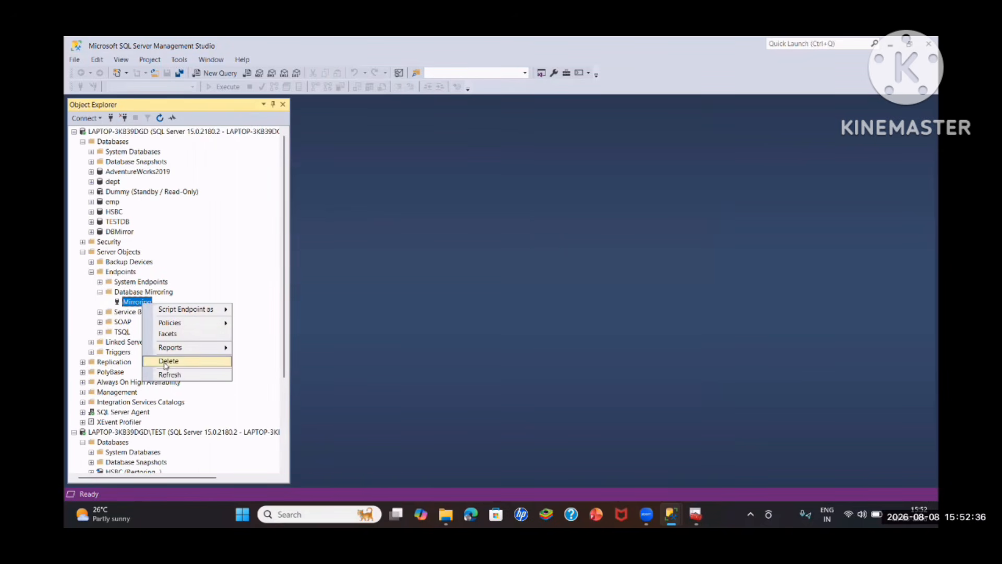
{"action": "left_click", "coordinate": [167, 361]}
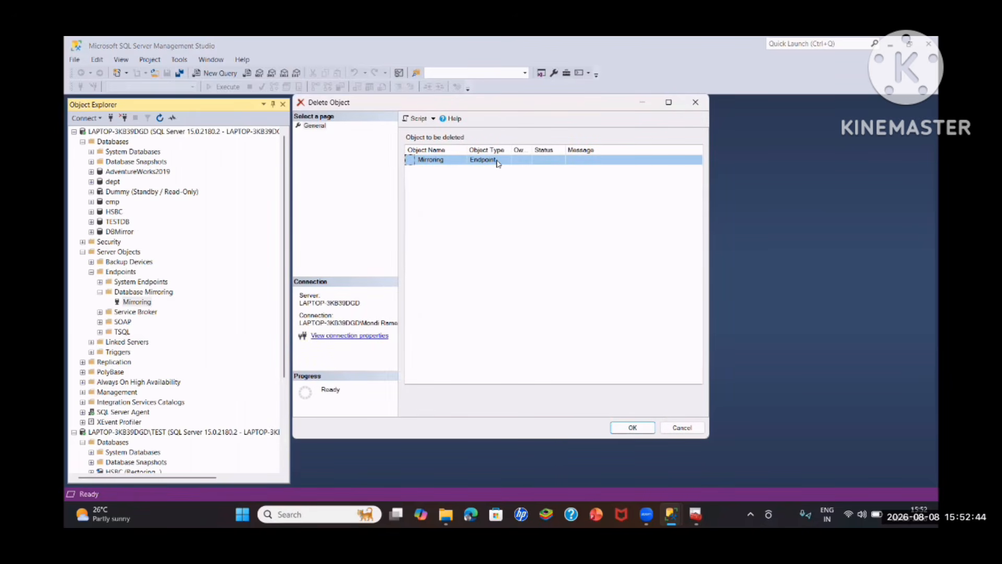
{"action": "left_click", "coordinate": [633, 427]}
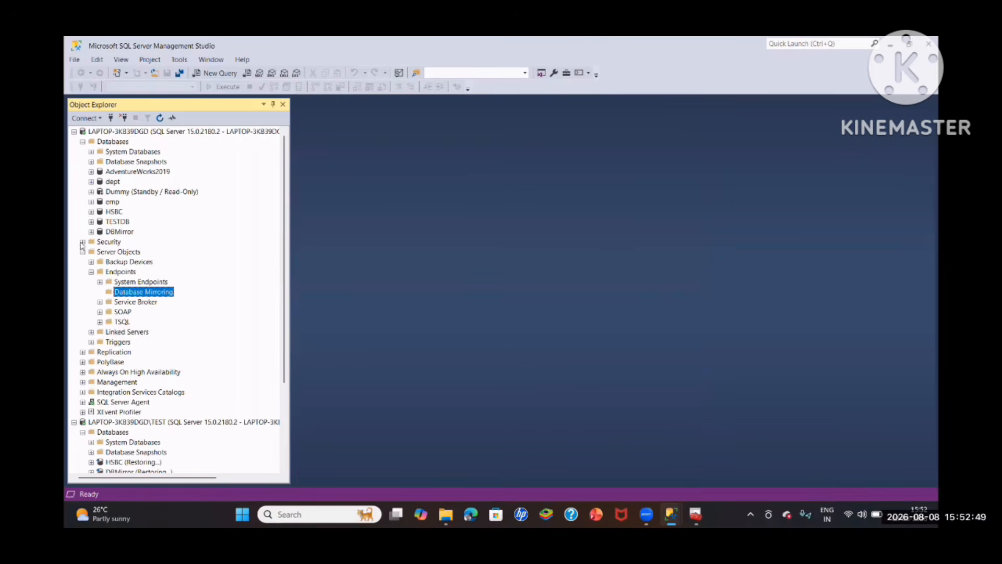
- Delete the existing Mirroring endpoint from the TEST instance's Database Mirroring endpoints
{"action": "scroll", "coordinate": [82, 245], "scroll_direction": "down", "scroll_amount": 4}
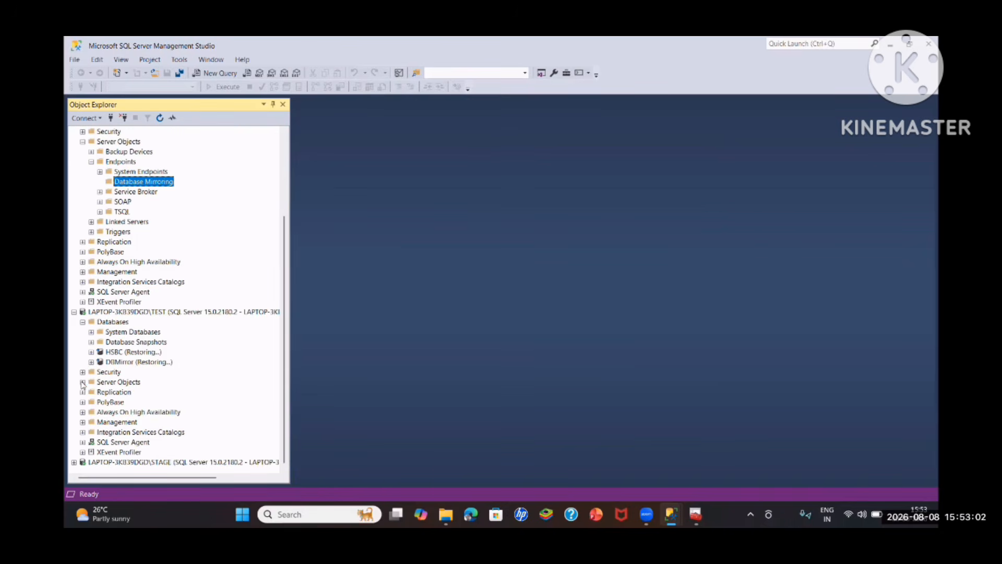
{"action": "left_click", "coordinate": [82, 385]}
{"action": "scroll", "coordinate": [136, 386], "scroll_direction": "down", "scroll_amount": 2}
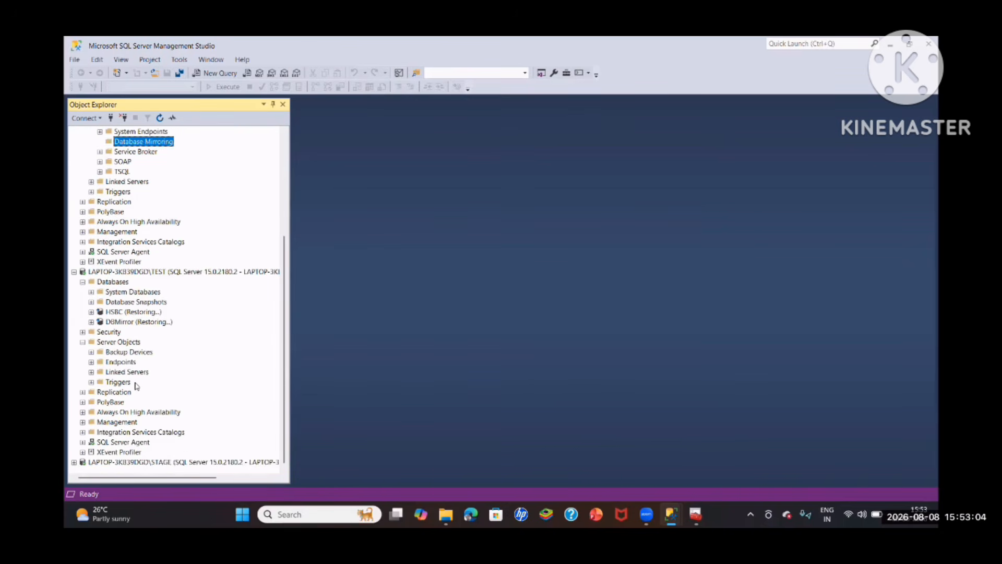
{"action": "left_click", "coordinate": [92, 363]}
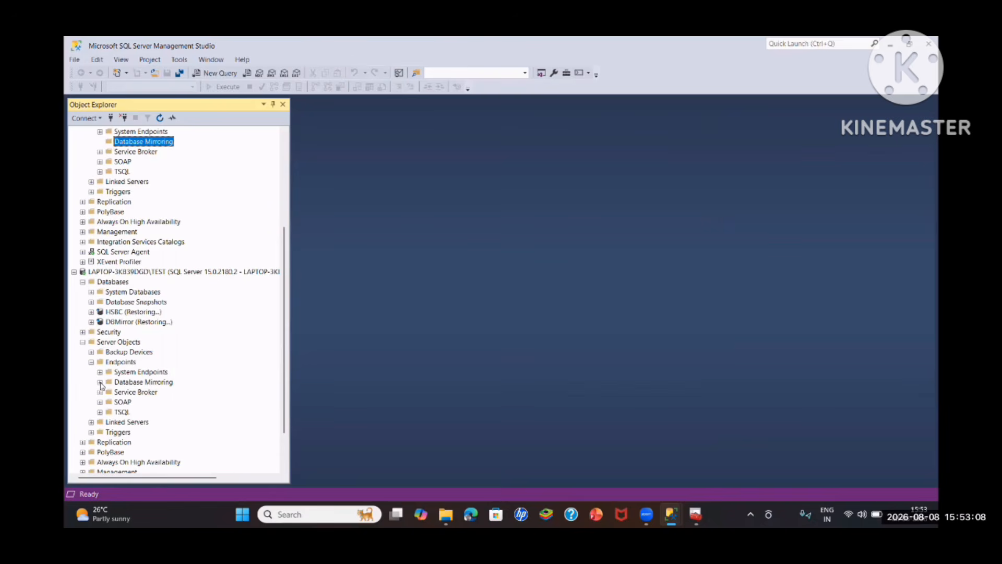
{"action": "left_click", "coordinate": [100, 383]}
{"action": "right_click", "coordinate": [131, 393]}
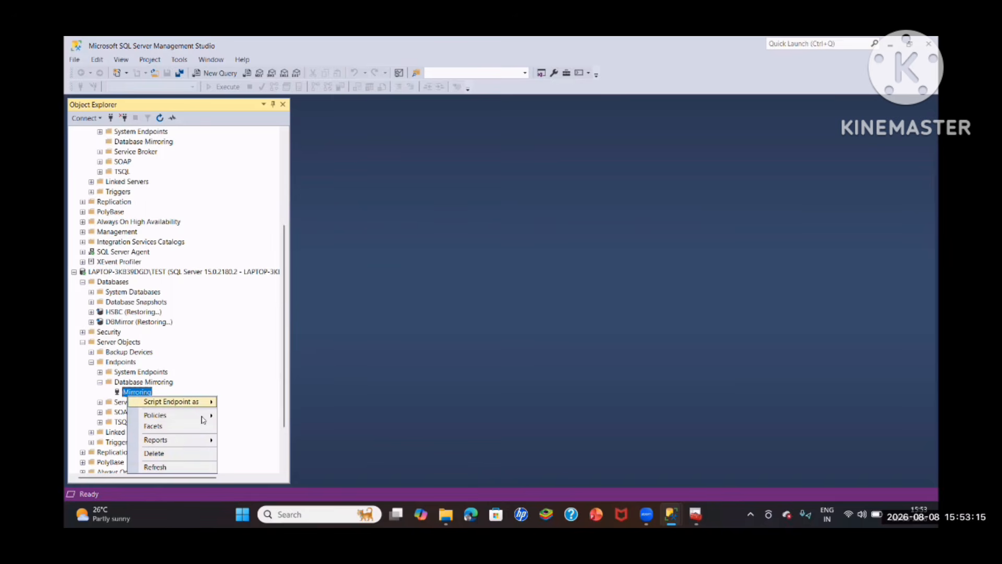
{"action": "left_click", "coordinate": [166, 454]}
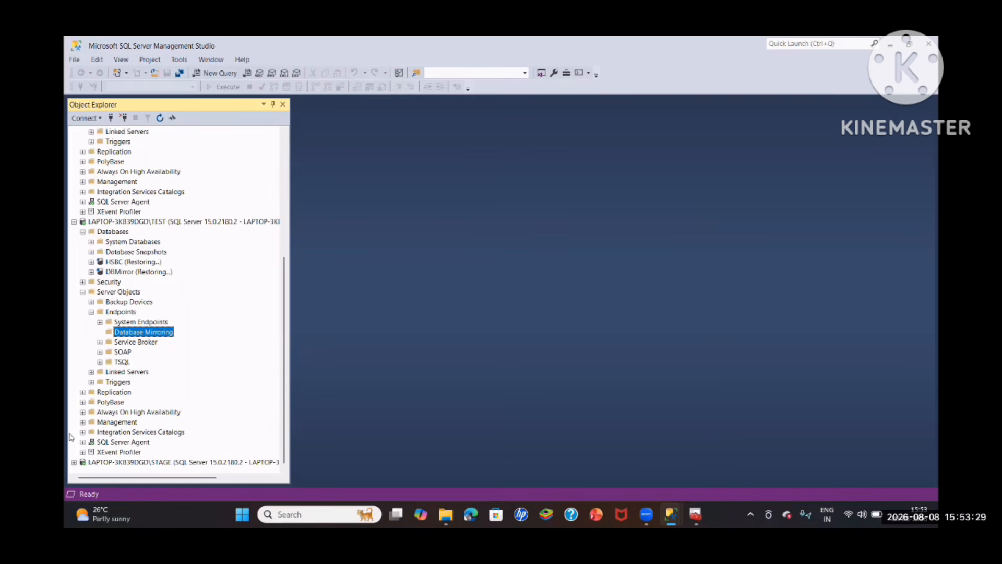
- Delete the existing Mirroring endpoint from the STAGE instance's Database Mirroring endpoints
{"action": "left_click", "coordinate": [73, 462]}
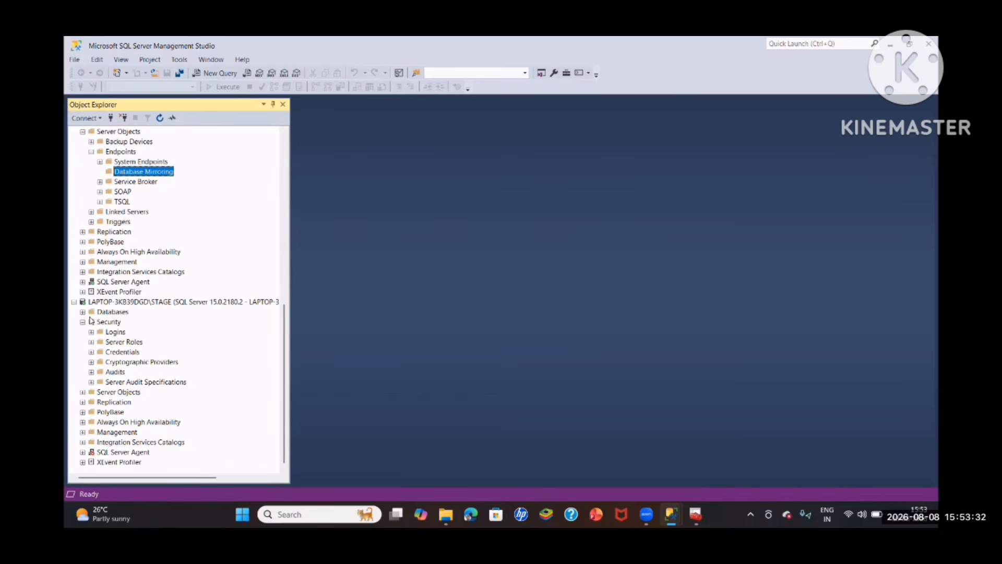
{"action": "left_click", "coordinate": [83, 392]}
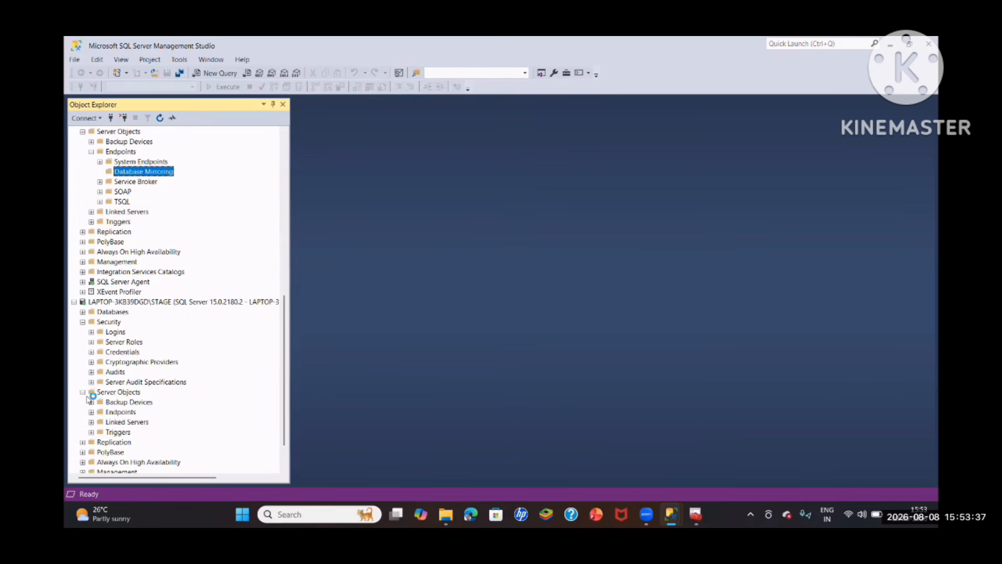
{"action": "scroll", "coordinate": [96, 382], "scroll_direction": "down", "scroll_amount": 1}
{"action": "left_click", "coordinate": [100, 402]}
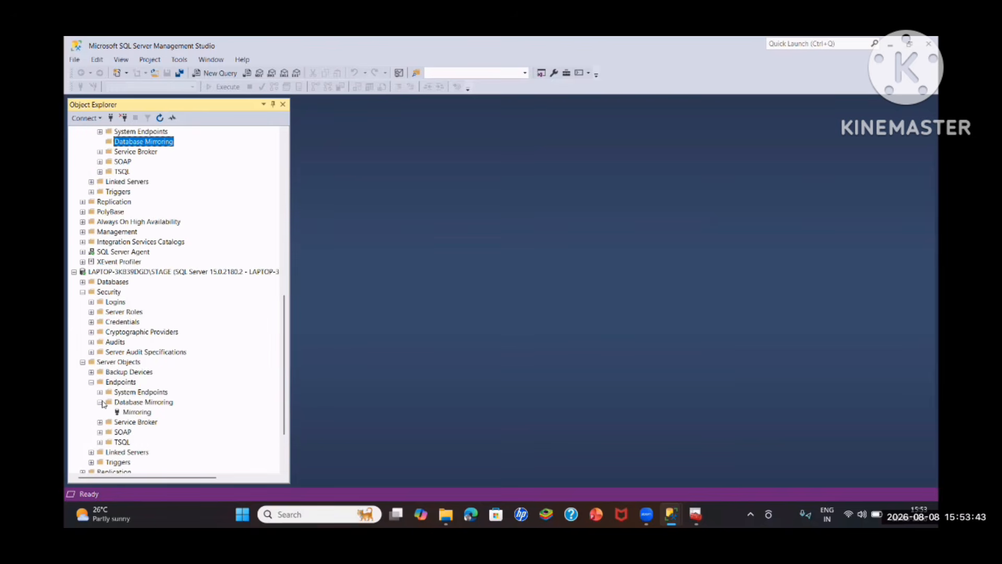
{"action": "right_click", "coordinate": [132, 413]}
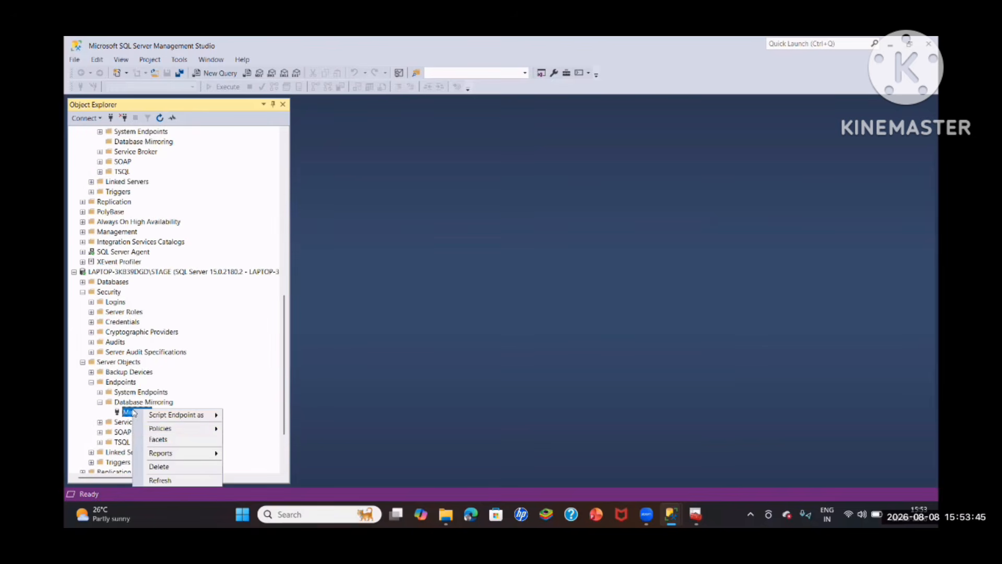
{"action": "left_click", "coordinate": [159, 465]}
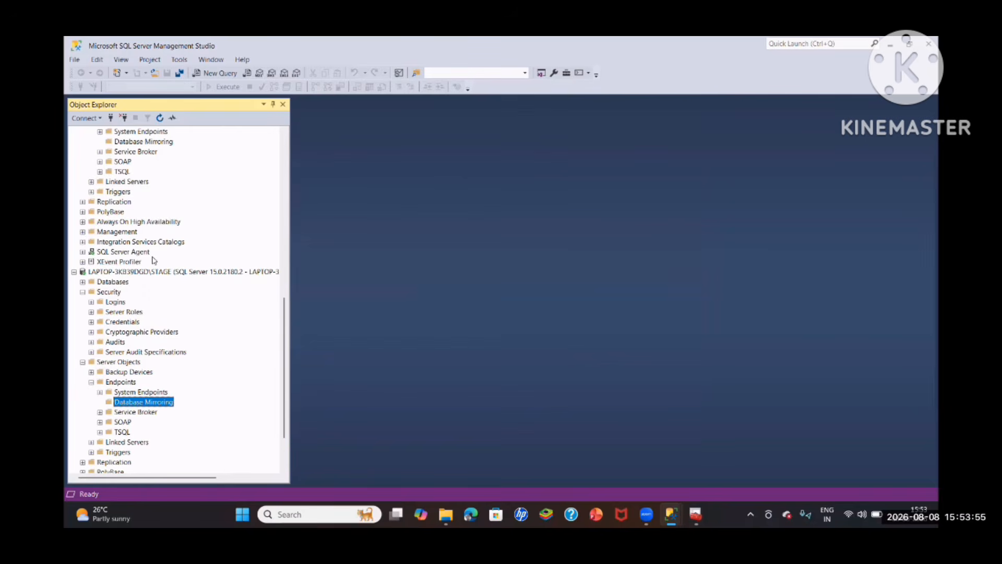
- Discard the already open DBMirror properties and reopen the mirroring settings of DBMirror on the default instance
{"action": "scroll", "coordinate": [156, 212], "scroll_direction": "up", "scroll_amount": 7}
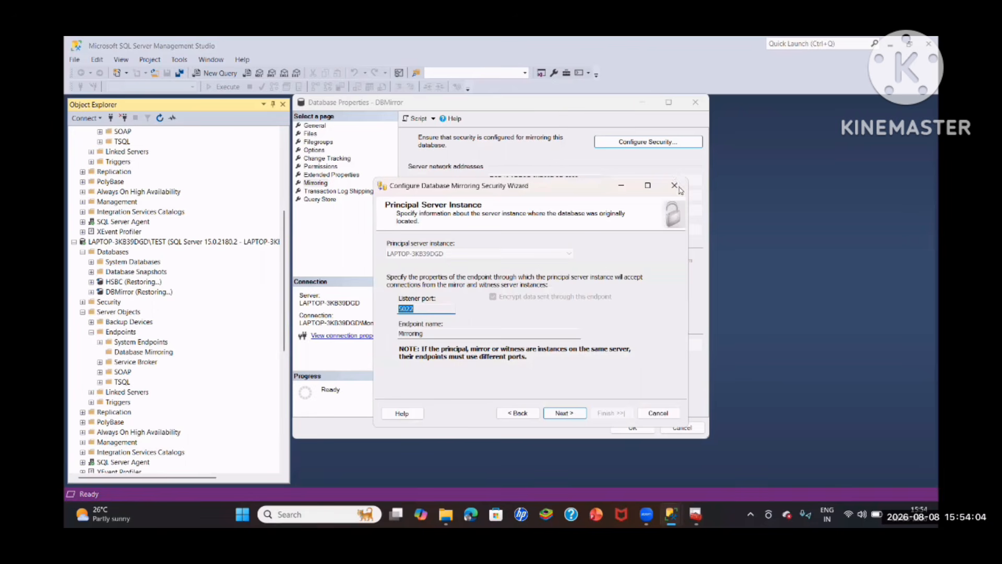
{"action": "left_click", "coordinate": [639, 412]}
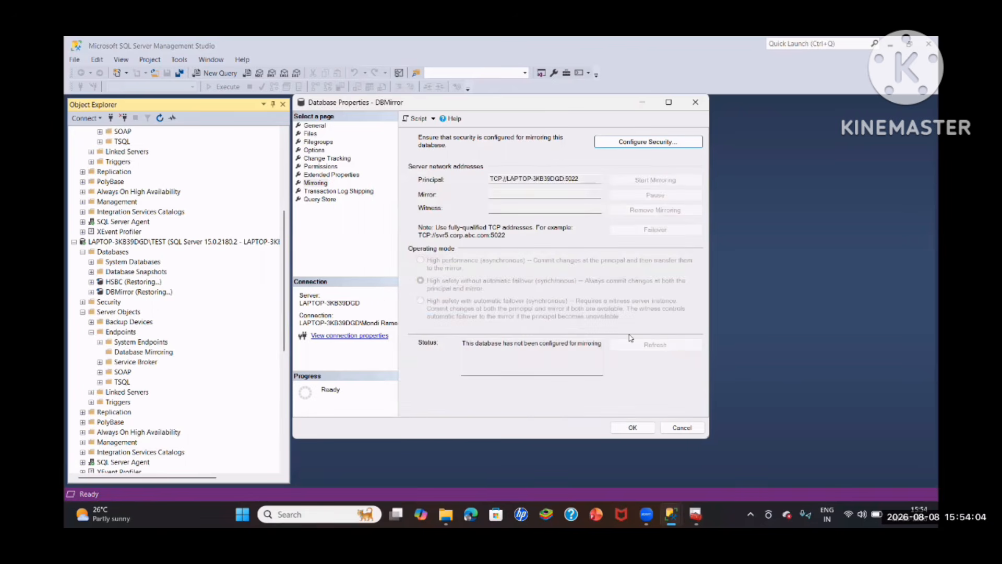
{"action": "left_click", "coordinate": [683, 427]}
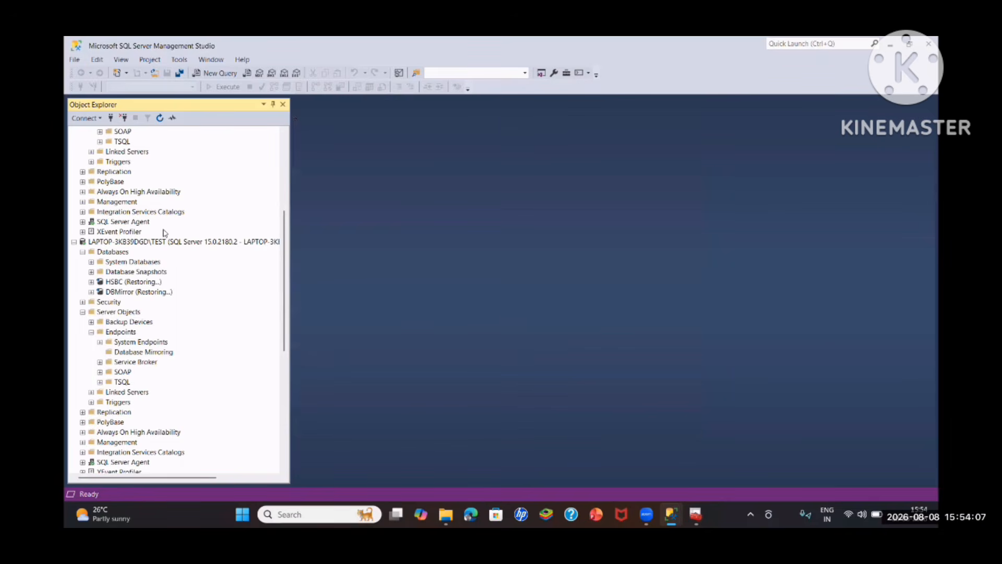
{"action": "right_click", "coordinate": [111, 231]}
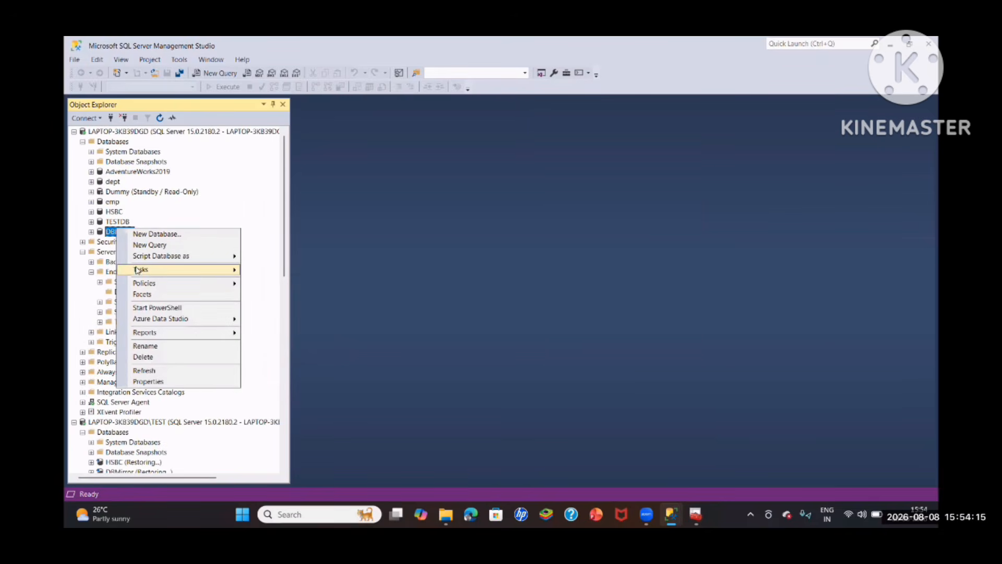
{"action": "mouse_move", "coordinate": [140, 273]}
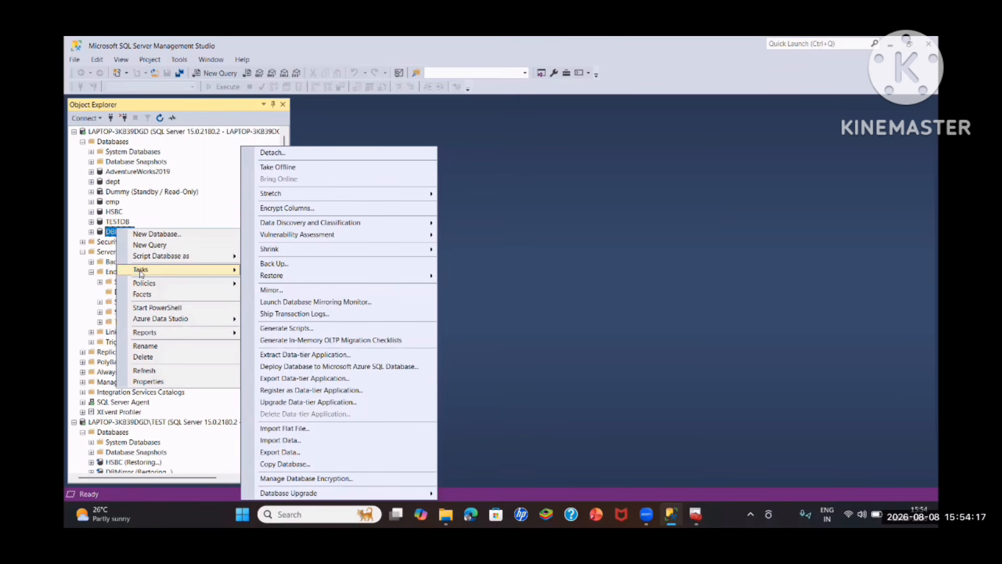
{"action": "left_click", "coordinate": [272, 290]}
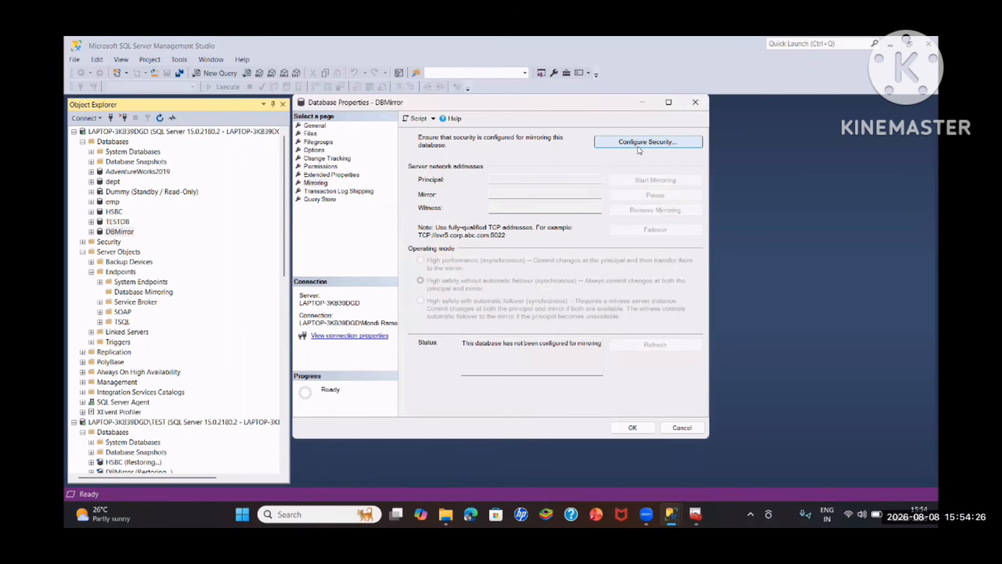
- Start configuring DBMirror's mirroring security with a witness server included and the configuration saved on the witness instance too
{"action": "left_click", "coordinate": [639, 142]}
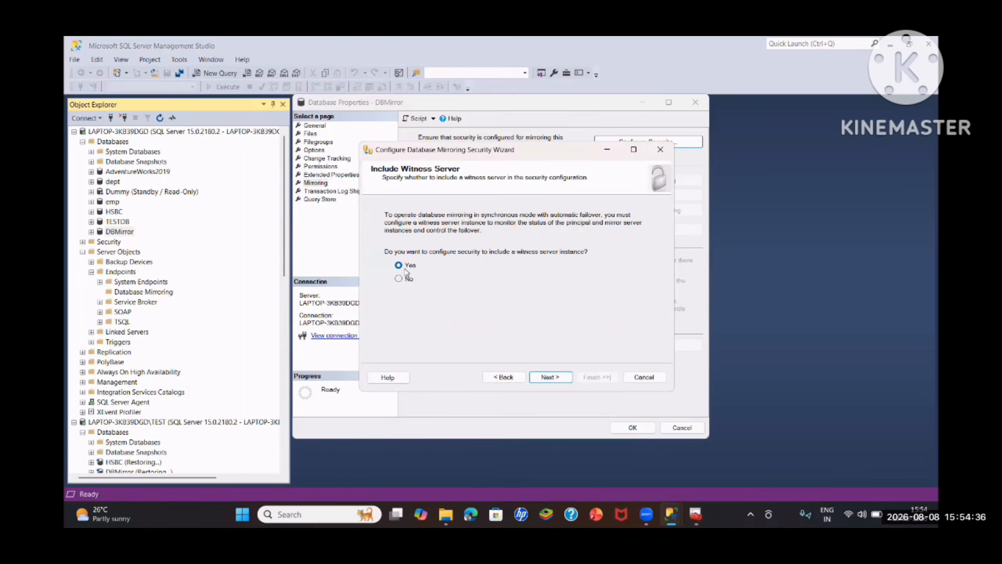
{"action": "left_click", "coordinate": [545, 376]}
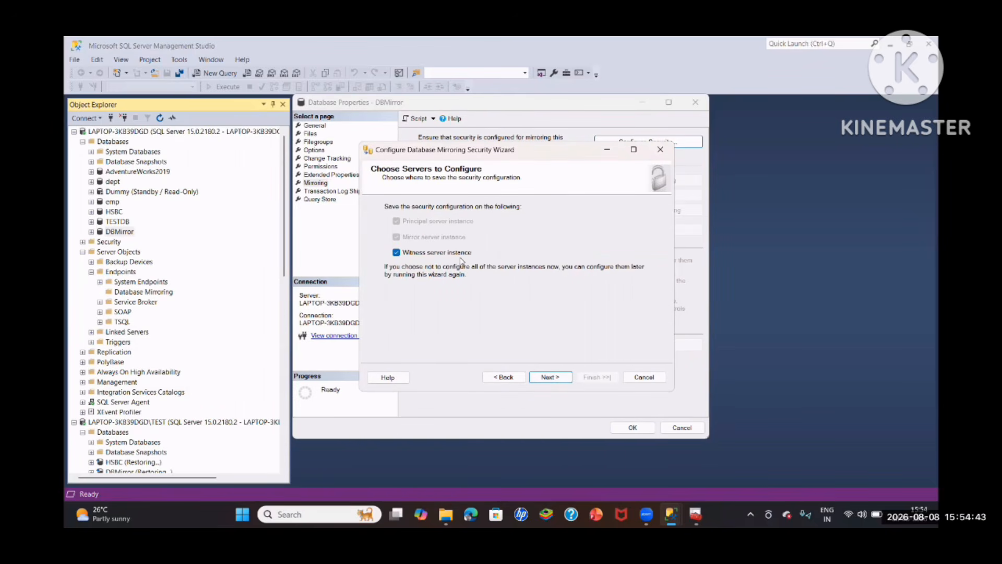
{"action": "left_click", "coordinate": [546, 377]}
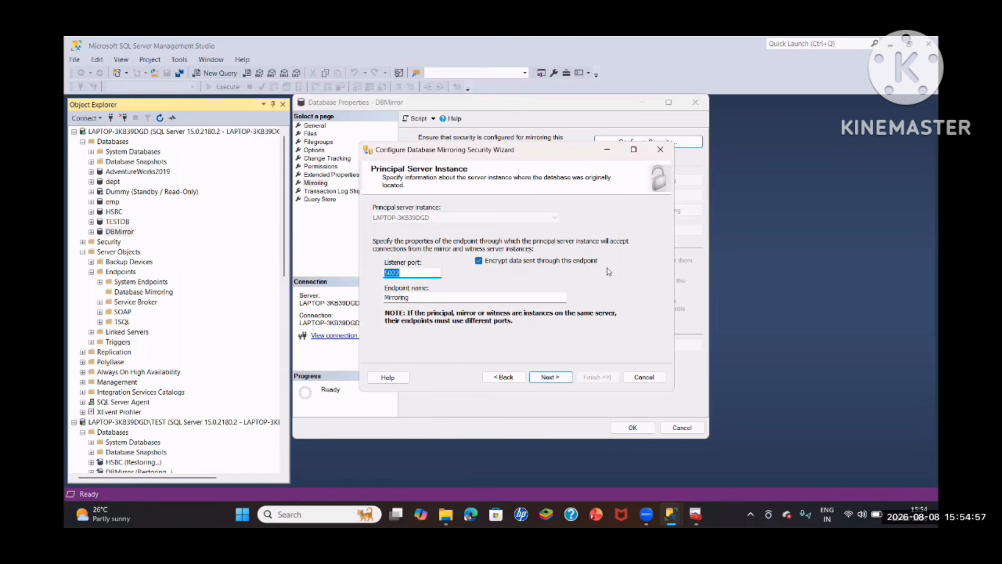
- Set the principal server's listener port to 5022, keeping encryption and the endpoint name Mirroring
{"action": "left_click", "coordinate": [417, 274]}
{"action": "key", "text": "BackSpace"}
{"action": "key", "text": "BackSpace"}
{"action": "key", "text": "BackSpace"}
{"action": "key", "text": "BackSpace"}
{"action": "type", "text": "8099"}
{"action": "key", "text": "BackSpace"}
{"action": "key", "text": "BackSpace"}
{"action": "key", "text": "BackSpace"}
{"action": "key", "text": "BackSpace"}
{"action": "type", "text": "502"}
{"action": "left_click", "coordinate": [551, 377]}
- Choose LAPTOP-3KB39DGD\TEST as the mirror server instance, connect to it, and accept listener port 5023 with endpoint name Mirroring
{"action": "left_click", "coordinate": [546, 217]}
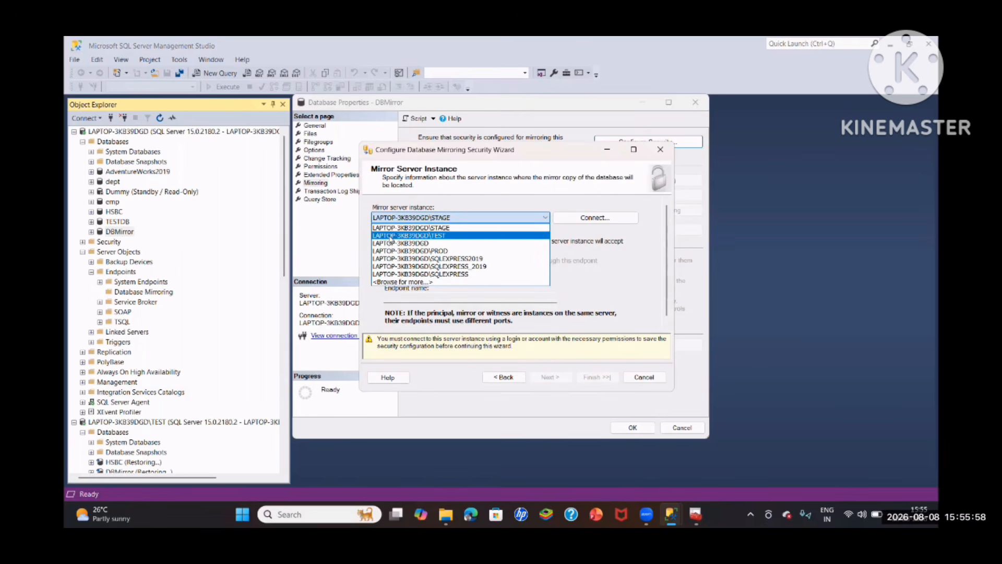
{"action": "left_click", "coordinate": [429, 236]}
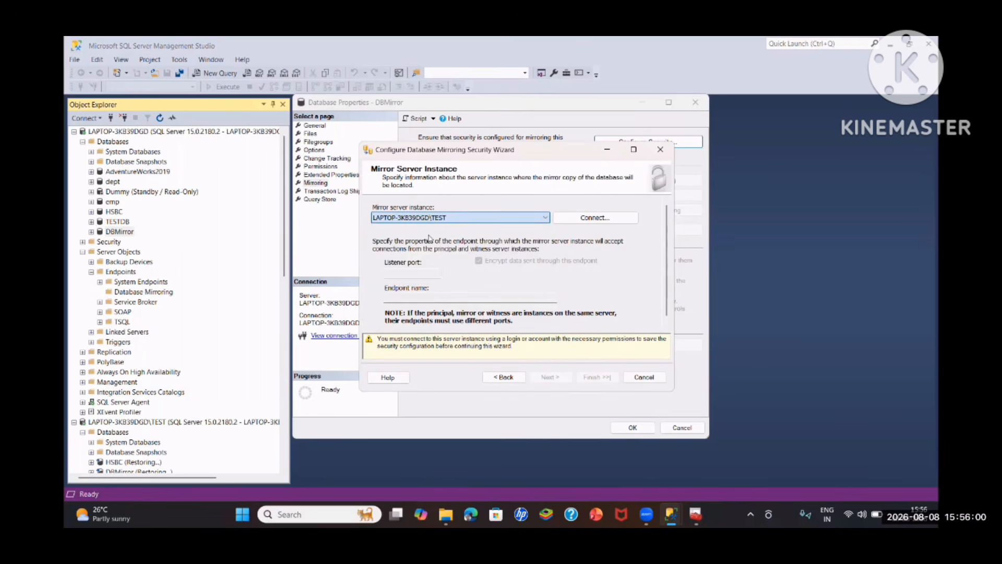
{"action": "left_click", "coordinate": [590, 218]}
{"action": "key", "text": "Return"}
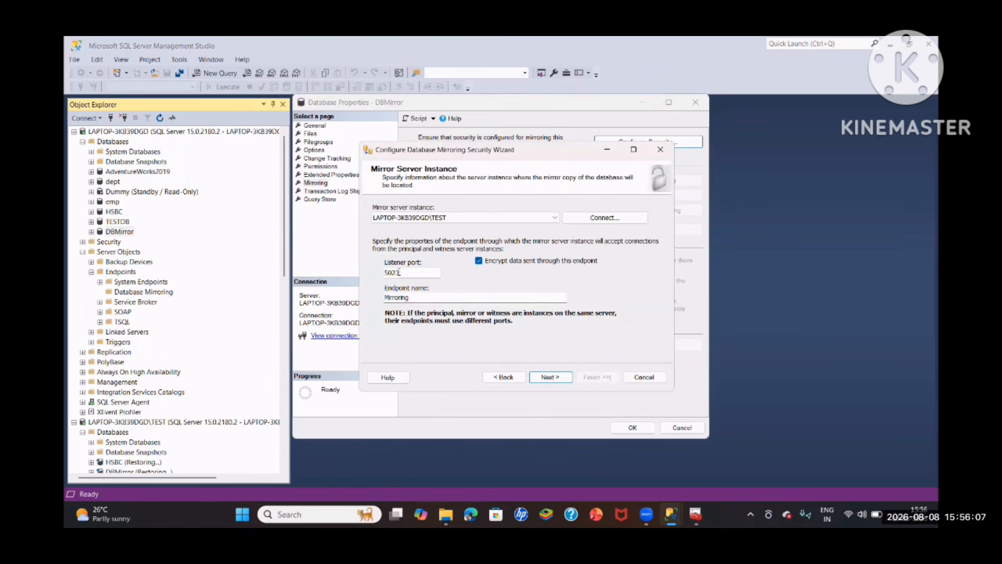
{"action": "key", "text": "Return"}
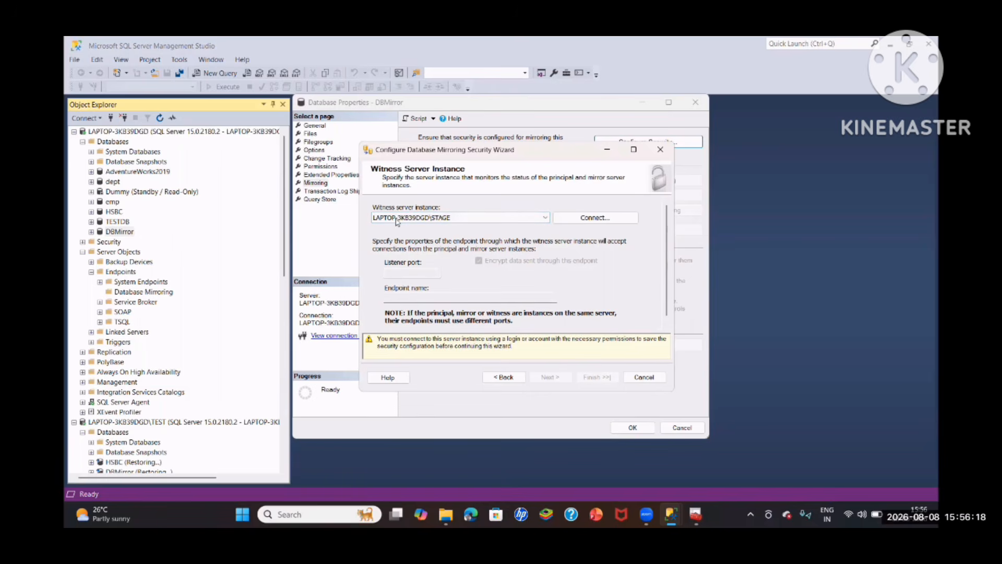
- Connect to LAPTOP-3KB39DGD\STAGE as the witness server instance and accept listener port 5024
{"action": "left_click", "coordinate": [581, 218]}
{"action": "left_click", "coordinate": [489, 287]}
{"action": "left_click", "coordinate": [567, 376]}
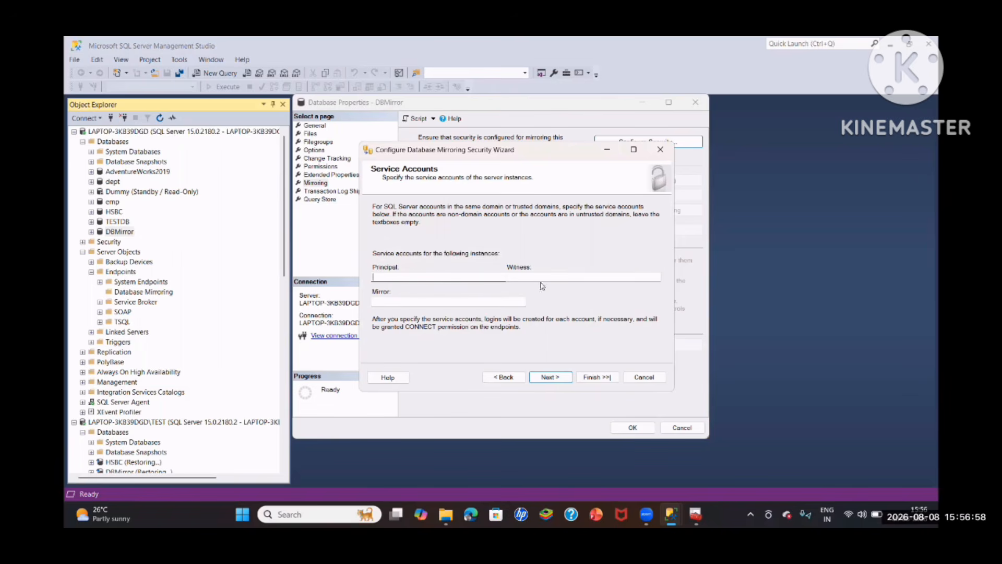
- Leave the principal, witness and mirror service accounts empty and continue to the wizard summary
{"action": "left_click", "coordinate": [409, 300]}
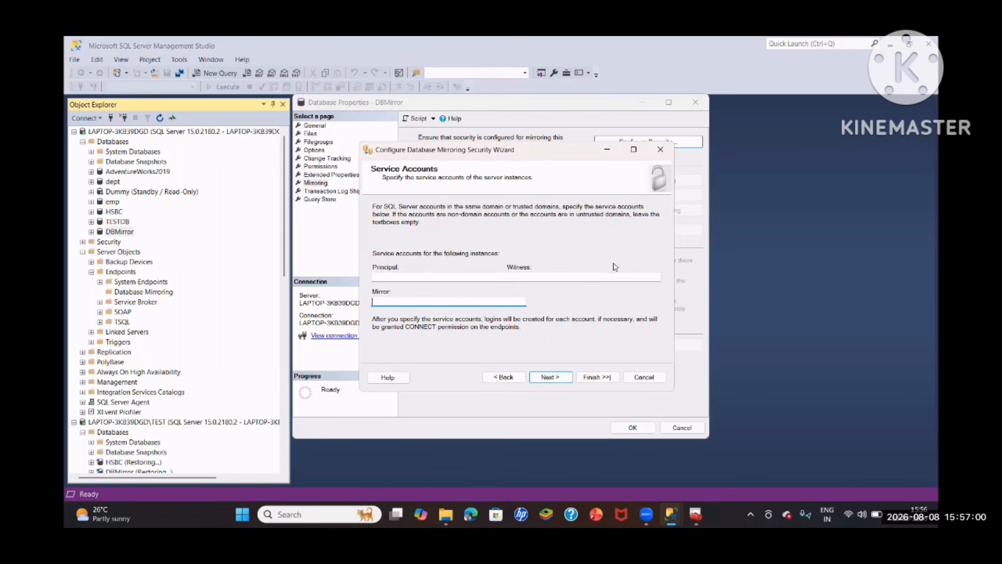
{"action": "left_click", "coordinate": [556, 278]}
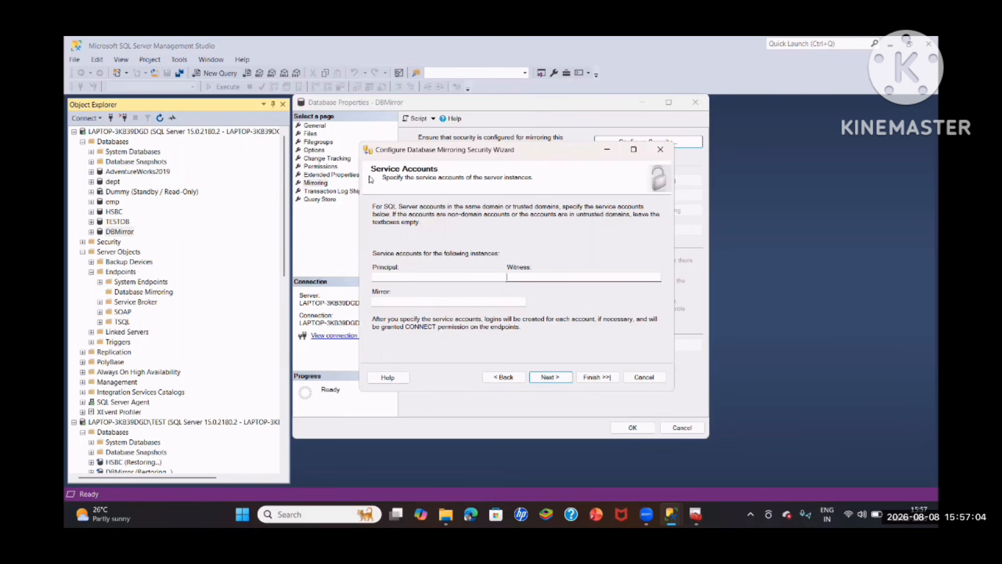
{"action": "key", "text": "Return"}
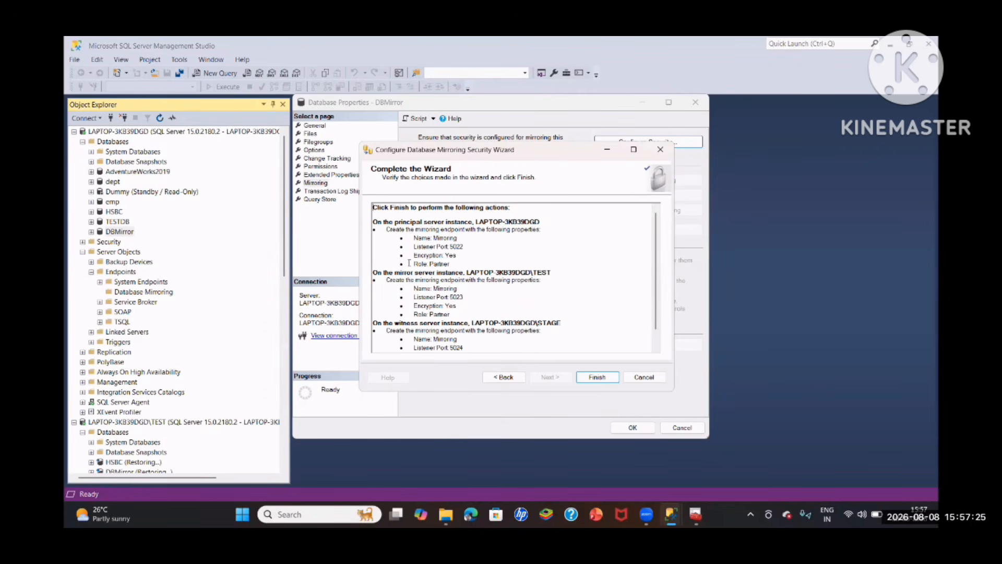
- Review the summary of the three endpoints, finish the mirroring security wizard to create them, and close its results
{"action": "scroll", "coordinate": [457, 264], "scroll_direction": "down", "scroll_amount": 1}
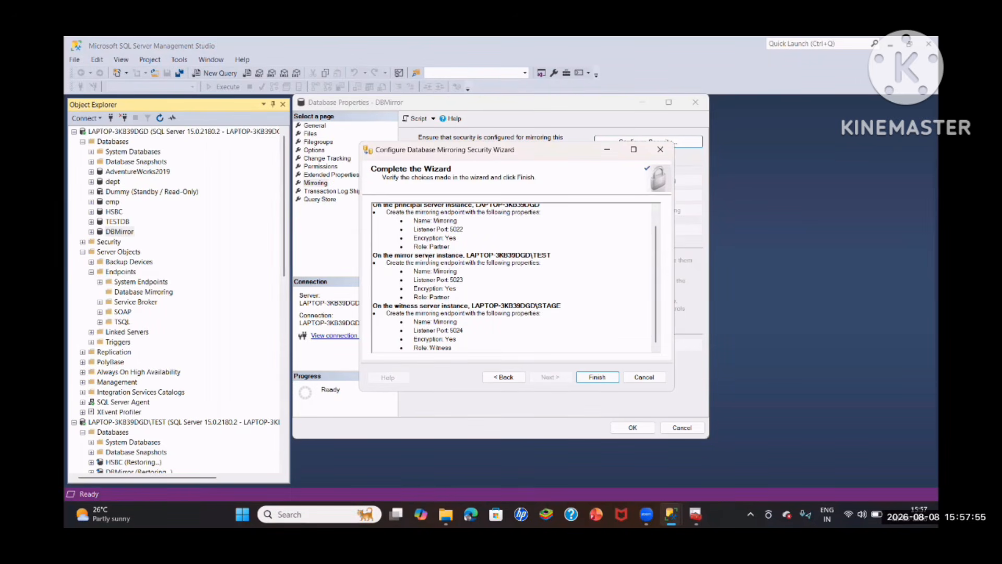
{"action": "scroll", "coordinate": [428, 259], "scroll_direction": "up", "scroll_amount": 1}
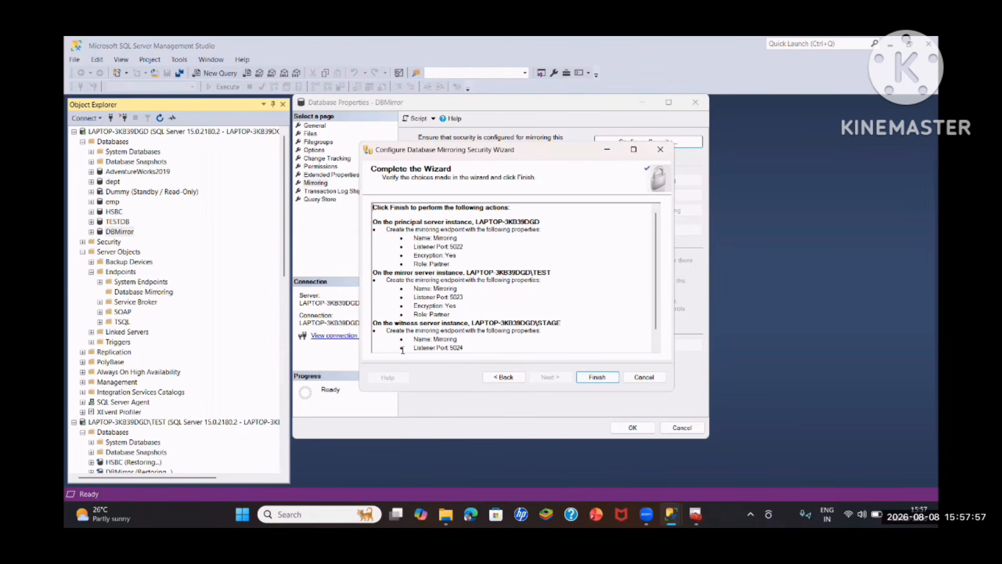
{"action": "scroll", "coordinate": [420, 252], "scroll_direction": "down", "scroll_amount": 1}
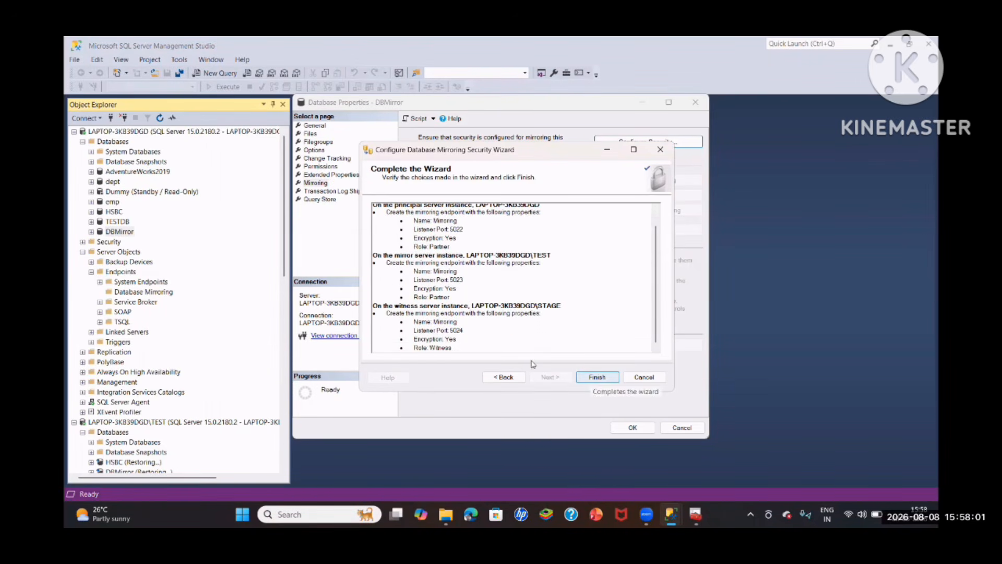
{"action": "left_click", "coordinate": [597, 377]}
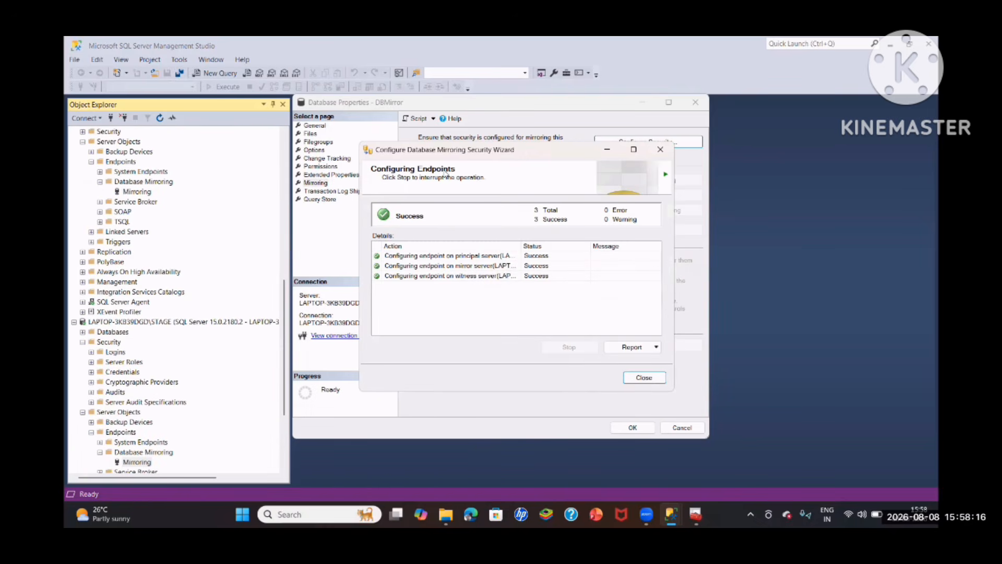
{"action": "left_click", "coordinate": [645, 377]}
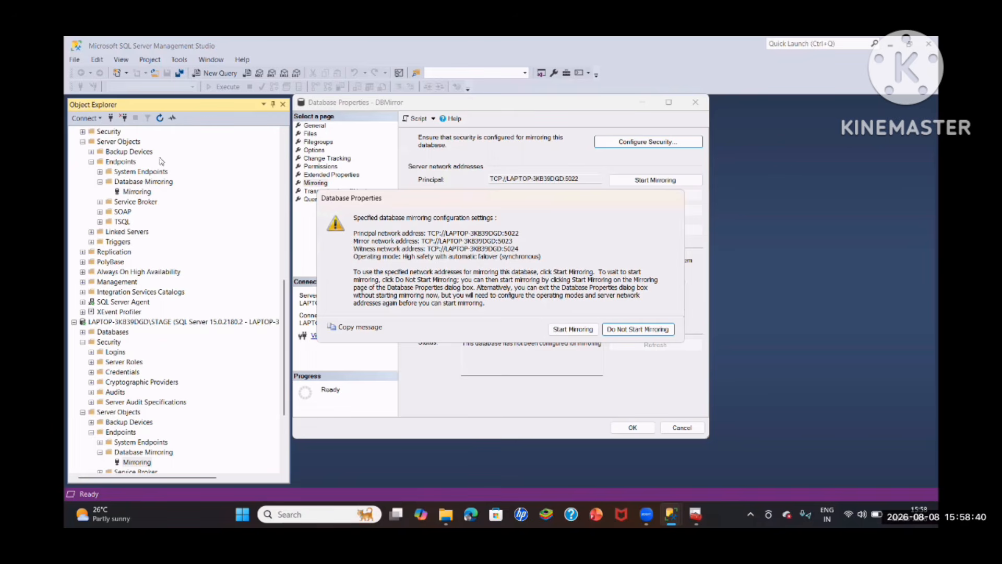
- Check the Database Mirroring endpoints of the server instances against the specified mirroring configuration
{"action": "scroll", "coordinate": [161, 169], "scroll_direction": "up", "scroll_amount": 3}
{"action": "scroll", "coordinate": [163, 168], "scroll_direction": "up", "scroll_amount": 9}
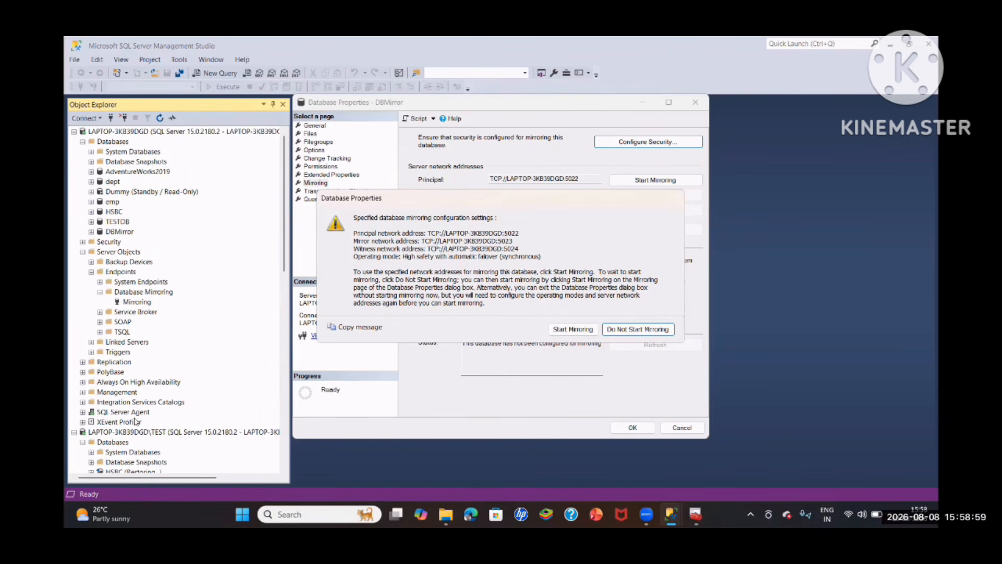
{"action": "scroll", "coordinate": [158, 435], "scroll_direction": "down", "scroll_amount": 2}
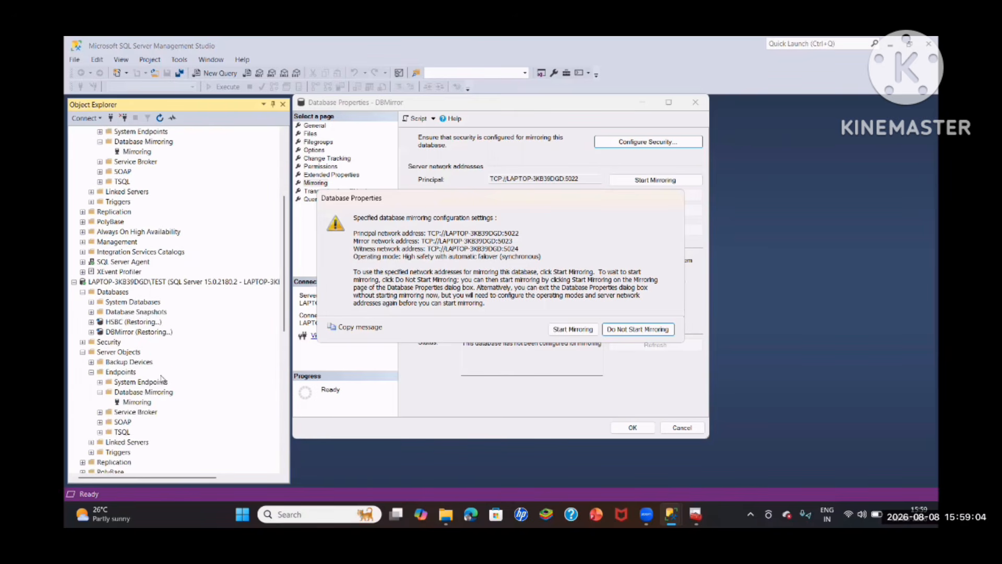
{"action": "scroll", "coordinate": [163, 379], "scroll_direction": "down", "scroll_amount": 8}
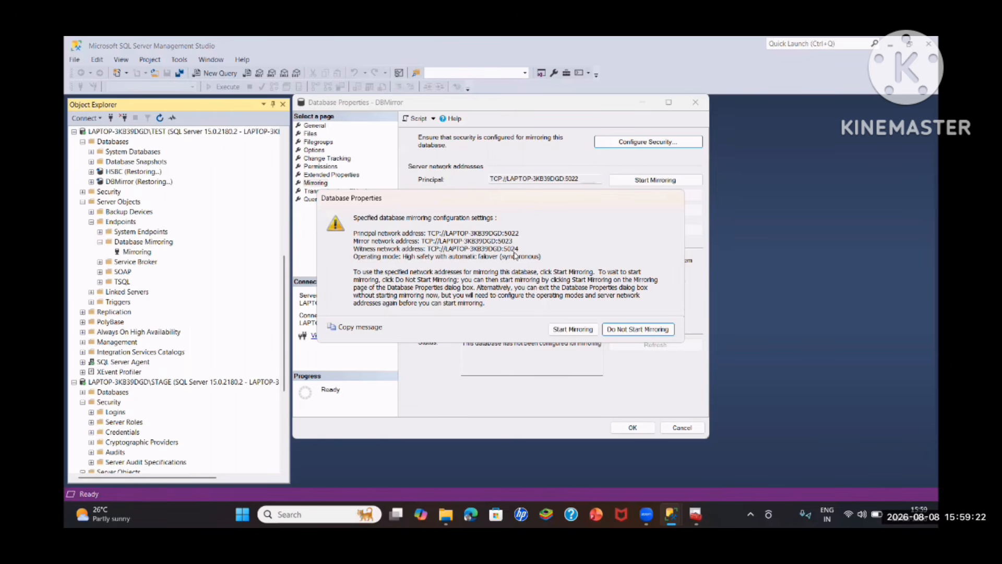
- Try to start mirroring DBMirror with the specified network addresses, without fully qualified domain names, and dismiss the message
{"action": "left_click", "coordinate": [572, 329]}
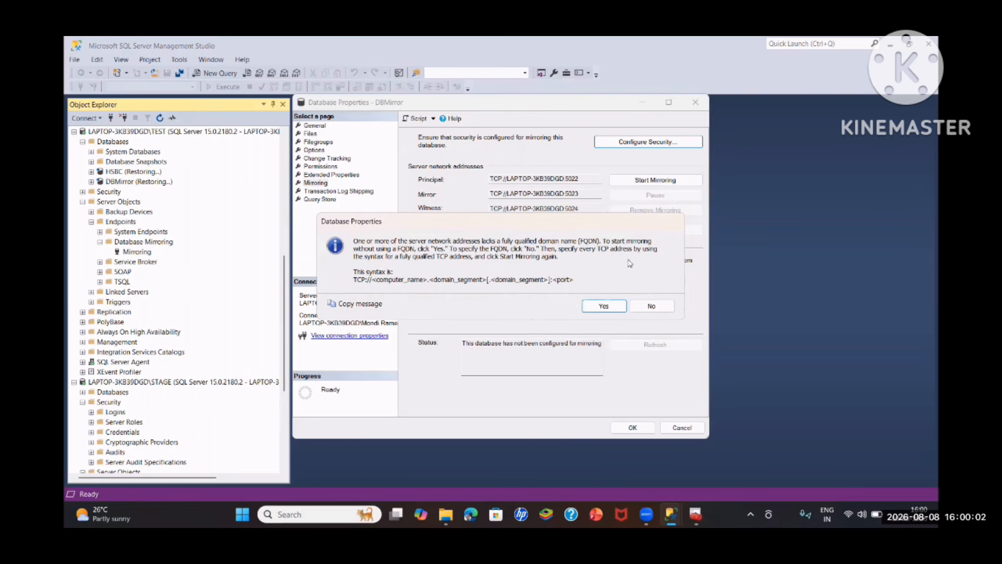
{"action": "left_click", "coordinate": [604, 306]}
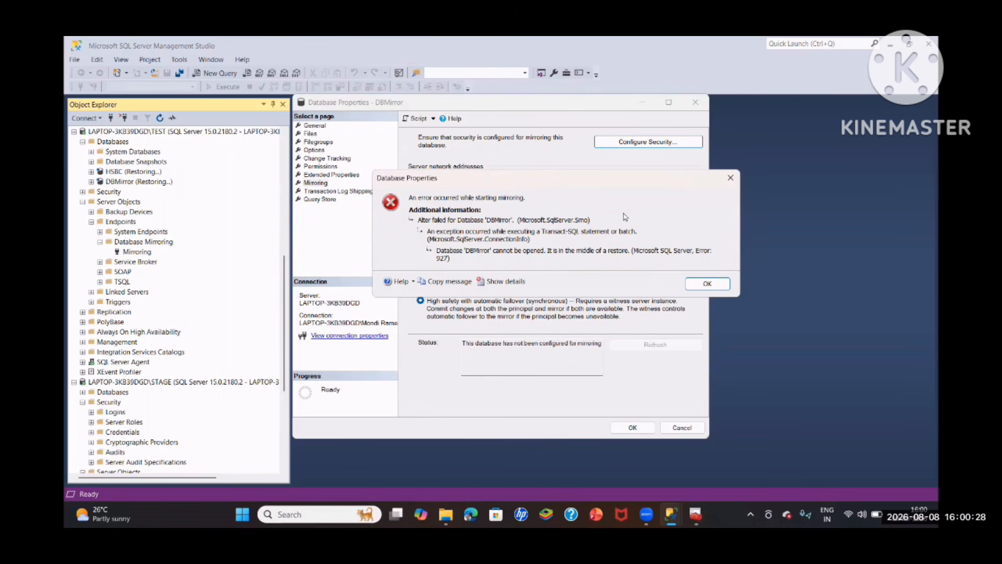
{"action": "left_click", "coordinate": [689, 283]}
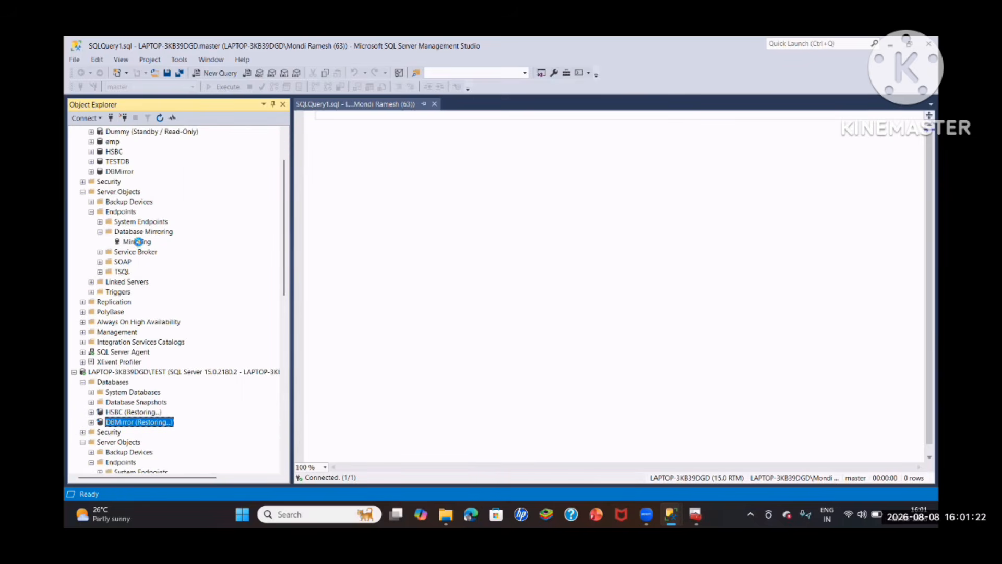
- Check the databases and Database Mirroring endpoints of the default, TEST and STAGE instances
{"action": "scroll", "coordinate": [127, 291], "scroll_direction": "down", "scroll_amount": 6}
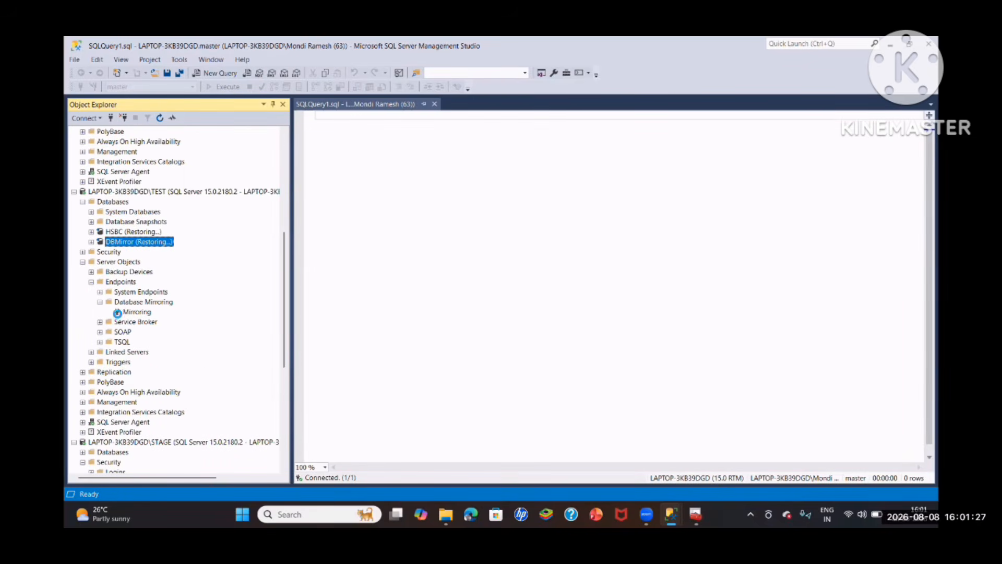
{"action": "scroll", "coordinate": [142, 312], "scroll_direction": "down", "scroll_amount": 1}
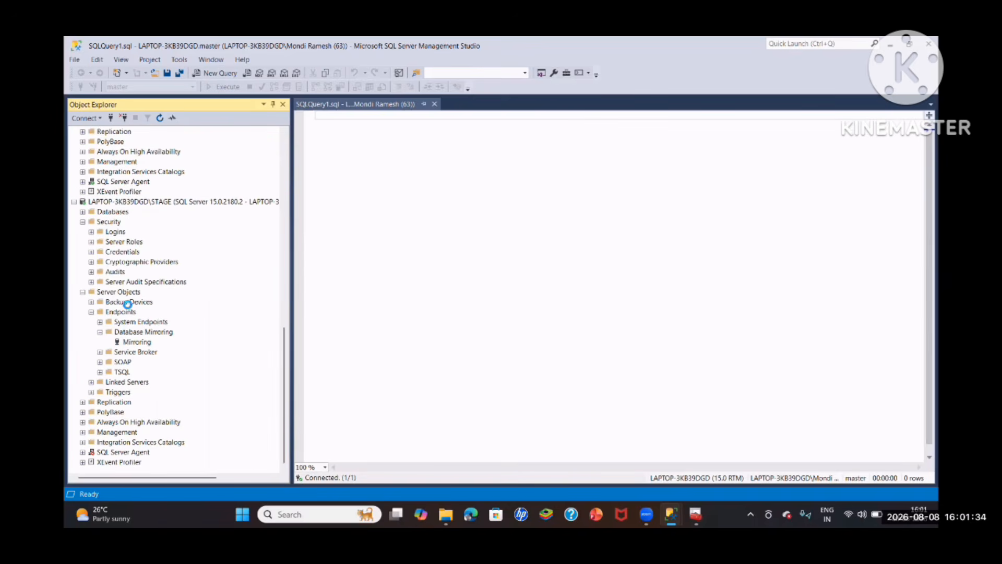
{"action": "scroll", "coordinate": [131, 300], "scroll_direction": "up", "scroll_amount": 10}
{"action": "mouse_move", "coordinate": [446, 515]}
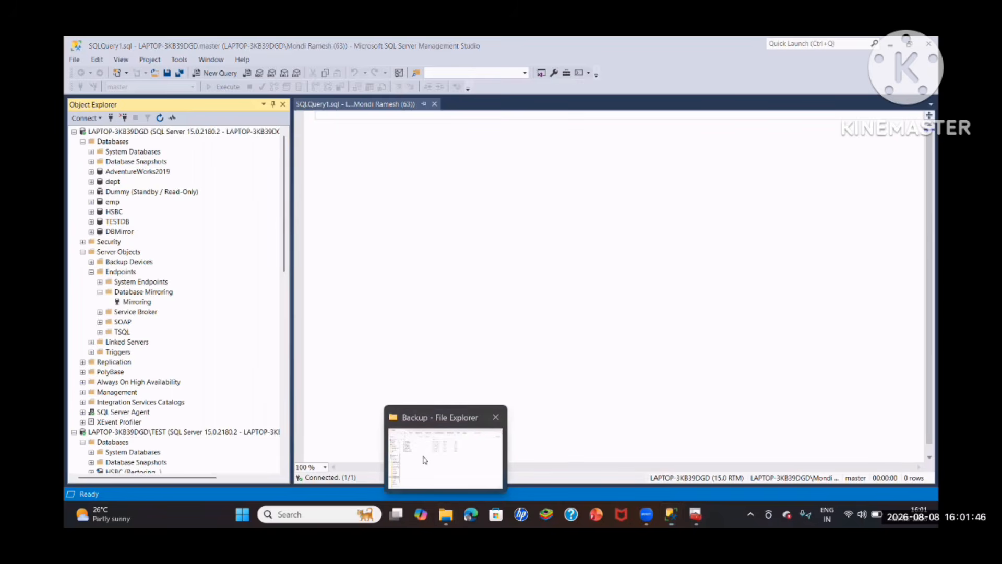
{"action": "left_click", "coordinate": [425, 459]}
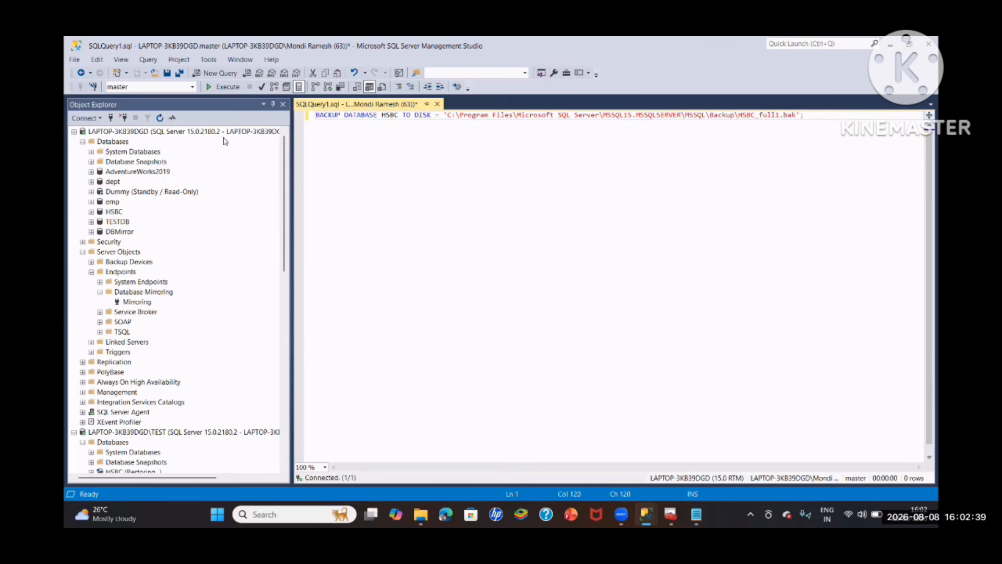
- Copy the DBMirror database name and use it in place of HSBC as the database in the BACKUP DATABASE statement
{"action": "scroll", "coordinate": [199, 251], "scroll_direction": "down", "scroll_amount": 2}
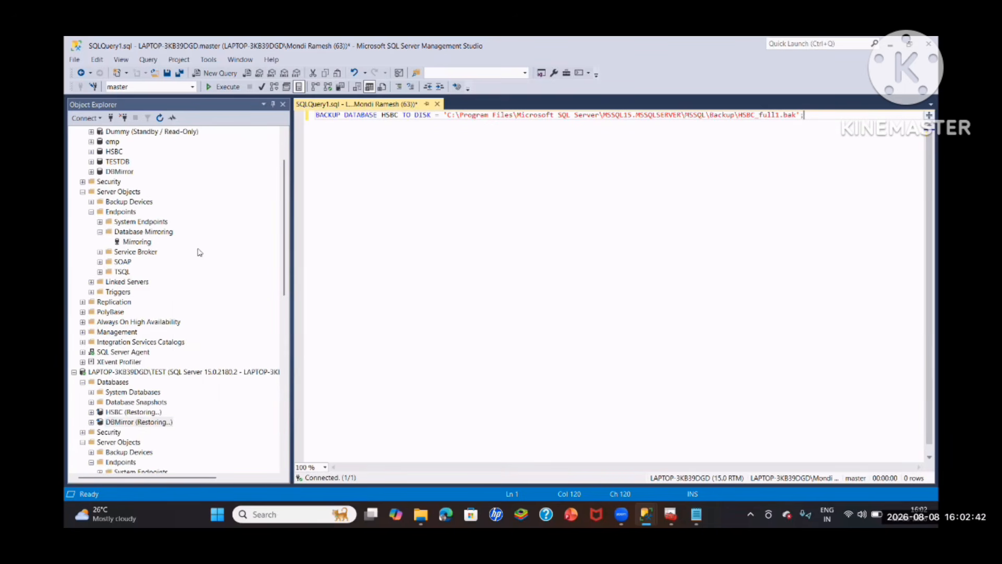
{"action": "scroll", "coordinate": [199, 251], "scroll_direction": "up", "scroll_amount": 2}
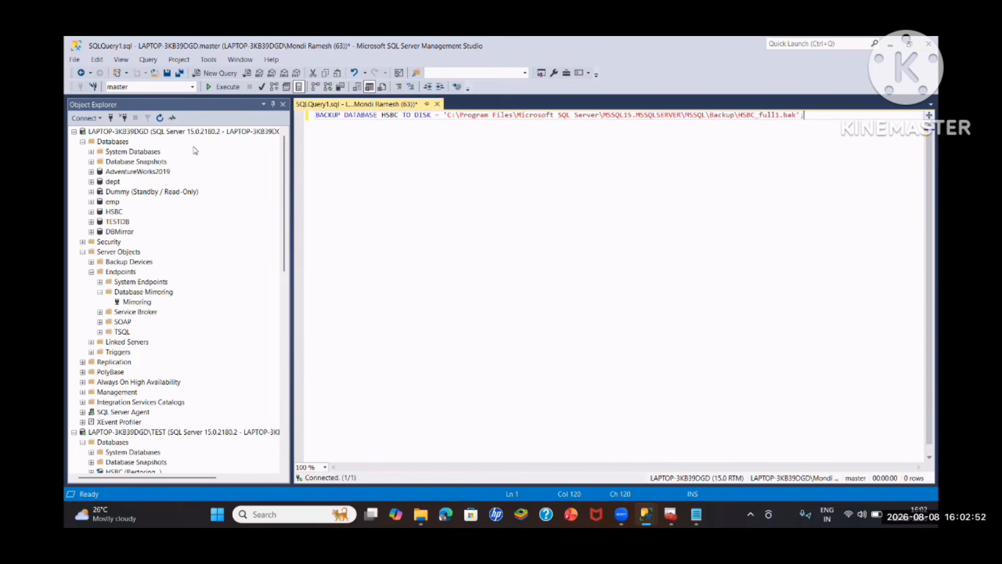
{"action": "right_click", "coordinate": [113, 231]}
{"action": "left_click", "coordinate": [152, 353]}
{"action": "key", "text": "ctrl+c"}
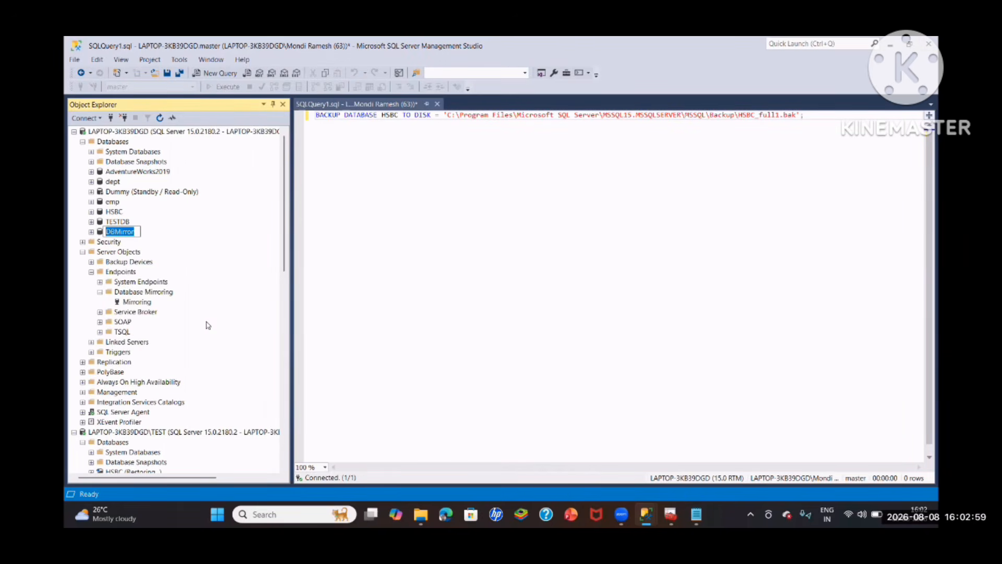
{"action": "left_click", "coordinate": [323, 116]}
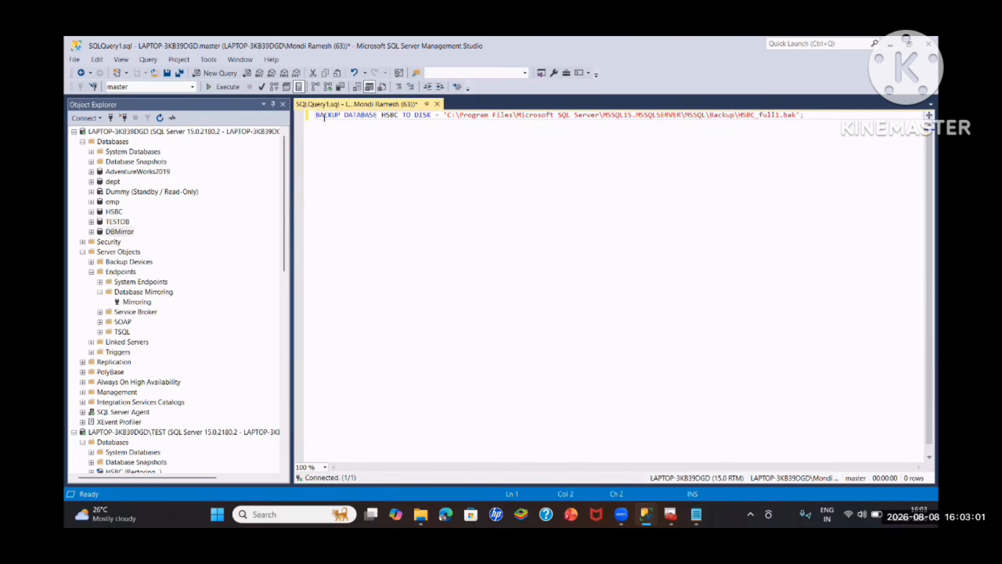
{"action": "left_click_drag", "start_coordinate": [398, 114], "coordinate": [382, 115]}
{"action": "key", "text": "ctrl+v"}
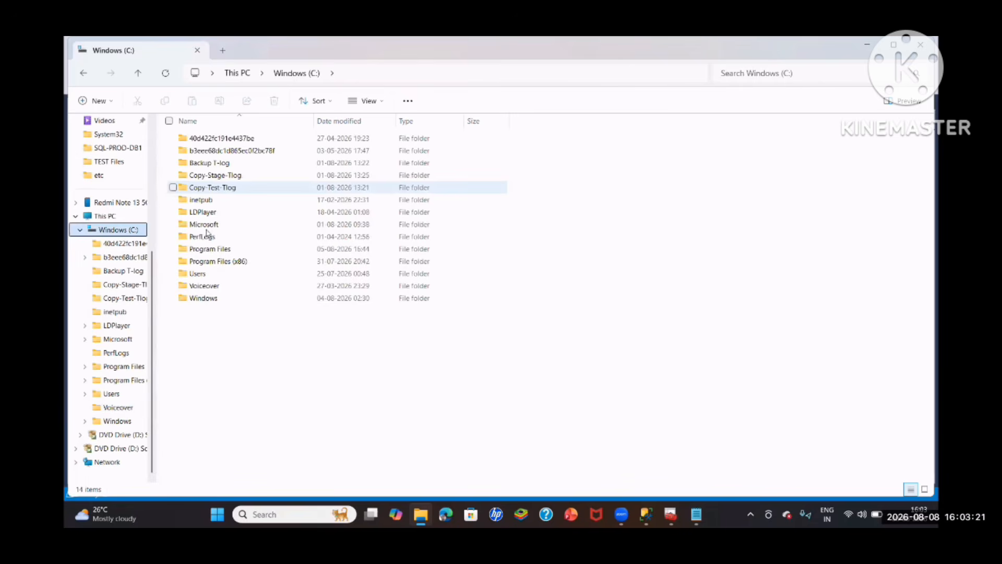
- Browse in File Explorer to C:\Program Files\Microsoft SQL Server\MSSQL15.MSSQLSERVER\MSSQL to check the backup path
{"action": "left_click", "coordinate": [210, 249]}
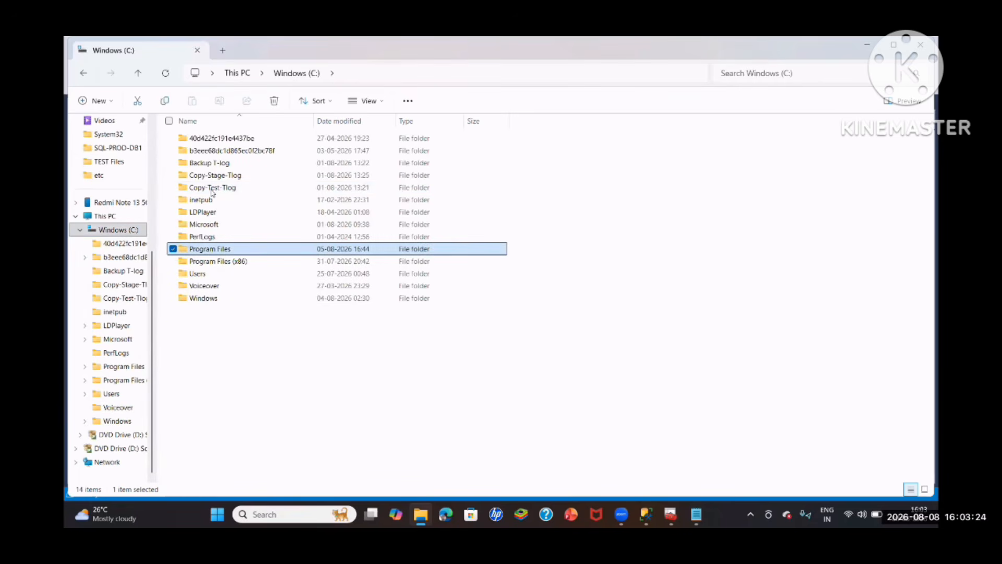
{"action": "double_click", "coordinate": [213, 249]}
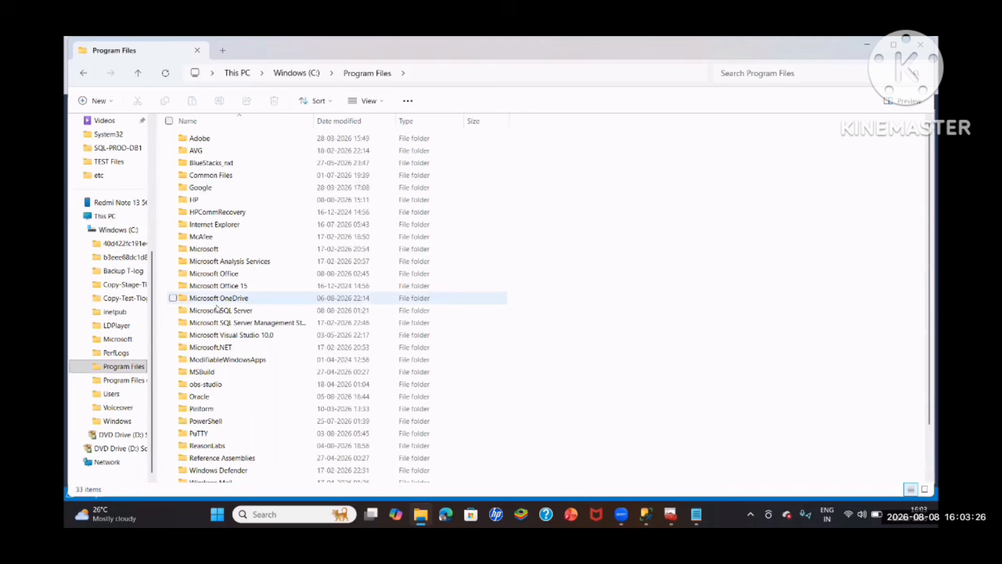
{"action": "left_click", "coordinate": [218, 309]}
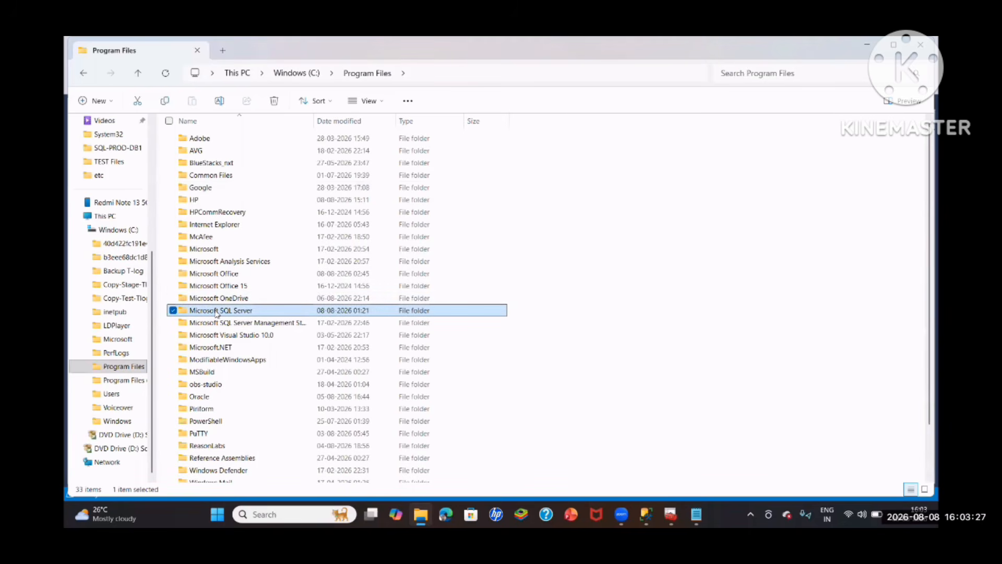
{"action": "double_click", "coordinate": [217, 311]}
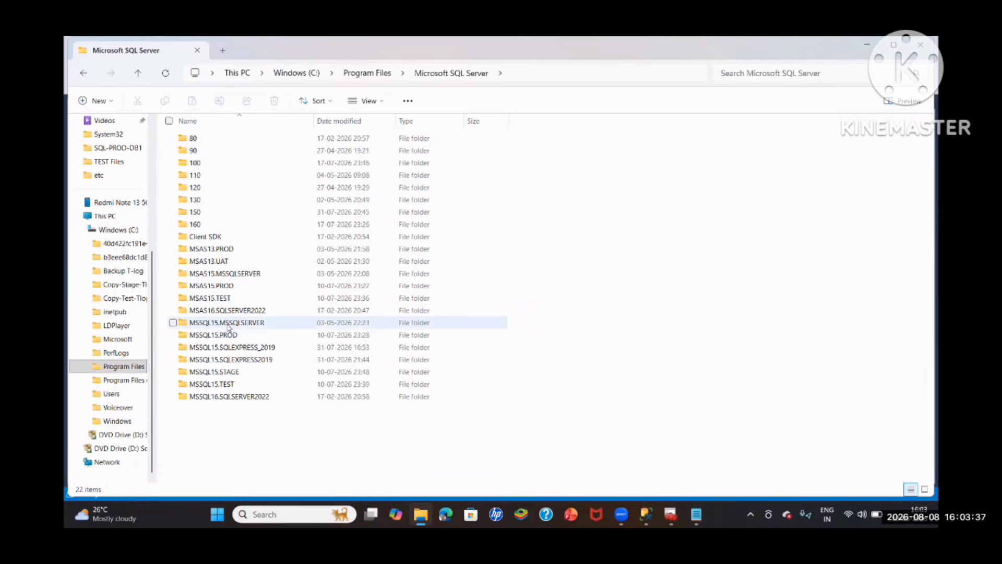
{"action": "double_click", "coordinate": [229, 323]}
{"action": "double_click", "coordinate": [209, 138]}
{"action": "key", "text": "Return"}
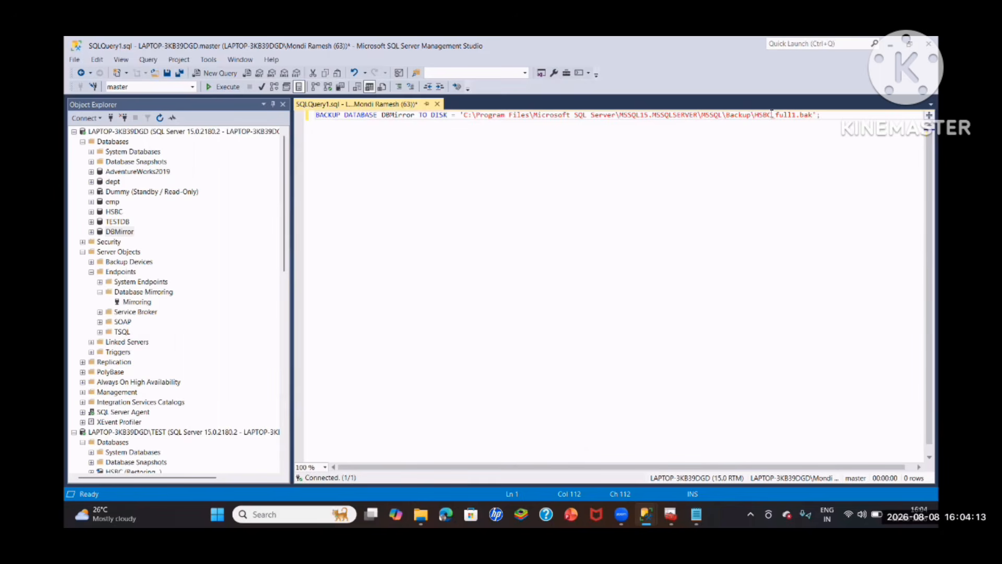
- Change the backup file name in the statement to DBMirror_full1.bak and run the full backup of DBMirror
{"action": "key", "text": "BackSpace"}
{"action": "key", "text": "BackSpace"}
{"action": "key", "text": "BackSpace"}
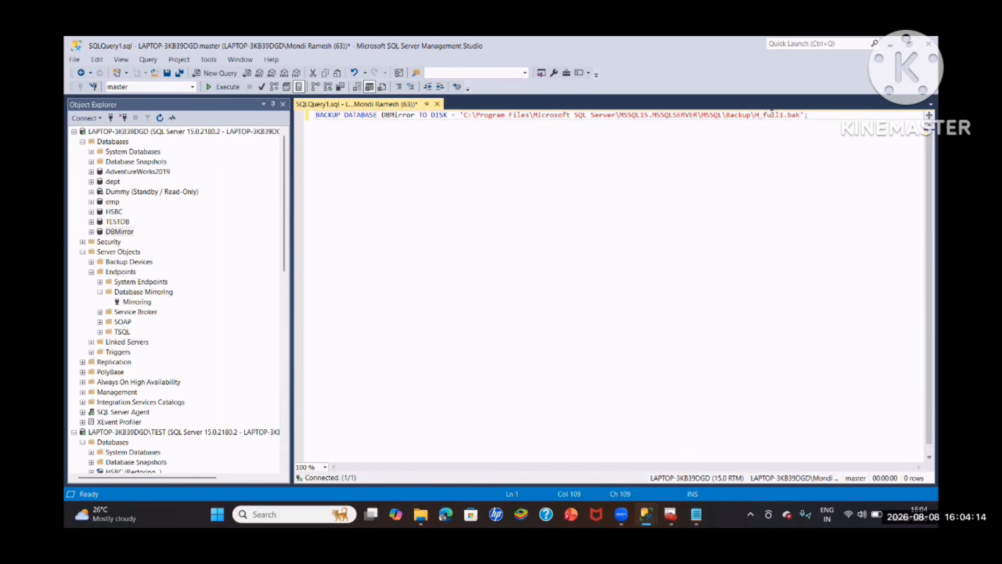
{"action": "key", "text": "BackSpace"}
{"action": "type", "text": "DB"}
{"action": "type", "text": "Mirror"}
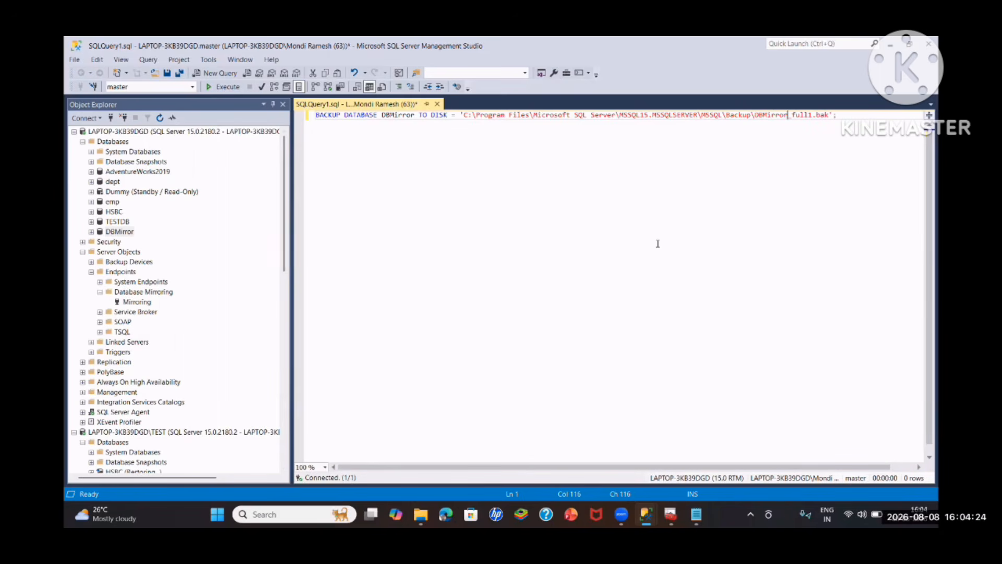
{"action": "left_click", "coordinate": [861, 114]}
{"action": "key", "text": "F5"}
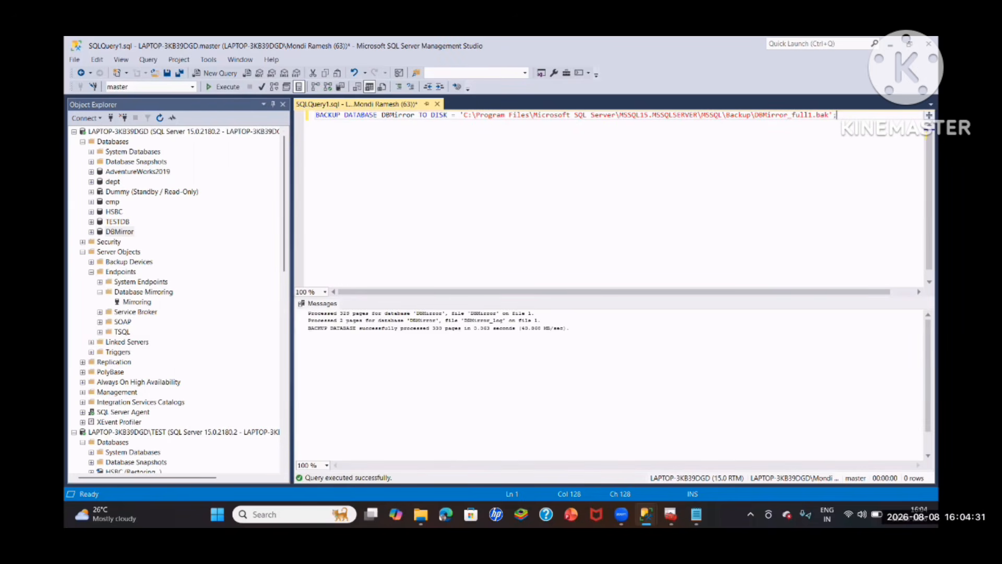
- Copy the two BACKUP LOG statements from DB Mirroring troubleshooting.txt into the query and set their database to DBMirror
{"action": "key", "text": "alt+Tab"}
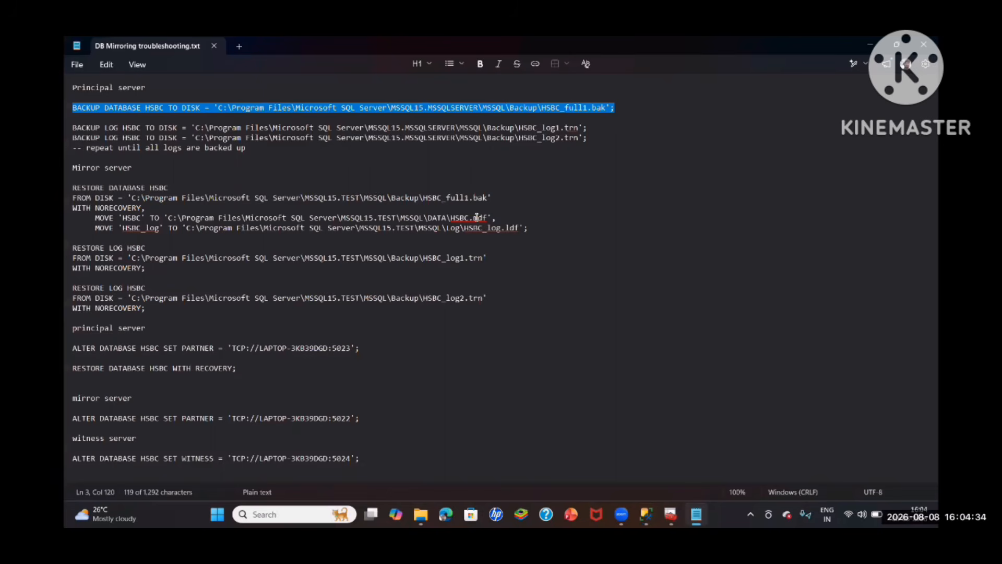
{"action": "left_click_drag", "start_coordinate": [595, 140], "coordinate": [75, 135]}
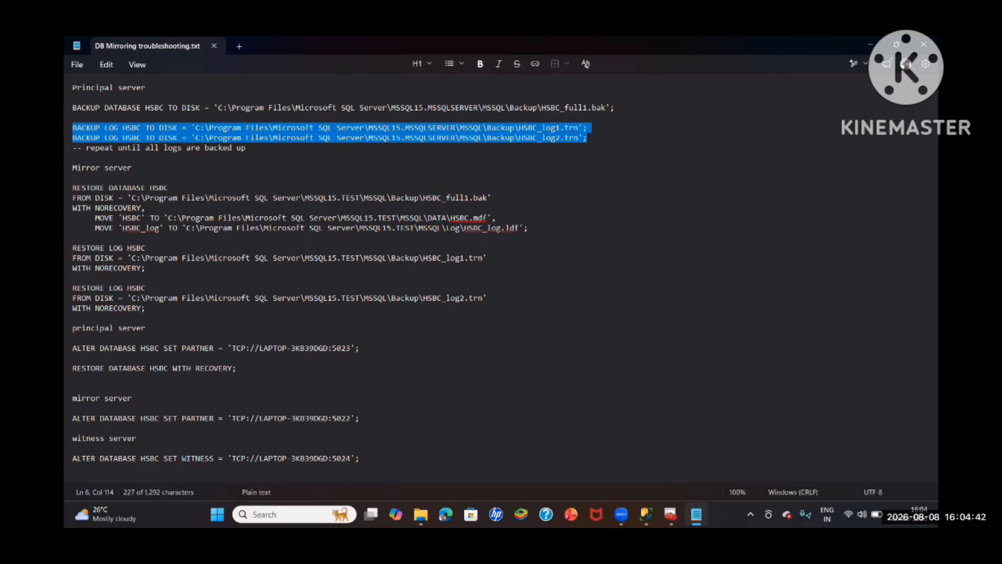
{"action": "mouse_move", "coordinate": [646, 514]}
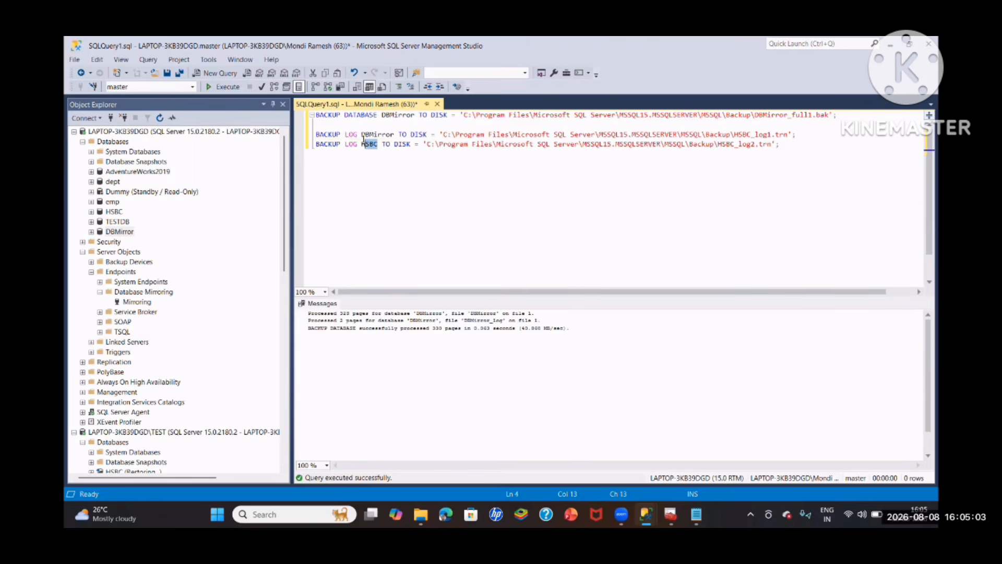
{"action": "mouse_move", "coordinate": [376, 144]}
{"action": "left_mouse_down"}
{"action": "mouse_move", "coordinate": [364, 136]}
{"action": "mouse_move", "coordinate": [362, 145]}
{"action": "left_mouse_up"}
{"action": "key", "text": "ctrl+v"}
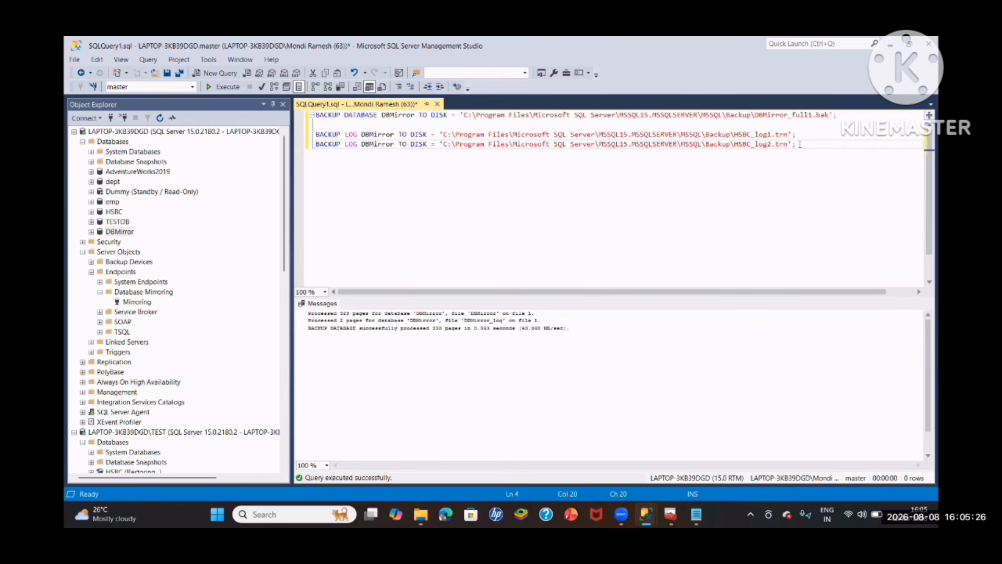
- Run only the two DBMirror log backup statements, writing to HSBC_log1.trn and HSBC_log2.trn
{"action": "key", "text": "End"}
{"action": "left_click", "coordinate": [321, 126], "text": "shift"}
{"action": "key", "text": "F5"}
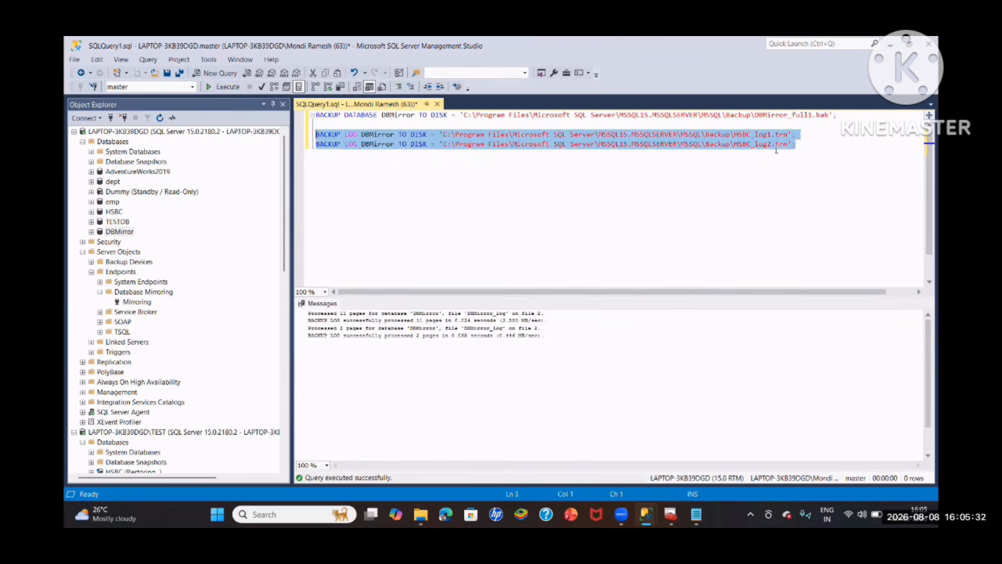
- Rename the log backup targets to DBMirror_log1.trn and DBMirror_log2.trn and run both log backup statements again
{"action": "left_click", "coordinate": [421, 514]}
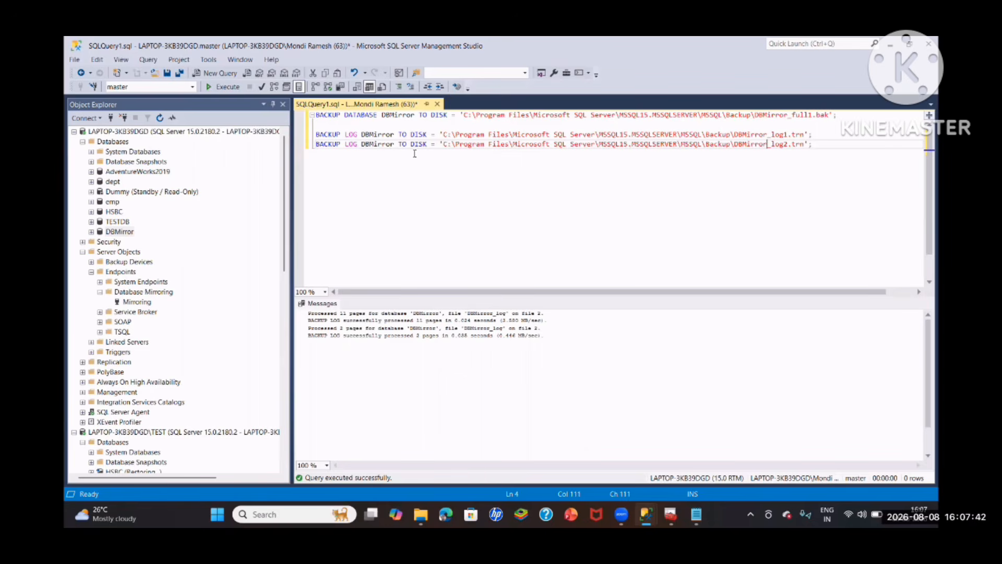
{"action": "left_click", "coordinate": [767, 144]}
{"action": "left_click_drag", "start_coordinate": [819, 145], "coordinate": [314, 134]}
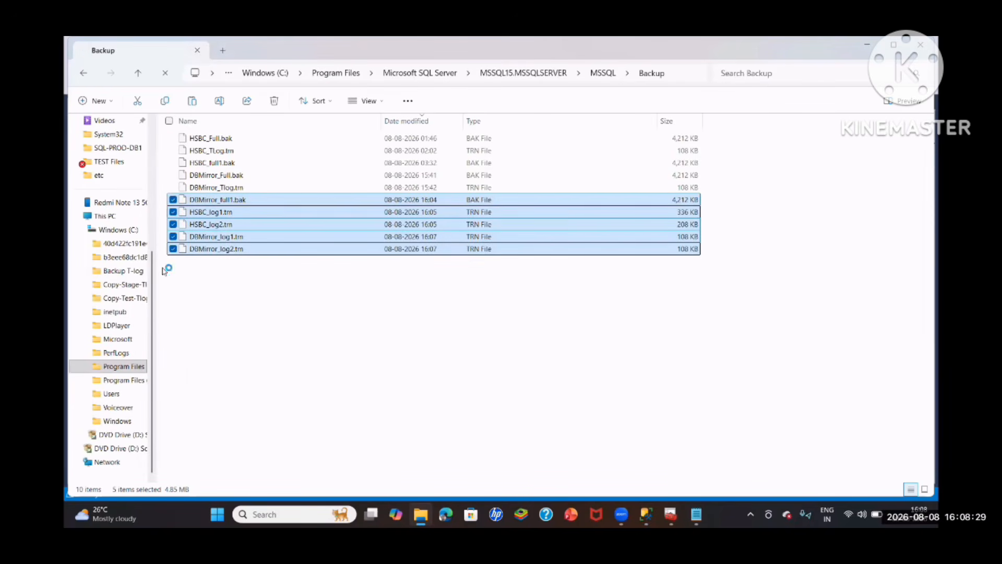
- Copy DBMirror_full1.bak, DBMirror_log1.trn and DBMirror_log2.trn into the MSSQL15.TEST\MSSQL\Backup folder
{"action": "left_click", "coordinate": [123, 367]}
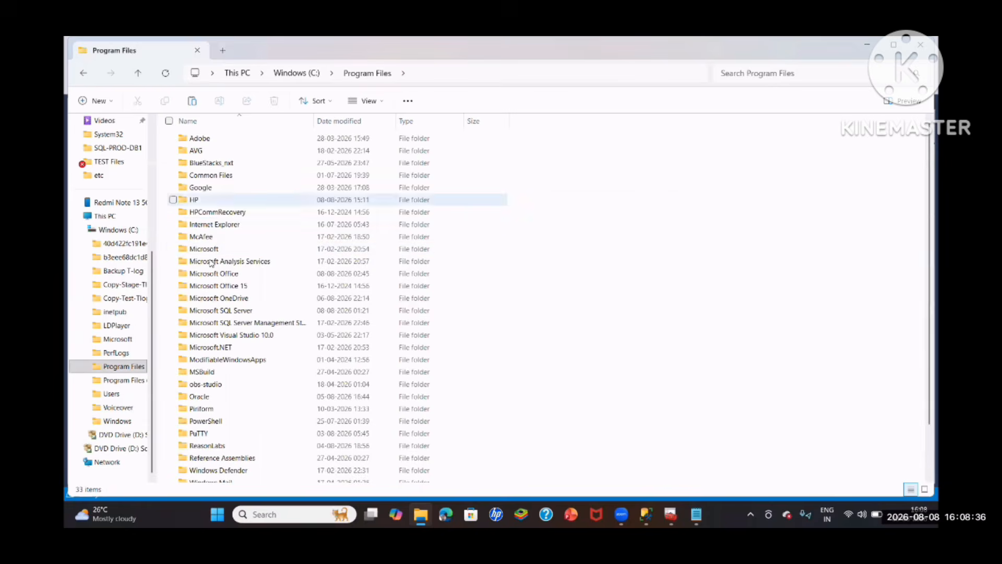
{"action": "double_click", "coordinate": [224, 257]}
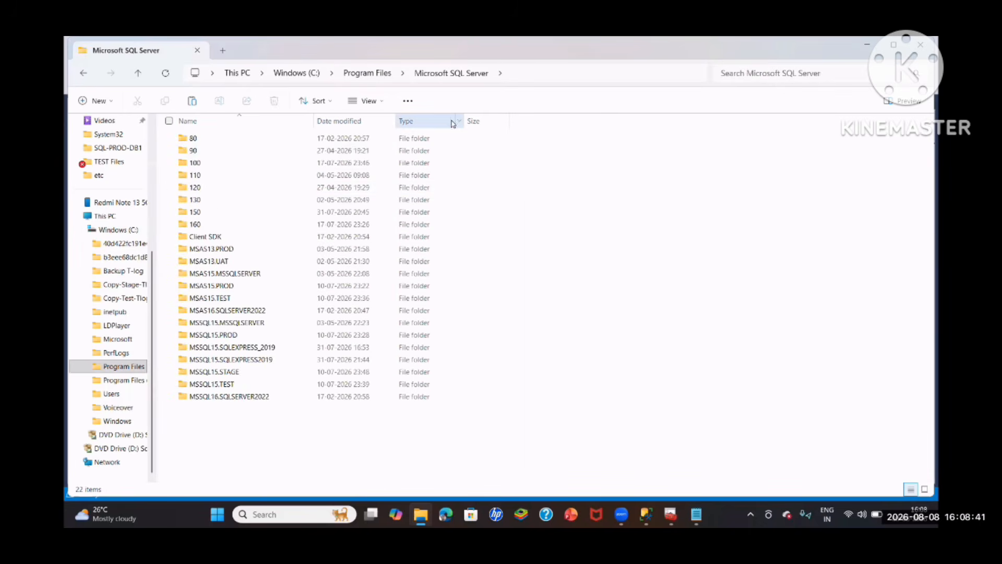
{"action": "left_click", "coordinate": [208, 385]}
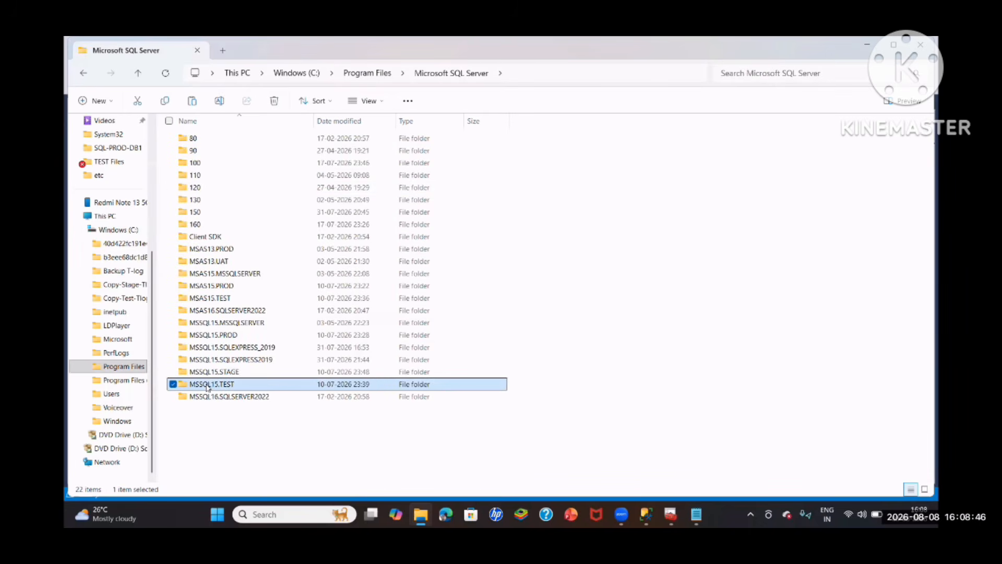
{"action": "double_click", "coordinate": [209, 384]}
{"action": "double_click", "coordinate": [204, 139]}
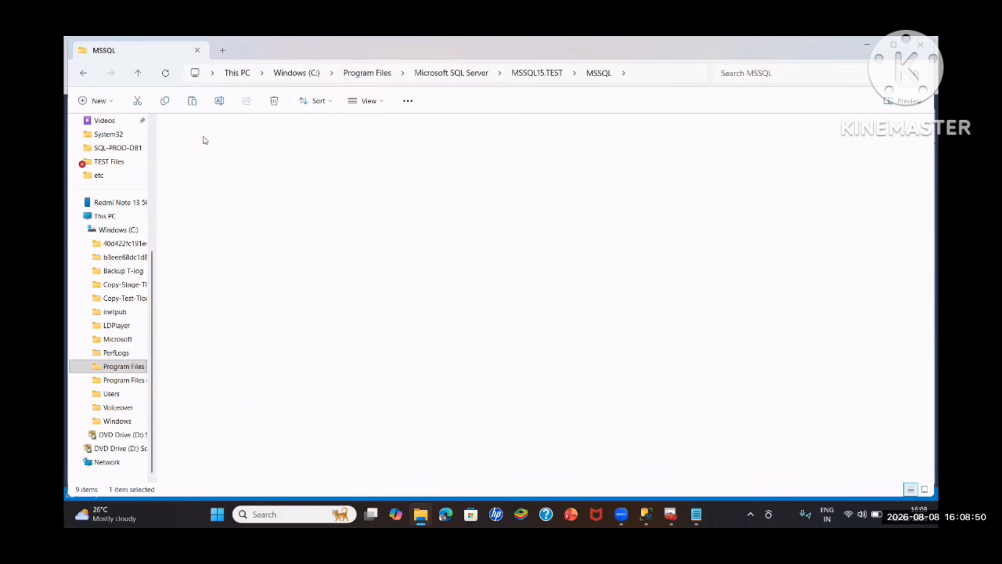
{"action": "double_click", "coordinate": [204, 140]}
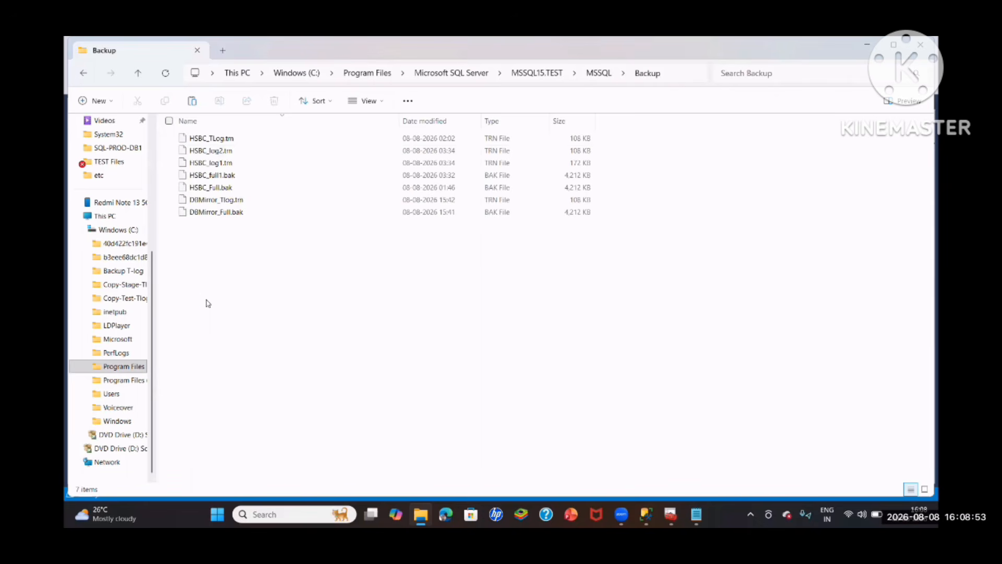
{"action": "key", "text": "ctrl+v"}
{"action": "left_click", "coordinate": [260, 215]}
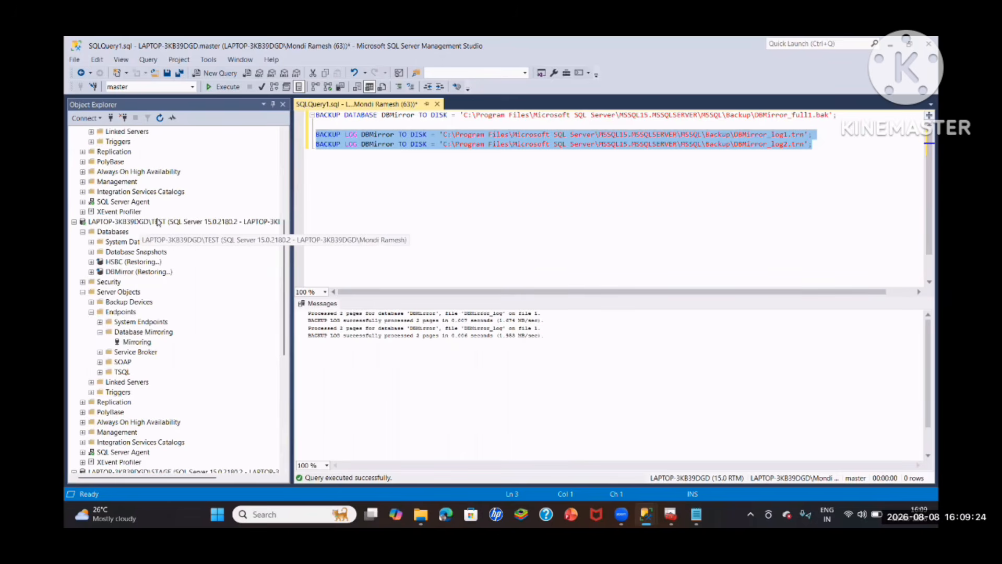
- In a new query on the TEST instance, paste the RESTORE DATABASE ... WITH NORECOVERY script from the notes and replace HSBC with DBMirror
{"action": "right_click", "coordinate": [159, 223]}
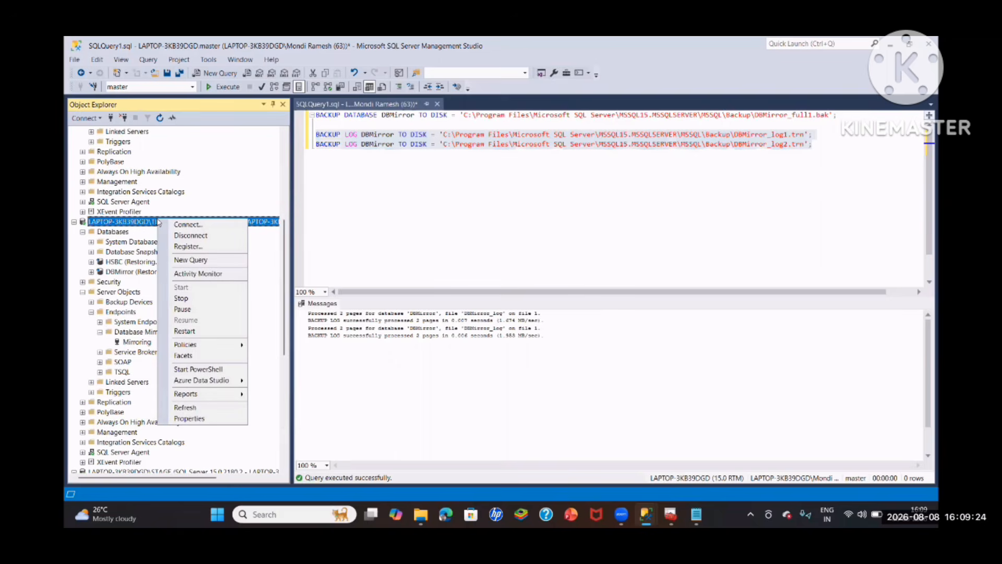
{"action": "left_click", "coordinate": [179, 261]}
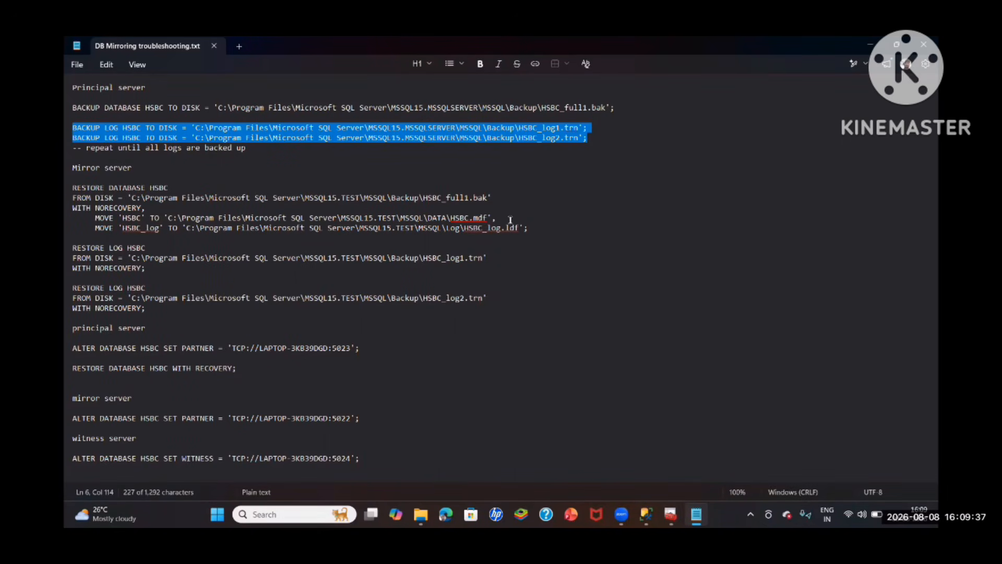
{"action": "left_click_drag", "start_coordinate": [527, 229], "coordinate": [68, 187]}
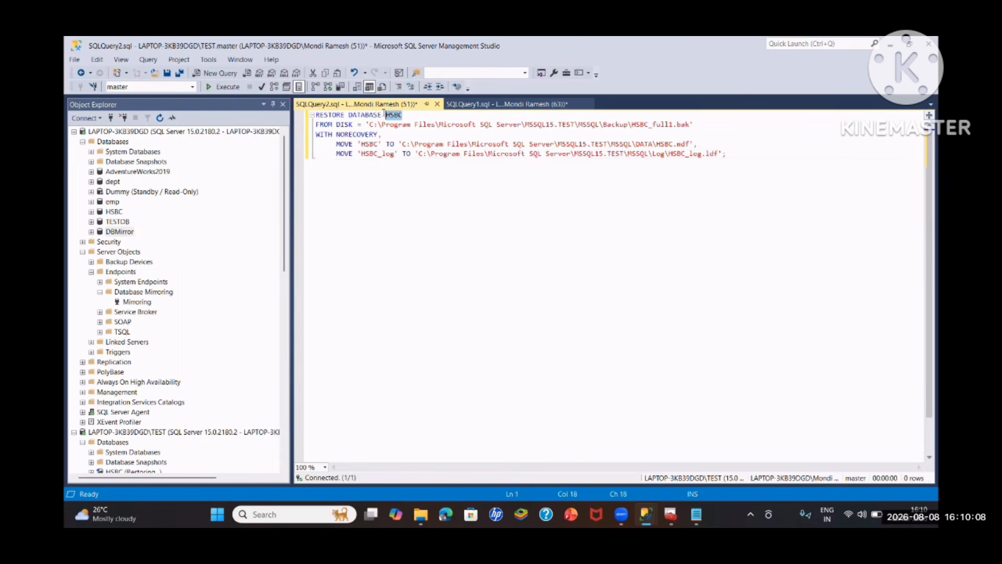
{"action": "type", "text": "DBMirror"}
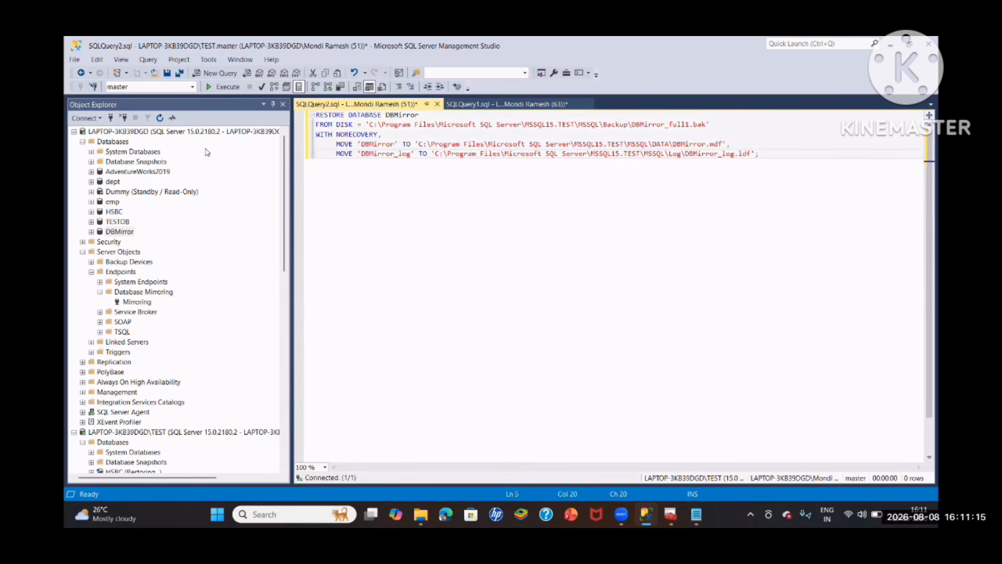
- Run the RESTORE DATABASE DBMirror ... WITH NORECOVERY script on the TEST instance
{"action": "scroll", "coordinate": [167, 257], "scroll_direction": "down", "scroll_amount": 3}
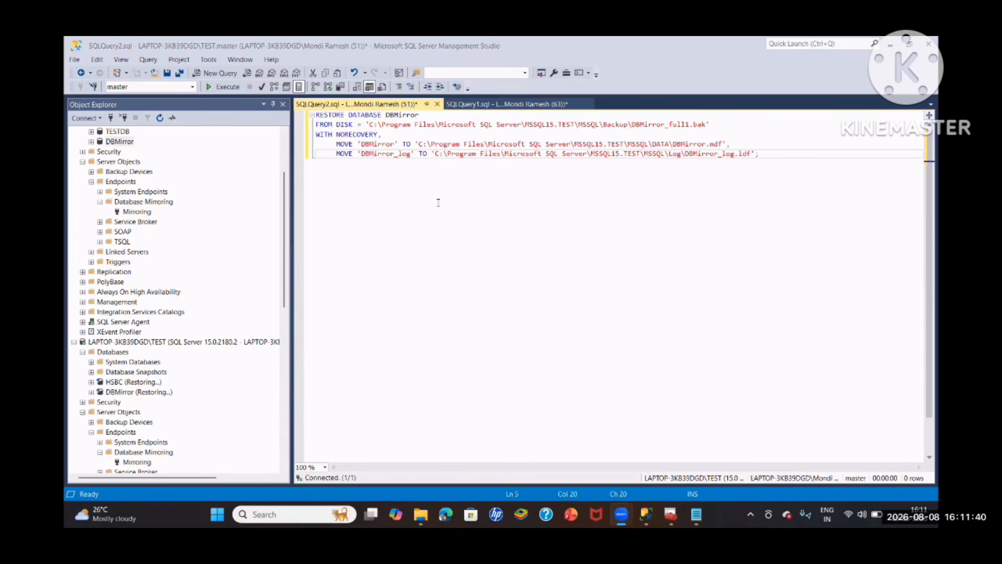
{"action": "left_click", "coordinate": [228, 86]}
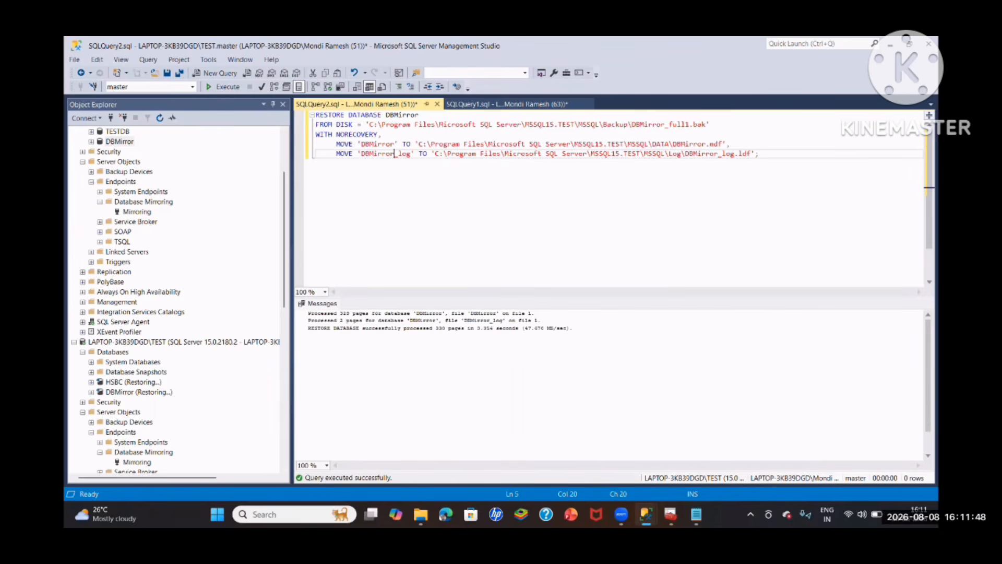
- Add RESTORE LOG DBMirror statements for DBMirror_log1.trn and DBMirror_log2.trn WITH NORECOVERY from the notes and run only those two
{"action": "mouse_move", "coordinate": [647, 514]}
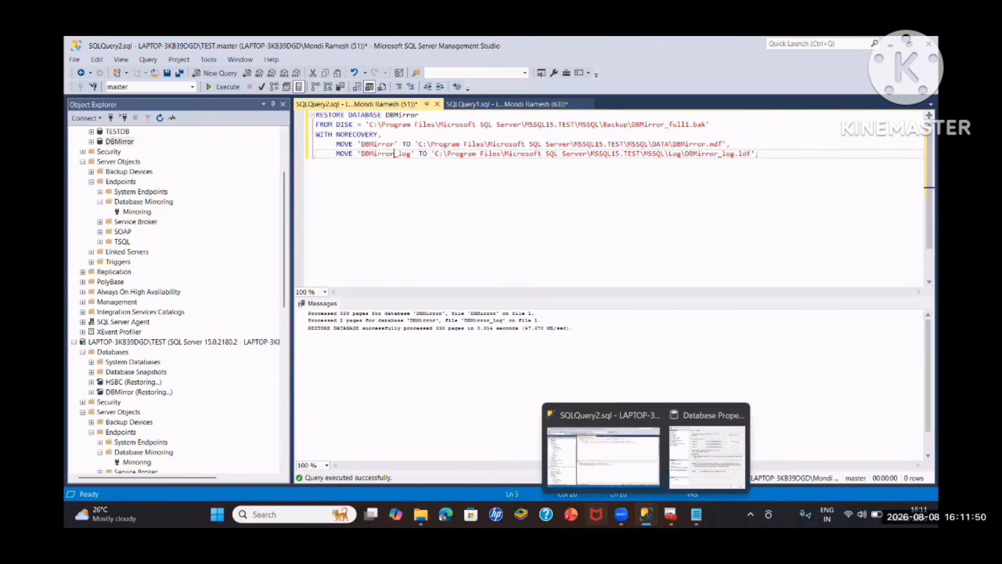
{"action": "mouse_move", "coordinate": [696, 514]}
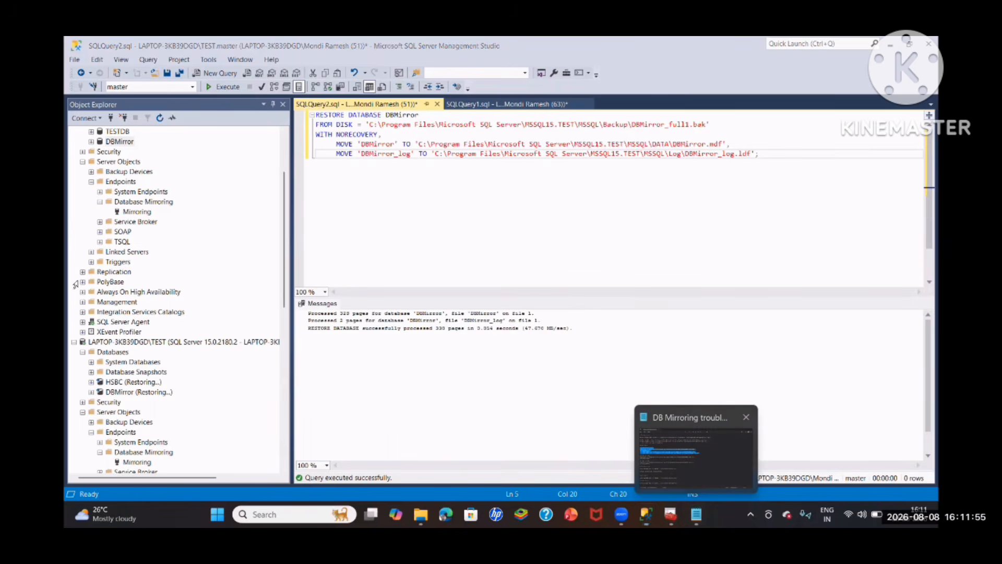
{"action": "key", "text": "alt+Tab"}
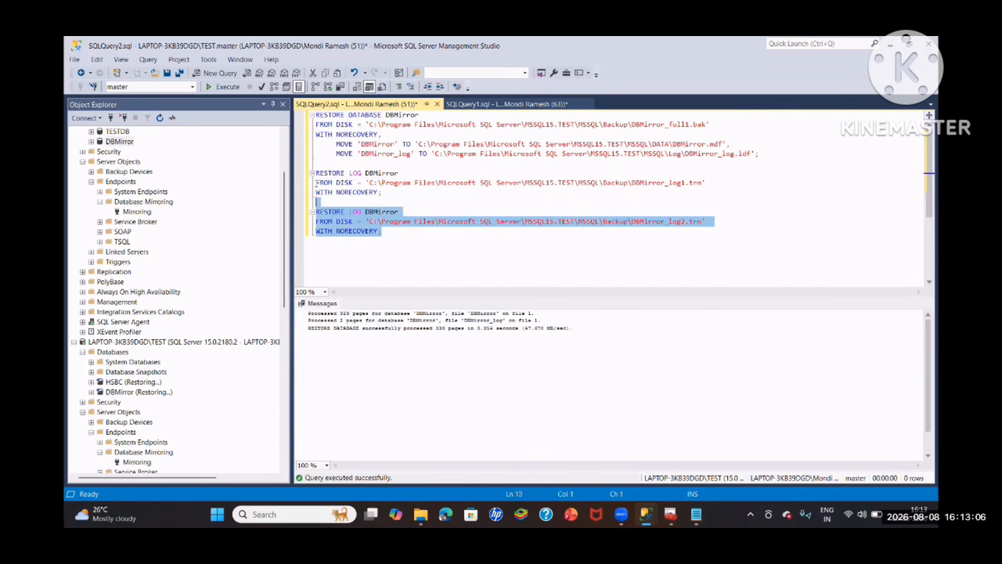
{"action": "left_click_drag", "start_coordinate": [316, 182], "coordinate": [314, 176]}
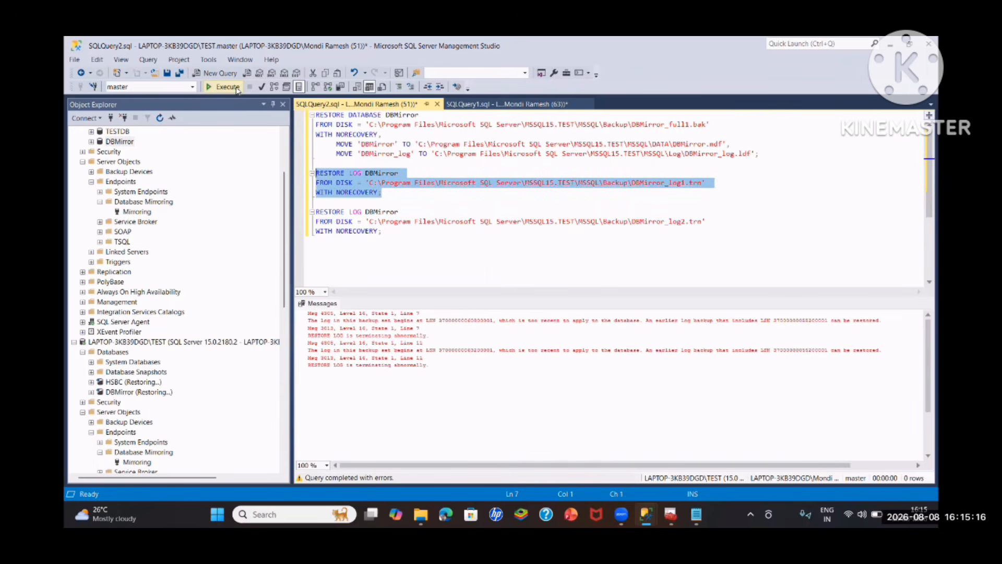
{"action": "left_click", "coordinate": [238, 87]}
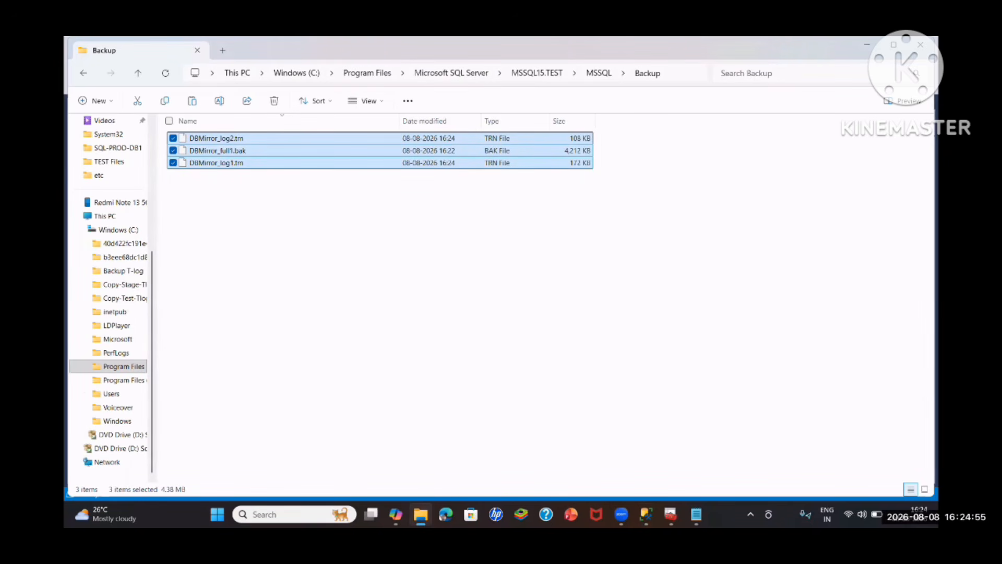
- Copy the RESTORE DATABASE HSBC ... WITH NORECOVERY script from the mirroring notes into a new query on the TEST instance
{"action": "mouse_move", "coordinate": [696, 515]}
{"action": "left_click", "coordinate": [682, 475]}
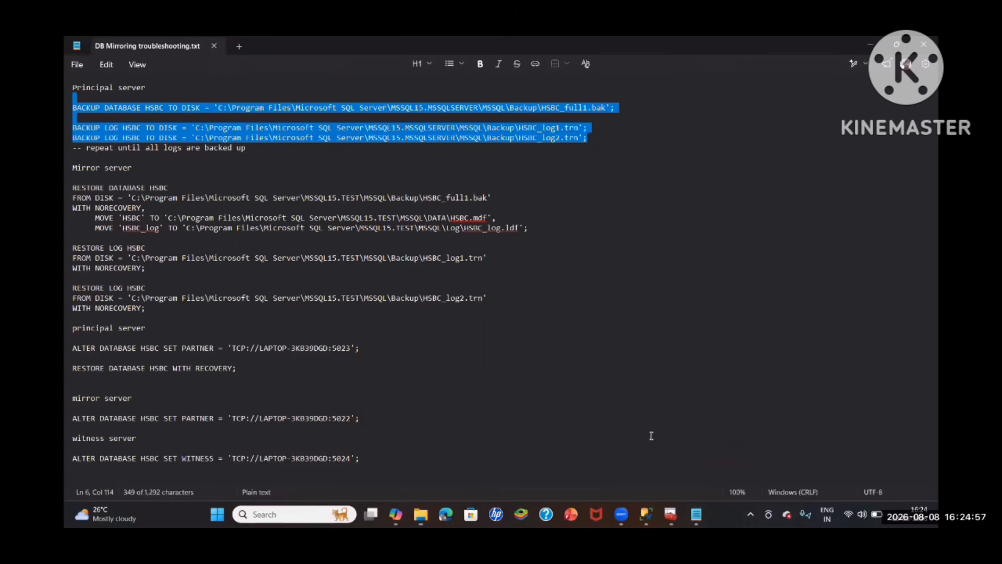
{"action": "left_click", "coordinate": [166, 167]}
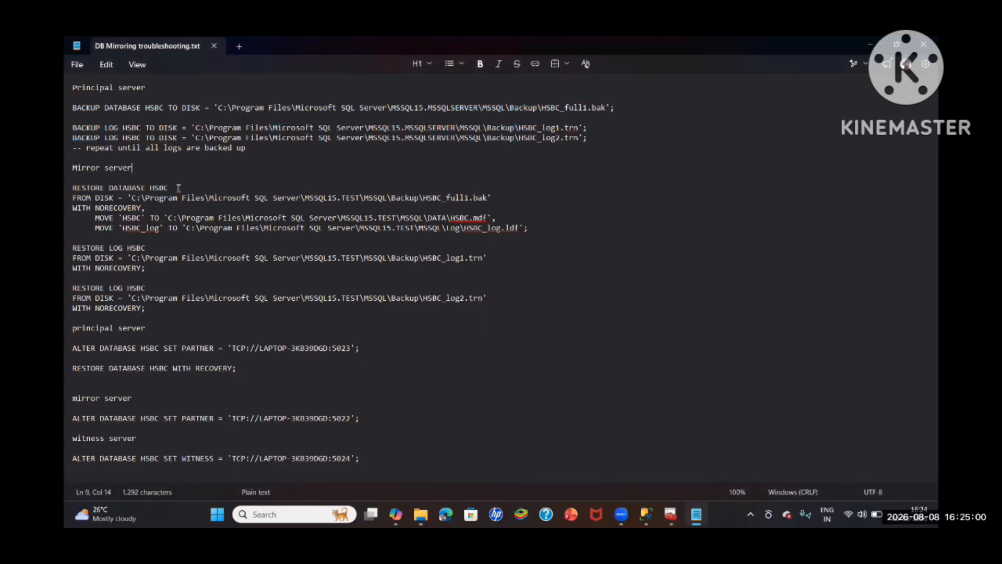
{"action": "left_click", "coordinate": [539, 228]}
{"action": "right_click", "coordinate": [141, 311]}
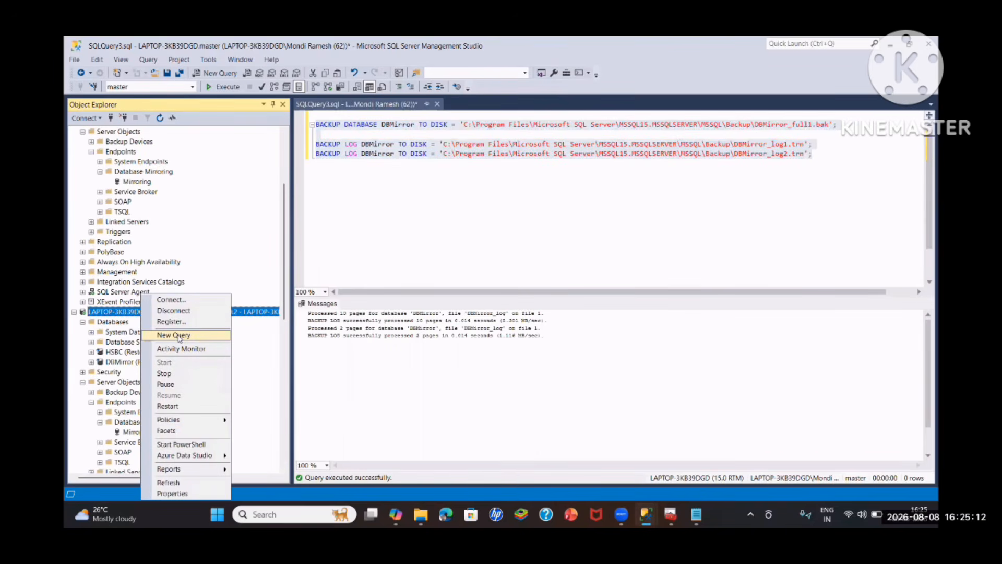
{"action": "left_click", "coordinate": [178, 335]}
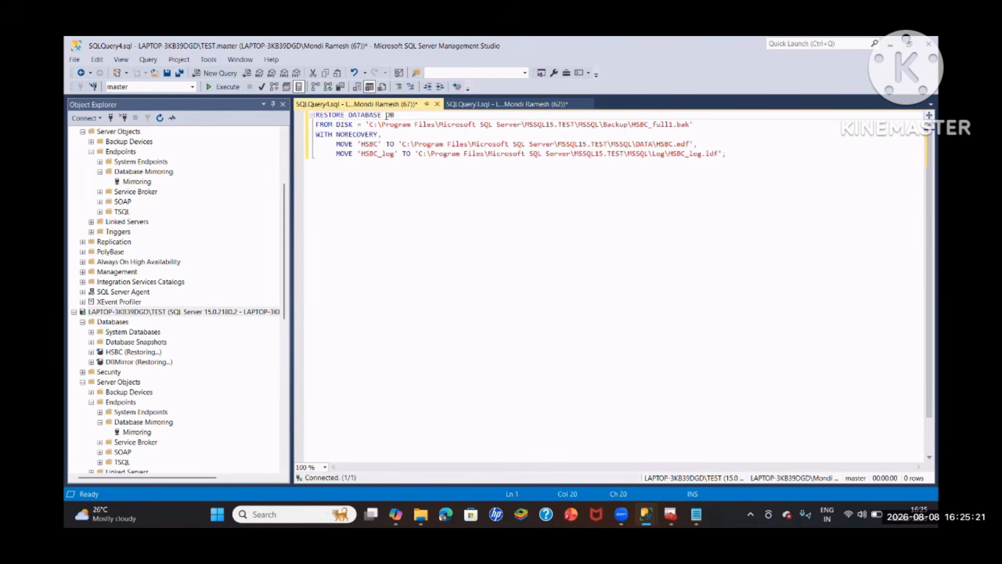
- Change the script's database name to DBMirror and its backup file to DBMirror_full1.bak
{"action": "type", "text": "Mirror"}
{"action": "left_click_drag", "start_coordinate": [648, 125], "coordinate": [631, 124]}
{"action": "type", "text": "DBM"}
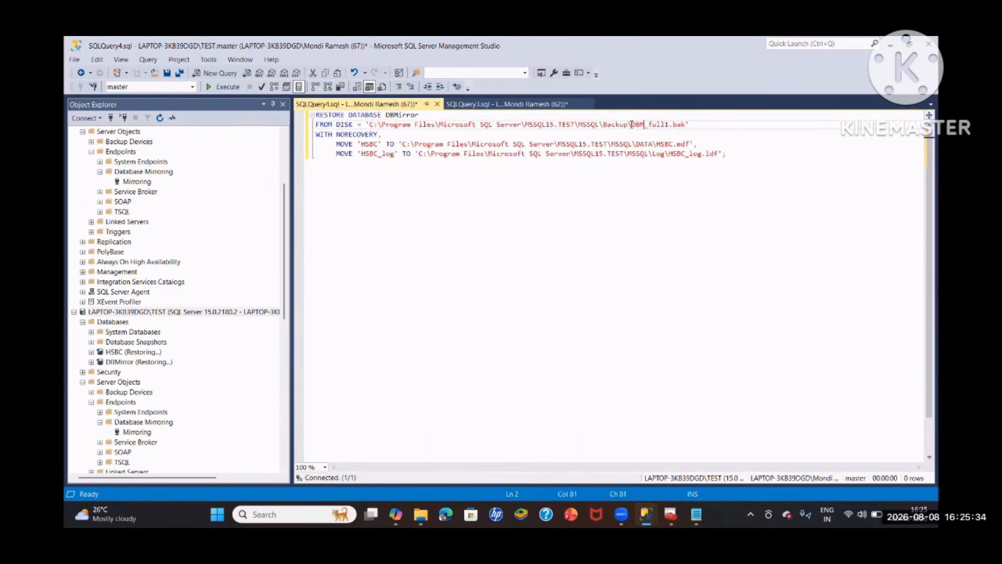
{"action": "type", "text": "irror"}
- Set the logical file names in the MOVE clauses to DBMirror and DBMirror_log, and the log target to DBMirror_log.ldf
{"action": "double_click", "coordinate": [370, 144]}
{"action": "type", "text": "DBMirror"}
{"action": "double_click", "coordinate": [377, 154]}
{"action": "type", "text": "DBMirror_log"}
{"action": "left_click", "coordinate": [703, 154]}
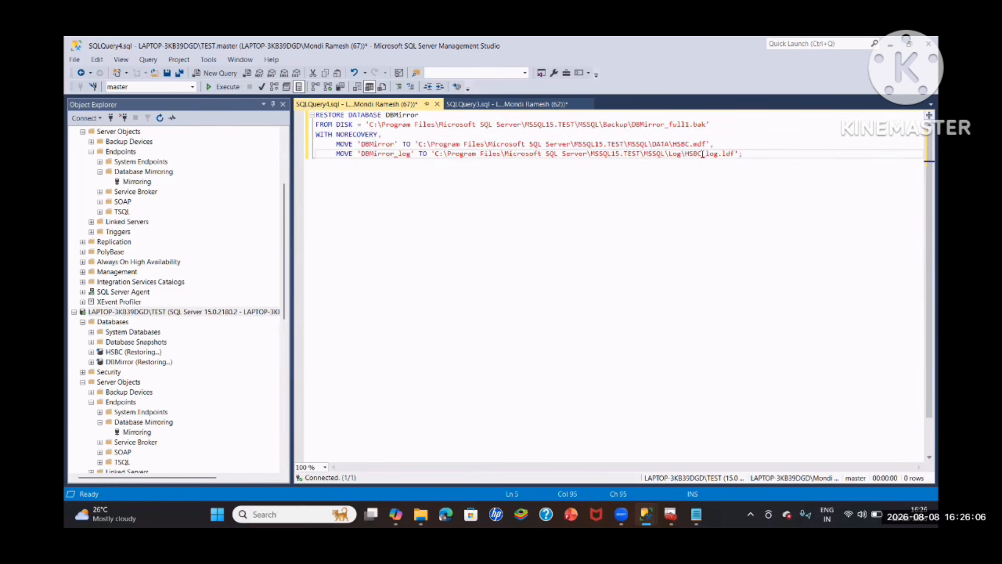
{"action": "key", "text": "BackSpace"}
{"action": "key", "text": "BackSpace"}
{"action": "key", "text": "BackSpace"}
{"action": "key", "text": "BackSpace"}
{"action": "type", "text": "DBMirror"}
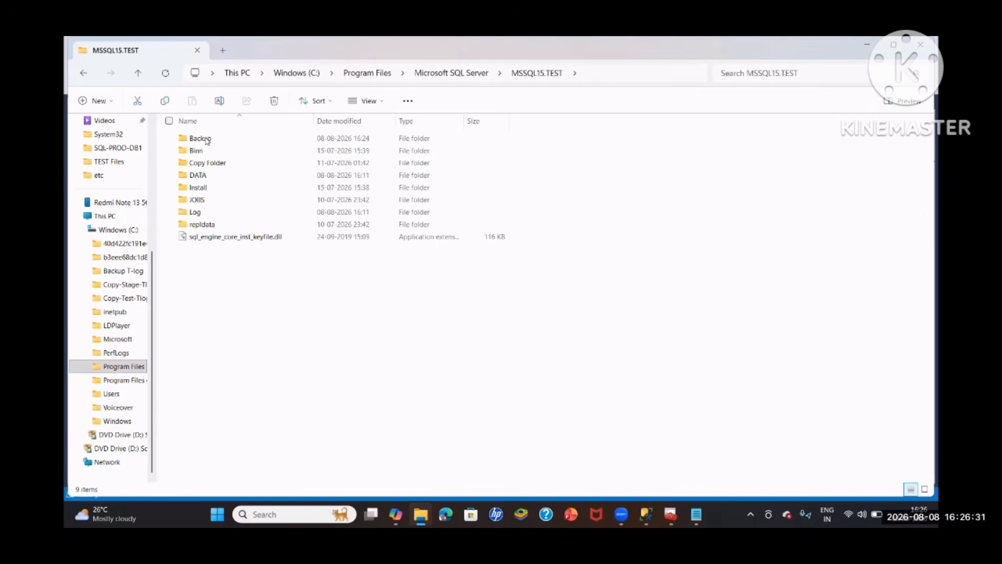
- Check the TEST instance's DATA folder and try to run the DBMirror restore script
{"action": "double_click", "coordinate": [203, 176]}
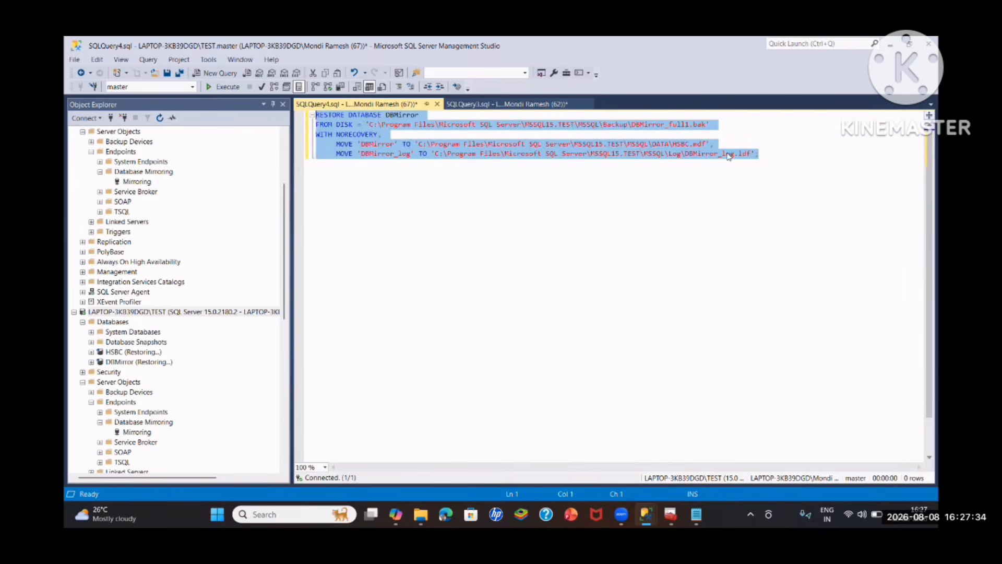
{"action": "left_click", "coordinate": [224, 87]}
- Rename the MOVE targets to HSBC1.mdf and DBMirror_log1.ldf and run the full restore script again
{"action": "left_click", "coordinate": [708, 142]}
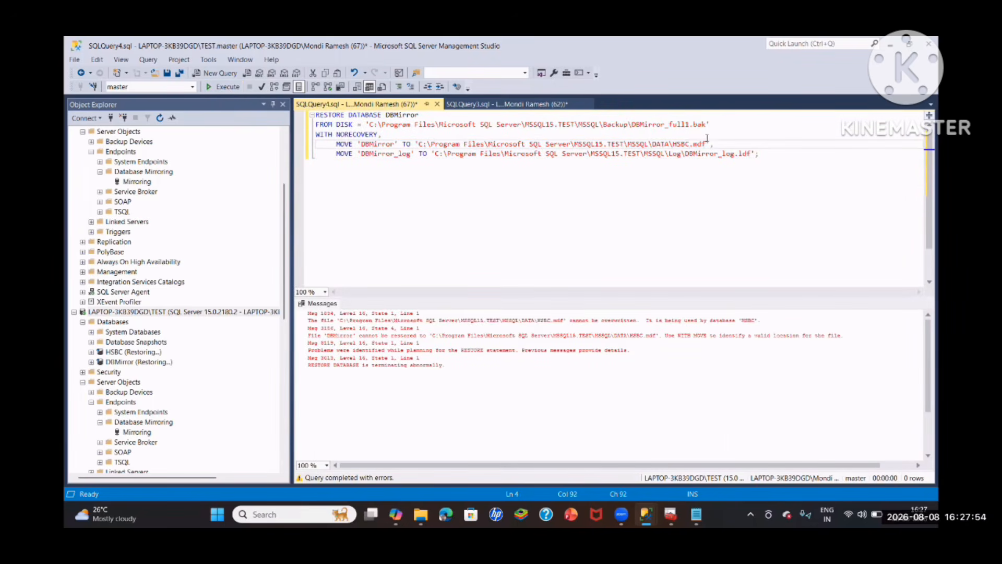
{"action": "type", "text": "1"}
{"action": "left_click", "coordinate": [737, 154]}
{"action": "type", "text": "1"}
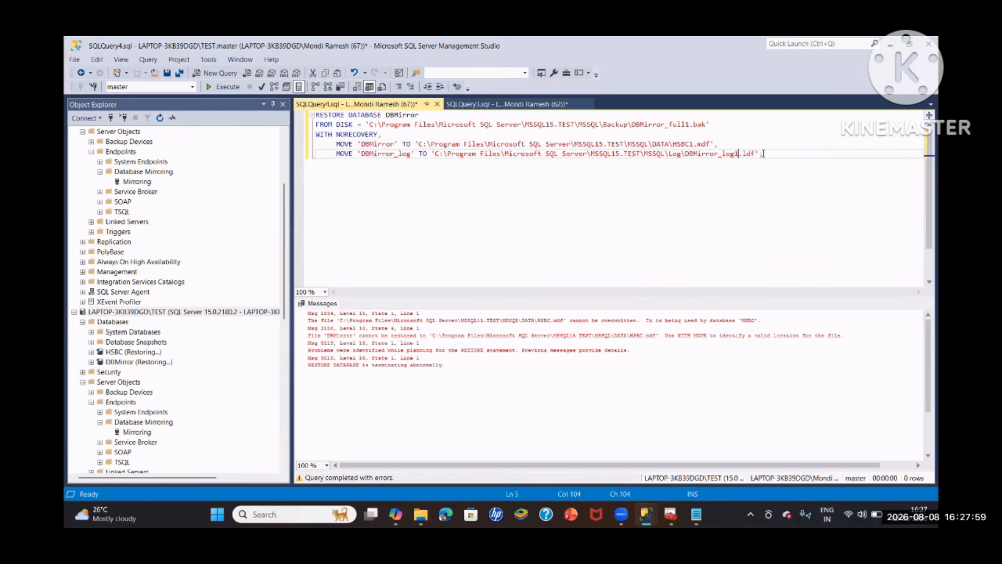
{"action": "left_click_drag", "start_coordinate": [763, 154], "coordinate": [315, 115]}
{"action": "key", "text": "F5"}
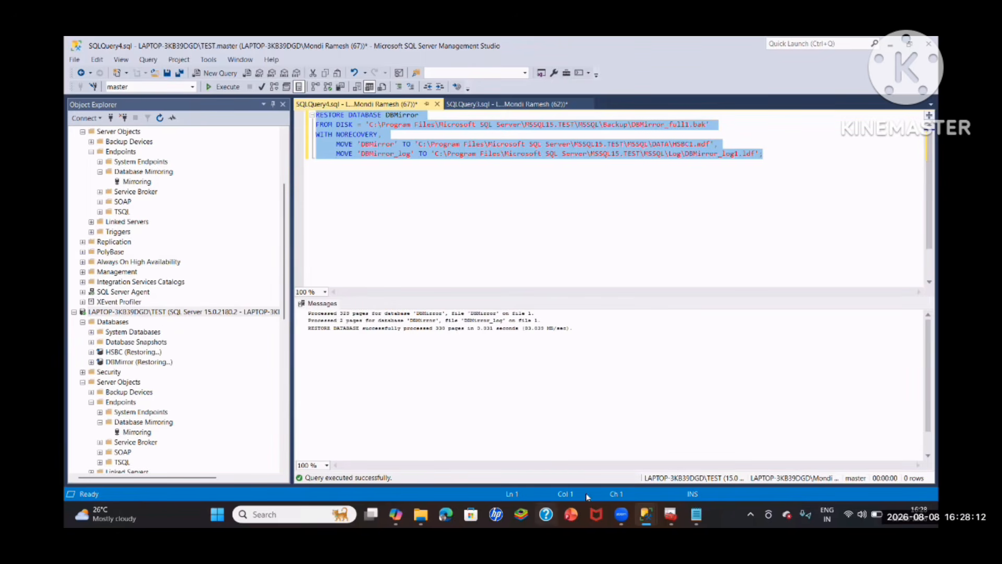
- Copy the two RESTORE LOG HSBC statements from the notes and paste them below the full restore script
{"action": "mouse_move", "coordinate": [646, 515]}
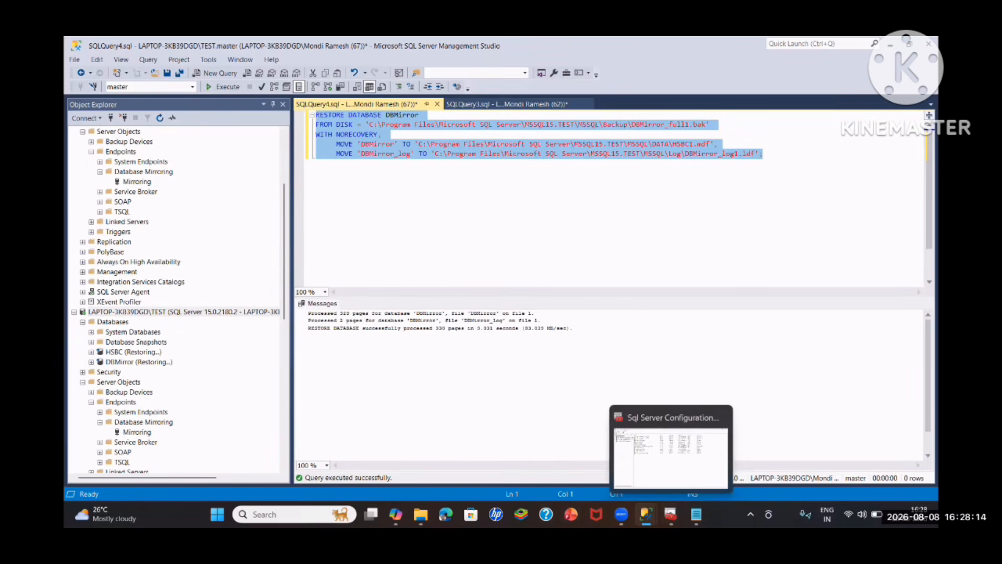
{"action": "left_click", "coordinate": [696, 514]}
{"action": "left_click", "coordinate": [623, 452]}
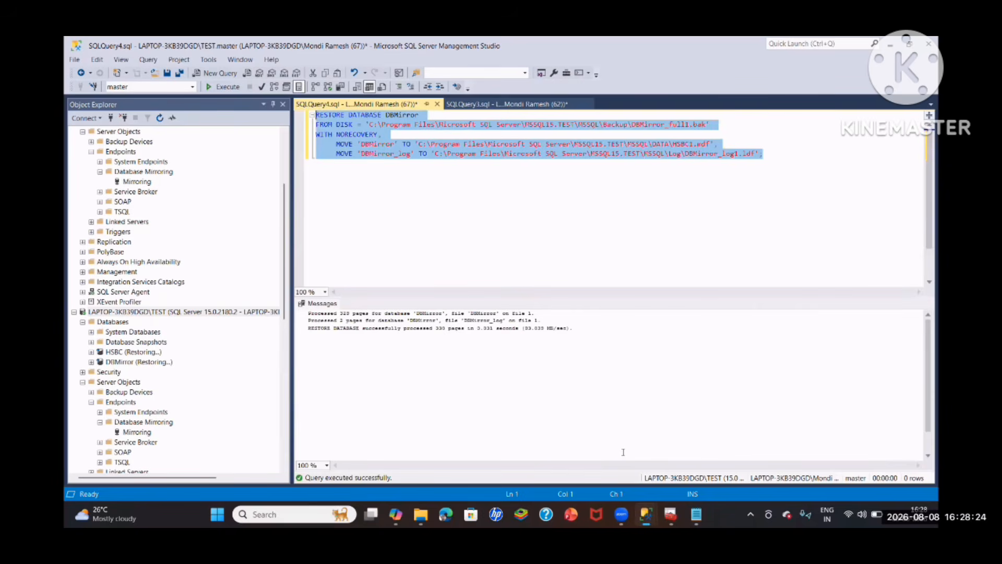
{"action": "left_click", "coordinate": [776, 155]}
{"action": "type", "text": "RESTORE LOG HSBC FROM DISK = 'C:\\Program Files\\Microsoft SQL Server\\MSSQL15.TEST\\MSSQL\\Backup\\HSBC_log1.trn' WITH NORECOVERY;  RESTORE LOG HSBC FROM DISK = 'C:\\Program Files\\Microsoft SQL Server\\MSSQL15.TEST\\MSSQL\\Backup\\HSBC_log2.trn' WITH NORECOVERY;"}
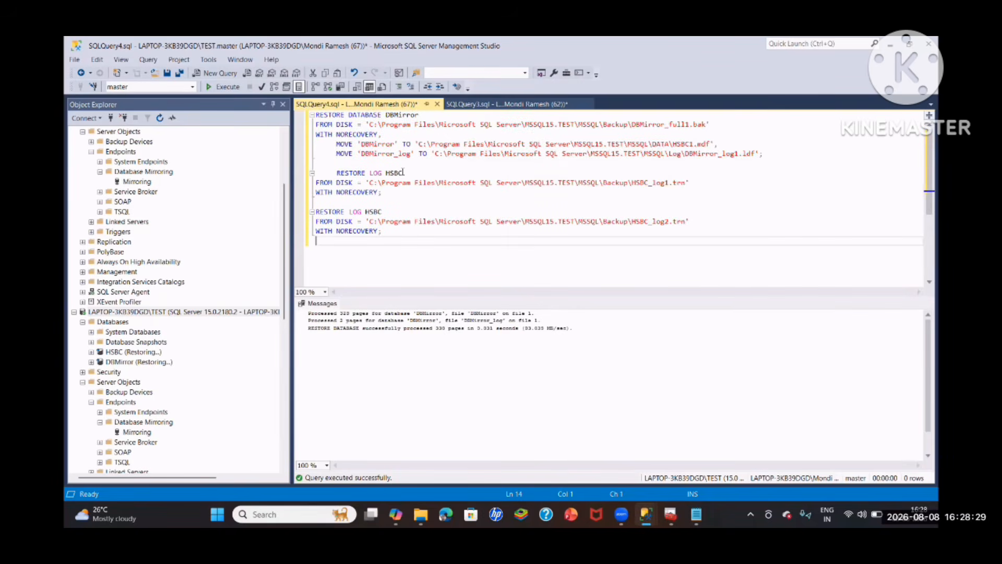
- Replace HSBC with DBMirror in both RESTORE LOG statements, including the backup files DBMirror_log1.trn and DBMirror_log2.trn
{"action": "left_click", "coordinate": [391, 172]}
{"action": "type", "text": "DBMirror"}
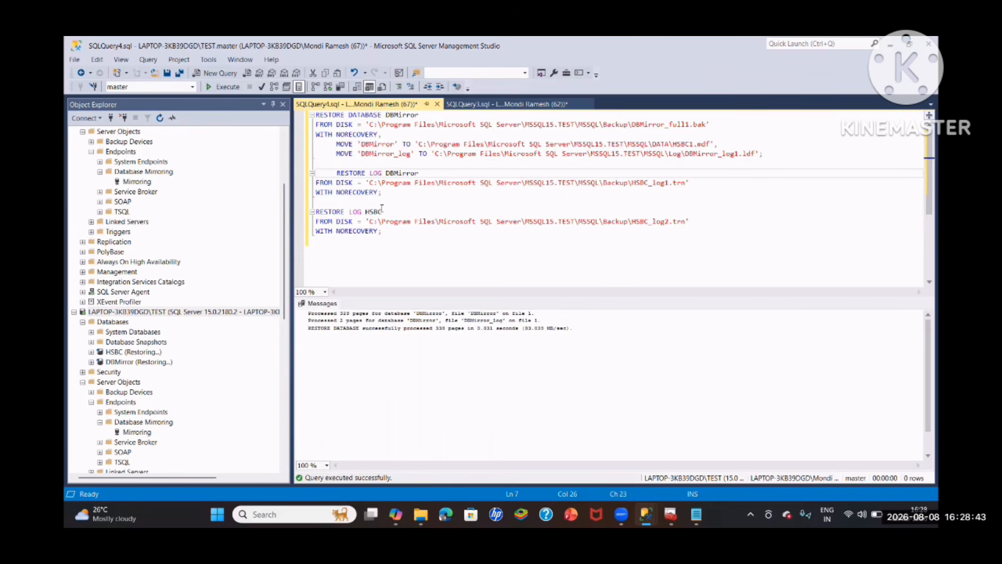
{"action": "double_click", "coordinate": [374, 211]}
{"action": "type", "text": "DBM"}
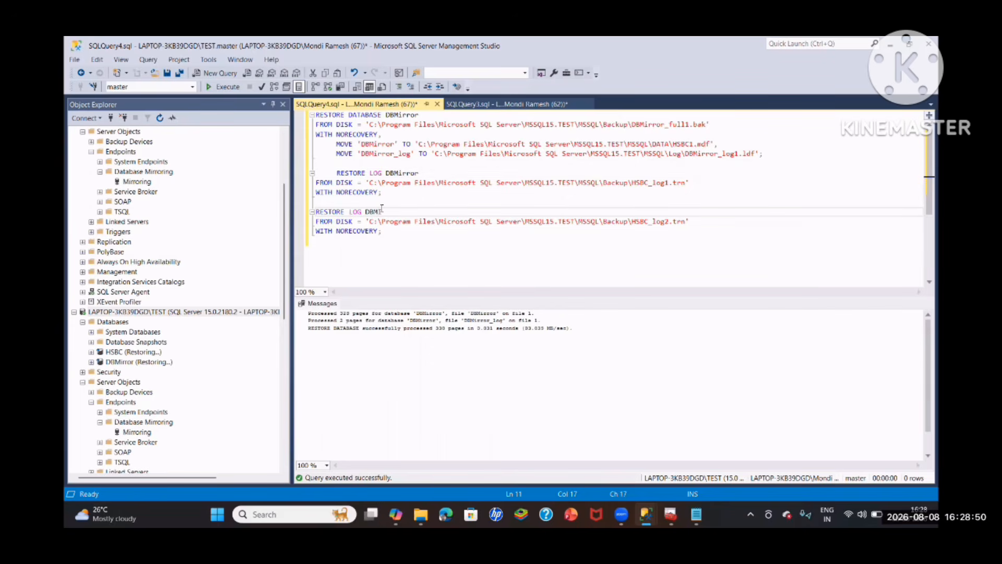
{"action": "type", "text": "irror"}
- Restore DBMirror_log1.trn and DBMirror_log2.trn WITH NORECOVERY in order, running each RESTORE LOG statement separately
{"action": "left_click_drag", "start_coordinate": [382, 192], "coordinate": [333, 174]}
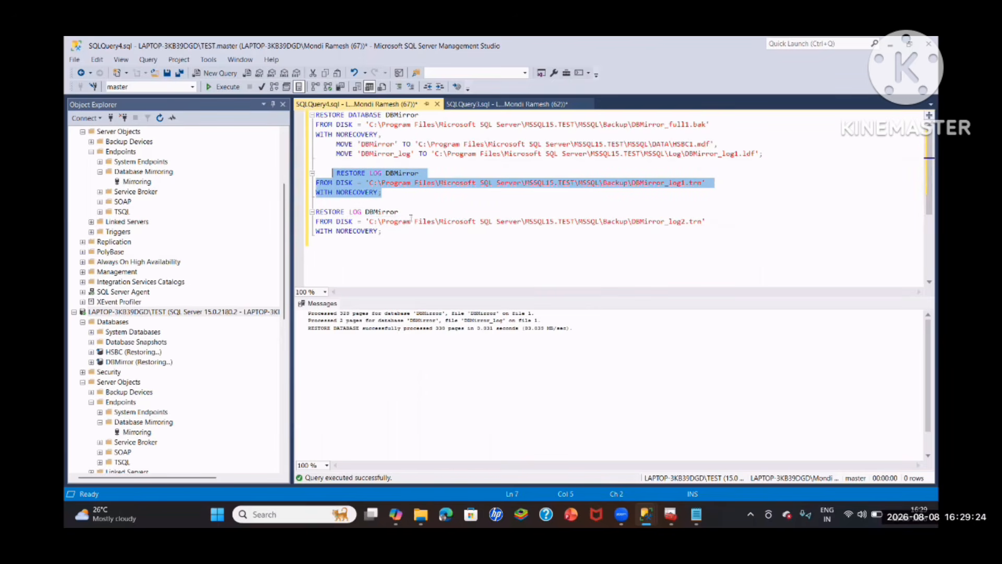
{"action": "left_click", "coordinate": [223, 88]}
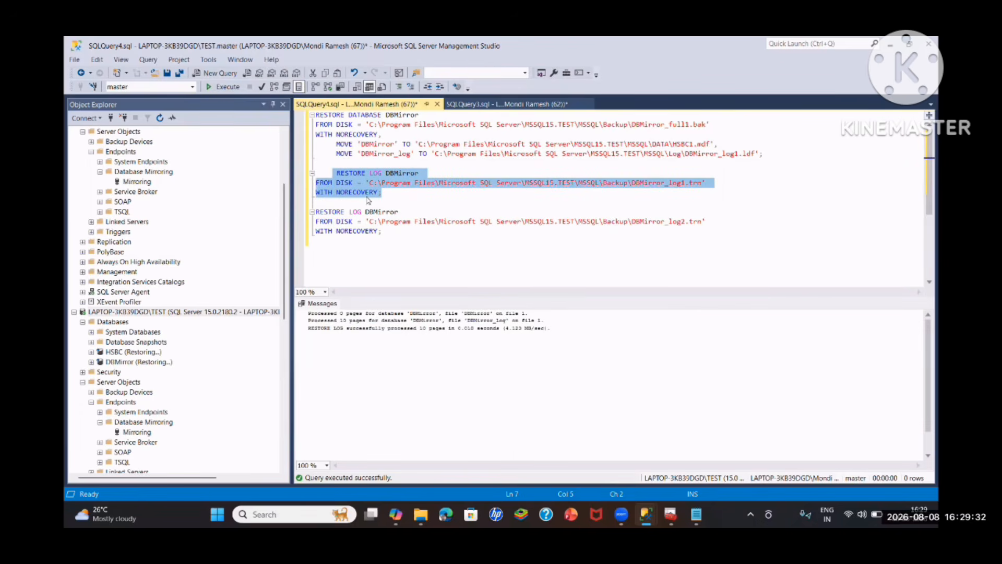
{"action": "left_click", "coordinate": [587, 241]}
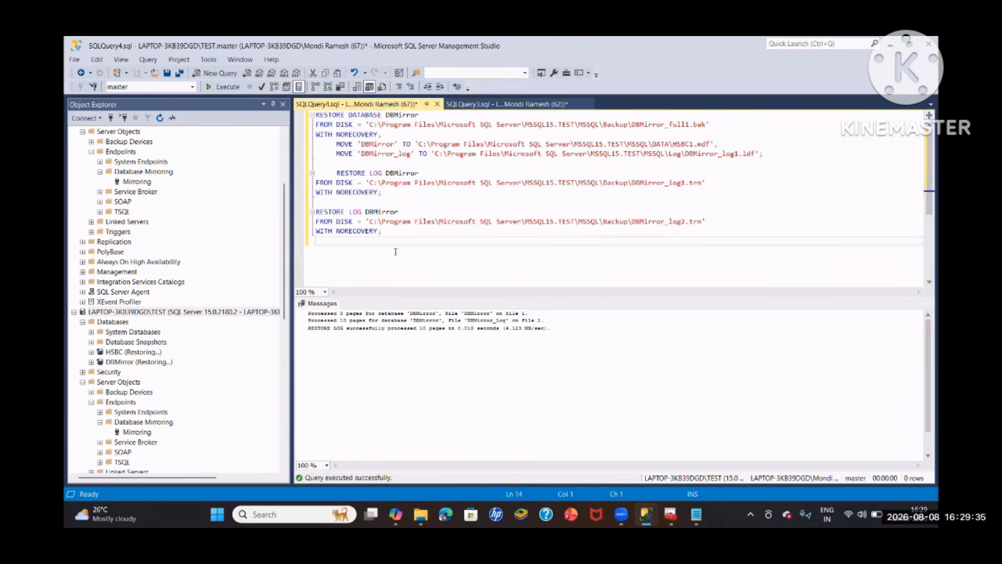
{"action": "left_click_drag", "start_coordinate": [386, 232], "coordinate": [314, 215]}
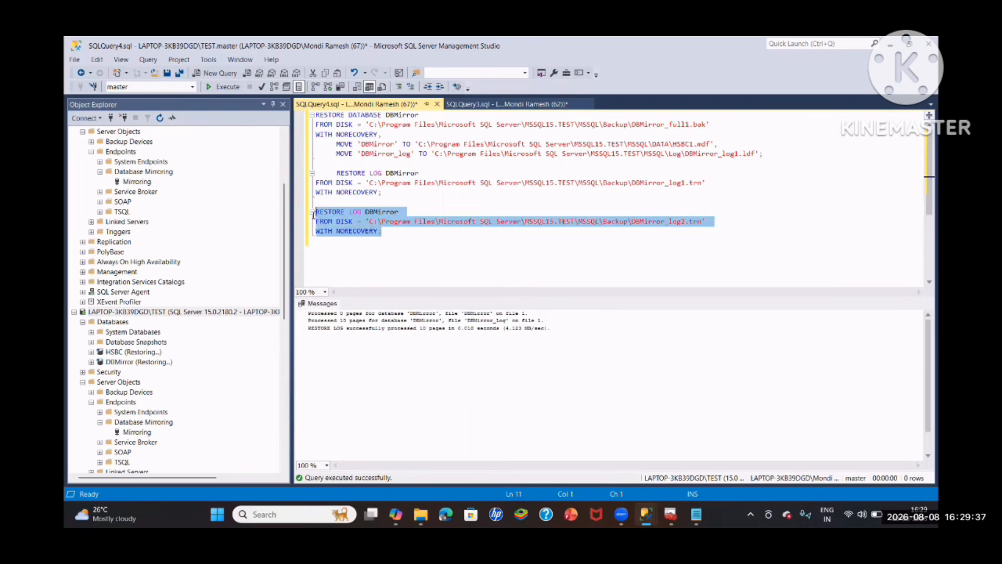
{"action": "left_click", "coordinate": [228, 87]}
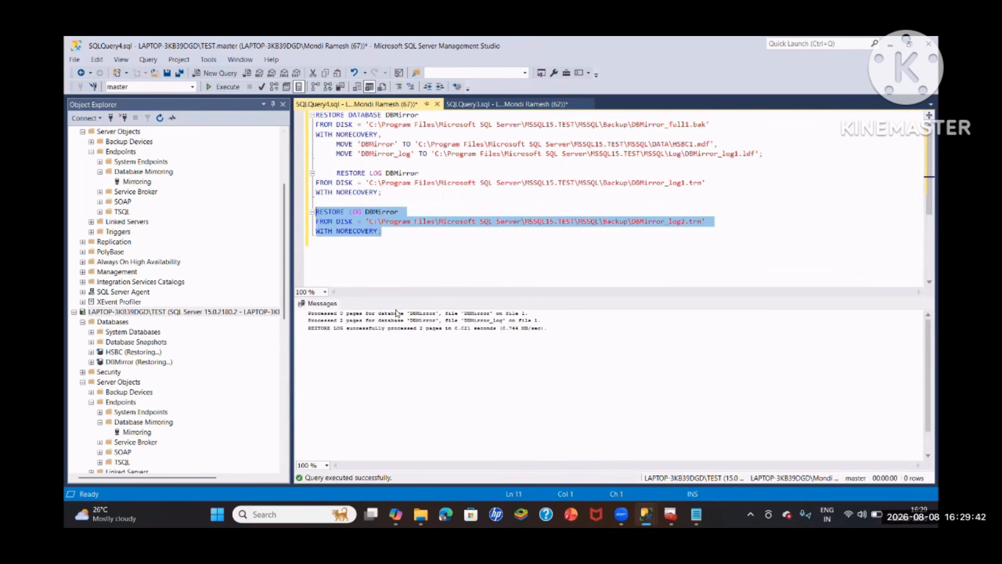
- Refresh the DBMirror database on the TEST instance
{"action": "scroll", "coordinate": [122, 311], "scroll_direction": "down", "scroll_amount": 2}
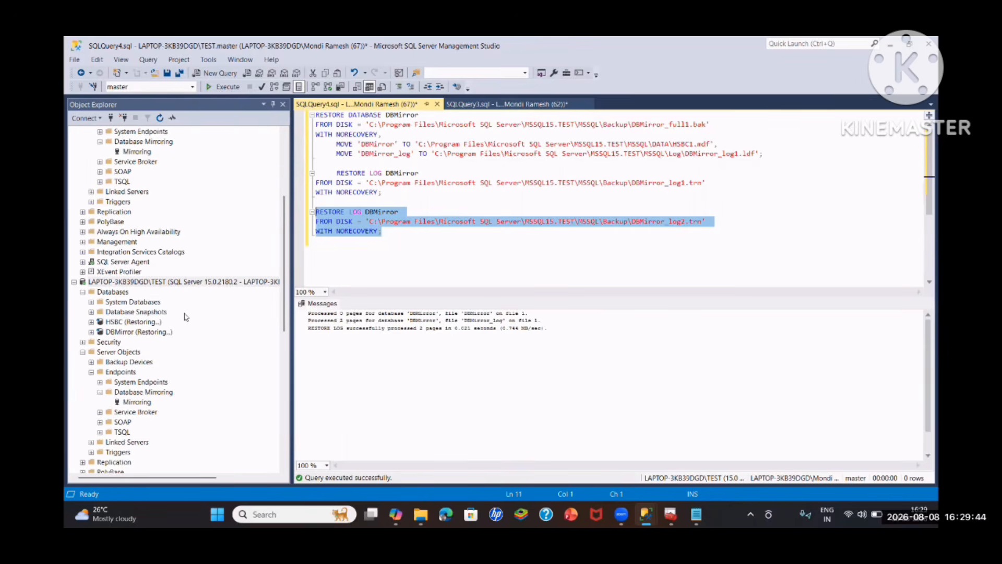
{"action": "right_click", "coordinate": [128, 302]}
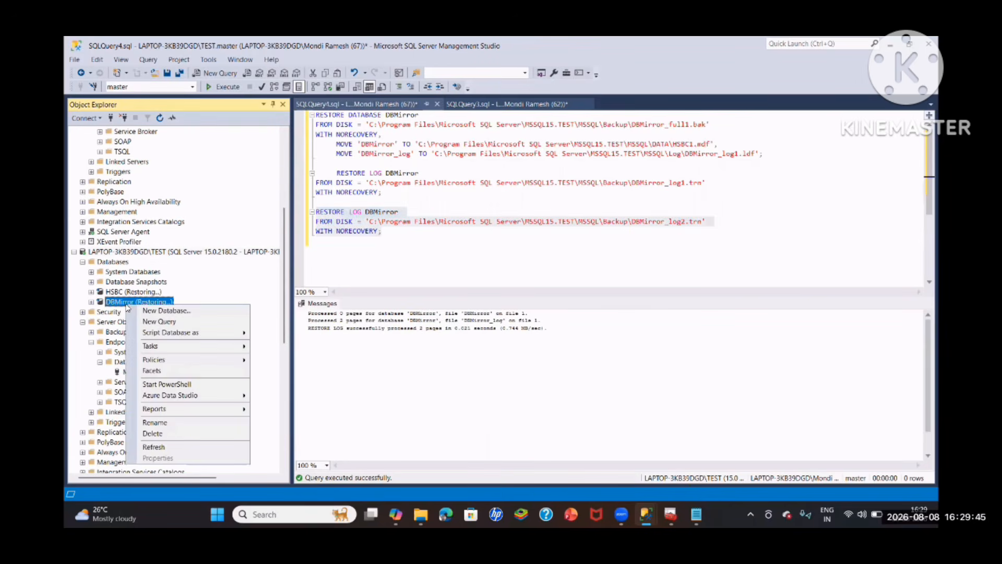
{"action": "left_click", "coordinate": [164, 447]}
{"action": "scroll", "coordinate": [163, 448], "scroll_direction": "up", "scroll_amount": 6}
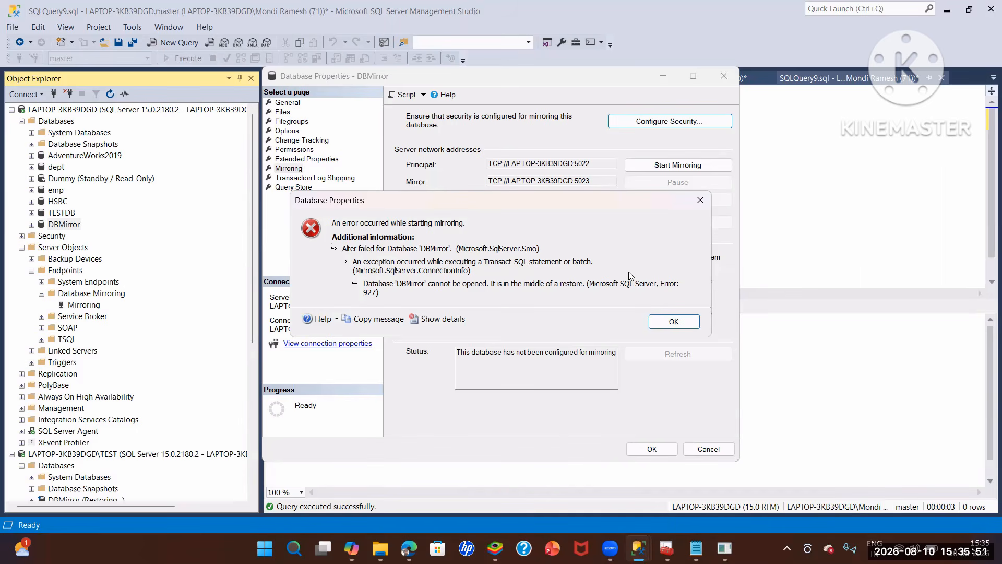
- Dismiss the mirroring error and begin an ALTER DATABASE DBMirror statement in a new query on the default instance
{"action": "key", "text": "Return"}
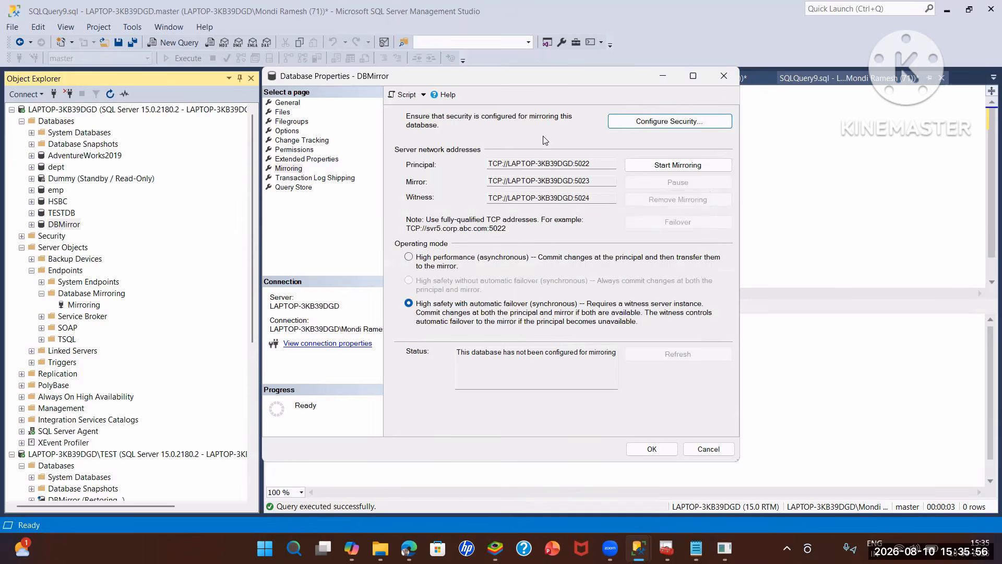
{"action": "left_click", "coordinate": [89, 109]}
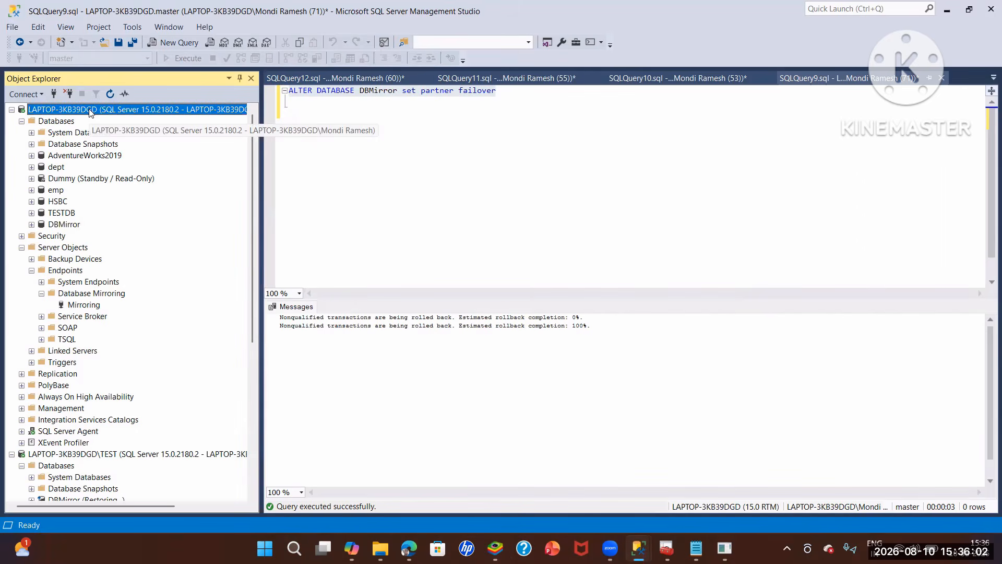
{"action": "right_click", "coordinate": [88, 109]}
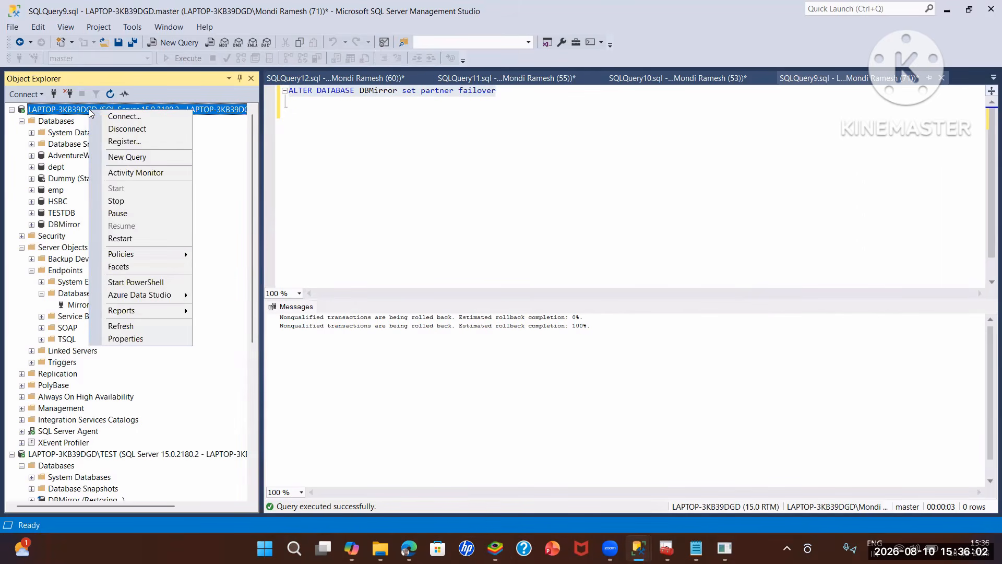
{"action": "left_click", "coordinate": [127, 157]}
{"action": "type", "text": "a"}
{"action": "type", "text": "lt"}
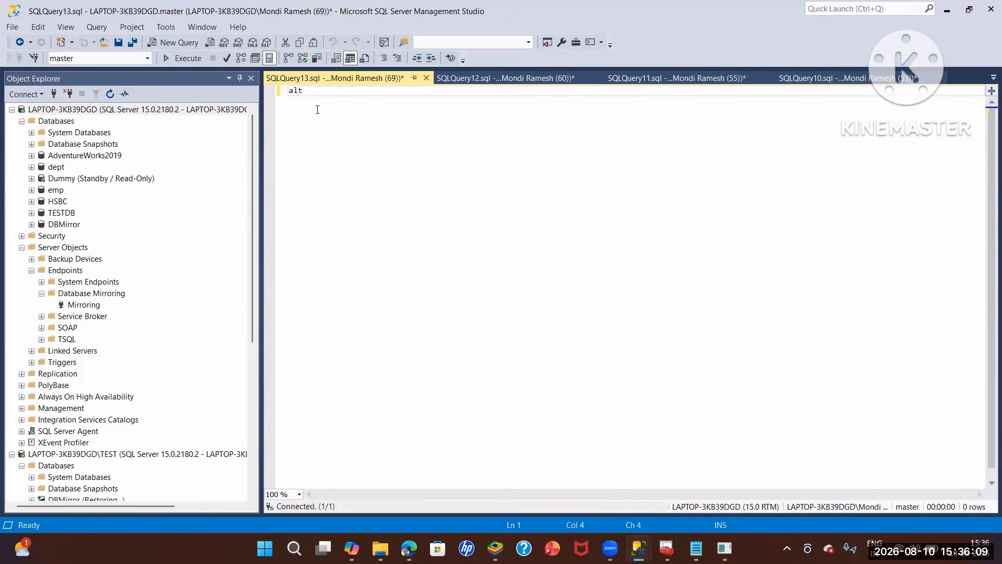
{"action": "type", "text": "er database DBMirror"}
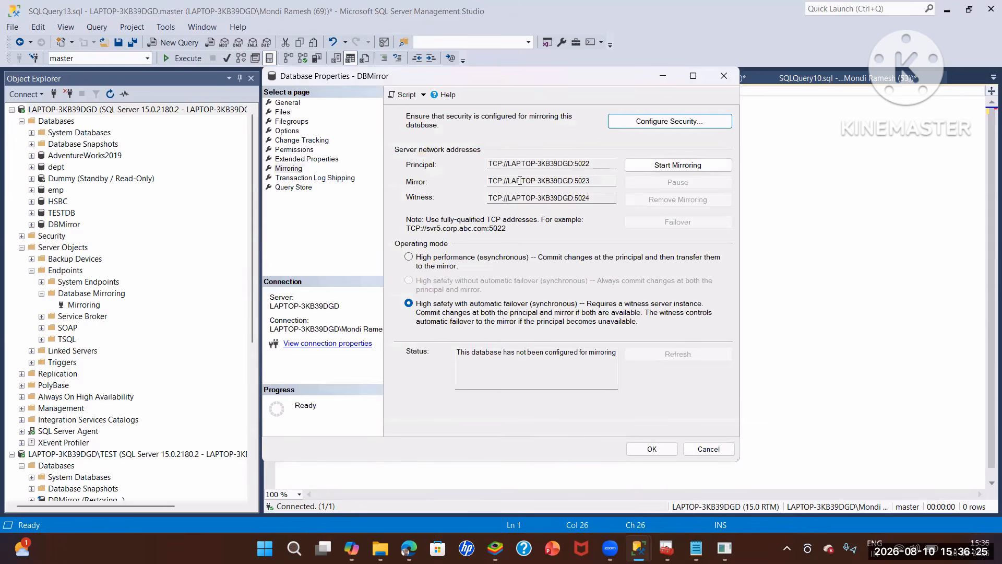
- Complete the statement with SET PARTNER = 'TCP://LAPTOP-3KB39DGD:5023', copying the mirror address from the mirroring properties, and try running it on the default instance
{"action": "double_click", "coordinate": [490, 181]}
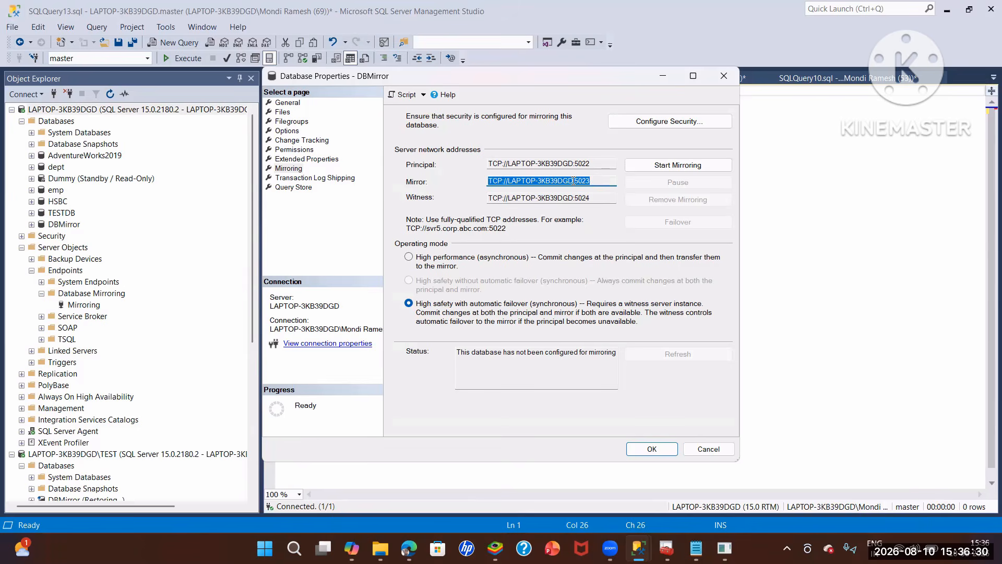
{"action": "left_click_drag", "start_coordinate": [590, 180], "coordinate": [475, 184]}
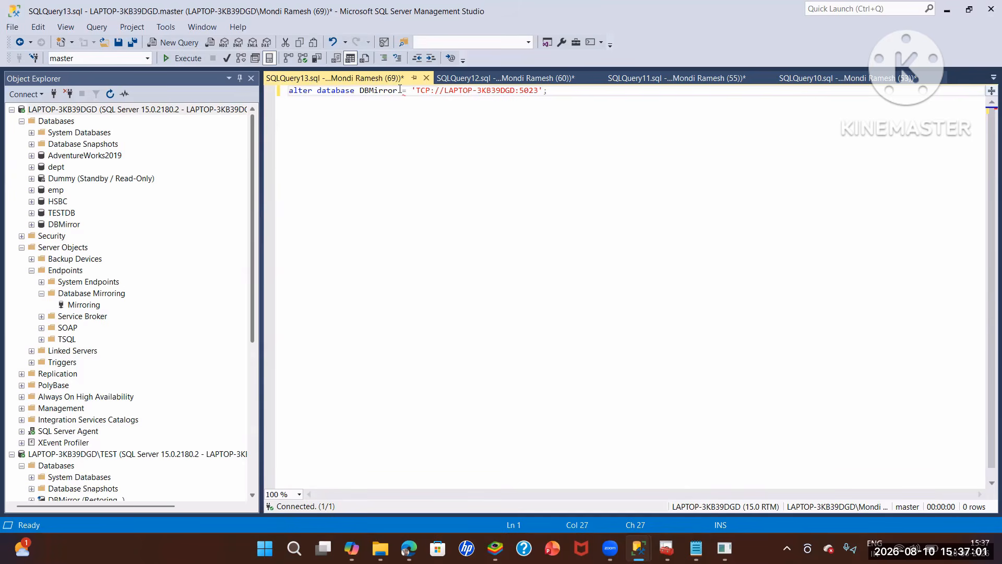
{"action": "type", "text": "set partner"}
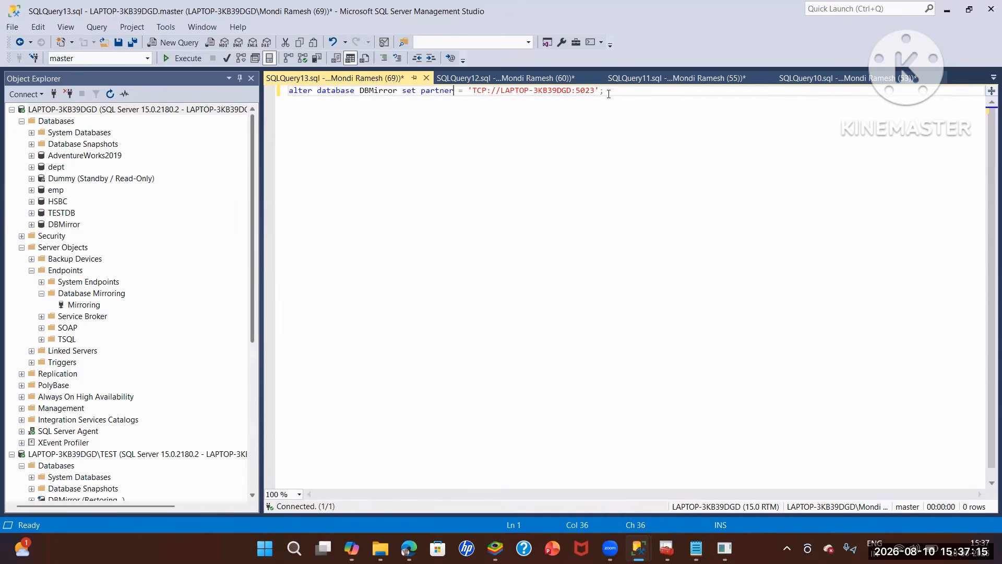
{"action": "left_click_drag", "start_coordinate": [604, 91], "coordinate": [291, 89]}
{"action": "key", "text": "ctrl+c"}
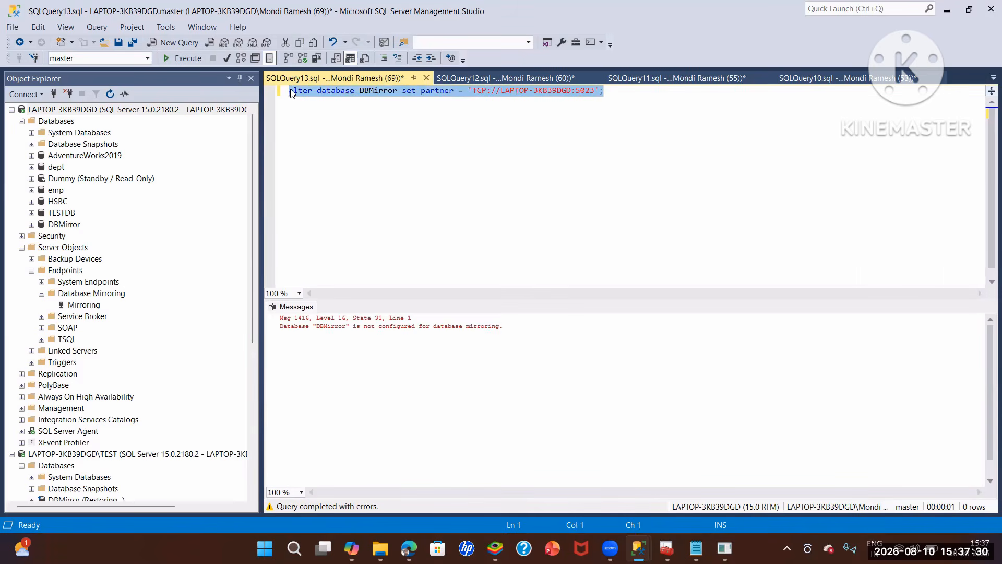
- Paste the SET PARTNER statement into a new query on the TEST instance, change the port to 5022, and run it
{"action": "right_click", "coordinate": [78, 349]}
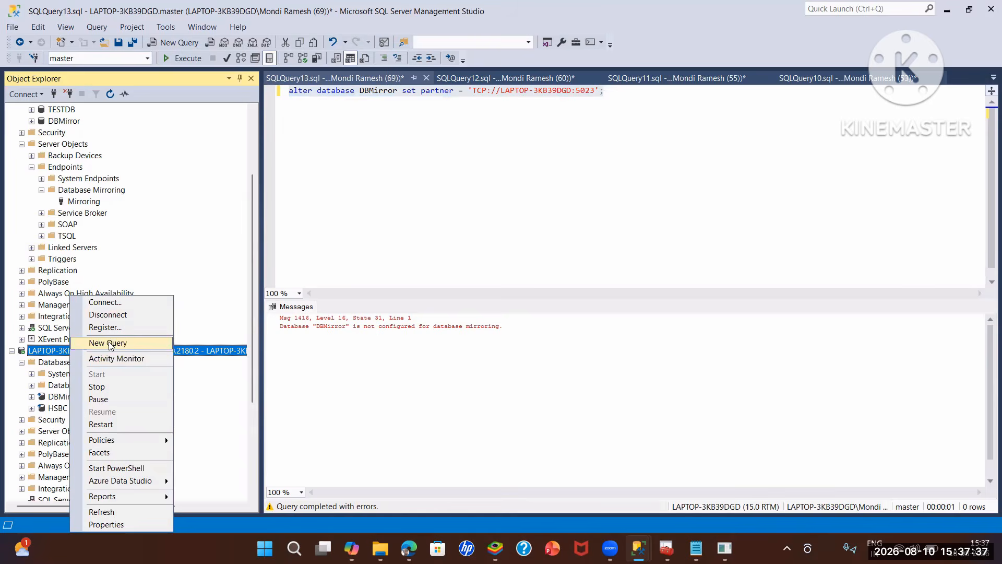
{"action": "left_click", "coordinate": [100, 340]}
{"action": "key", "text": "ctrl+v"}
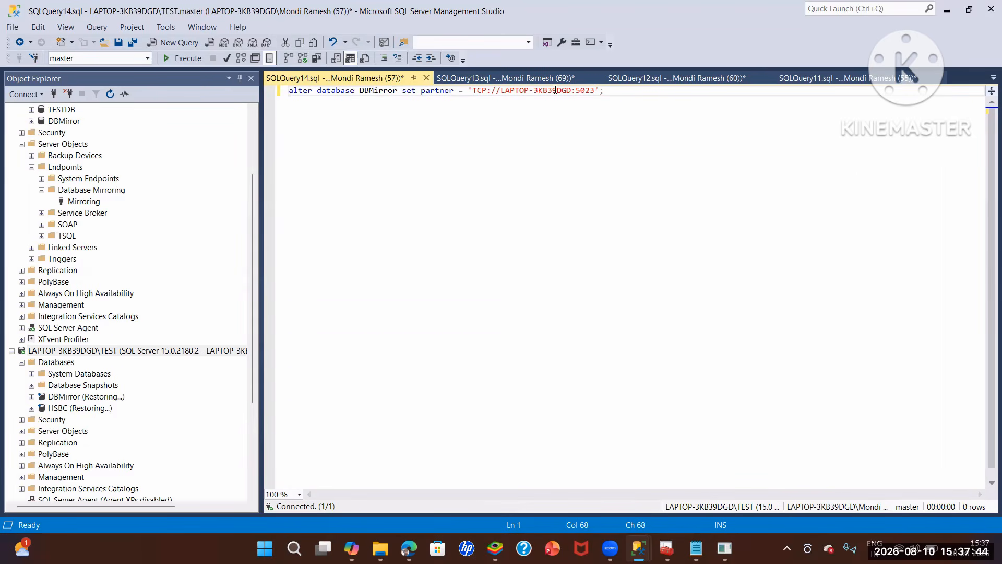
{"action": "left_click", "coordinate": [594, 92]}
{"action": "key", "text": "BackSpace"}
{"action": "type", "text": "2"}
{"action": "left_click_drag", "start_coordinate": [606, 93], "coordinate": [289, 102]}
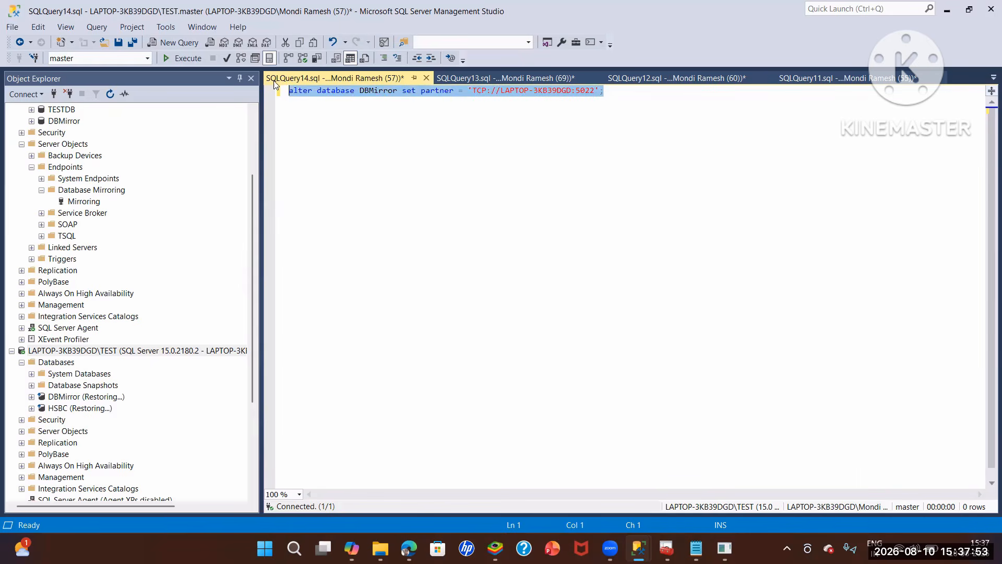
{"action": "key", "text": "F5"}
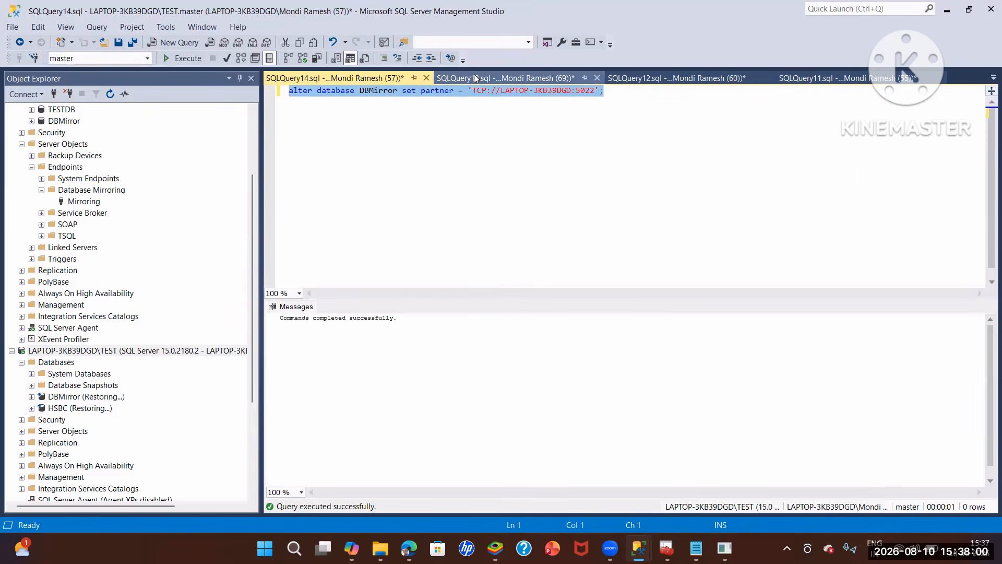
- Rerun the DBMirror SET PARTNER statement for port 5023 on the default instance
{"action": "left_click", "coordinate": [474, 77]}
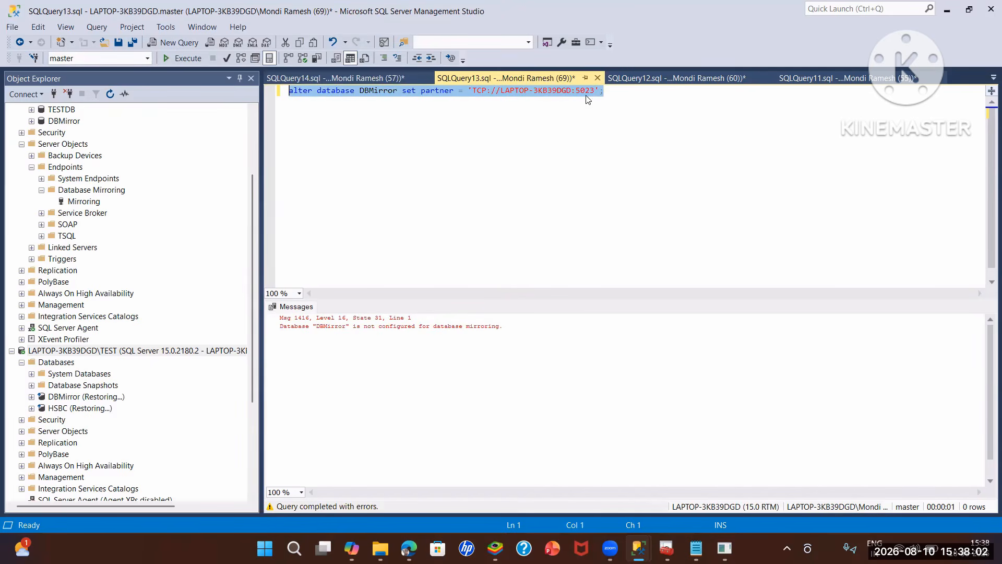
{"action": "left_click", "coordinate": [607, 93]}
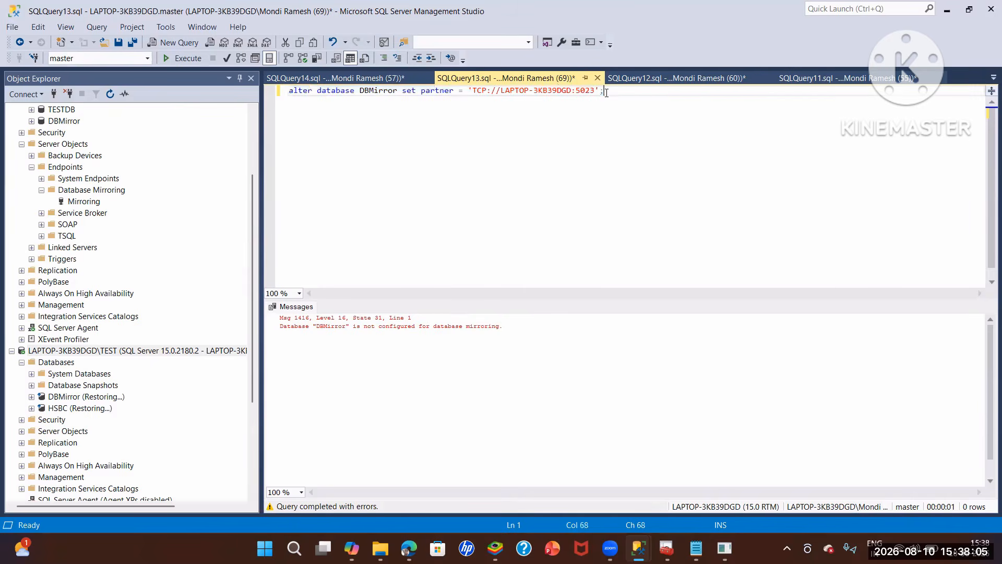
{"action": "key", "text": "shift+Home"}
{"action": "key", "text": "F5"}
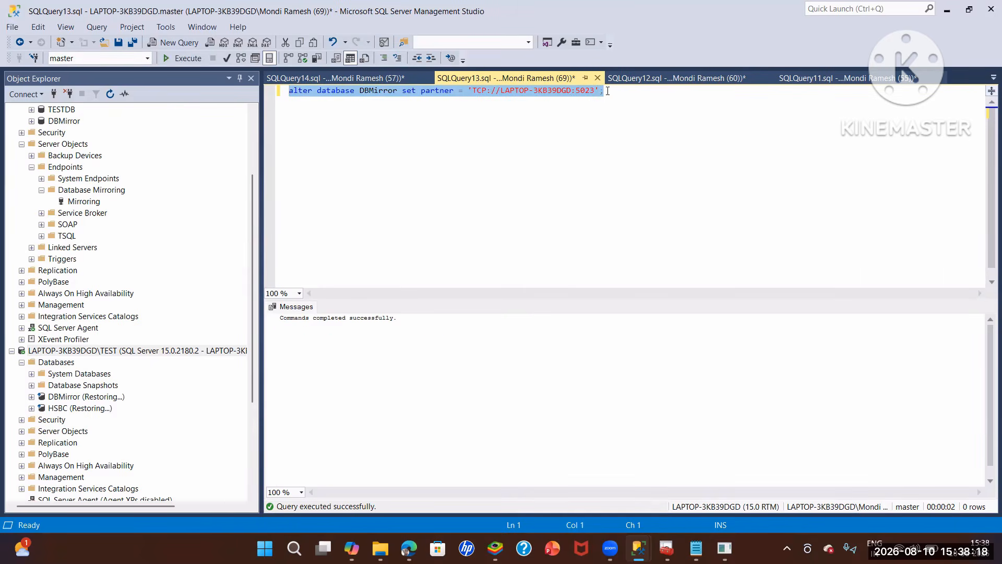
- Duplicate the ALTER statement on the default instance as SET WITNESS = 'TCP://LAPTOP-3KB39DGD:5024' and run it
{"action": "left_click_drag", "start_coordinate": [608, 91], "coordinate": [224, 103]}
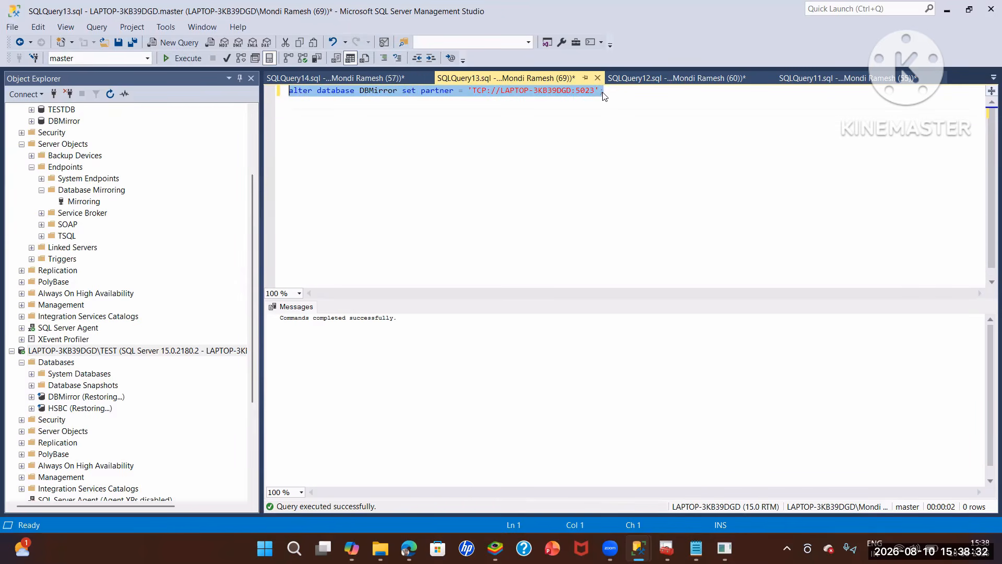
{"action": "key", "text": "ctrl+c"}
{"action": "left_click", "coordinate": [455, 114]}
{"action": "key", "text": "ctrl+v"}
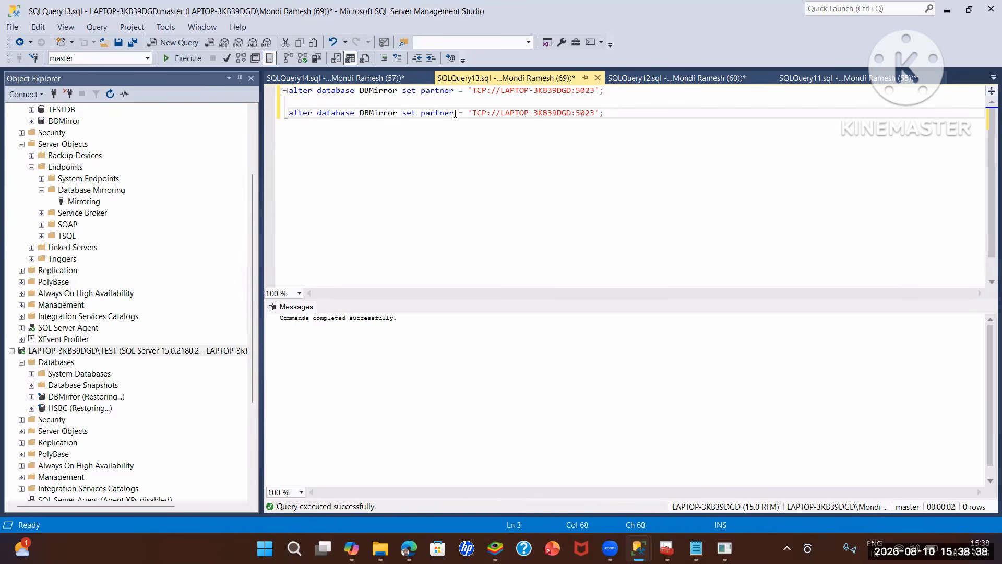
{"action": "double_click", "coordinate": [423, 114]}
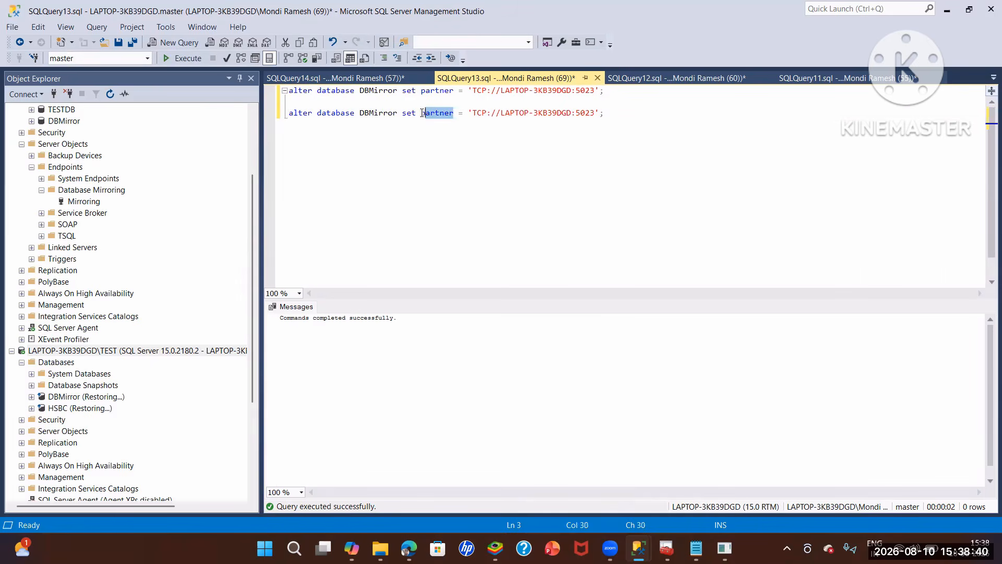
{"action": "key", "text": "BackSpace"}
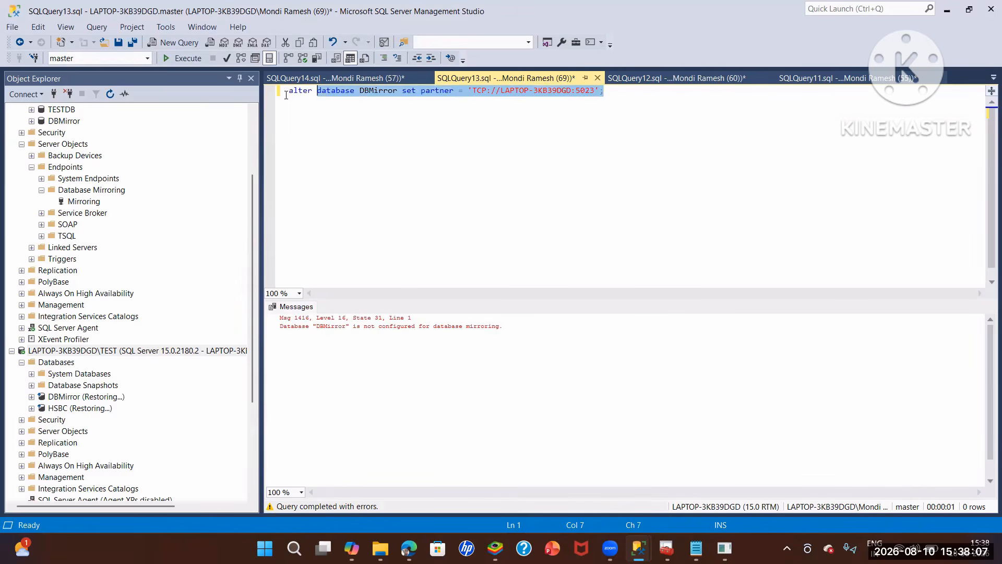
{"action": "left_click_drag", "start_coordinate": [286, 95], "coordinate": [288, 94]}
{"action": "key", "text": "ctrl+c"}
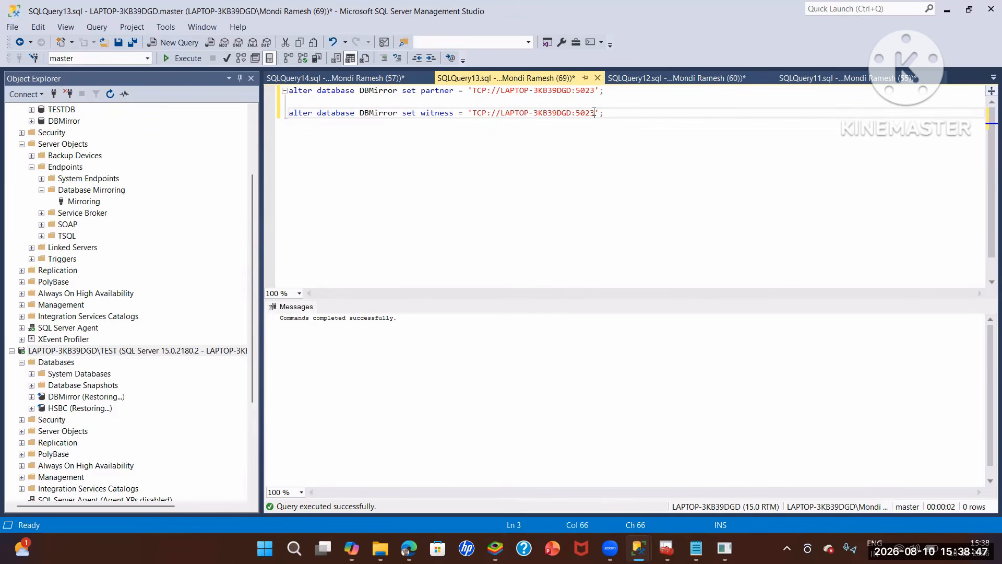
{"action": "key", "text": "BackSpace"}
{"action": "type", "text": "4"}
{"action": "left_click", "coordinate": [183, 58]}
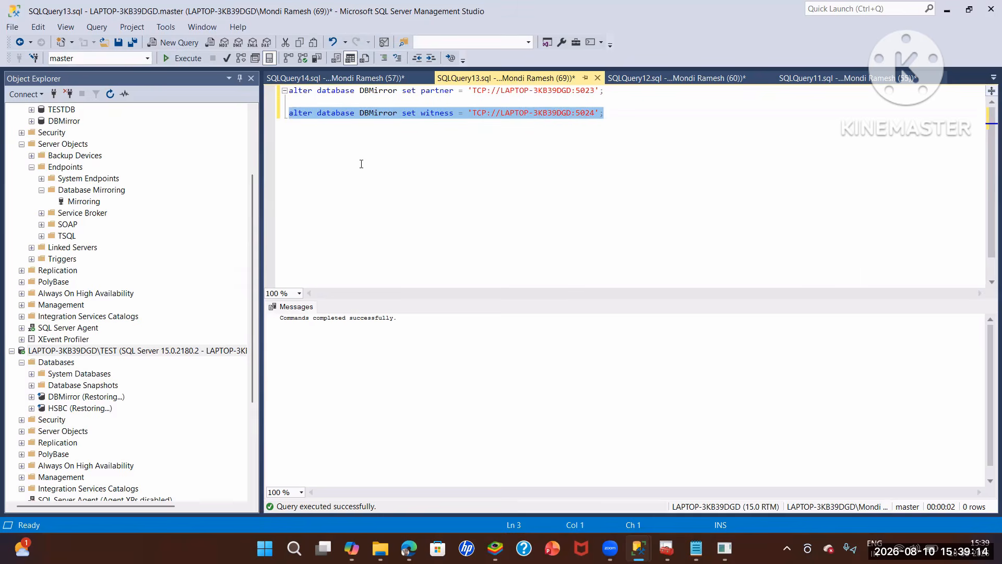
- Refresh DBMirror on the default and TEST instances to check its mirroring state
{"action": "scroll", "coordinate": [61, 211], "scroll_direction": "up", "scroll_amount": 3}
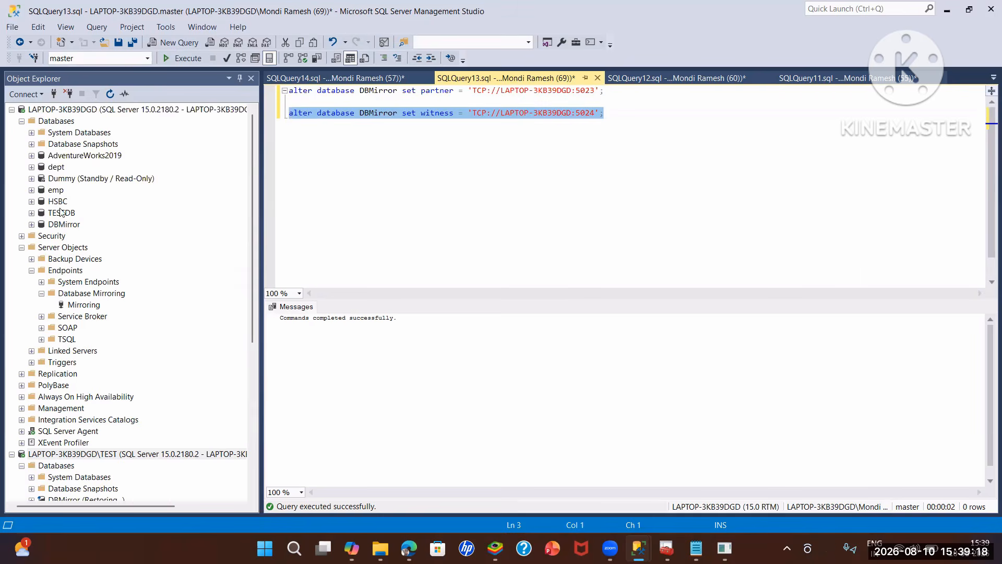
{"action": "left_click", "coordinate": [135, 228]}
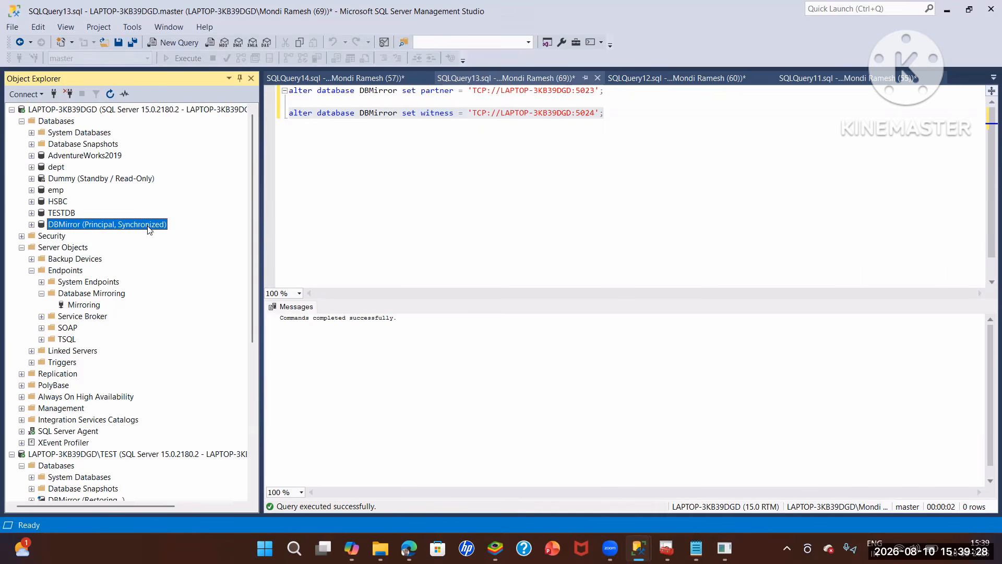
{"action": "scroll", "coordinate": [141, 229], "scroll_direction": "down", "scroll_amount": 1}
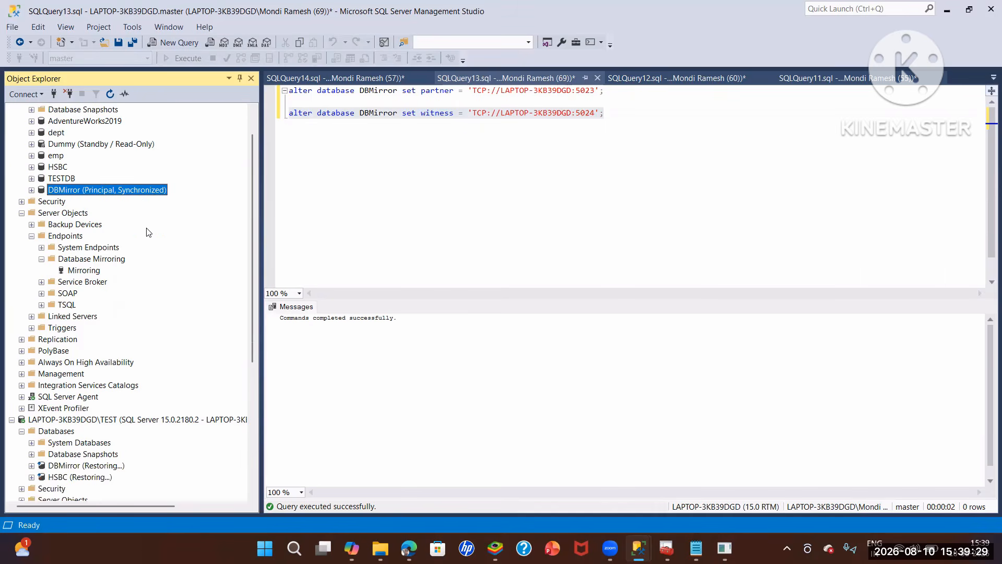
{"action": "right_click", "coordinate": [57, 396]}
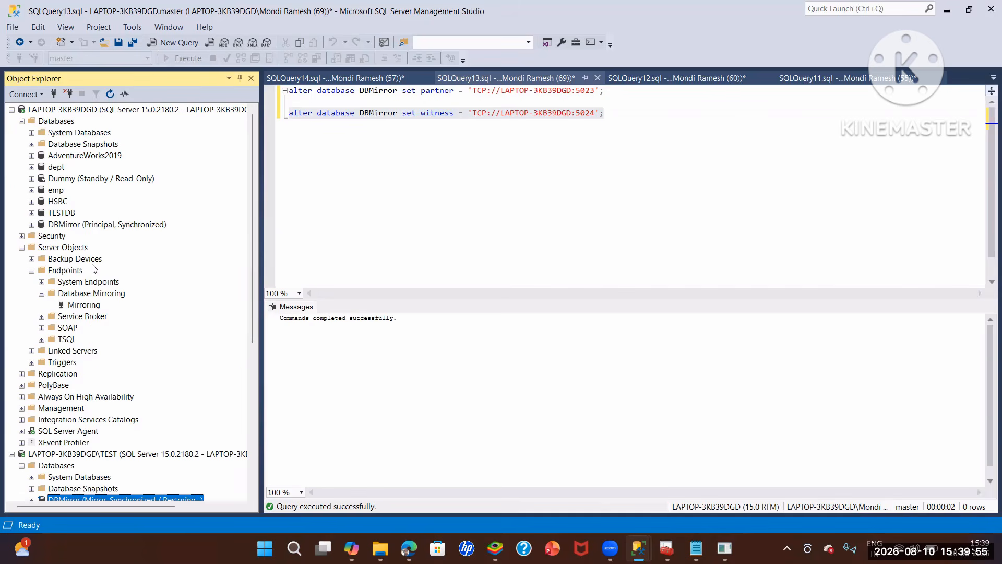
- Open the mirroring properties of DBMirror on the default instance and fail the database over to its mirror
{"action": "right_click", "coordinate": [69, 224]}
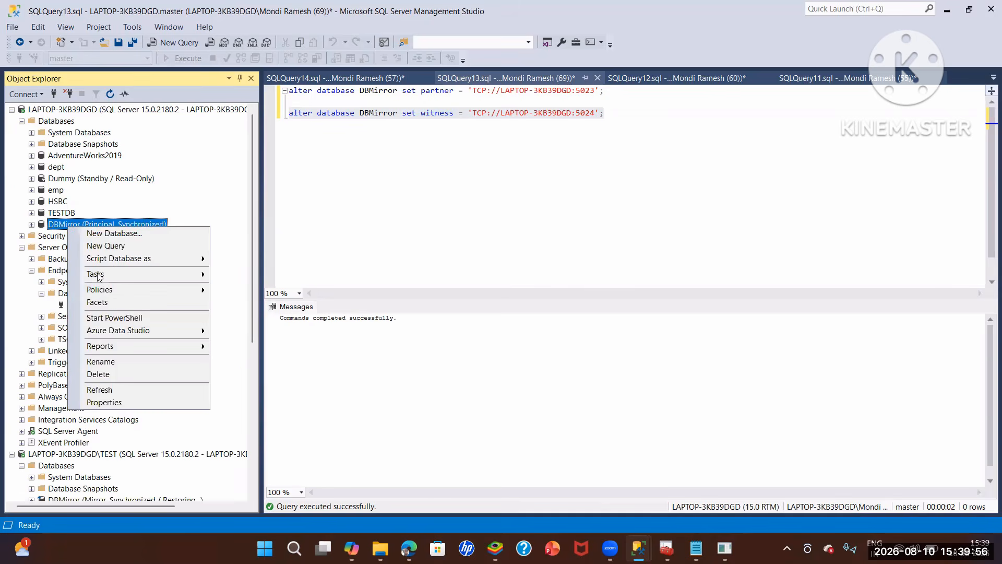
{"action": "mouse_move", "coordinate": [98, 277]}
{"action": "left_click", "coordinate": [243, 292]}
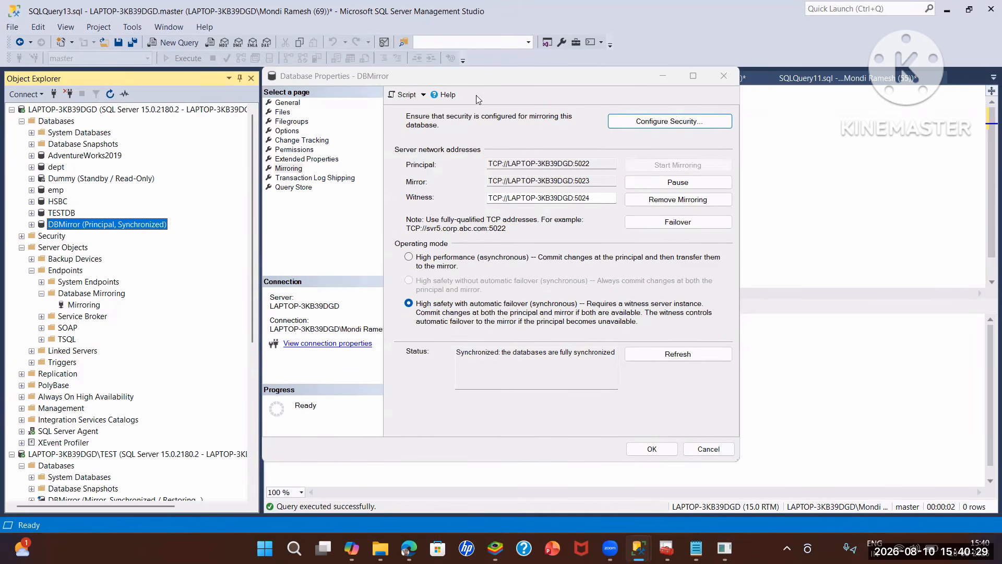
{"action": "left_click", "coordinate": [693, 225]}
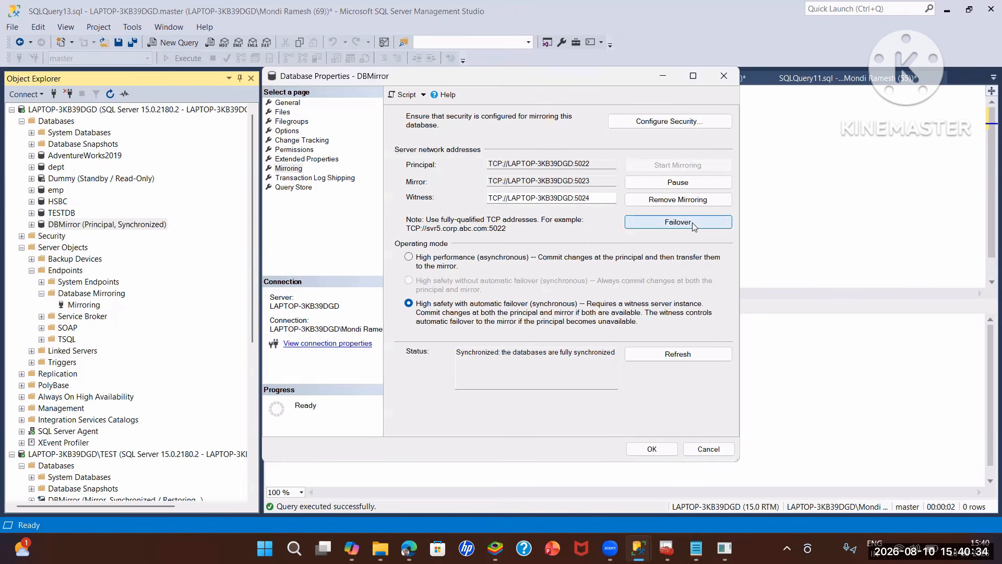
{"action": "left_click", "coordinate": [618, 314]}
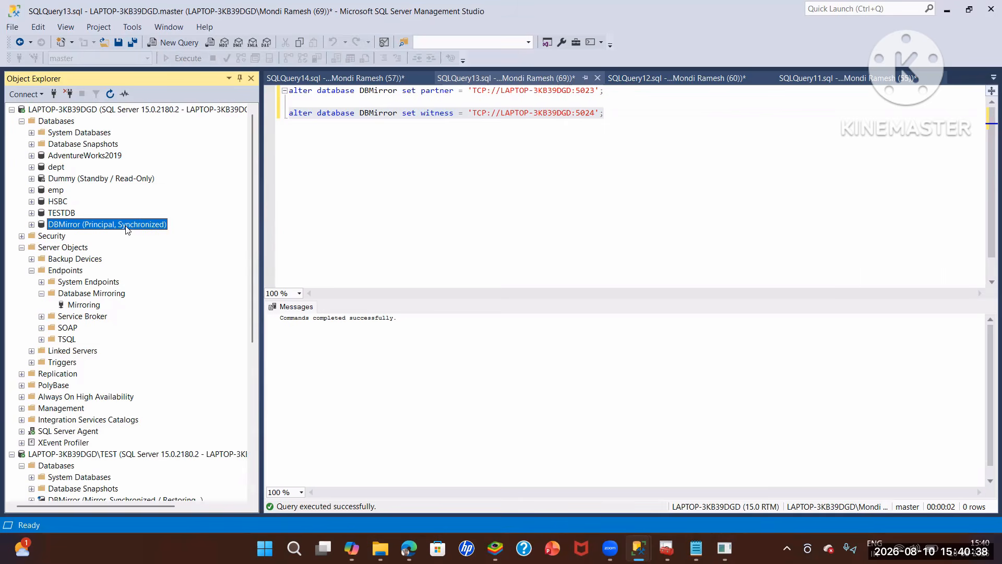
- Refresh DBMirror on both instances to check the roles after the failover
{"action": "right_click", "coordinate": [125, 230]}
{"action": "left_click", "coordinate": [151, 388]}
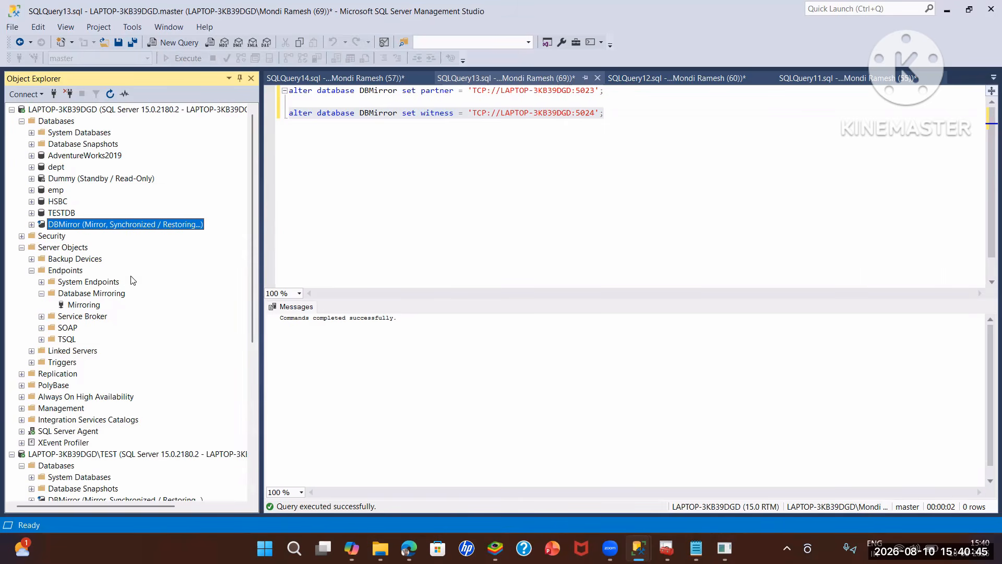
{"action": "scroll", "coordinate": [113, 402], "scroll_direction": "down", "scroll_amount": 3}
{"action": "left_click", "coordinate": [113, 398]}
{"action": "right_click", "coordinate": [111, 397]}
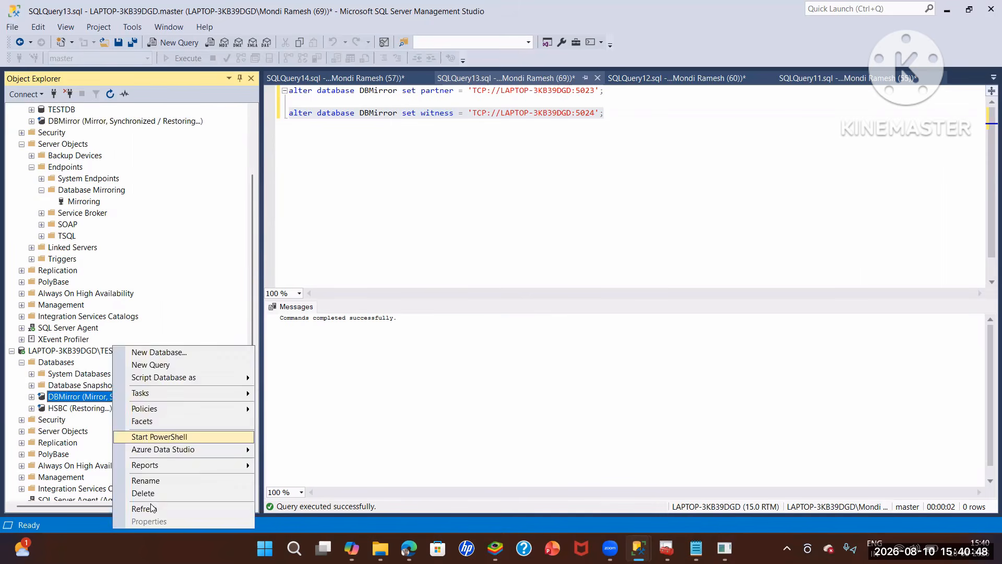
{"action": "left_click", "coordinate": [128, 510]}
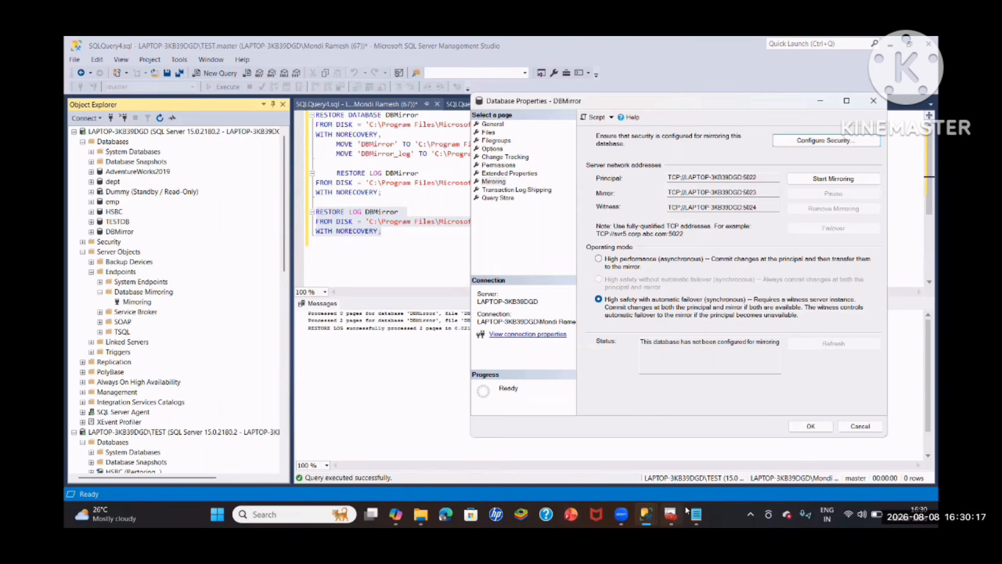
- Open a new query on the default instance and begin the statement "alter database DBMirror set partner"
{"action": "right_click", "coordinate": [138, 131]}
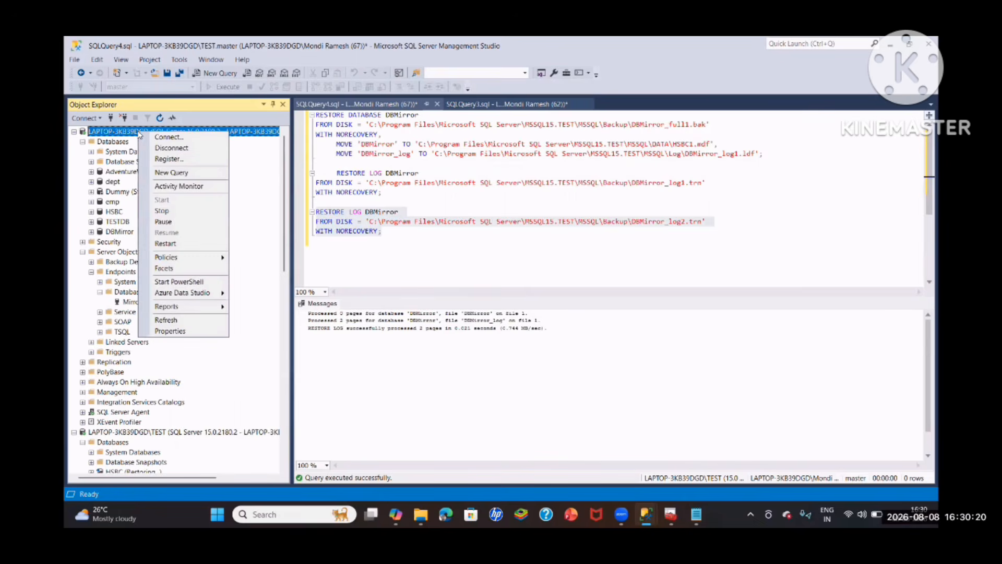
{"action": "left_click", "coordinate": [162, 172]}
{"action": "type", "text": "a"}
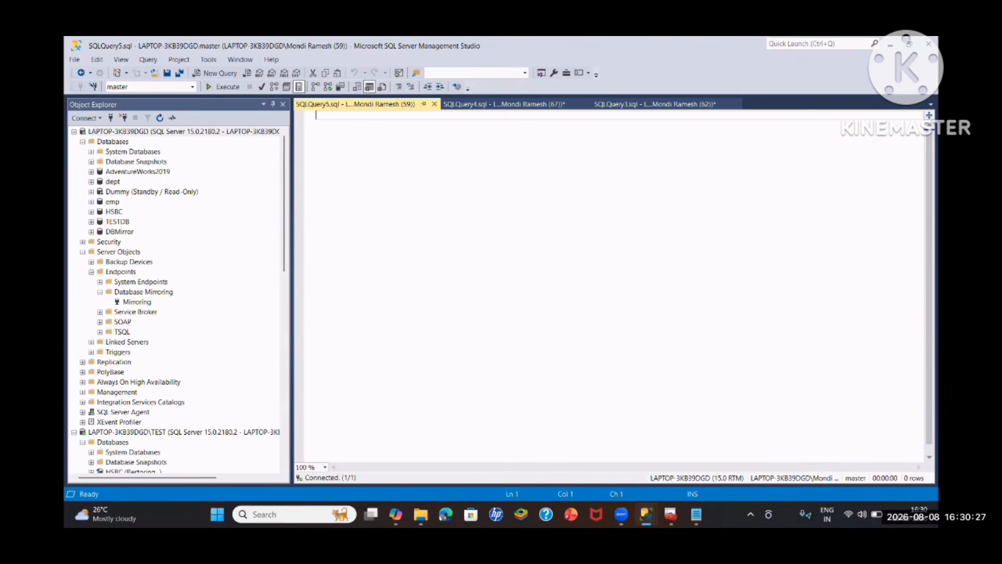
{"action": "type", "text": "lter "}
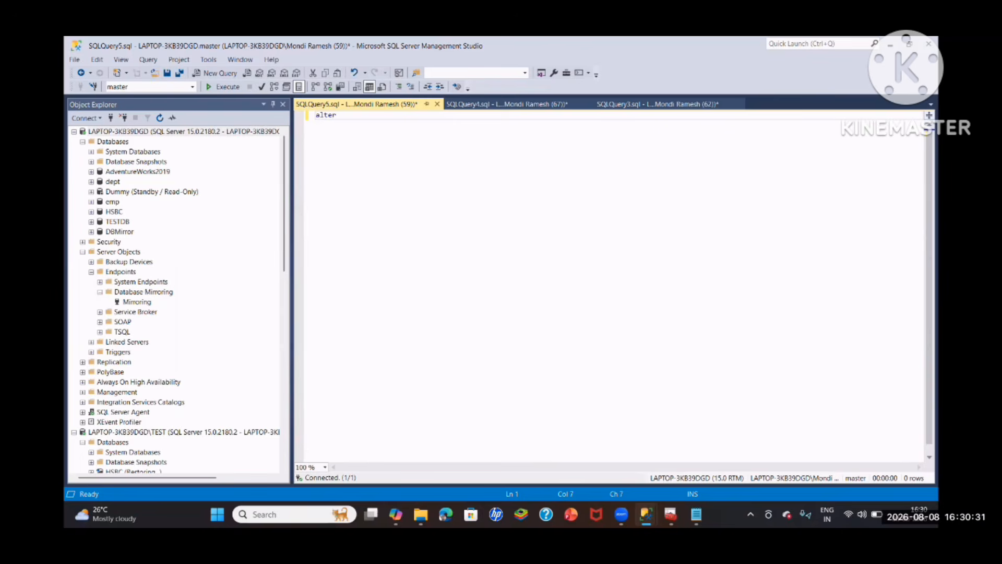
{"action": "type", "text": "database DBMirror set partner ="}
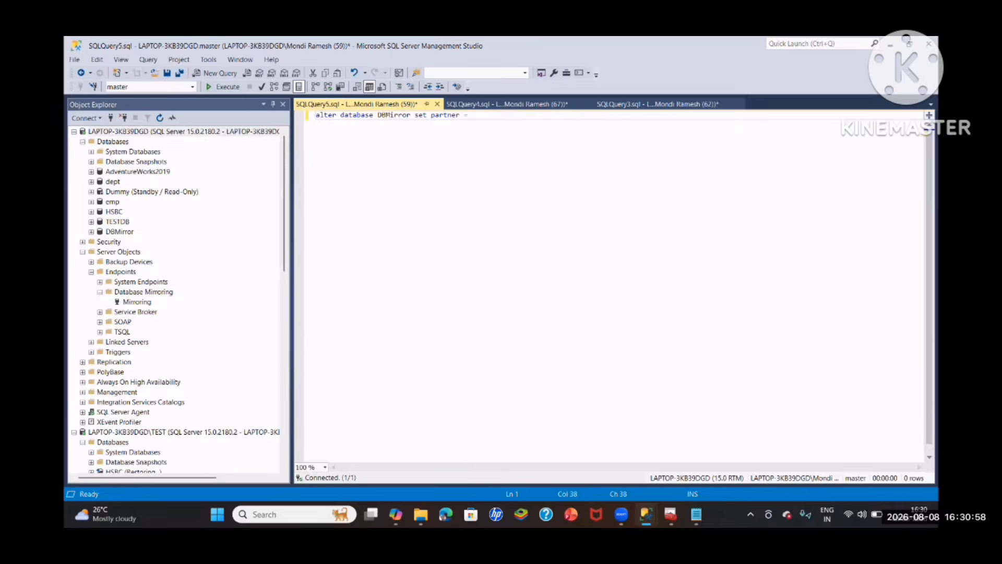
- Complete the partner statement with the mirror address 'TCP://LAPTOP-3KB39DGD:5023'; copied from the DBMirror mirroring properties
{"action": "mouse_move", "coordinate": [646, 515]}
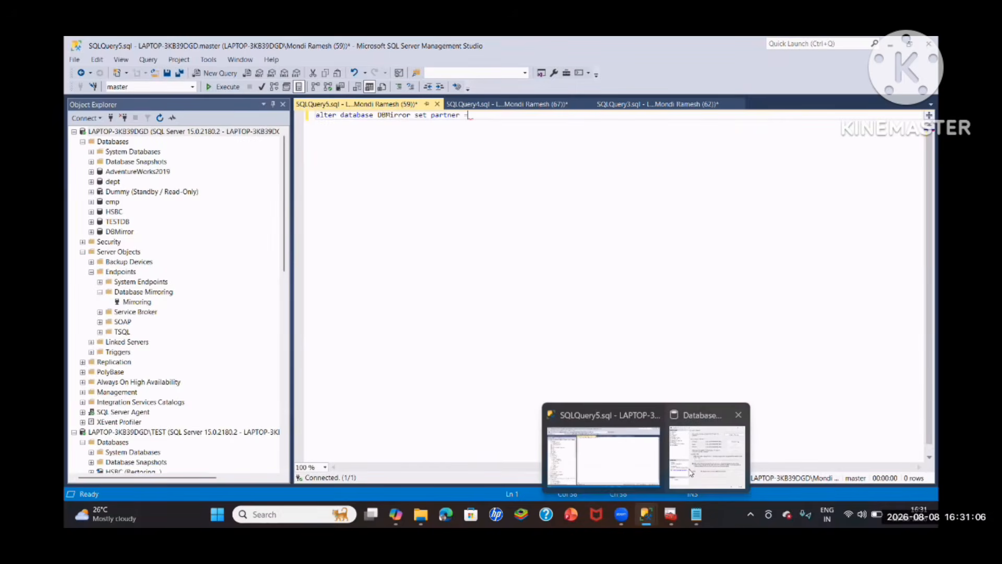
{"action": "left_click", "coordinate": [713, 449]}
{"action": "left_click_drag", "start_coordinate": [766, 193], "coordinate": [669, 195]}
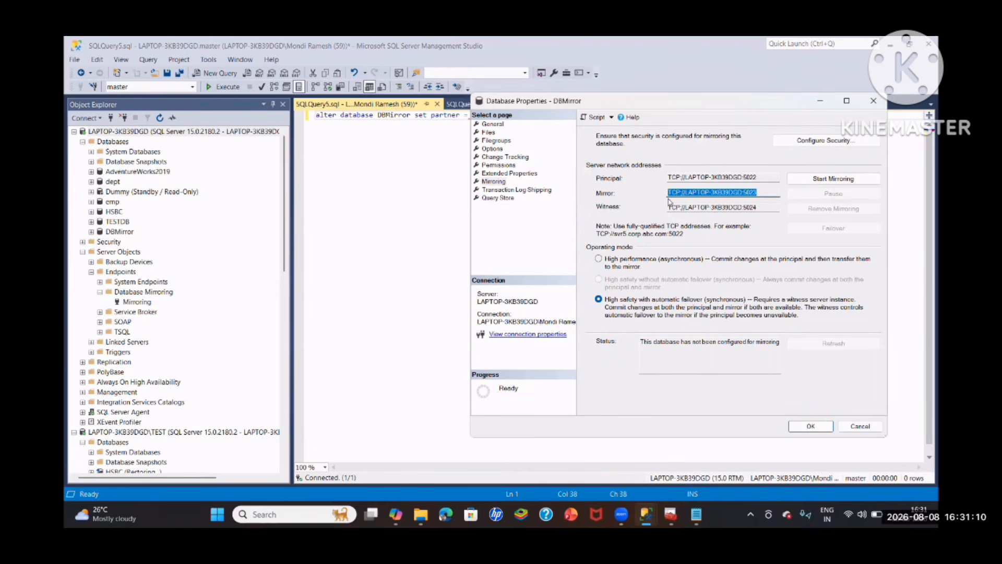
{"action": "left_click", "coordinate": [334, 211]}
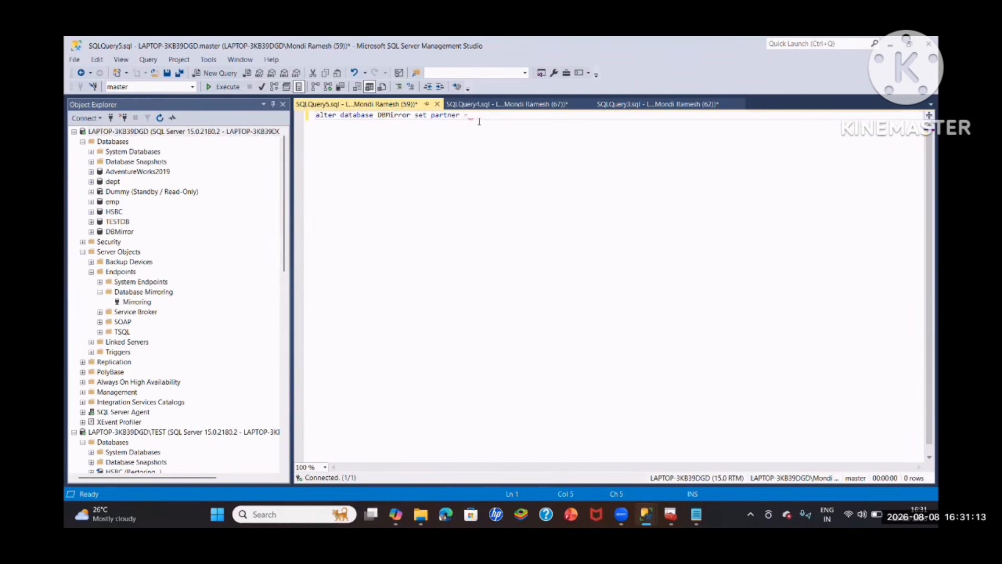
{"action": "type", "text": "'"}
{"action": "key", "text": "ctrl+v"}
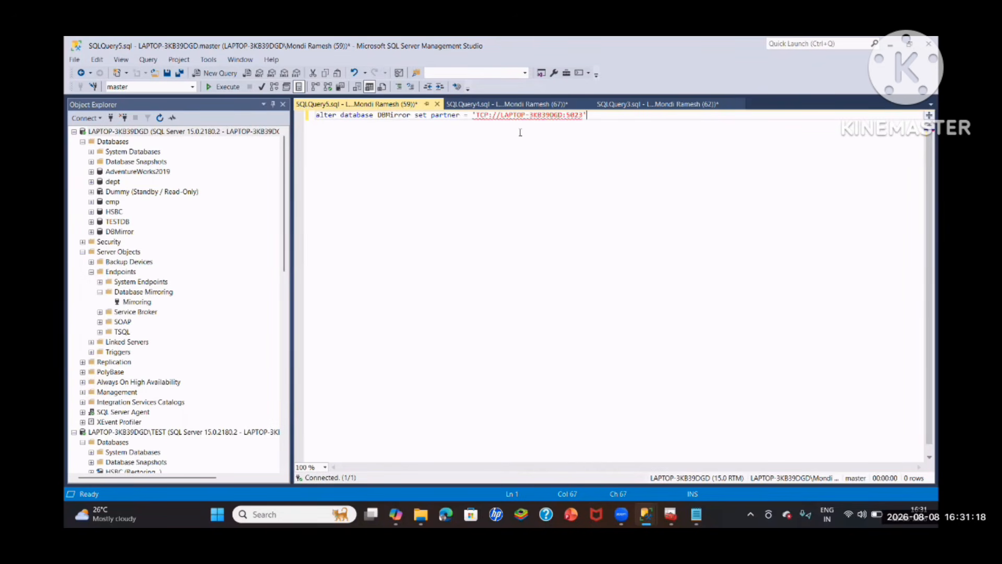
{"action": "type", "text": "';"}
- Copy the partner statement into a new query on the TEST instance, change the port to 5022 and run it
{"action": "scroll", "coordinate": [147, 392], "scroll_direction": "down", "scroll_amount": 1}
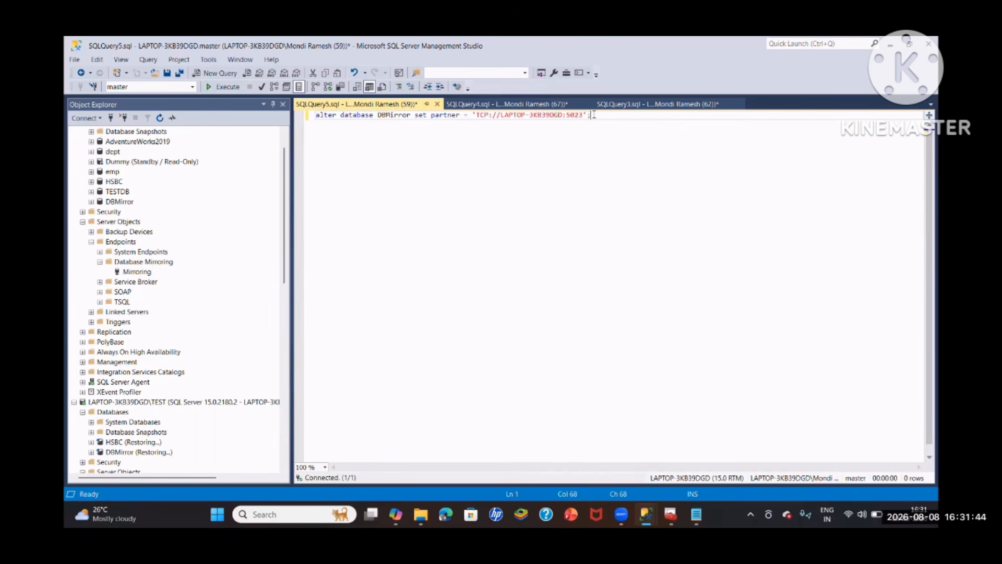
{"action": "left_click_drag", "start_coordinate": [594, 115], "coordinate": [315, 115]}
{"action": "left_click", "coordinate": [224, 87]}
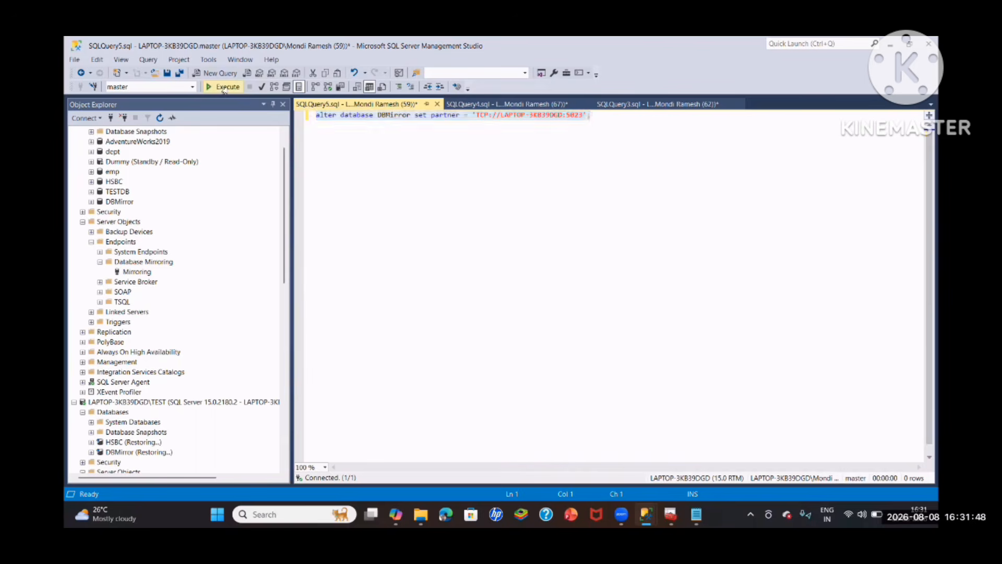
{"action": "scroll", "coordinate": [178, 293], "scroll_direction": "down", "scroll_amount": 2}
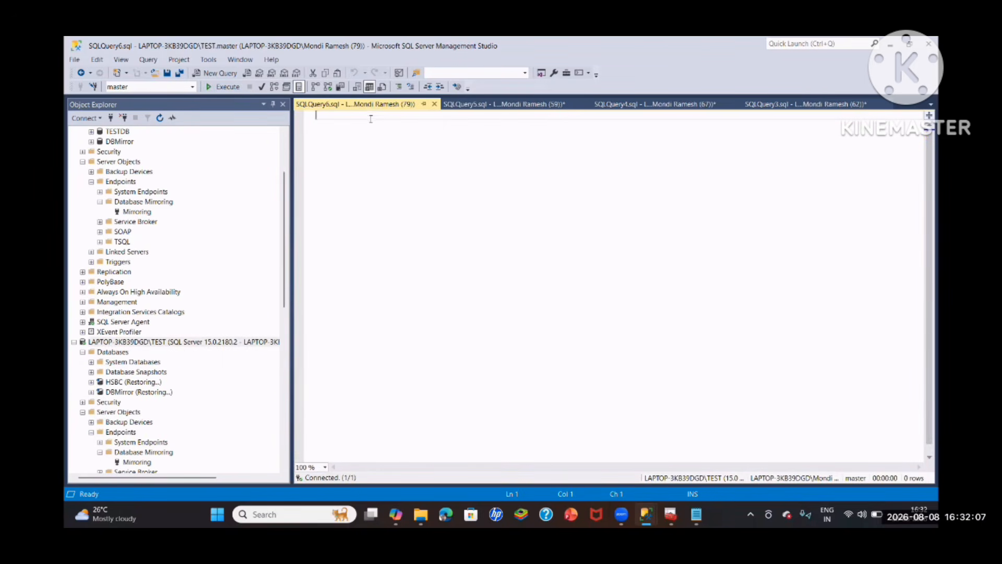
{"action": "key", "text": "ctrl+v"}
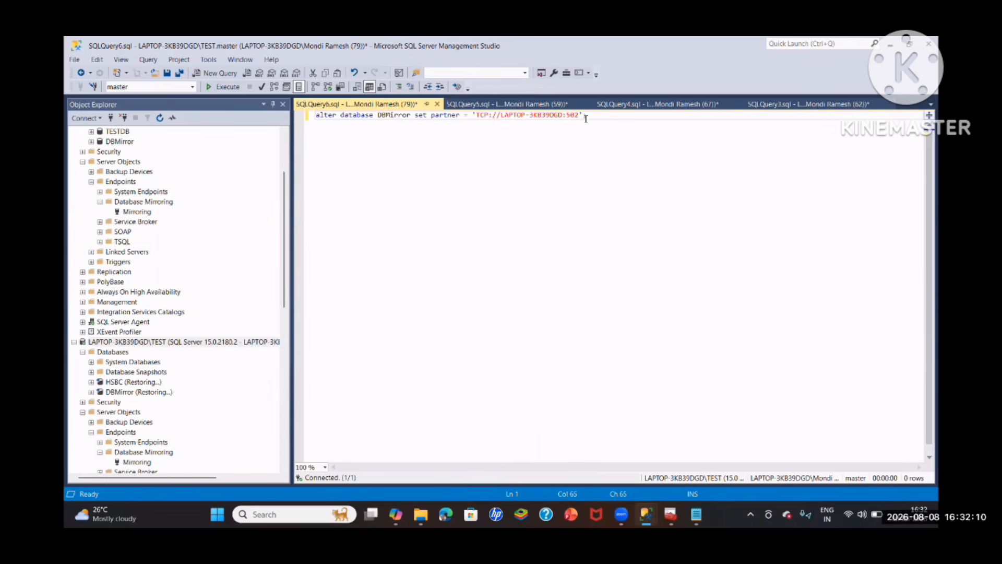
{"action": "type", "text": "2"}
{"action": "key", "text": "ctrl+a"}
{"action": "key", "text": "F5"}
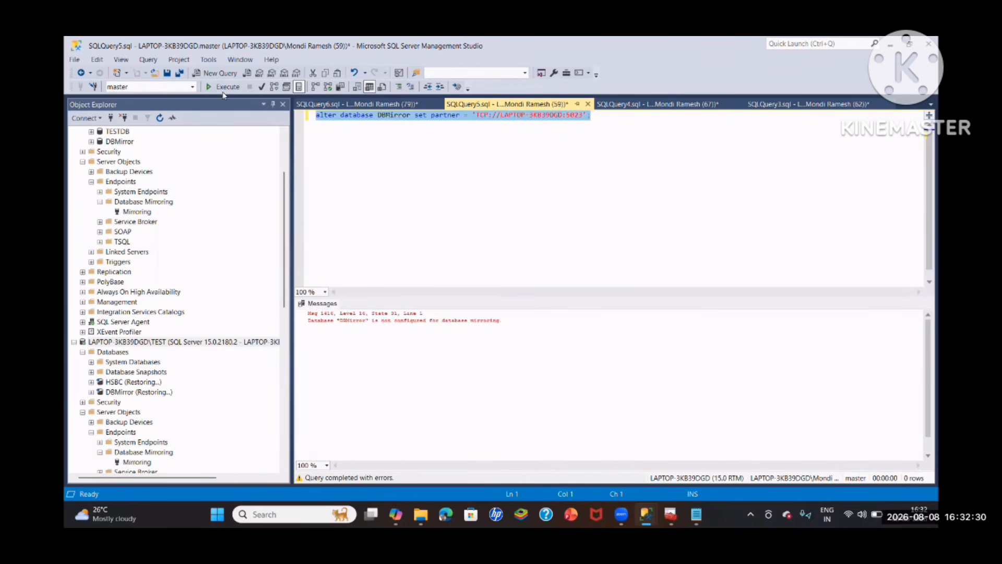
- Run the DBMirror partner statement for port 5023 on the default instance
{"action": "left_click", "coordinate": [224, 90]}
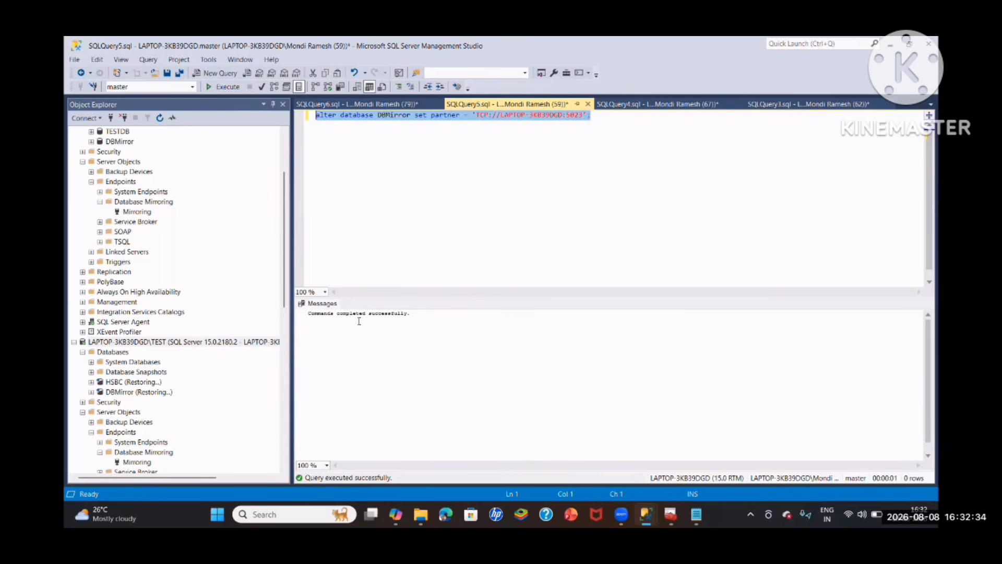
{"action": "scroll", "coordinate": [162, 211], "scroll_direction": "up", "scroll_amount": 2}
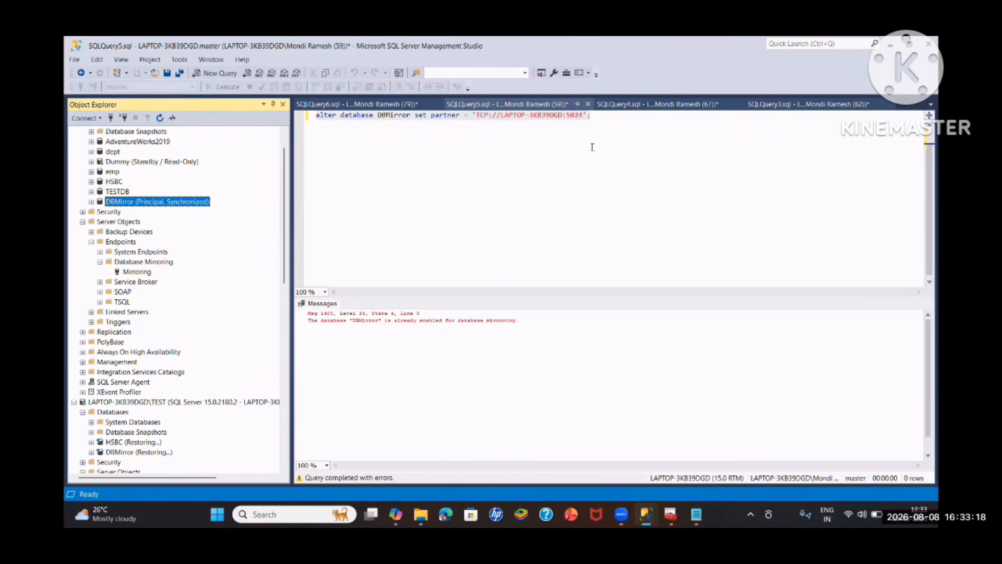
- Review the open DBMirror backup, restore and partner queries for the default and TEST instances
{"action": "left_click", "coordinate": [783, 105]}
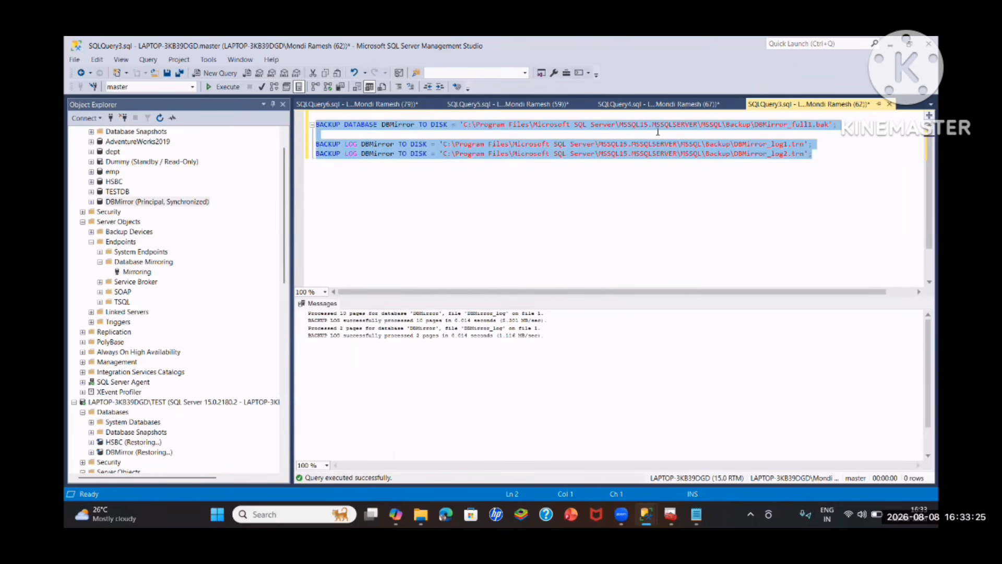
{"action": "left_click", "coordinate": [357, 153]}
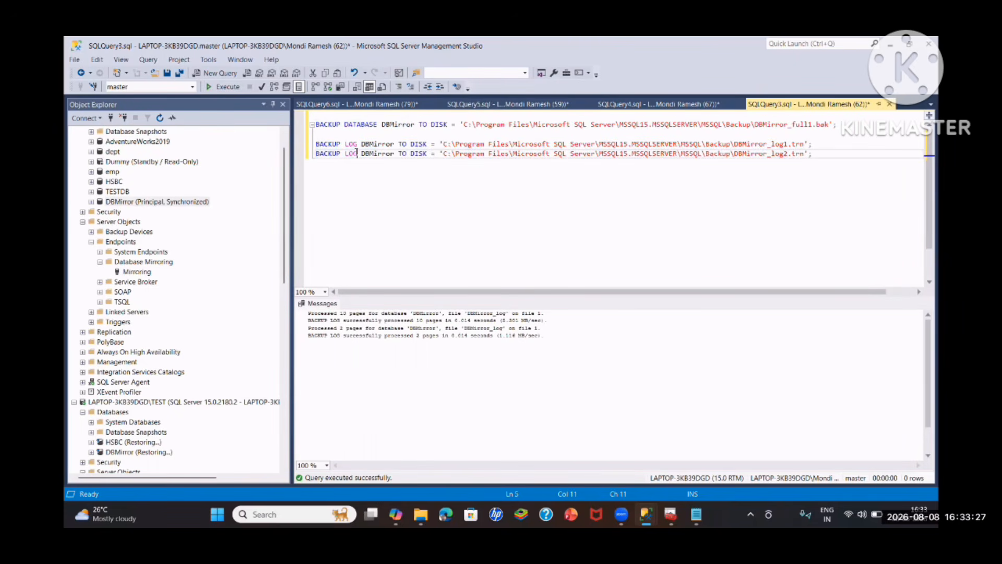
{"action": "left_click", "coordinate": [689, 105]}
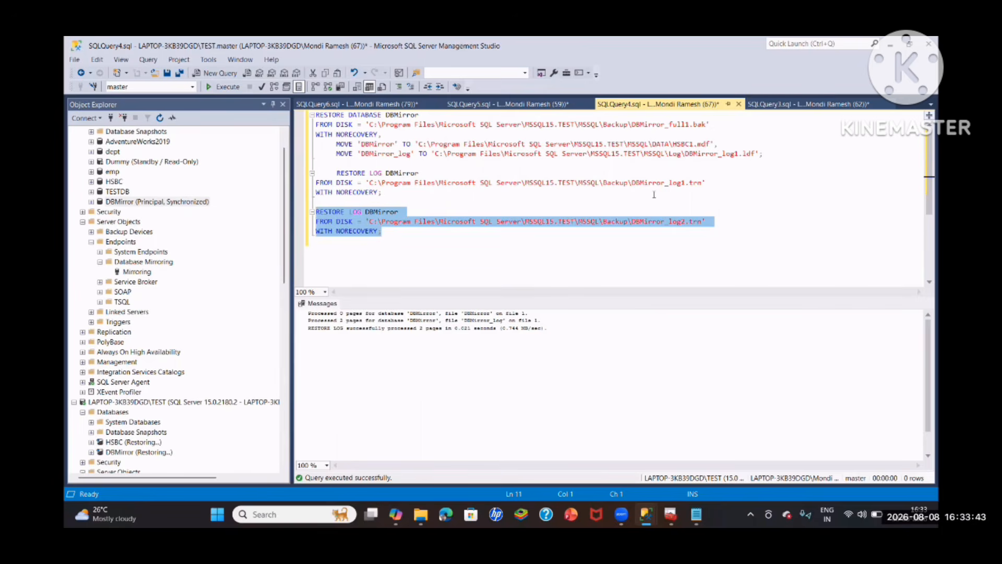
{"action": "left_click", "coordinate": [448, 107]}
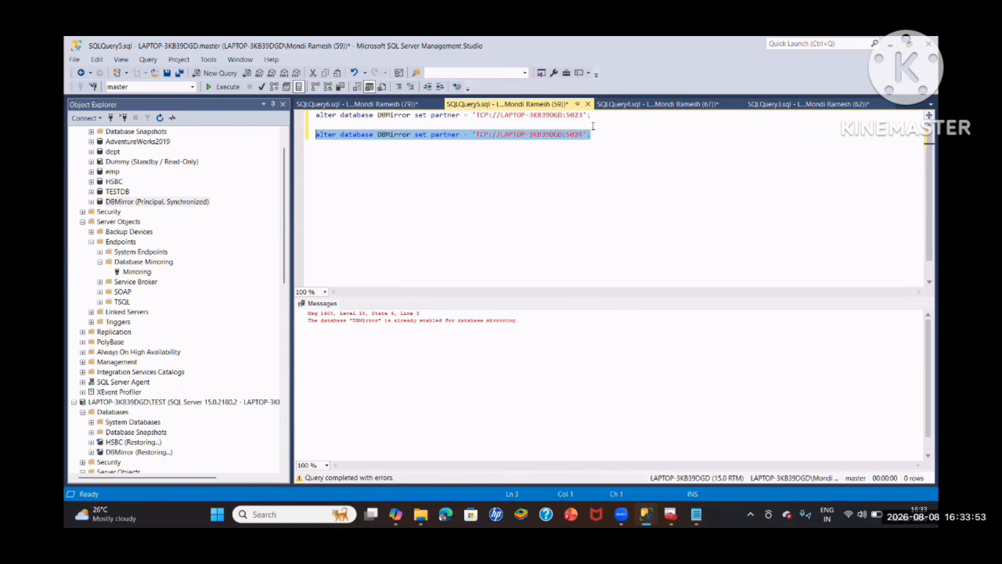
{"action": "left_click", "coordinate": [399, 106]}
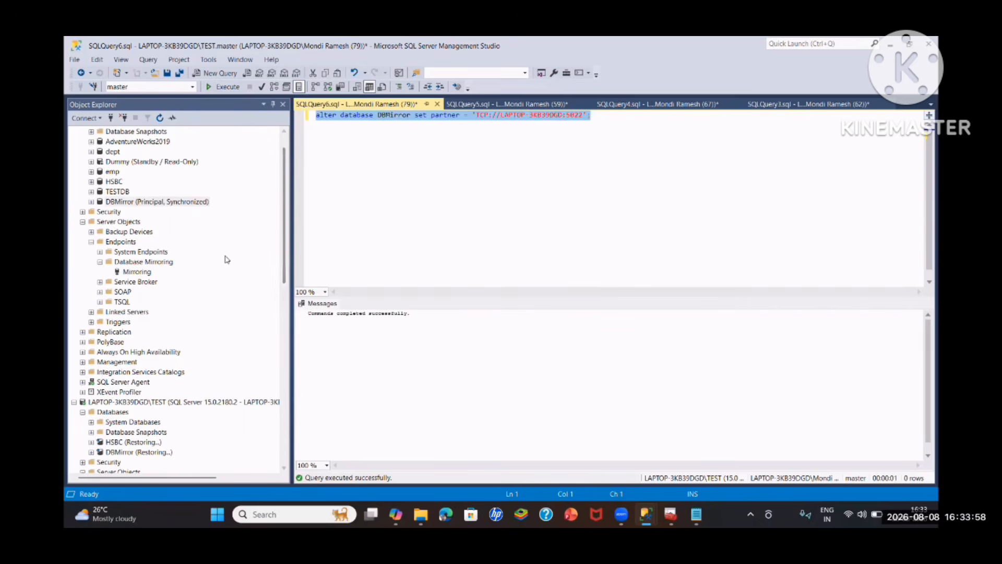
- Refresh DBMirror on the default instance and on TEST to check the mirroring state of both copies
{"action": "scroll", "coordinate": [224, 257], "scroll_direction": "down", "scroll_amount": 4}
{"action": "scroll", "coordinate": [224, 257], "scroll_direction": "up", "scroll_amount": 5}
{"action": "right_click", "coordinate": [131, 231]}
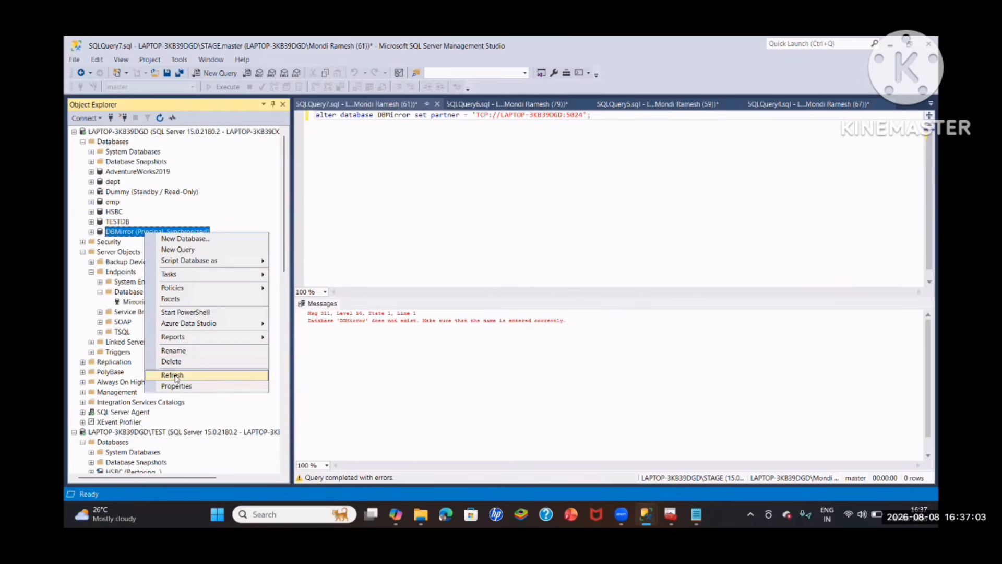
{"action": "left_click", "coordinate": [174, 376]}
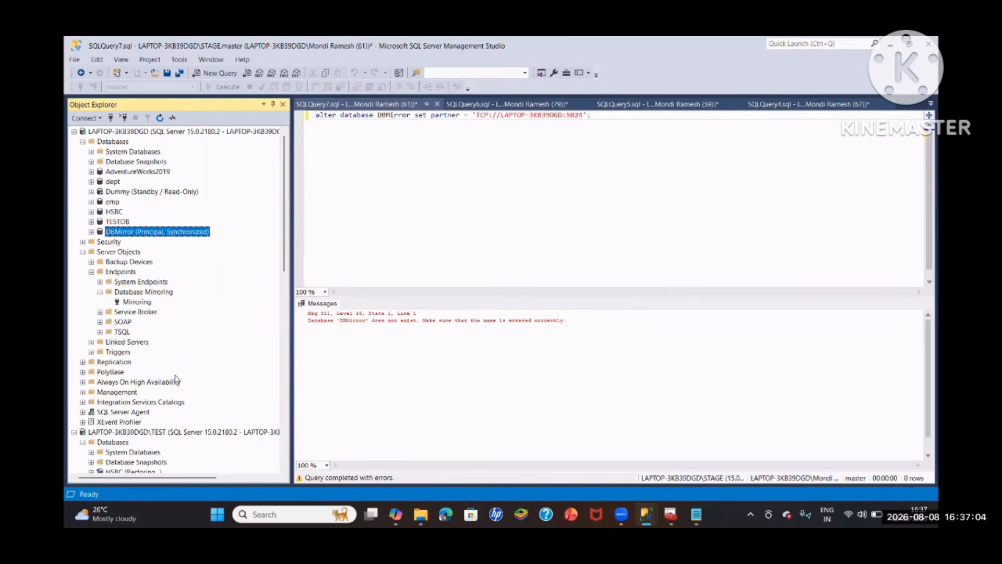
{"action": "scroll", "coordinate": [191, 261], "scroll_direction": "down", "scroll_amount": 3}
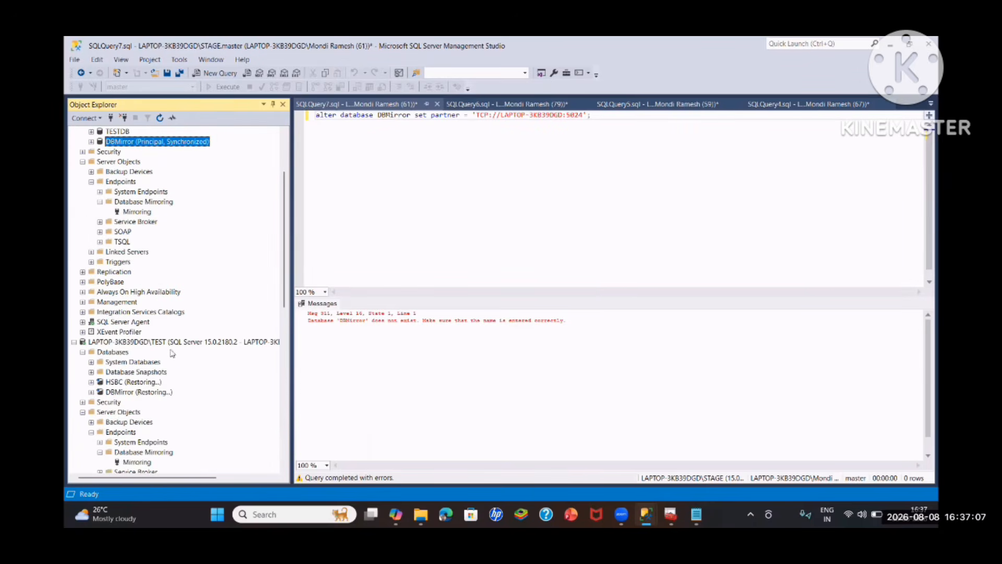
{"action": "scroll", "coordinate": [191, 273], "scroll_direction": "down", "scroll_amount": 1}
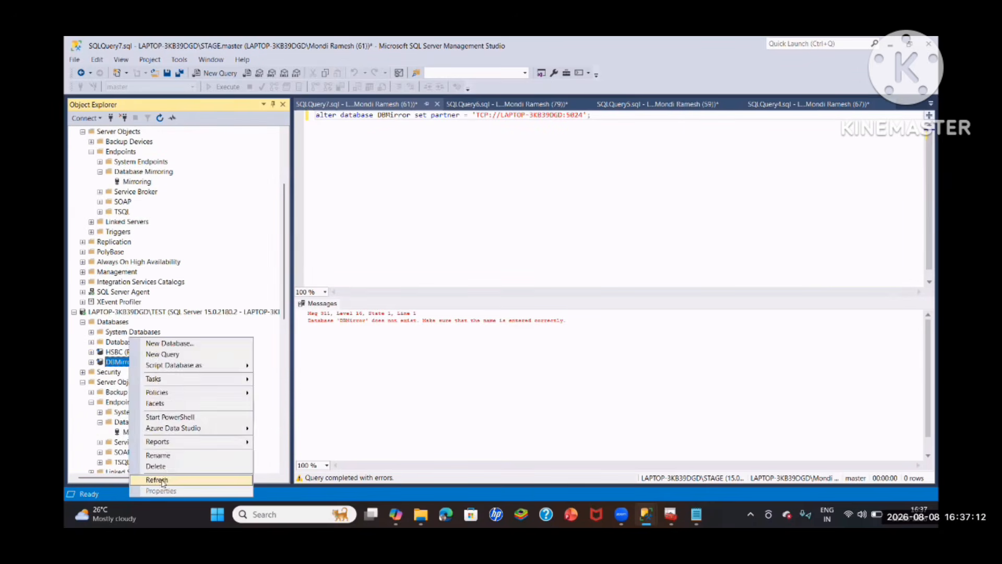
{"action": "left_click", "coordinate": [162, 479]}
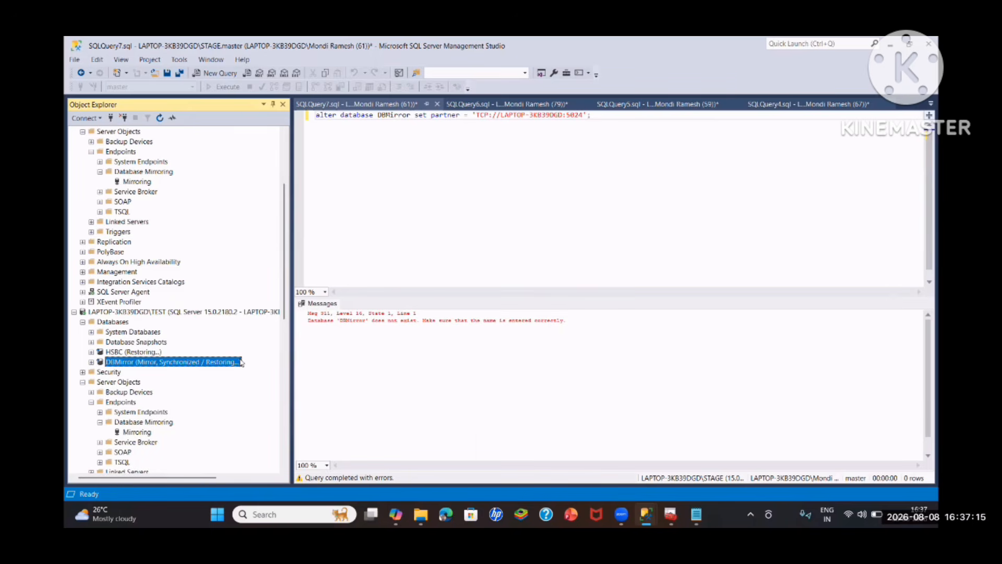
- Refresh the STAGE instance and compare the DBMirror entries of the default and TEST instances
{"action": "scroll", "coordinate": [124, 382], "scroll_direction": "down", "scroll_amount": 8}
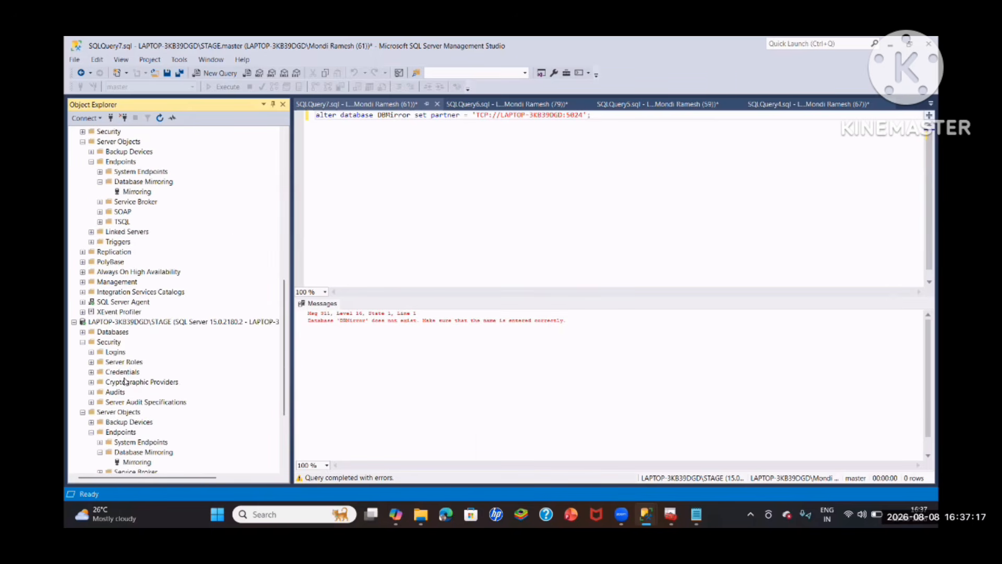
{"action": "left_click", "coordinate": [148, 320]}
{"action": "key", "text": "F5"}
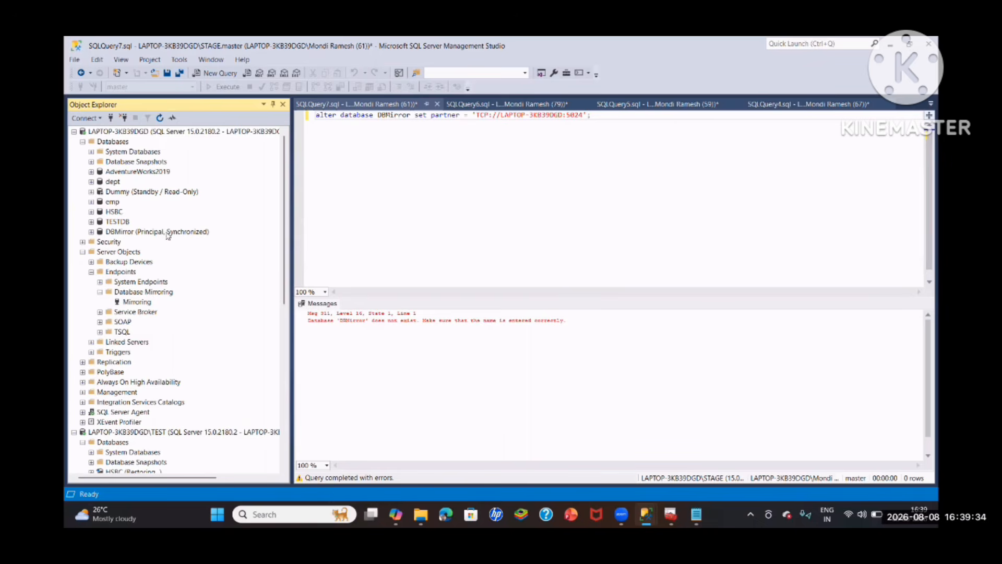
{"action": "scroll", "coordinate": [147, 273], "scroll_direction": "down", "scroll_amount": 2}
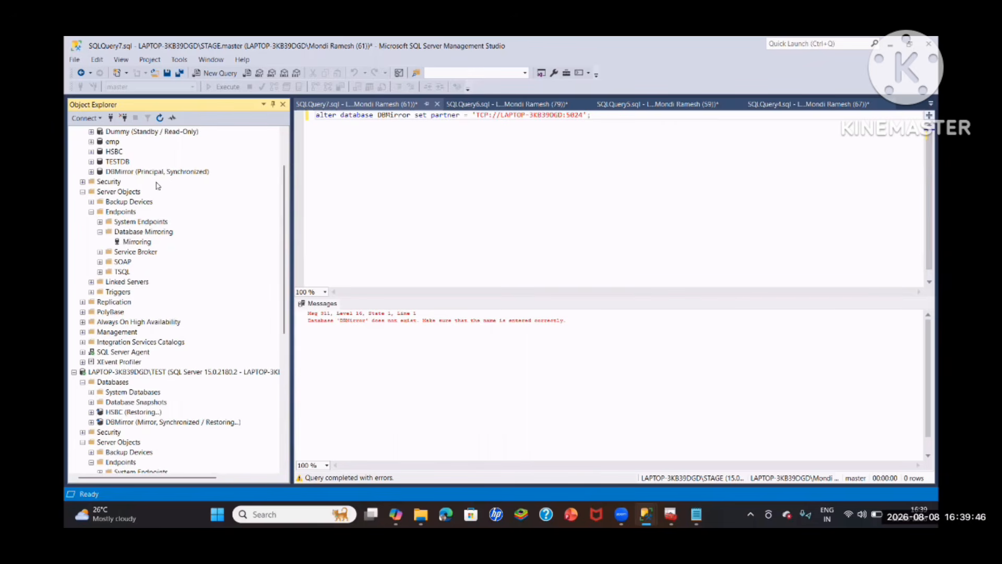
{"action": "scroll", "coordinate": [191, 382], "scroll_direction": "down", "scroll_amount": 1}
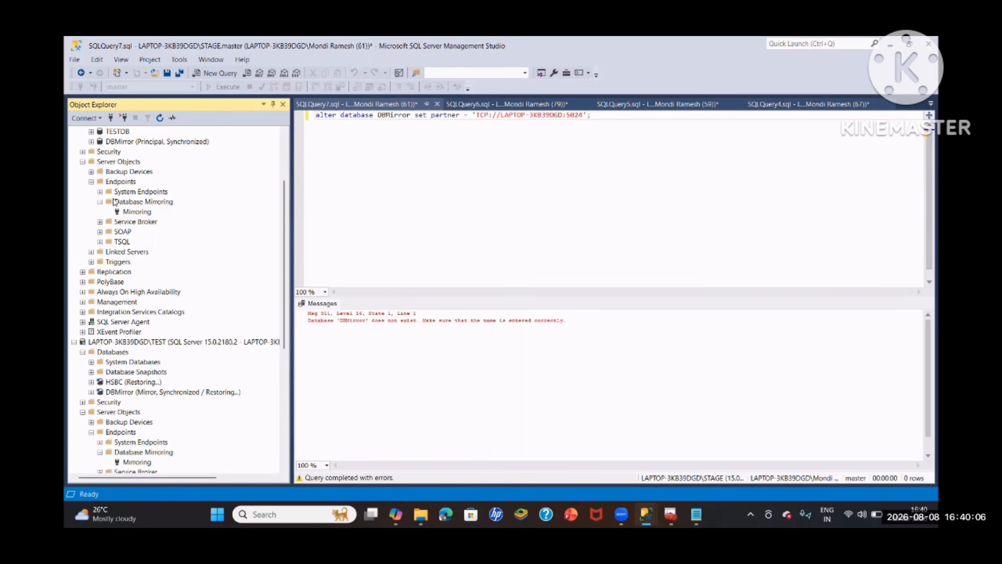
- Open the mirroring properties of DBMirror on the default instance and confirm a manual failover to the mirror
{"action": "right_click", "coordinate": [151, 232]}
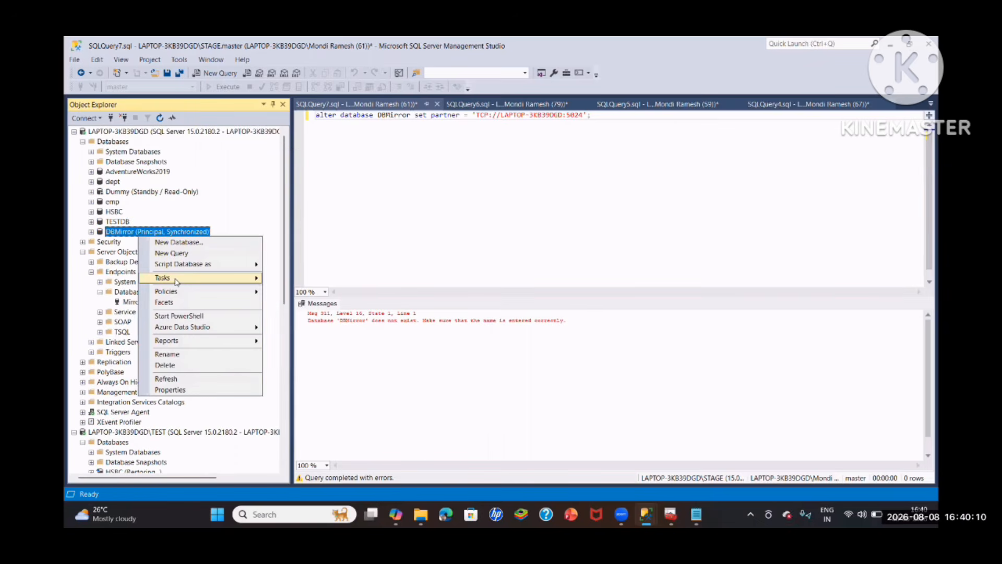
{"action": "mouse_move", "coordinate": [199, 277]}
{"action": "left_click", "coordinate": [302, 291]}
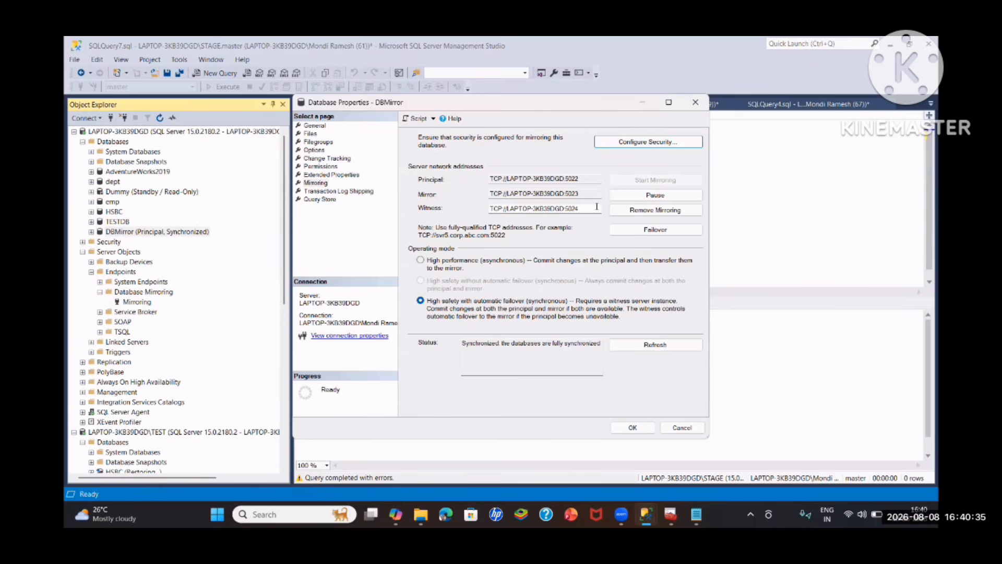
{"action": "left_click", "coordinate": [663, 231]}
{"action": "left_click", "coordinate": [599, 310]}
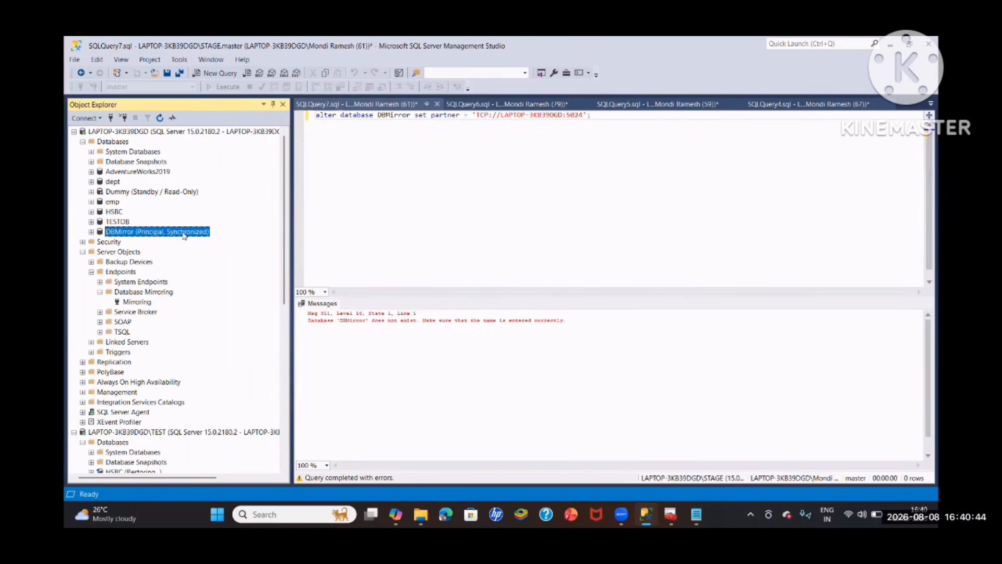
- Refresh DBMirror on the default and TEST instances to check which one holds each role after the failover
{"action": "right_click", "coordinate": [168, 233]}
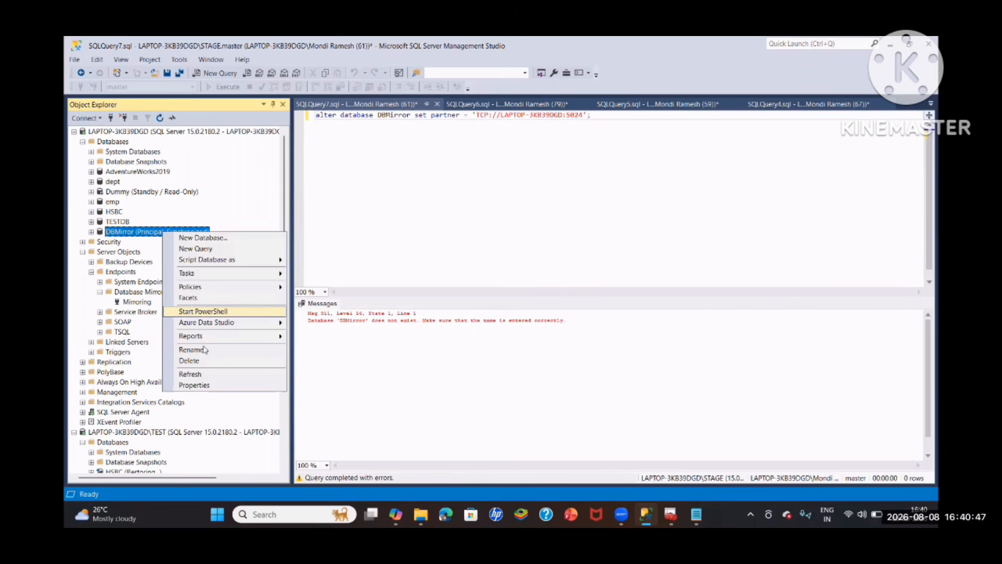
{"action": "left_click", "coordinate": [198, 374]}
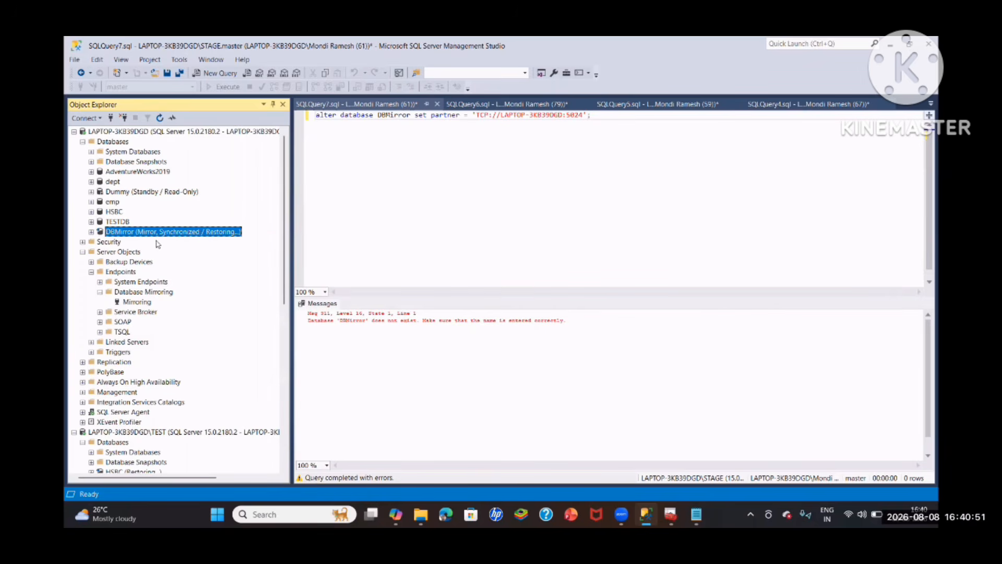
{"action": "scroll", "coordinate": [212, 246], "scroll_direction": "down", "scroll_amount": 3}
{"action": "scroll", "coordinate": [151, 295], "scroll_direction": "down", "scroll_amount": 2}
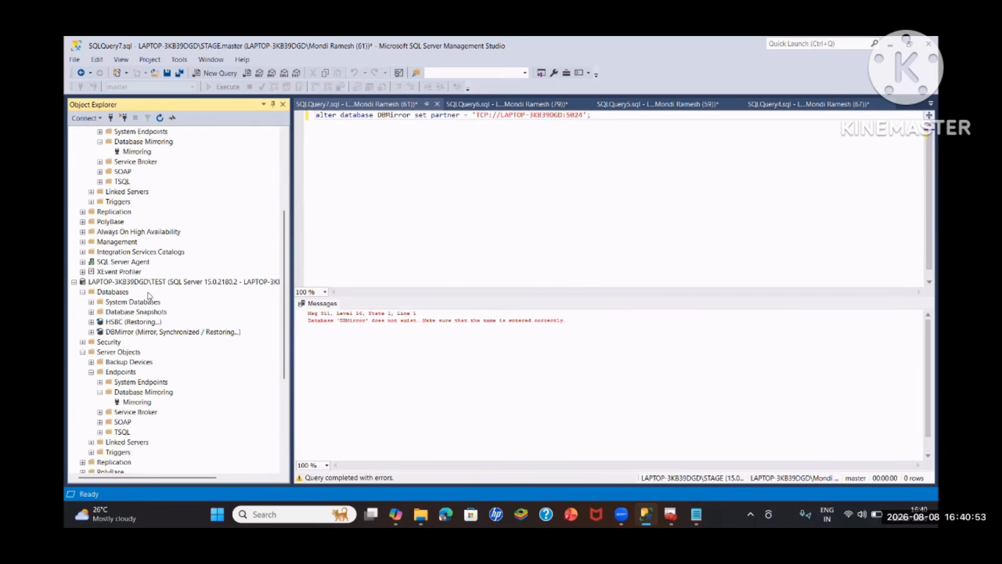
{"action": "right_click", "coordinate": [153, 333]}
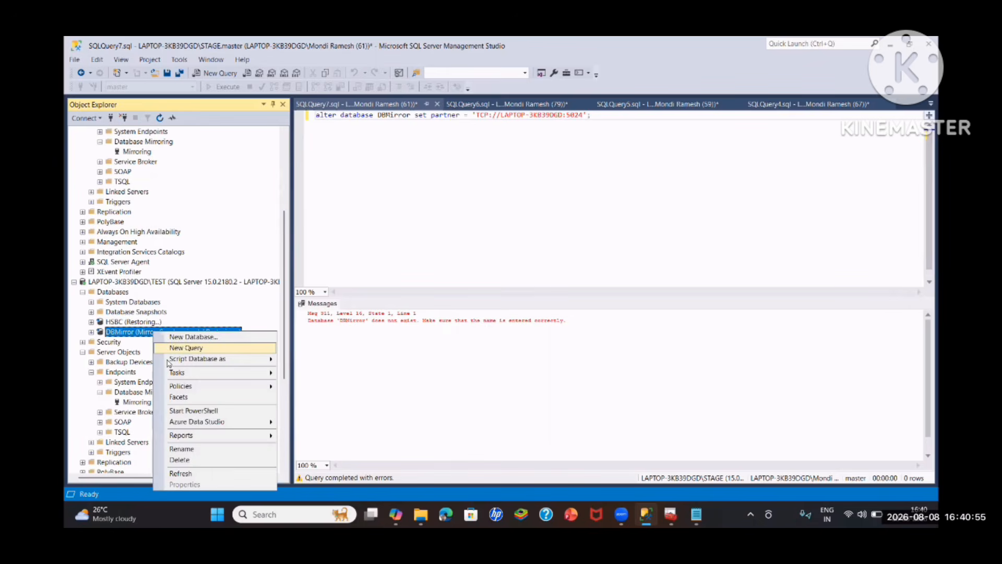
{"action": "left_click", "coordinate": [182, 474]}
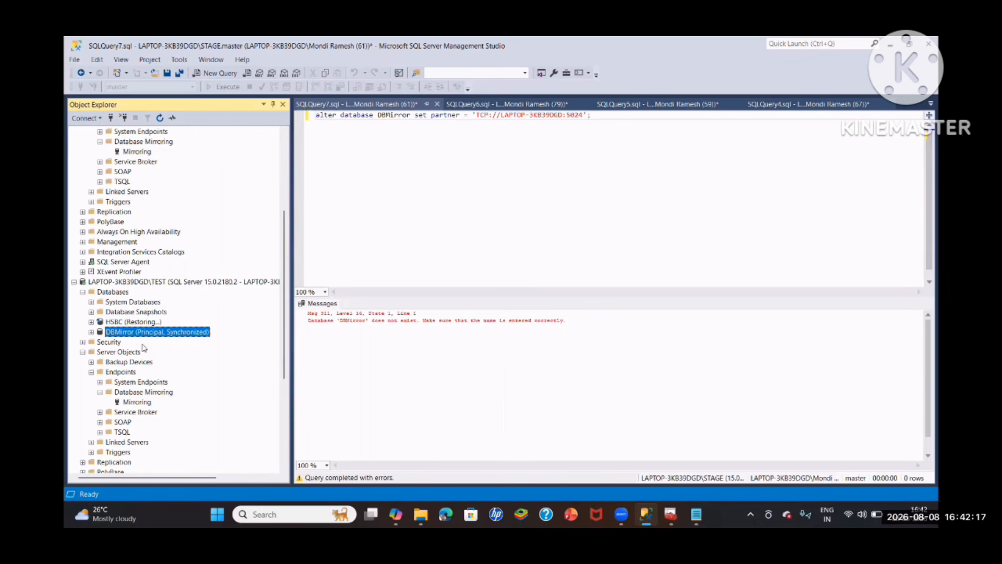
- Switch to SQL Server Configuration Manager and stop the SQL Server (TEST) service
{"action": "scroll", "coordinate": [165, 239], "scroll_direction": "up", "scroll_amount": 3}
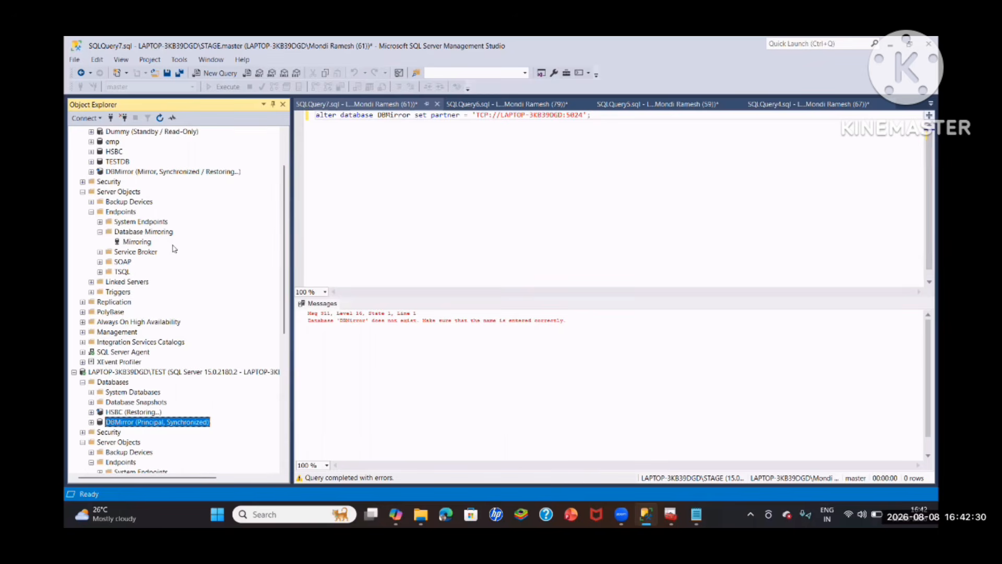
{"action": "mouse_move", "coordinate": [421, 514]}
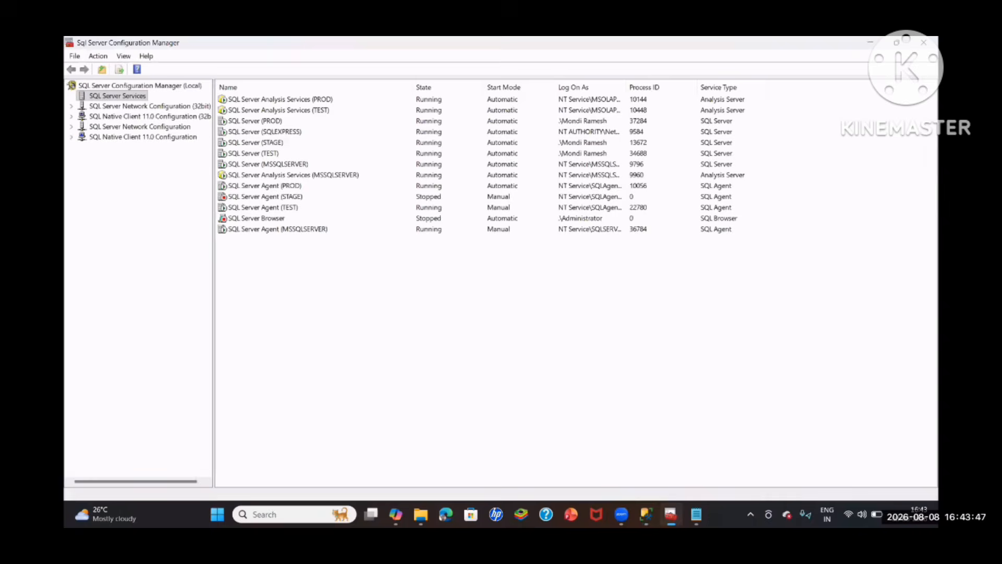
{"action": "right_click", "coordinate": [272, 154]}
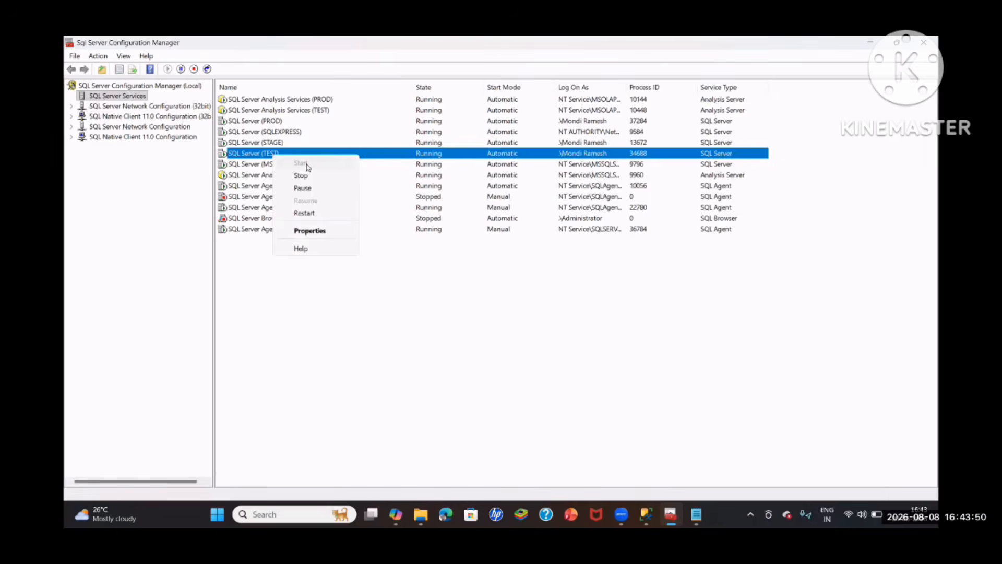
{"action": "left_click", "coordinate": [301, 176]}
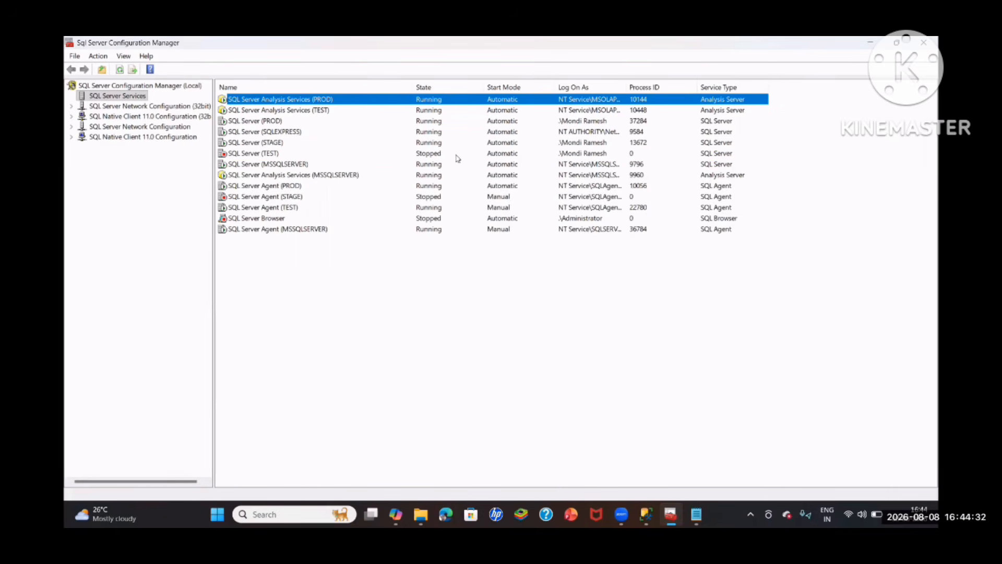
- Switch to SQL Server Management Studio and check the mirroring state of DBMirror on the default instance
{"action": "mouse_move", "coordinate": [647, 514]}
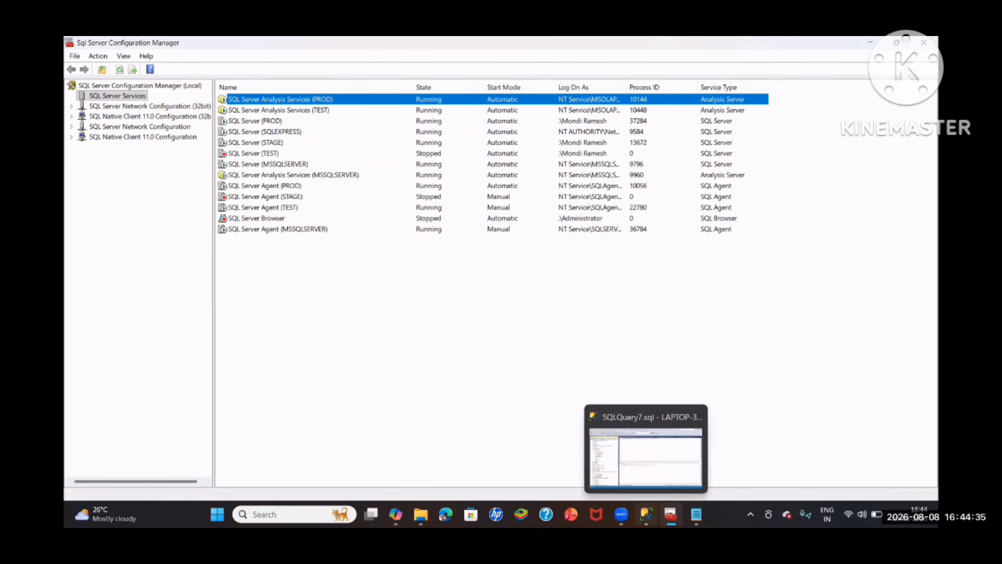
{"action": "left_click", "coordinate": [630, 463]}
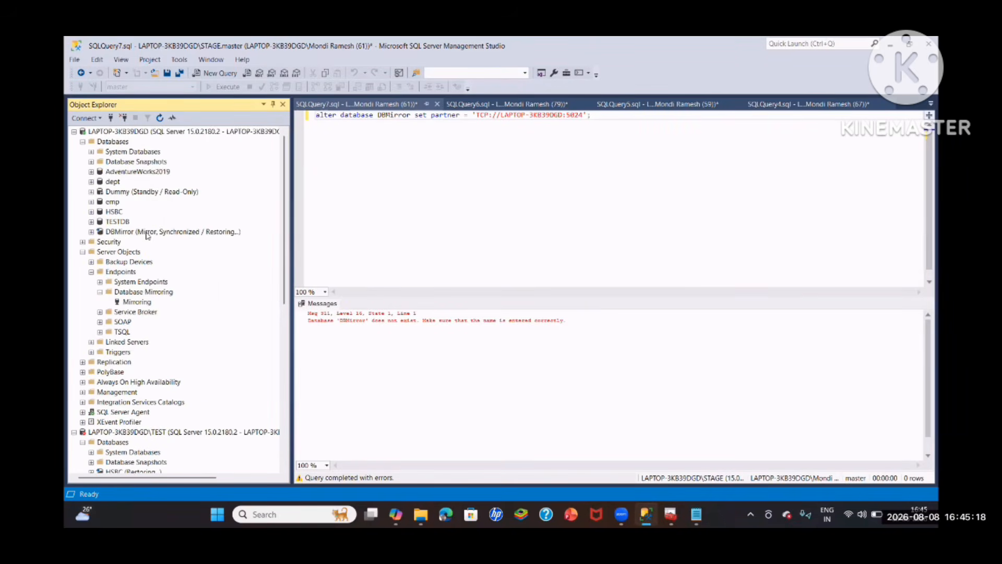
{"action": "left_click", "coordinate": [145, 232]}
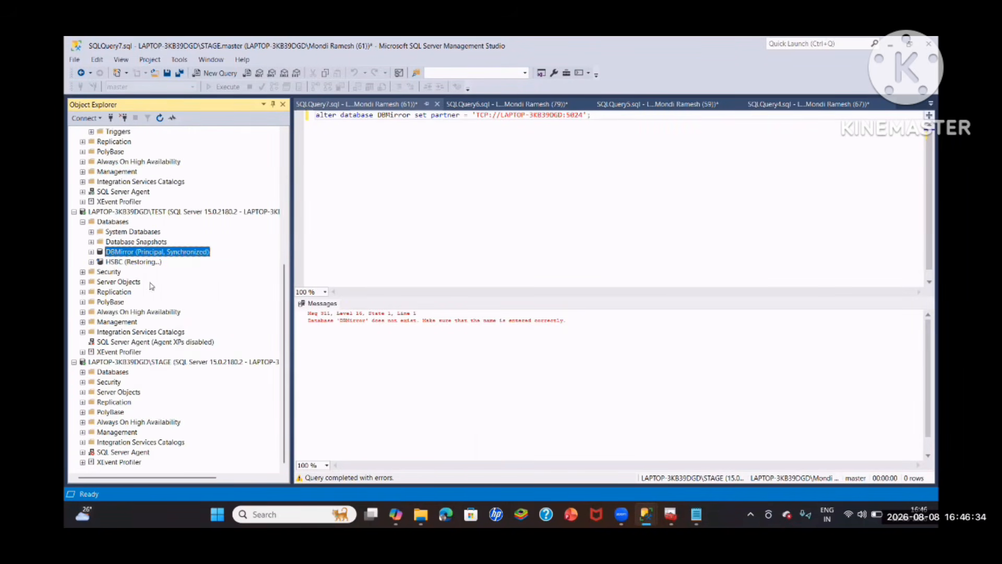
- Open the mirroring properties of DBMirror on the TEST instance and remove mirroring, confirming the removal
{"action": "right_click", "coordinate": [149, 254]}
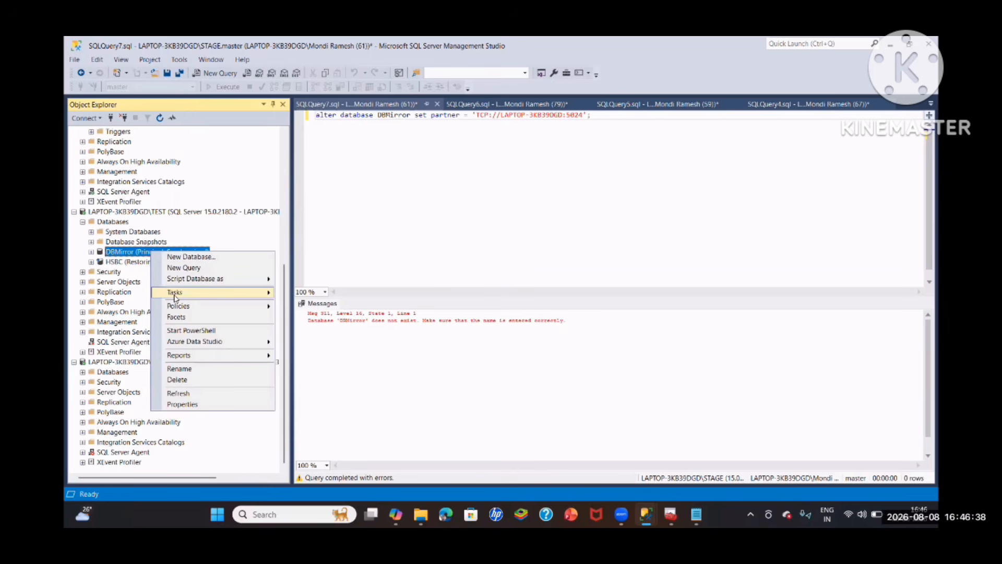
{"action": "mouse_move", "coordinate": [197, 294]}
{"action": "left_click", "coordinate": [313, 289]}
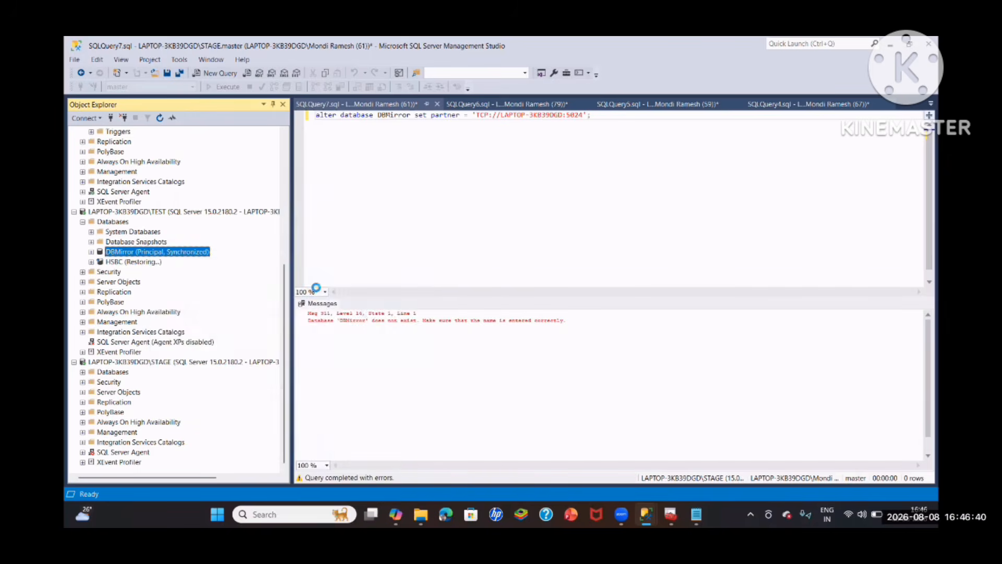
{"action": "left_click", "coordinate": [656, 210]}
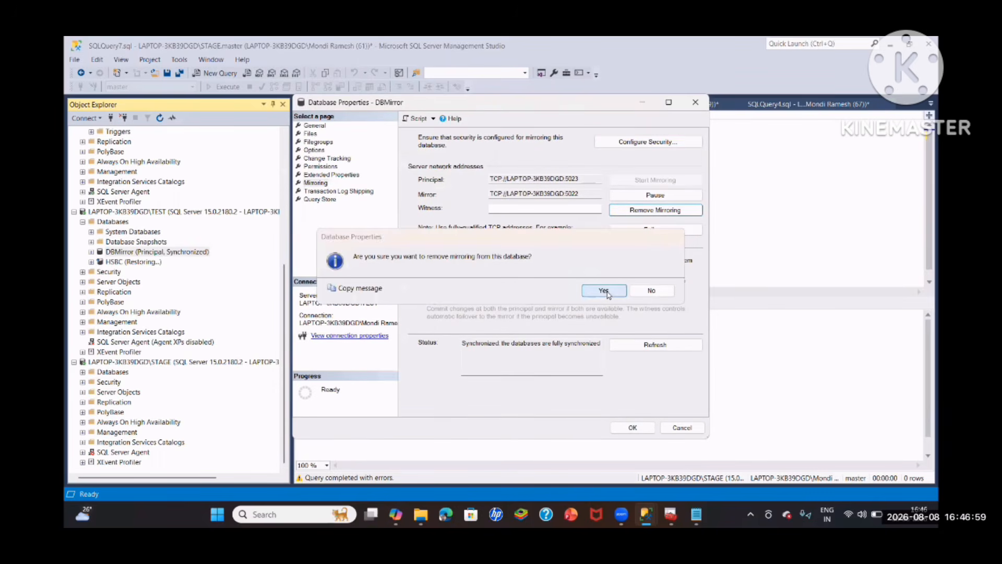
{"action": "left_click", "coordinate": [607, 292]}
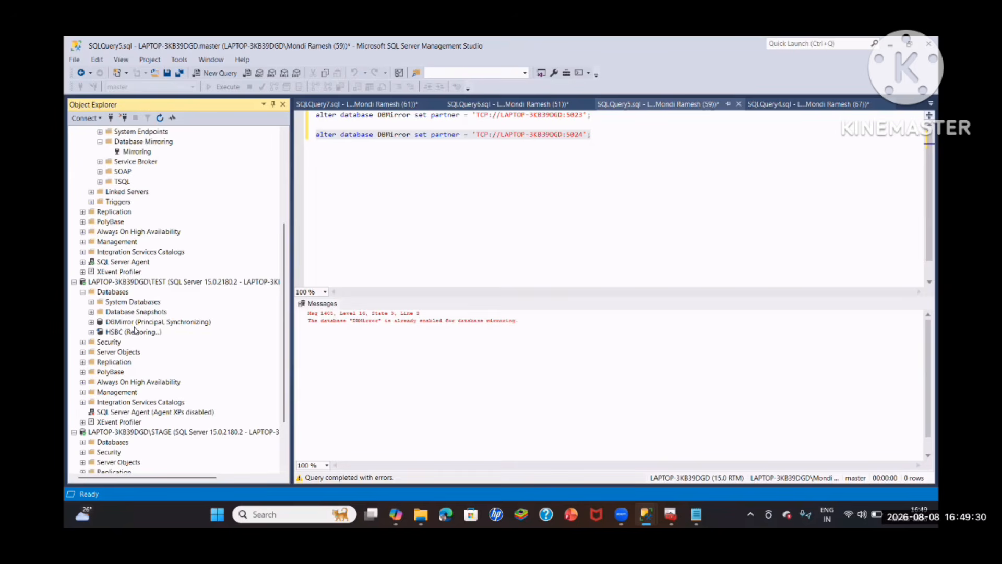
- Open the mirroring properties of DBMirror on the TEST instance and confirm a manual failover to the mirror
{"action": "right_click", "coordinate": [138, 323]}
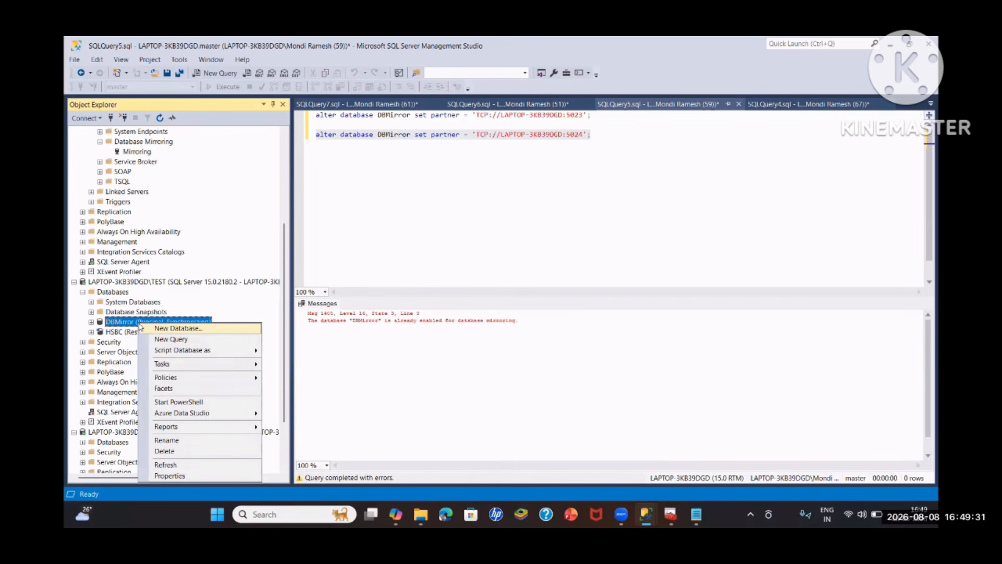
{"action": "mouse_move", "coordinate": [173, 365]}
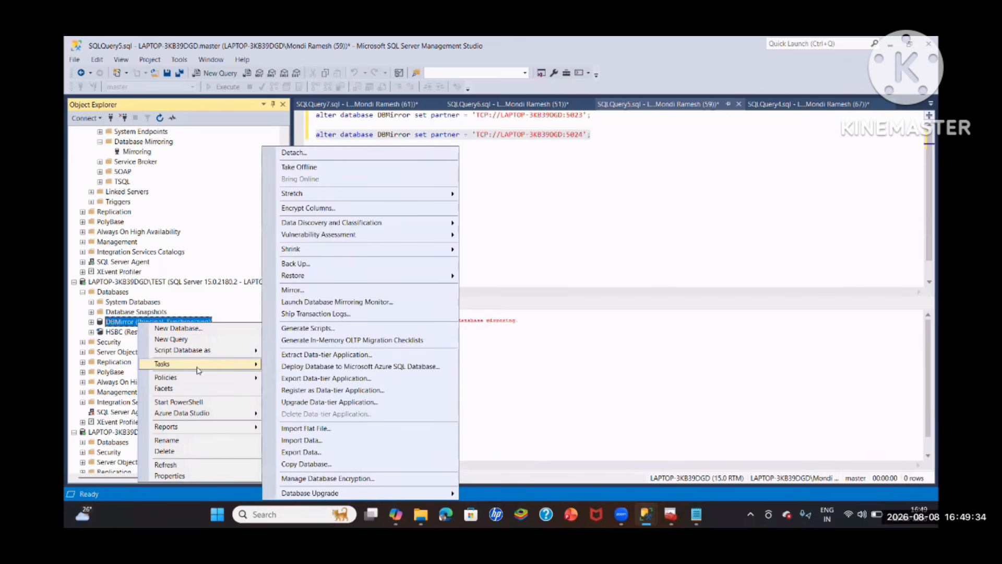
{"action": "left_click", "coordinate": [313, 290]}
{"action": "left_click", "coordinate": [656, 230]}
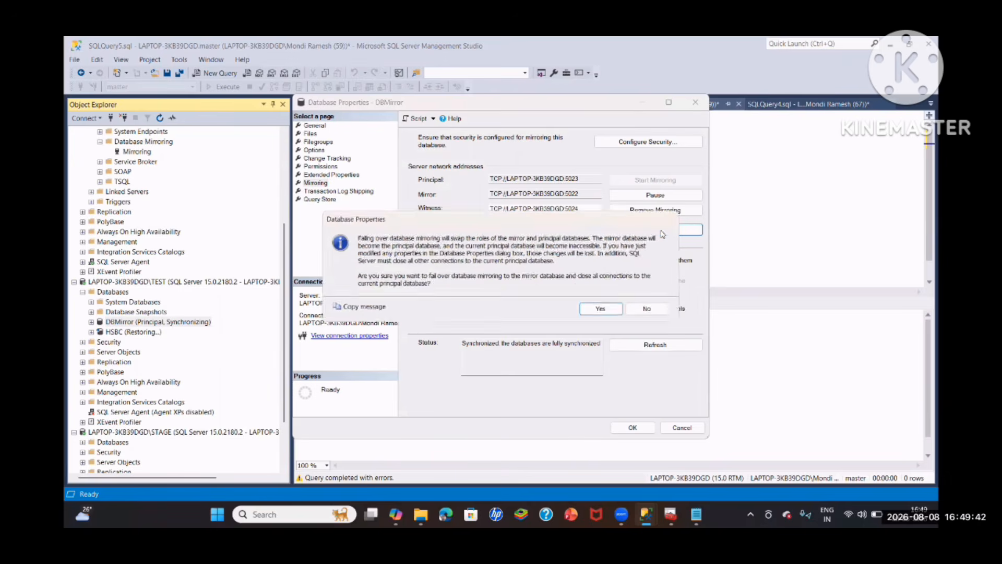
{"action": "left_click", "coordinate": [596, 309]}
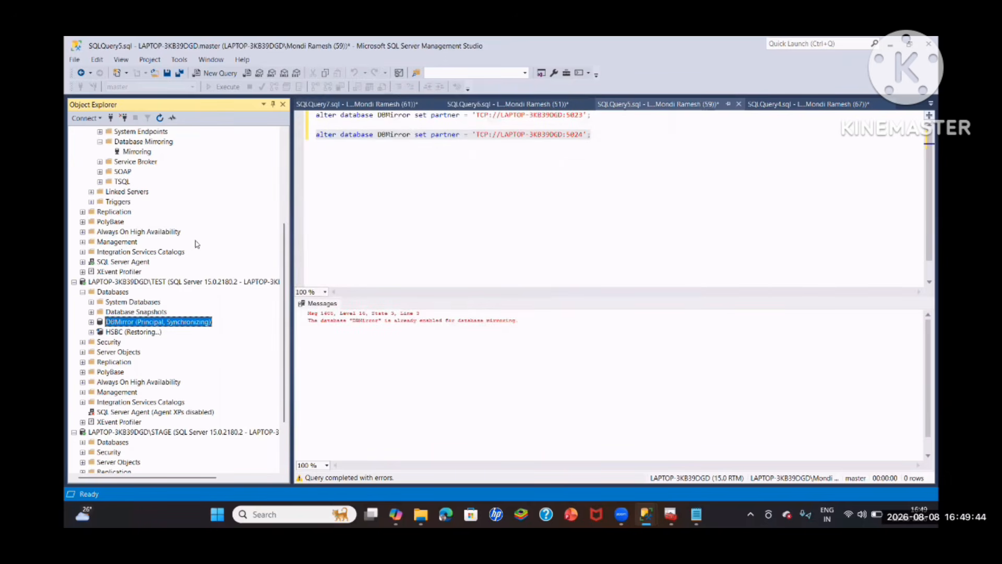
- Refresh DBMirror on the default and TEST instances to check the role each copy holds
{"action": "scroll", "coordinate": [130, 178], "scroll_direction": "up", "scroll_amount": 3}
{"action": "right_click", "coordinate": [130, 173]}
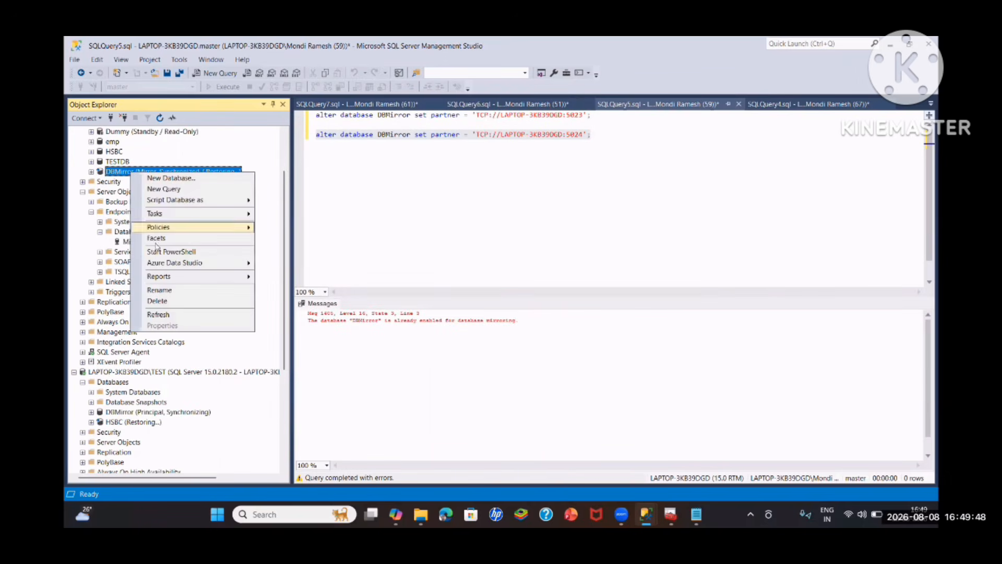
{"action": "left_click", "coordinate": [159, 314]}
{"action": "scroll", "coordinate": [120, 165], "scroll_direction": "up", "scroll_amount": 2}
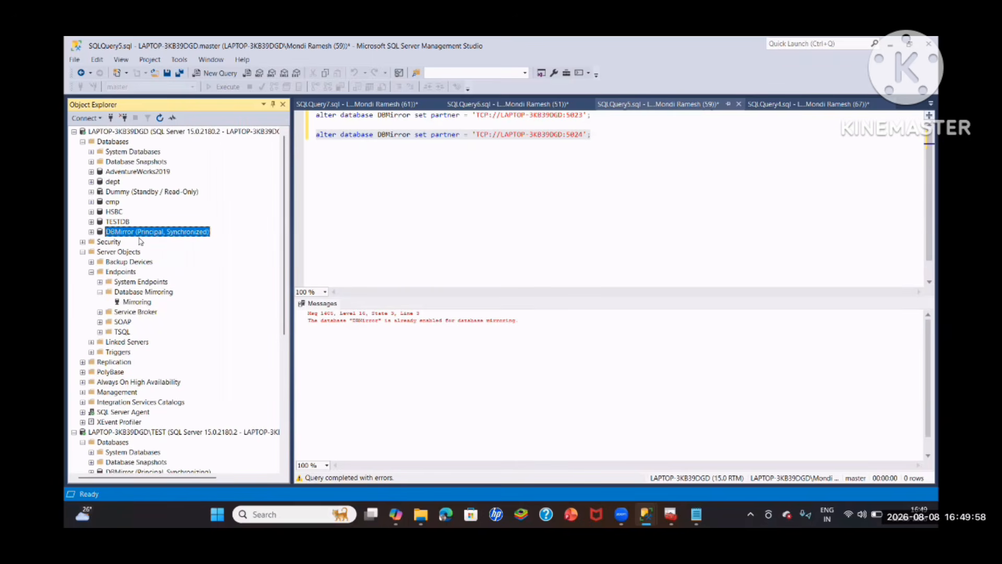
{"action": "scroll", "coordinate": [156, 261], "scroll_direction": "down", "scroll_amount": 6}
{"action": "left_click", "coordinate": [177, 292]}
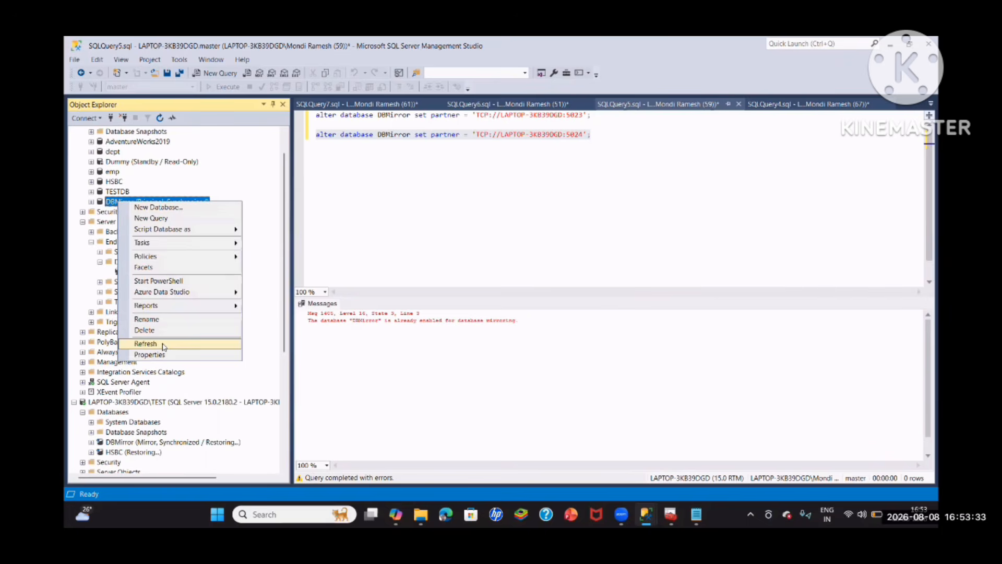
{"action": "left_click", "coordinate": [180, 342]}
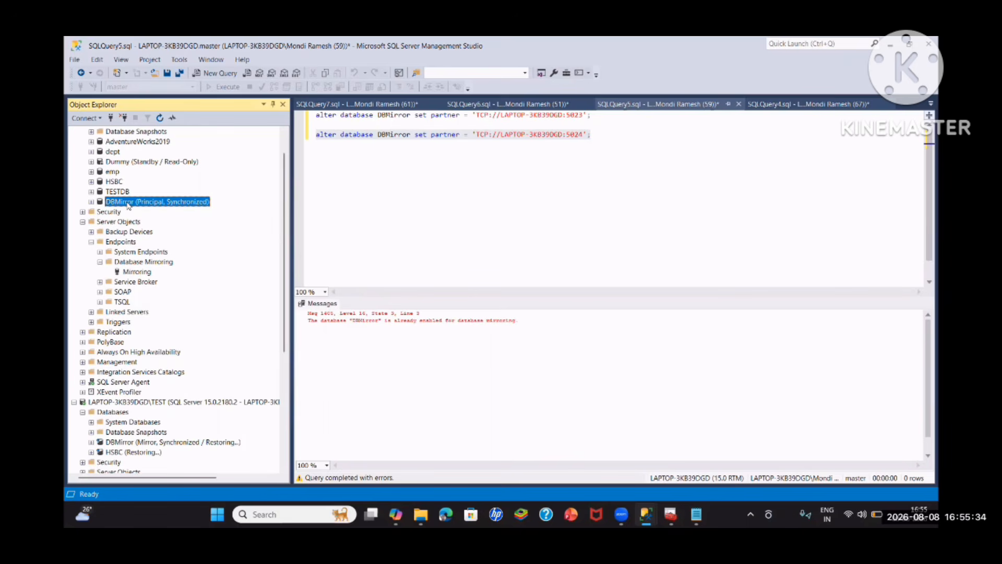
- Pause mirroring in the mirroring properties of DBMirror on the default instance and refresh the database entry
{"action": "right_click", "coordinate": [128, 202]}
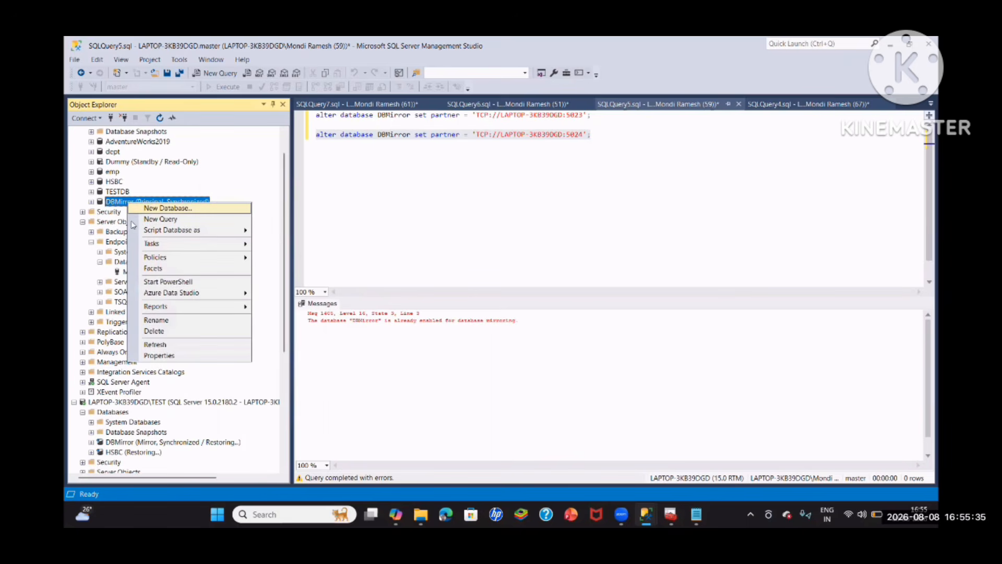
{"action": "mouse_move", "coordinate": [148, 245]}
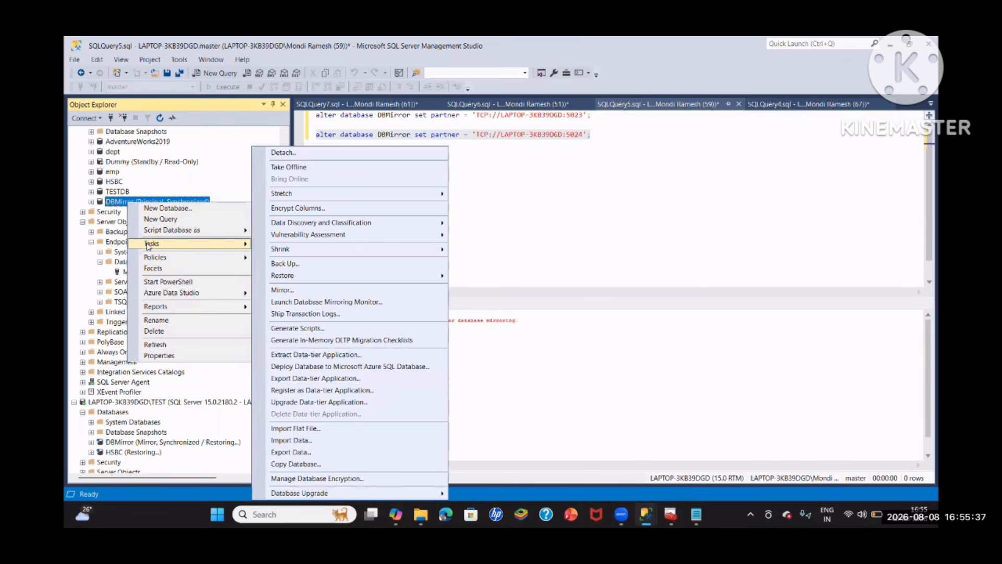
{"action": "left_click", "coordinate": [293, 291]}
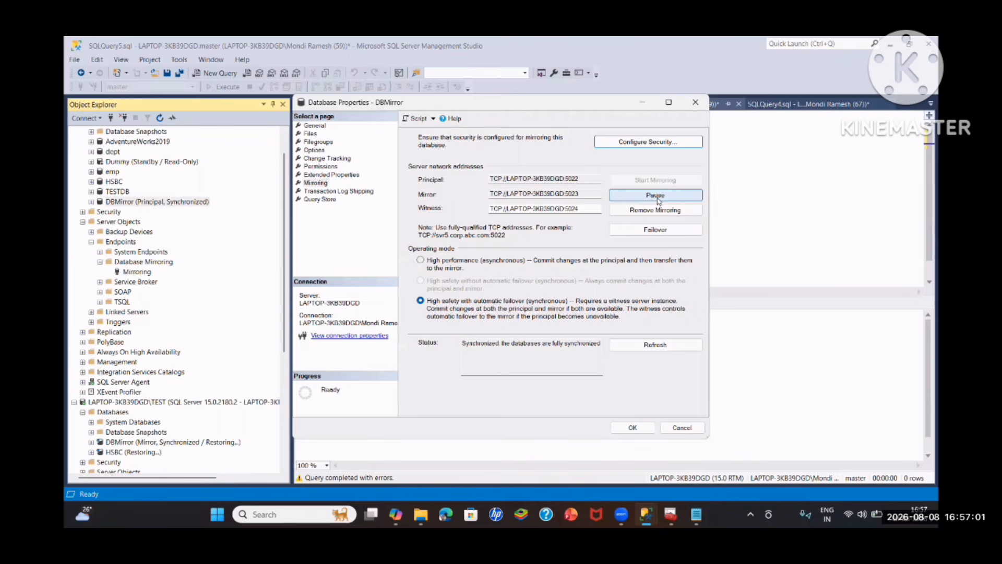
{"action": "left_click", "coordinate": [656, 196]}
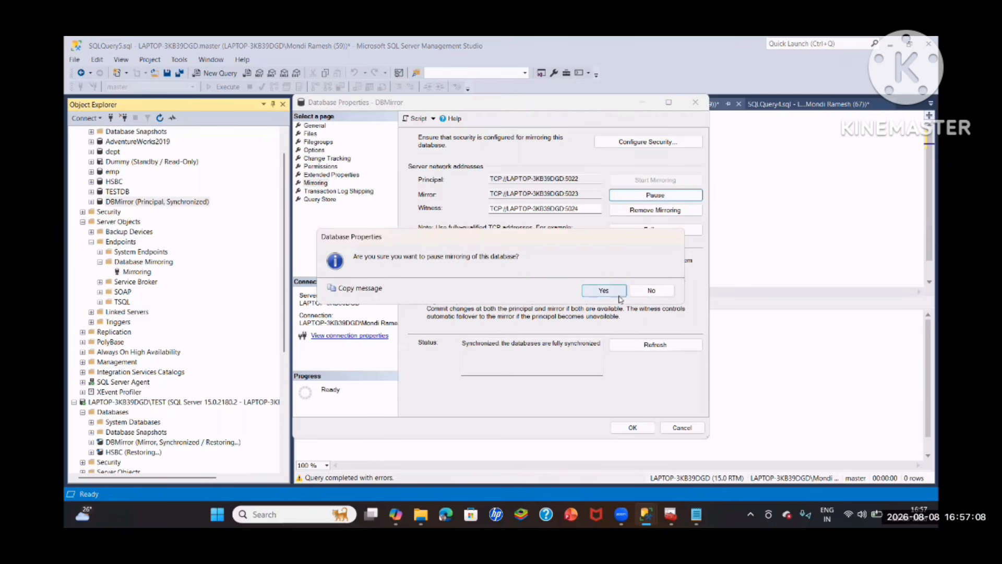
{"action": "left_click", "coordinate": [620, 295]}
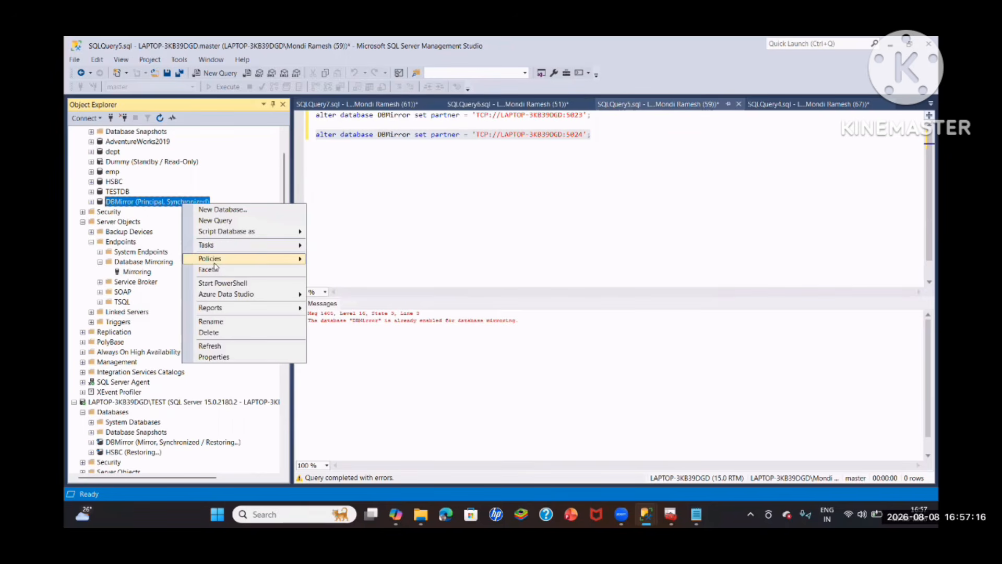
{"action": "left_click", "coordinate": [199, 344]}
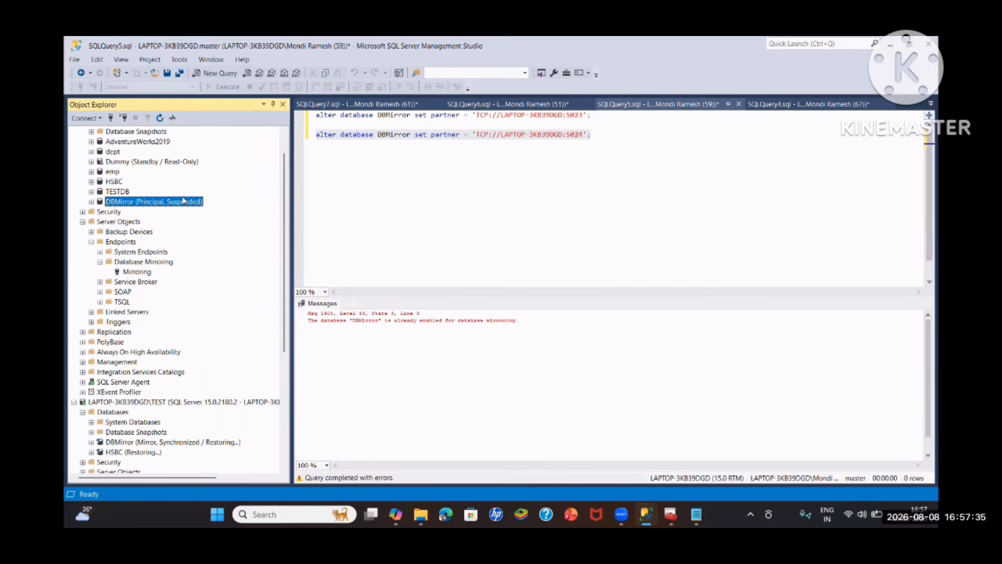
- Launch the Database Mirroring Monitor for DBMirror on the default instance
{"action": "right_click", "coordinate": [183, 199]}
{"action": "mouse_move", "coordinate": [220, 240]}
{"action": "left_click", "coordinate": [365, 303]}
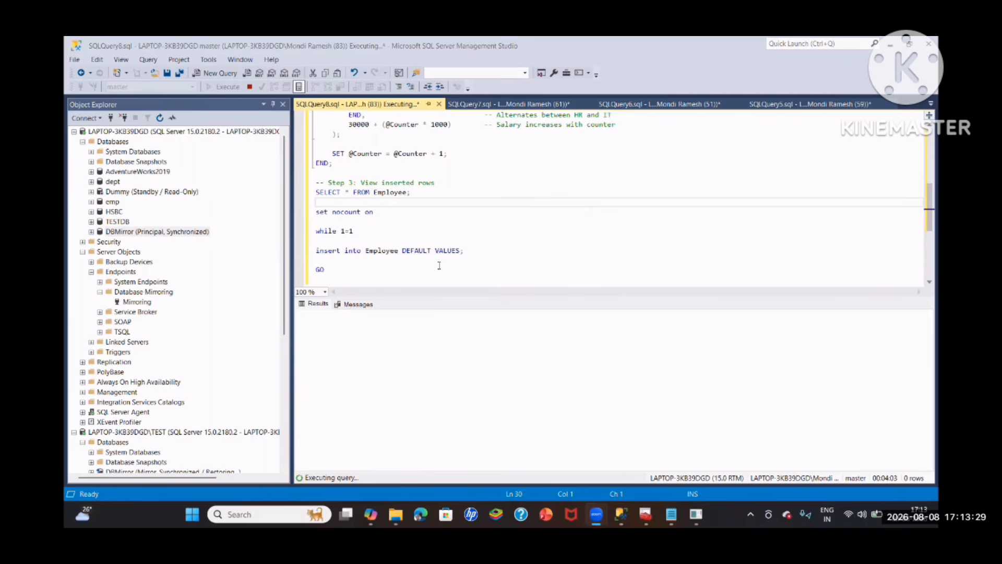
- Run the CREATE TABLE Employee statement against DBMirror and expand the database's Tables folder
{"action": "scroll", "coordinate": [440, 261], "scroll_direction": "up", "scroll_amount": 6}
{"action": "scroll", "coordinate": [439, 260], "scroll_direction": "up", "scroll_amount": 2}
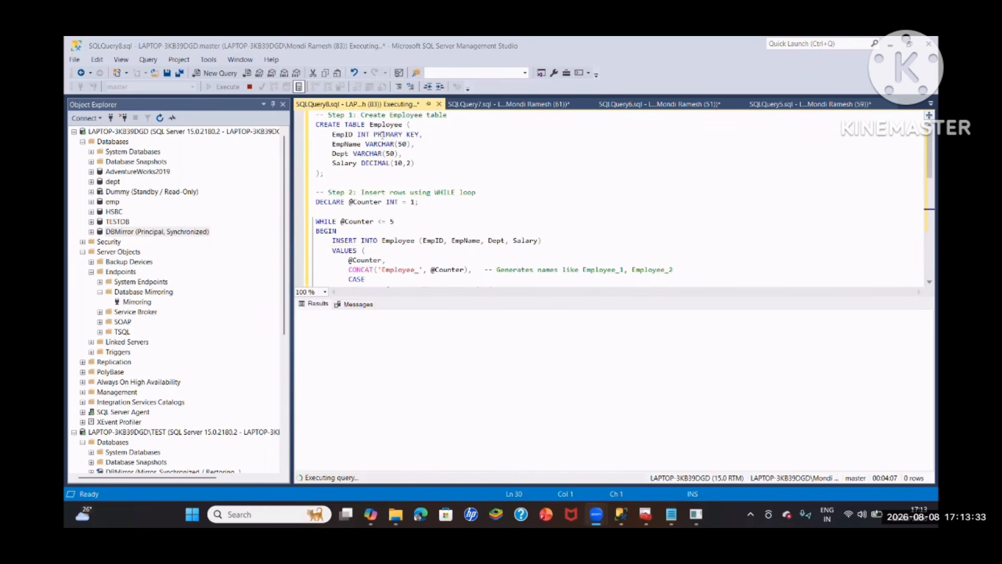
{"action": "left_click", "coordinate": [92, 235]}
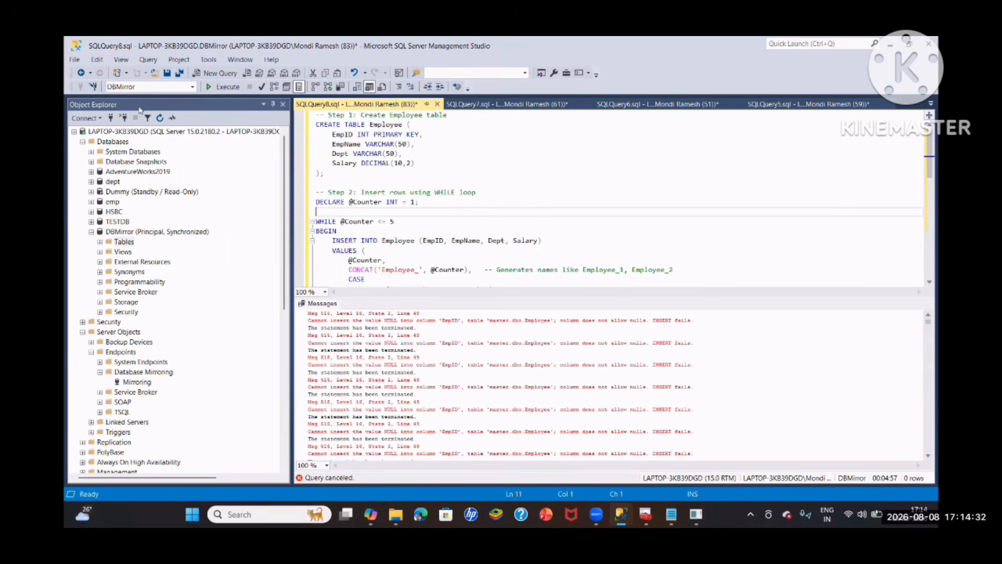
{"action": "left_click_drag", "start_coordinate": [330, 174], "coordinate": [315, 126]}
{"action": "key", "text": "F5"}
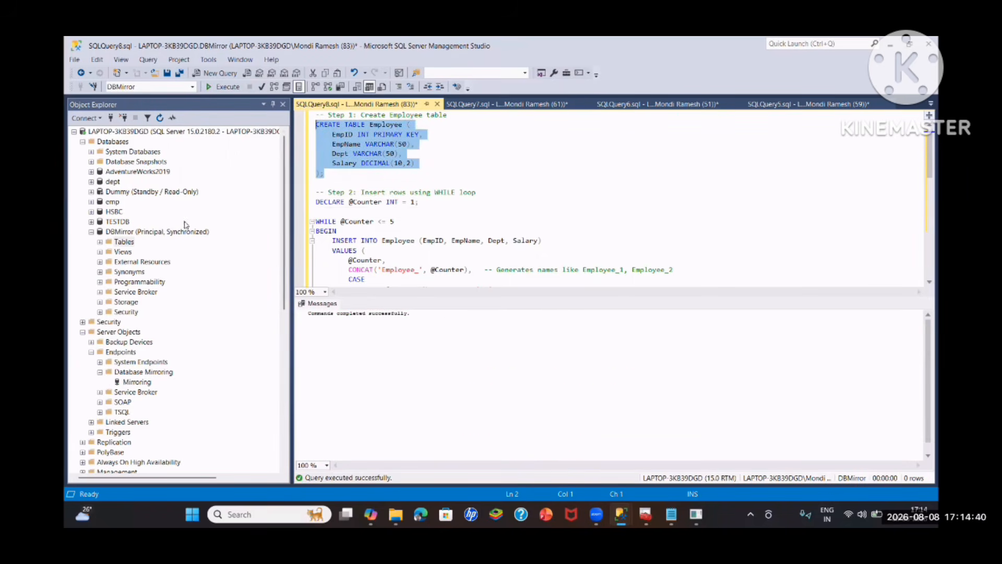
{"action": "left_click", "coordinate": [126, 242]}
{"action": "left_click", "coordinate": [99, 241]}
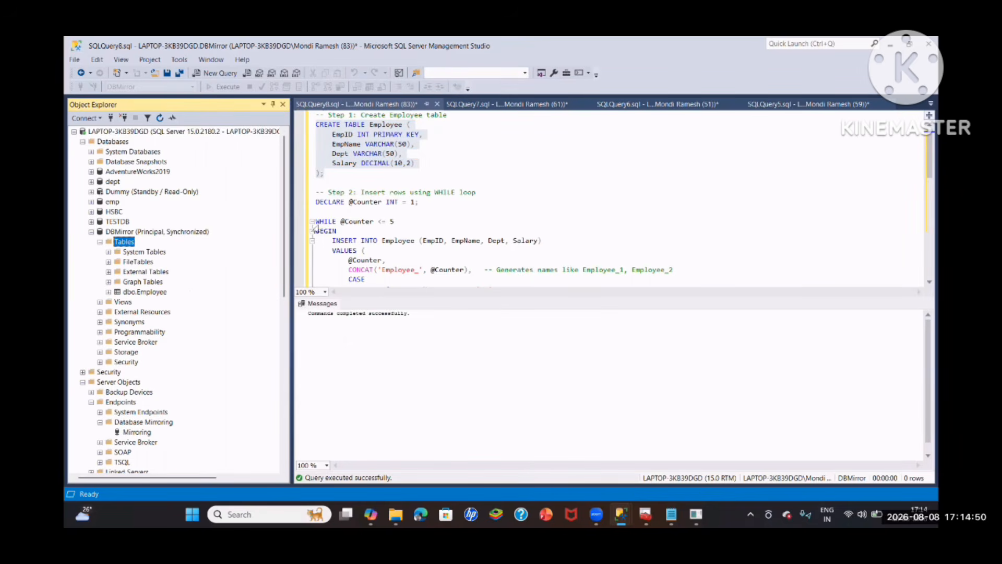
- Run the WHILE loop that inserts five rows into Employee, and expand dbo.Employee in DBMirror
{"action": "left_click", "coordinate": [370, 175]}
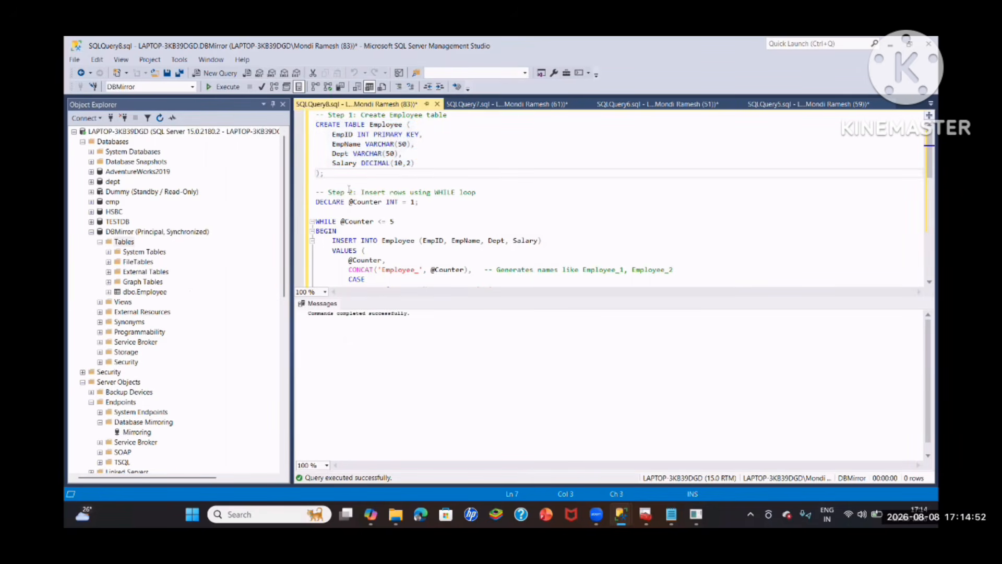
{"action": "scroll", "coordinate": [365, 178], "scroll_direction": "down", "scroll_amount": 1}
{"action": "left_click_drag", "start_coordinate": [316, 173], "coordinate": [333, 212]}
{"action": "left_click_drag", "start_coordinate": [371, 243], "coordinate": [440, 209]}
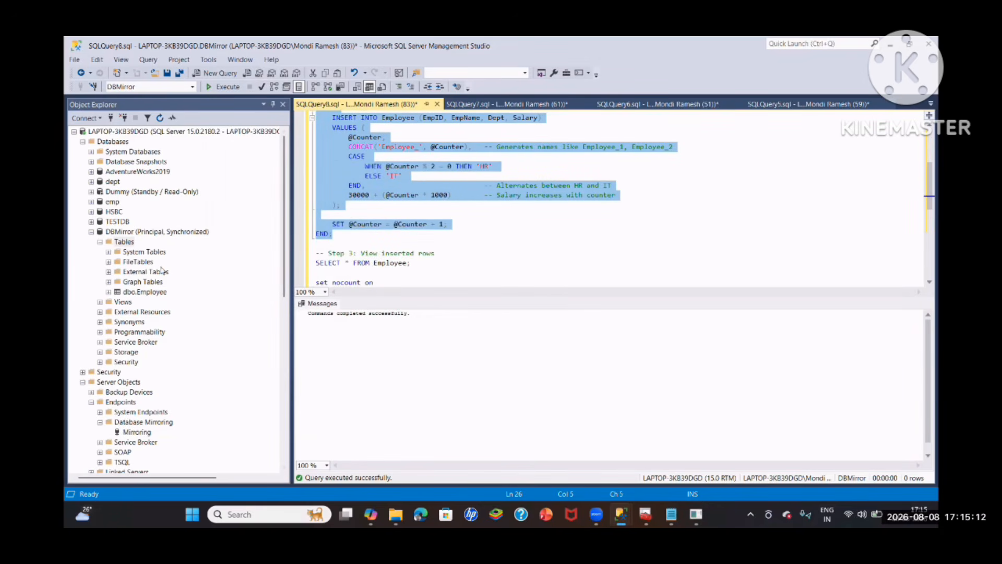
{"action": "left_click", "coordinate": [115, 294]}
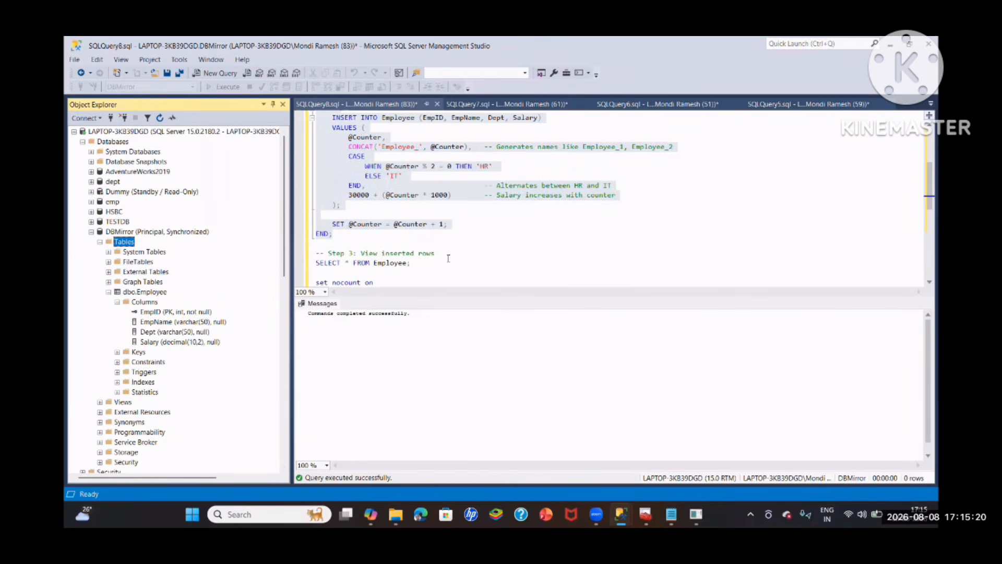
- Run SELECT * FROM Employee against DBMirror to view the inserted rows
{"action": "scroll", "coordinate": [448, 261], "scroll_direction": "down", "scroll_amount": 1}
{"action": "left_click_drag", "start_coordinate": [417, 235], "coordinate": [299, 236]}
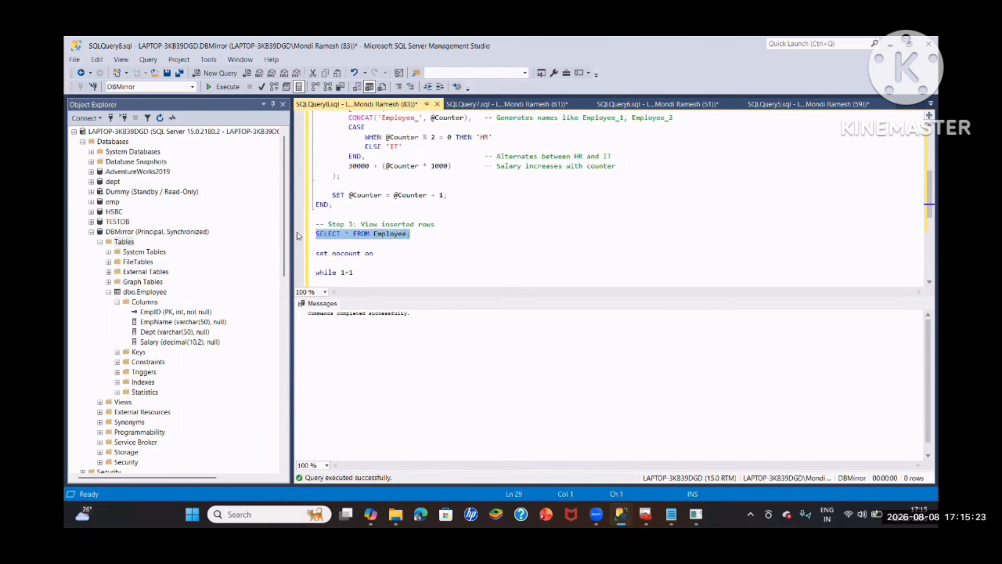
{"action": "left_click", "coordinate": [227, 86]}
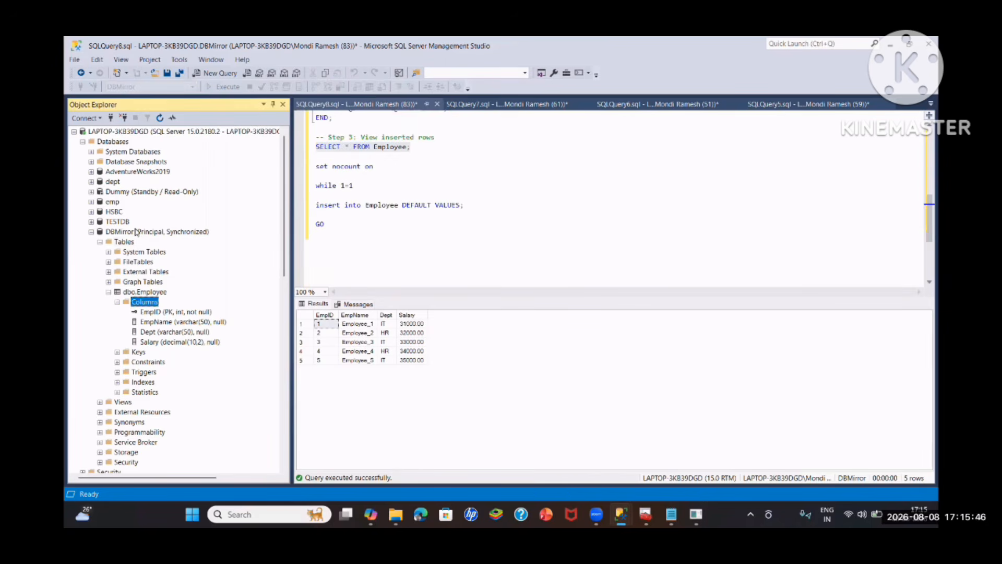
- Open the Database Mirroring Monitor from DBMirror to examine its mirroring status and transaction log activity
{"action": "right_click", "coordinate": [136, 232]}
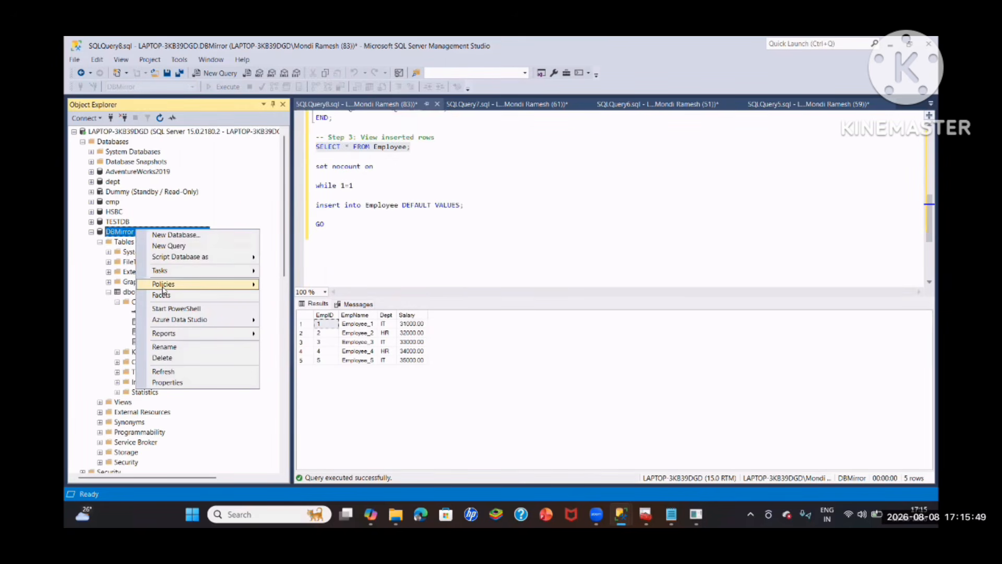
{"action": "mouse_move", "coordinate": [175, 276]}
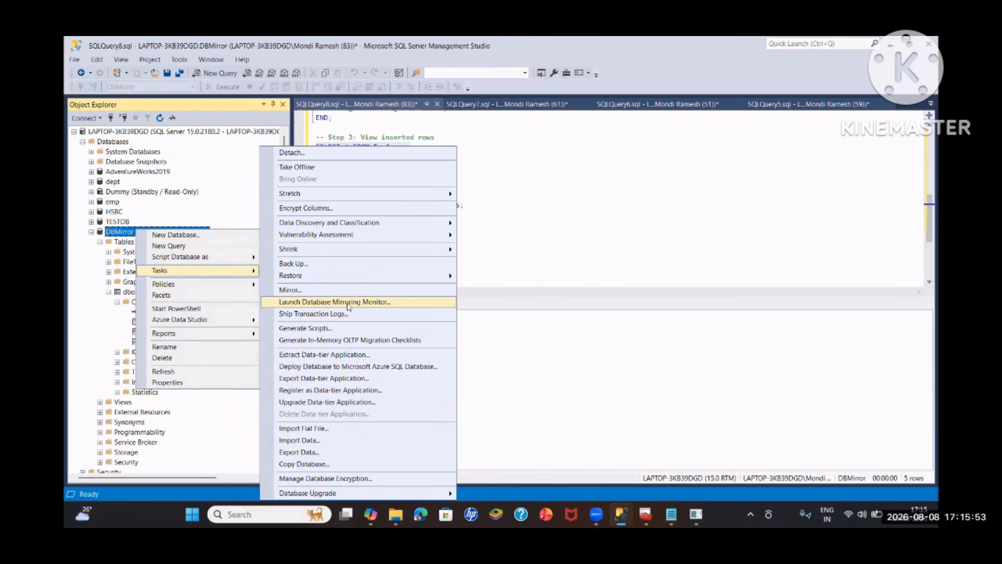
{"action": "left_click", "coordinate": [306, 303]}
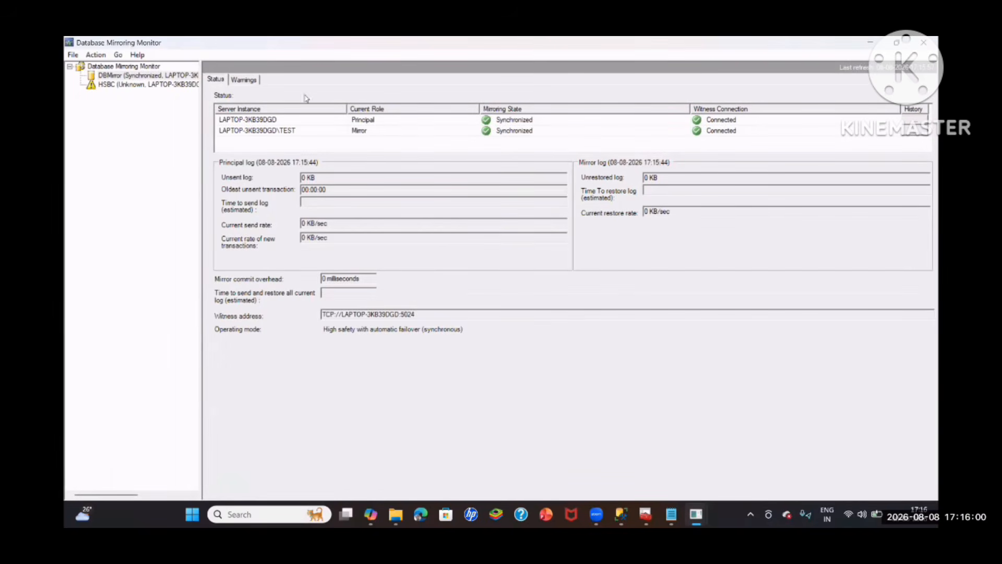
- Refresh DBMirror's status in the Database Mirroring Monitor
{"action": "right_click", "coordinate": [145, 75]}
{"action": "left_click", "coordinate": [183, 141]}
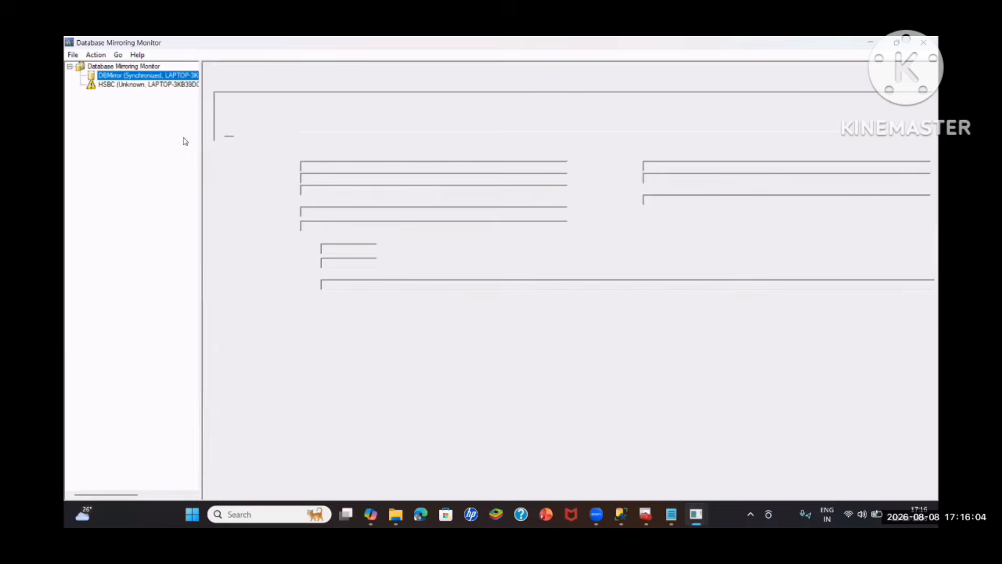
- Switch to SQL Server Management Studio and run the endless while 1=1 loop that inserts DEFAULT VALUES into Employee
{"action": "mouse_move", "coordinate": [621, 514]}
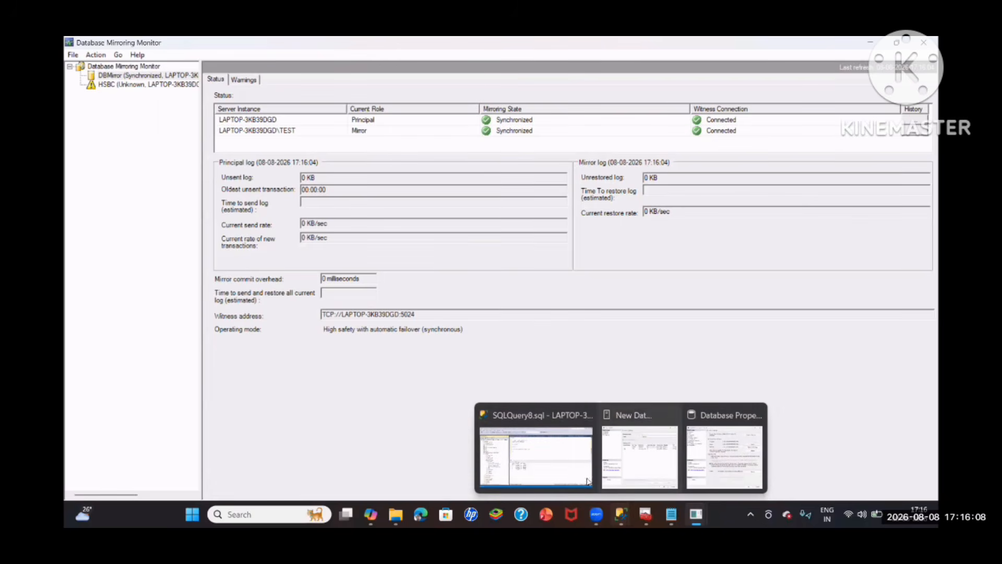
{"action": "left_click", "coordinate": [532, 454]}
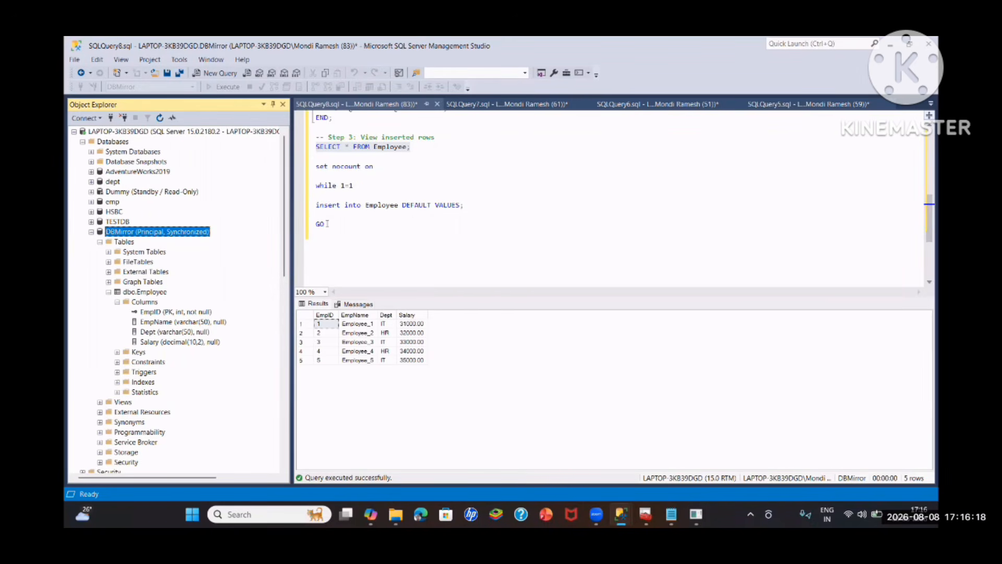
{"action": "left_click_drag", "start_coordinate": [344, 224], "coordinate": [315, 166]}
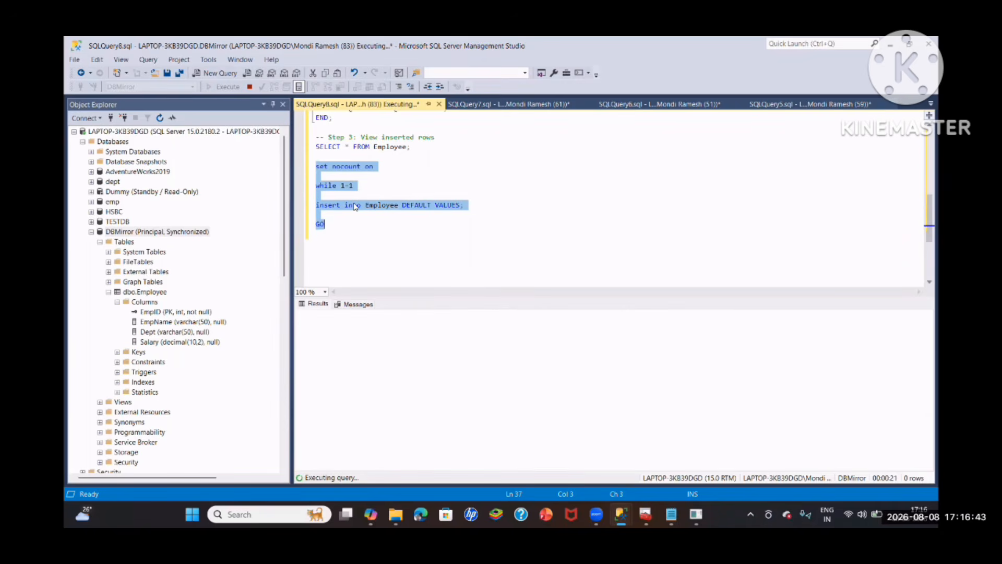
- Open the Database Mirroring Monitor from DBMirror to examine the log send and restore rates during the insert loop
{"action": "right_click", "coordinate": [176, 231]}
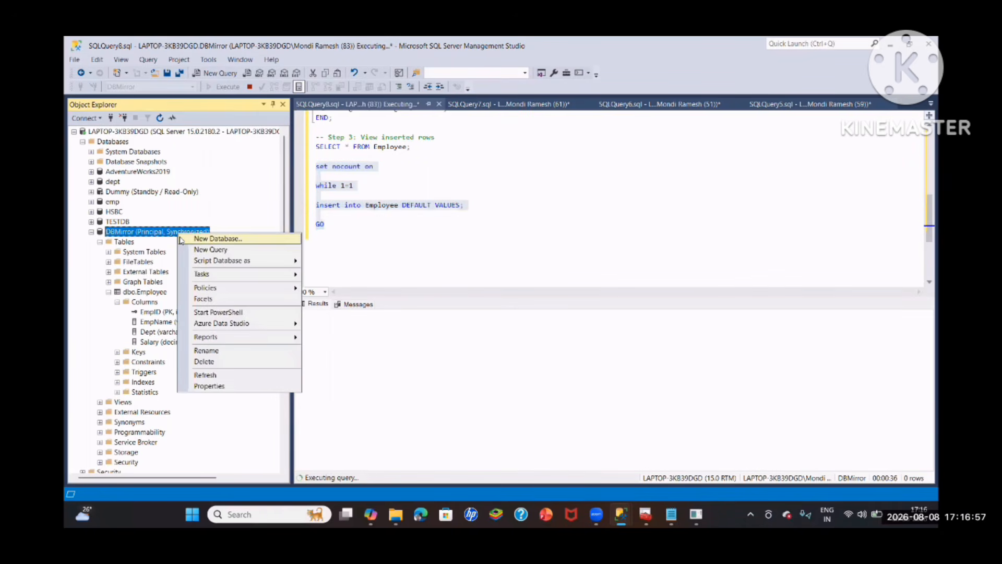
{"action": "mouse_move", "coordinate": [215, 275]}
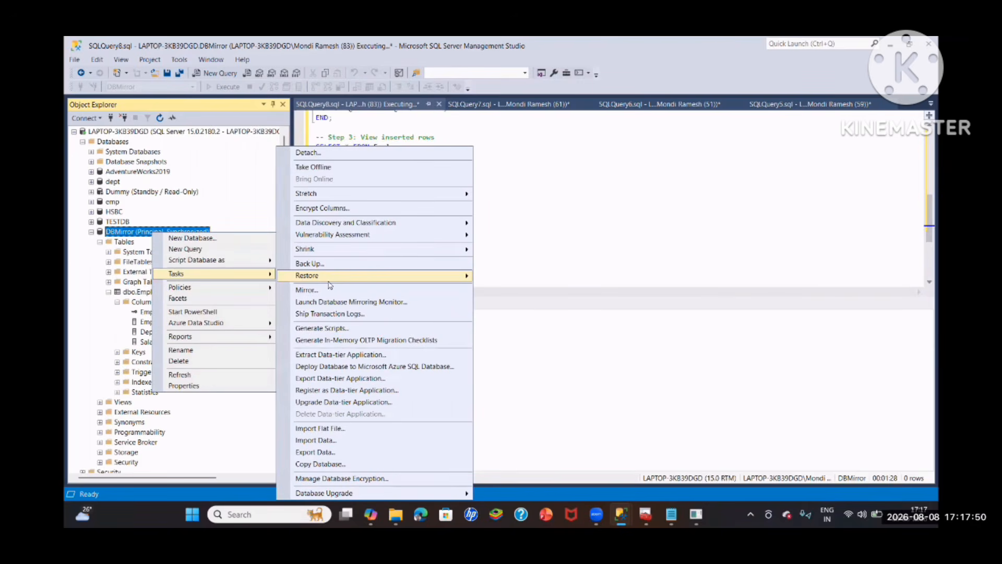
{"action": "left_click", "coordinate": [324, 289]}
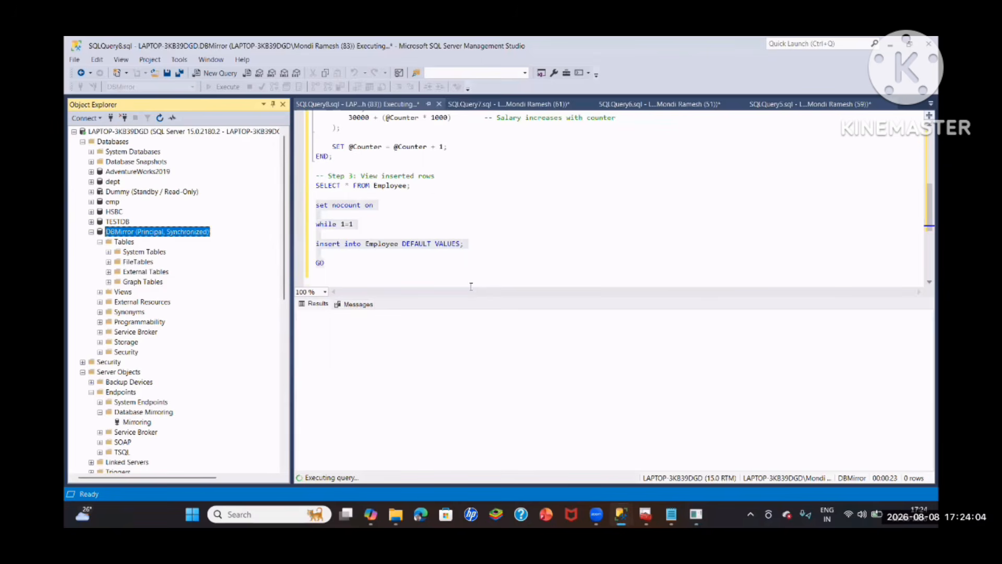
- Switch back to SQL Server Management Studio and review the Employee script from the five-row WHILE loop to the endless insert
{"action": "left_click", "coordinate": [460, 243]}
{"action": "scroll", "coordinate": [460, 243], "scroll_direction": "up", "scroll_amount": 5}
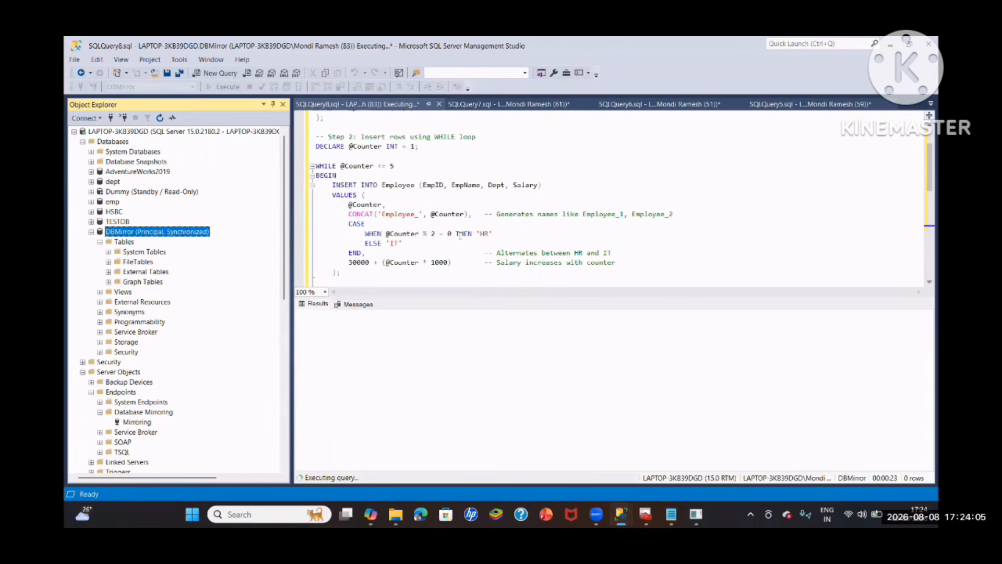
{"action": "scroll", "coordinate": [386, 177], "scroll_direction": "down", "scroll_amount": 3}
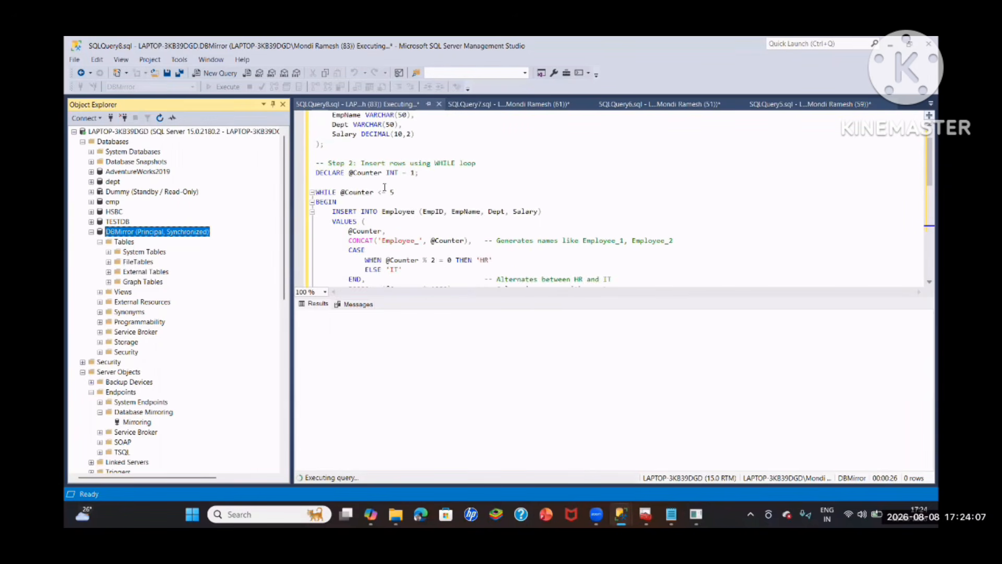
{"action": "scroll", "coordinate": [384, 188], "scroll_direction": "down", "scroll_amount": 4}
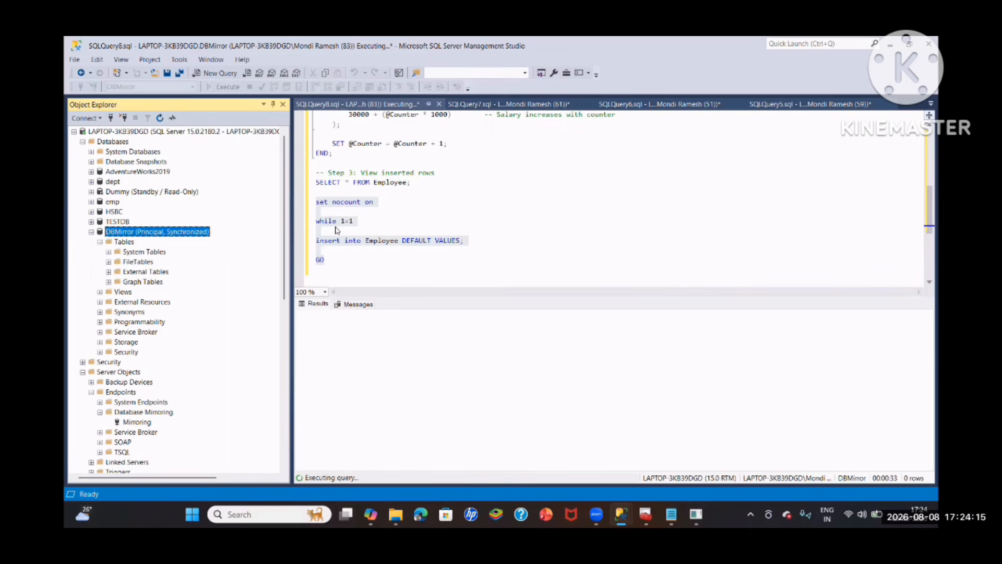
- Launch the Database Mirroring Monitor from DBMirror again to follow the transaction rates while the query is executing
{"action": "right_click", "coordinate": [134, 234]}
{"action": "mouse_move", "coordinate": [220, 273]}
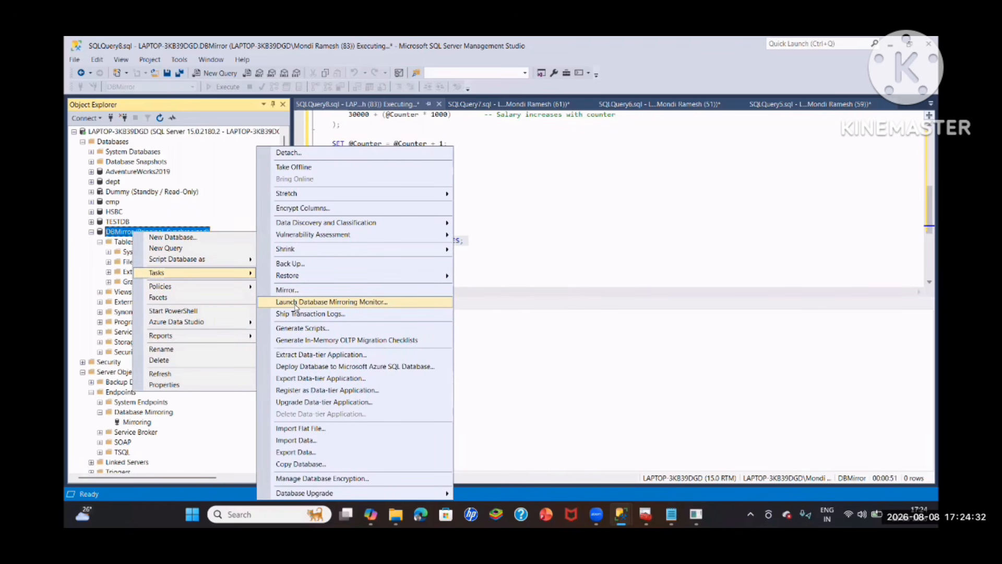
{"action": "left_click", "coordinate": [295, 305]}
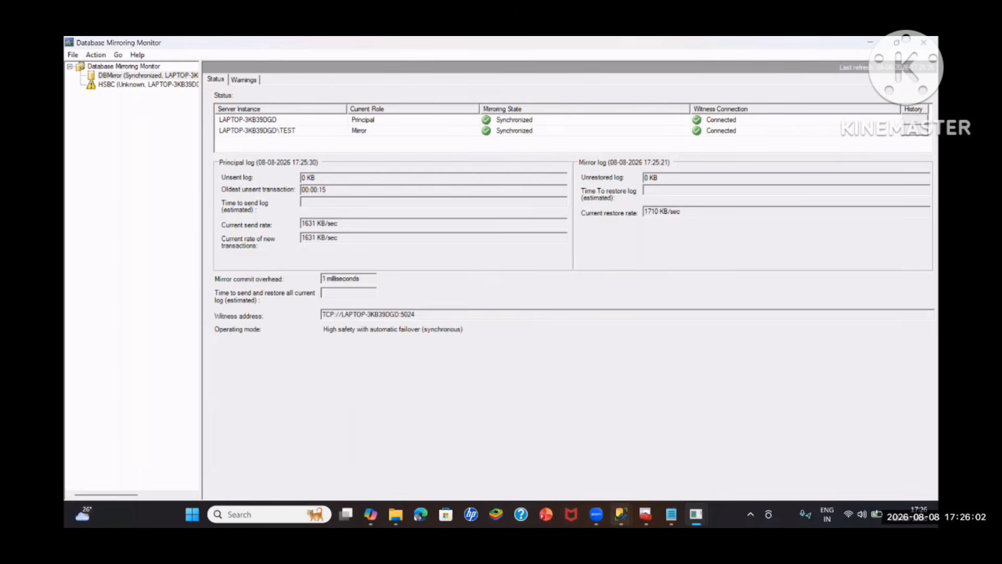
- Cancel the executing insert loop in SQL Server Management Studio, and refresh DBMirror in the Database Mirroring Monitor
{"action": "left_click", "coordinate": [621, 514]}
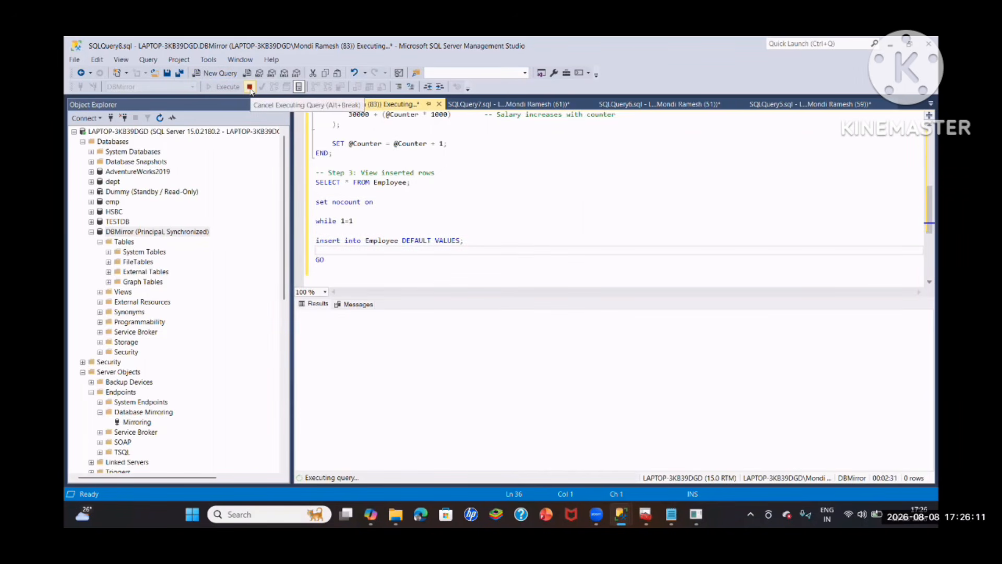
{"action": "left_click", "coordinate": [250, 87]}
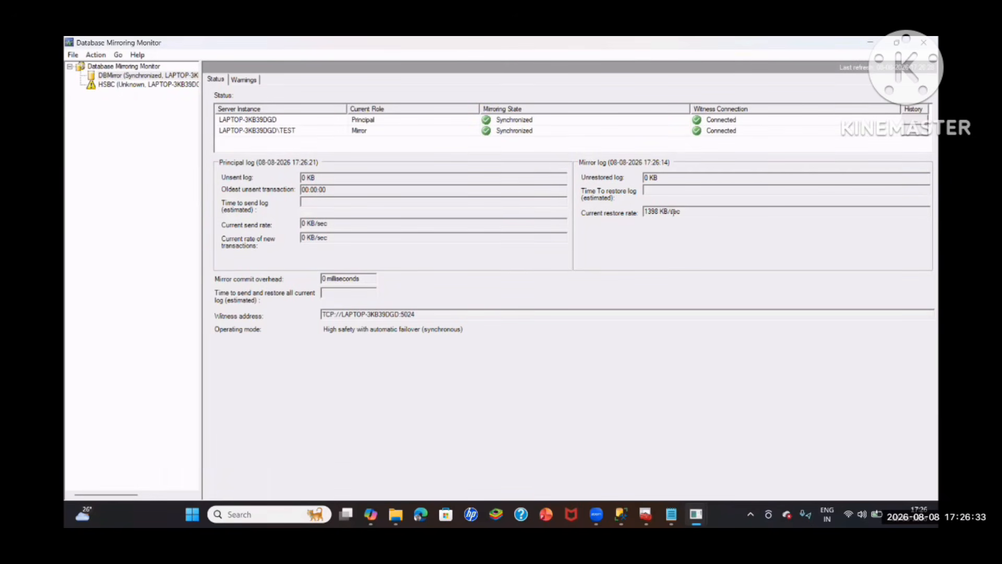
{"action": "right_click", "coordinate": [127, 76]}
{"action": "left_click", "coordinate": [158, 142]}
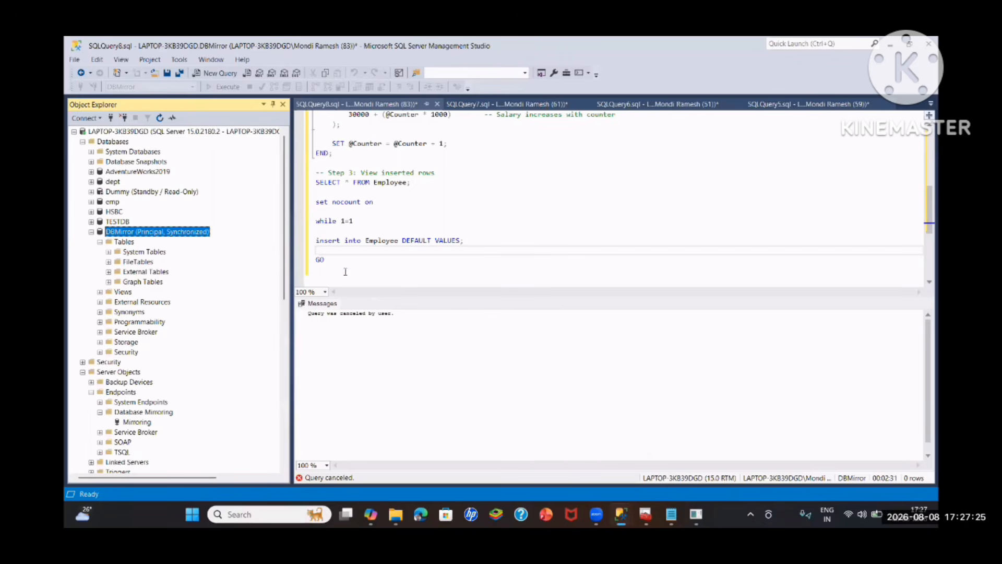
- Rerun the endless Employee insert loop and refresh DBMirror in the Database Mirroring Monitor to examine its log activity
{"action": "left_click_drag", "start_coordinate": [317, 193], "coordinate": [339, 252]}
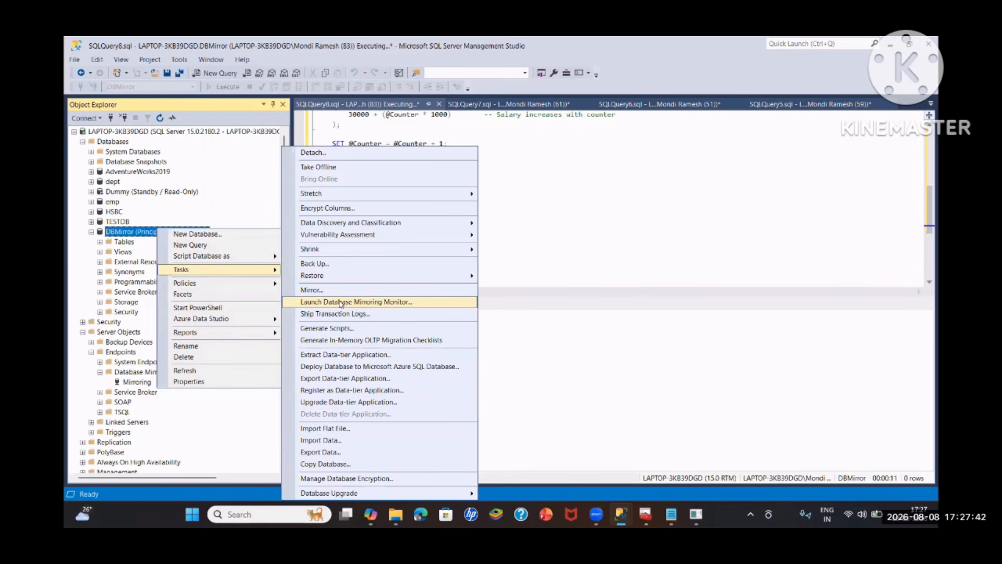
{"action": "left_click", "coordinate": [340, 303]}
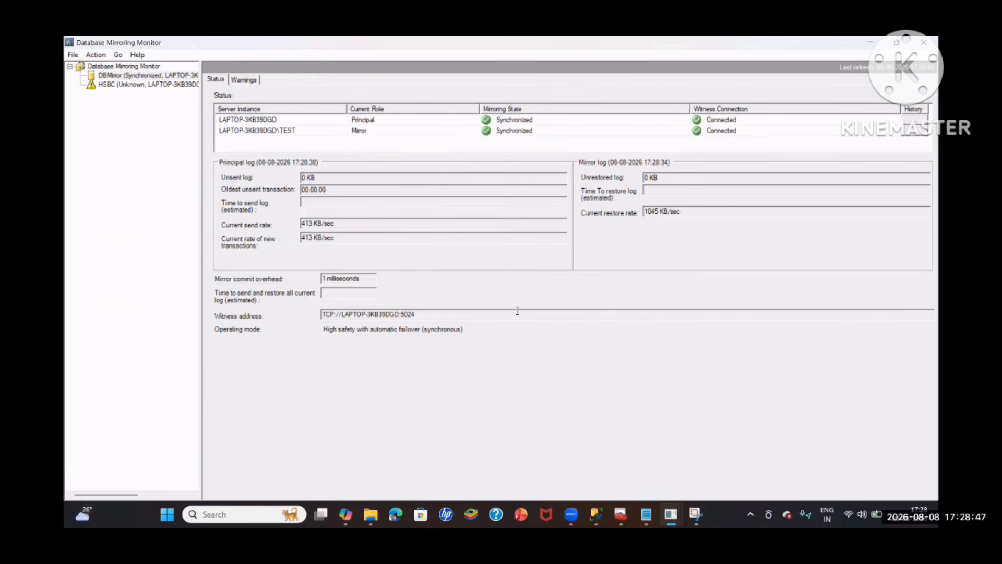
{"action": "right_click", "coordinate": [151, 76]}
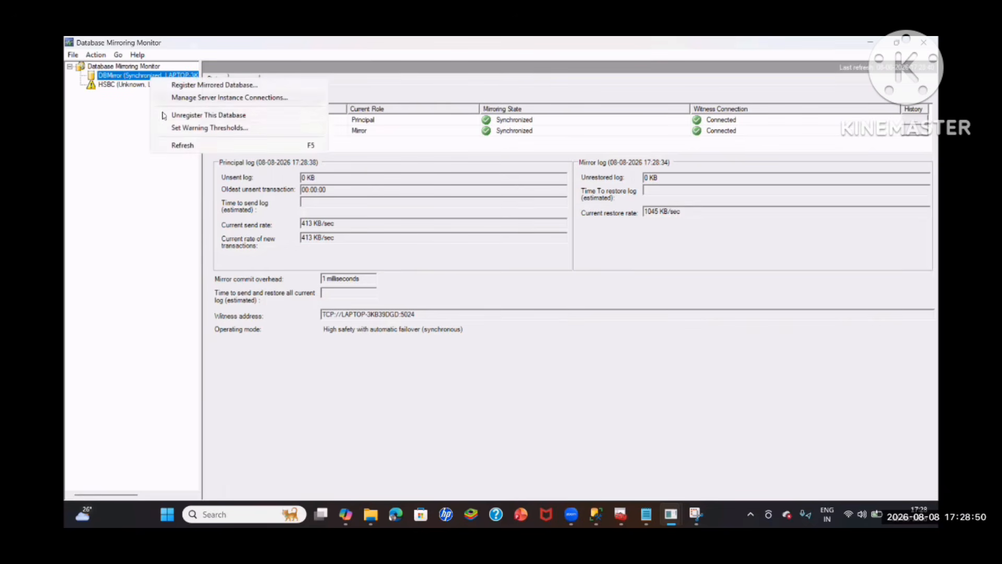
{"action": "left_click", "coordinate": [182, 145]}
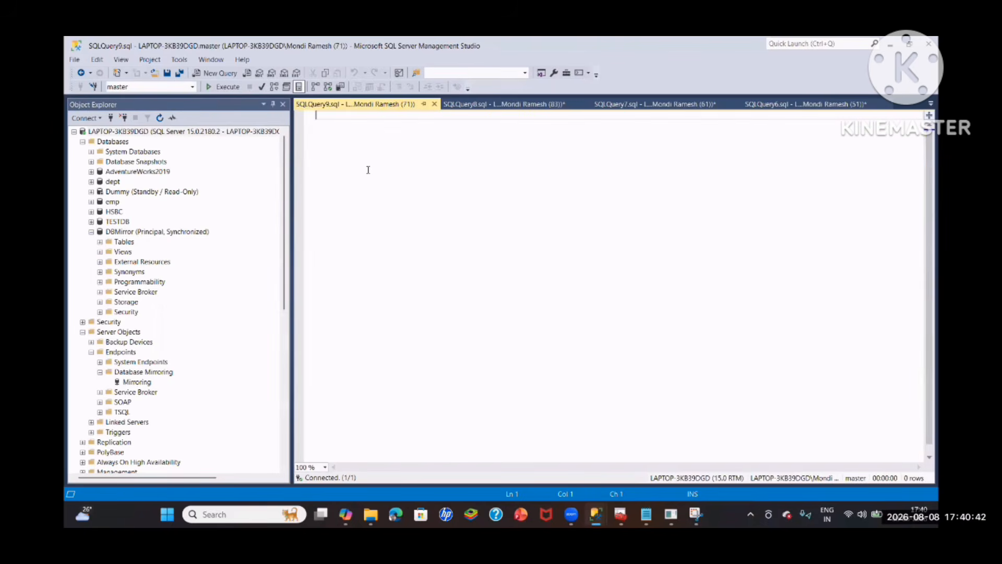
- Write and run ALTER DATABASE DBMirror set partner failover in a query on the default instance's master database
{"action": "type", "text": "ALTER DATAV"}
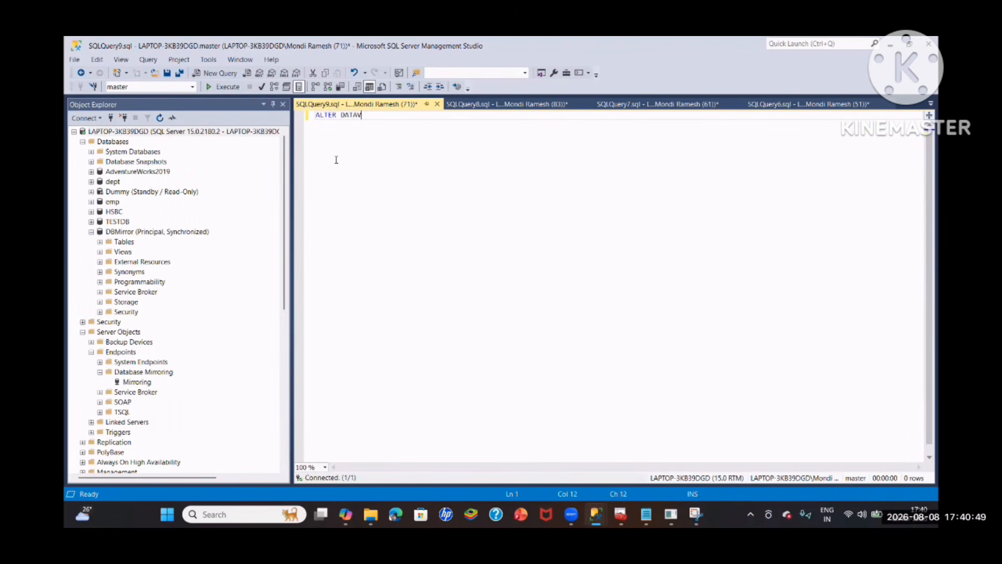
{"action": "key", "text": "BackSpace"}
{"action": "type", "text": "BASE"}
{"action": "type", "text": "DBMirror"}
{"action": "type", "text": "set partner "}
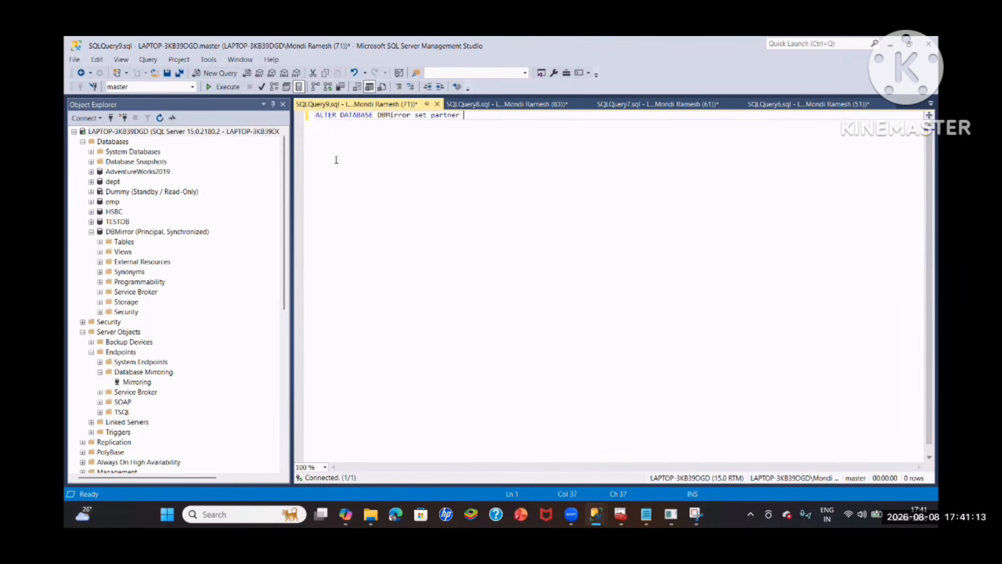
{"action": "type", "text": "failover"}
{"action": "key", "text": "shift+Home"}
{"action": "key", "text": "ctrl+c"}
{"action": "left_click", "coordinate": [230, 89]}
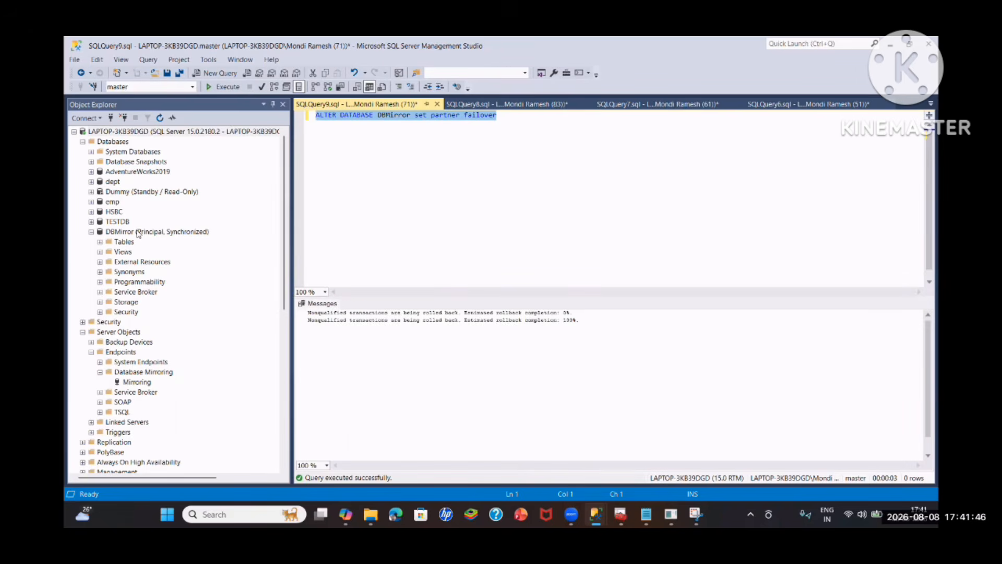
- Refresh DBMirror in Object Explorer and compare its mirroring role on the default and TEST instances
{"action": "right_click", "coordinate": [139, 232]}
{"action": "left_click", "coordinate": [183, 380]}
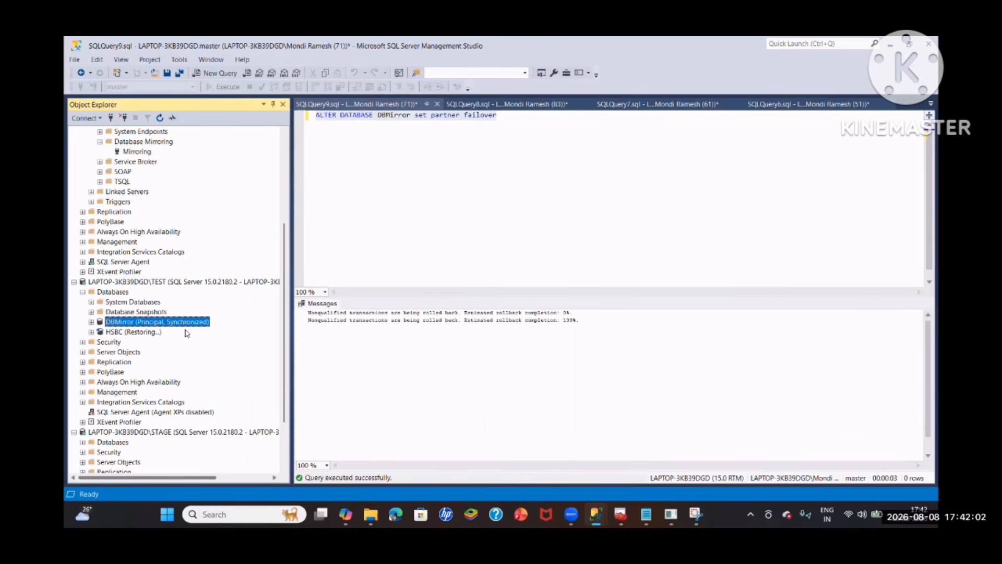
{"action": "scroll", "coordinate": [186, 332], "scroll_direction": "up", "scroll_amount": 2}
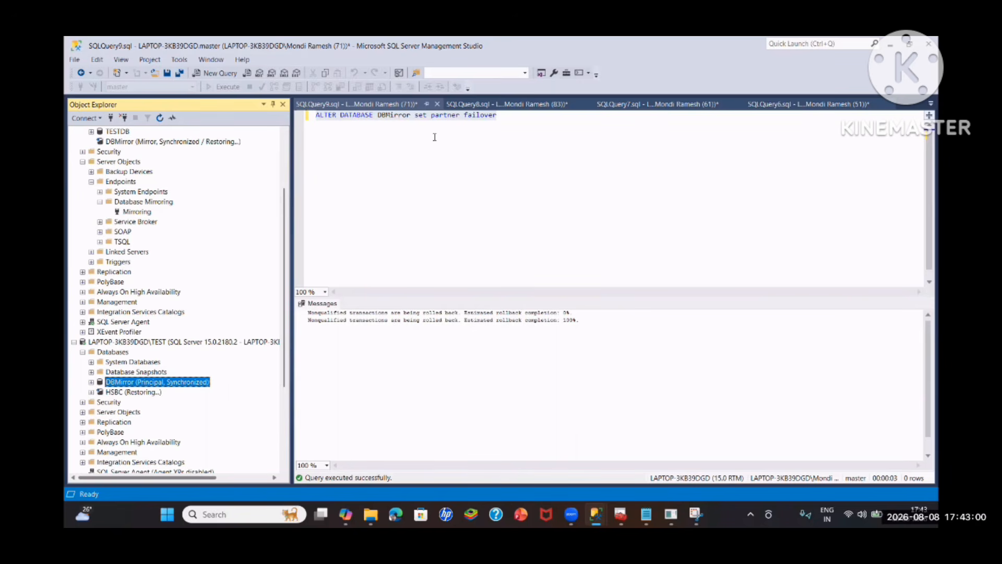
- Try to run ALTER DATABASE DBMirror set partner FORCE_SERVICE_ALLOW_DATA_LOSS in a new query on the TEST instance
{"action": "right_click", "coordinate": [151, 342]}
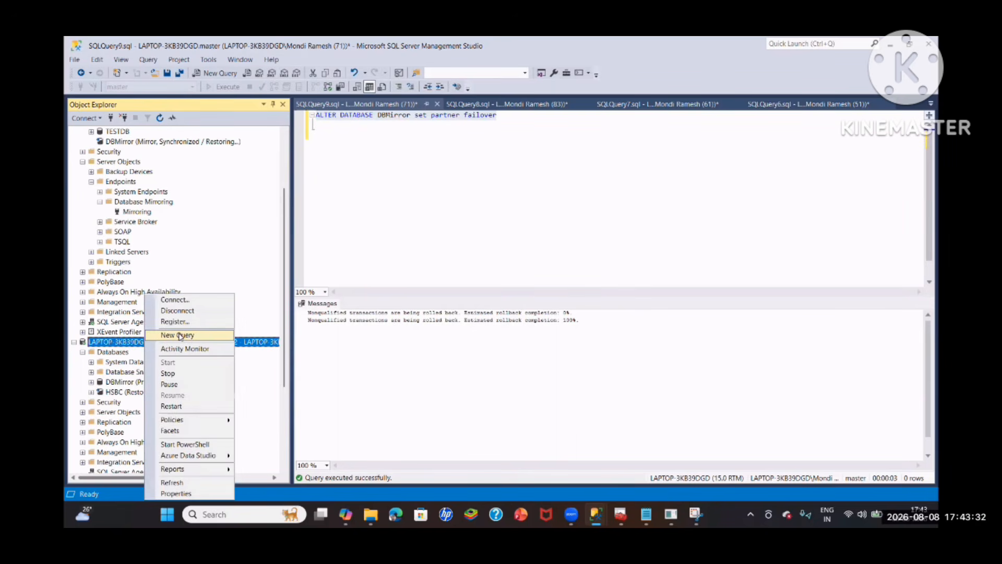
{"action": "left_click", "coordinate": [180, 334]}
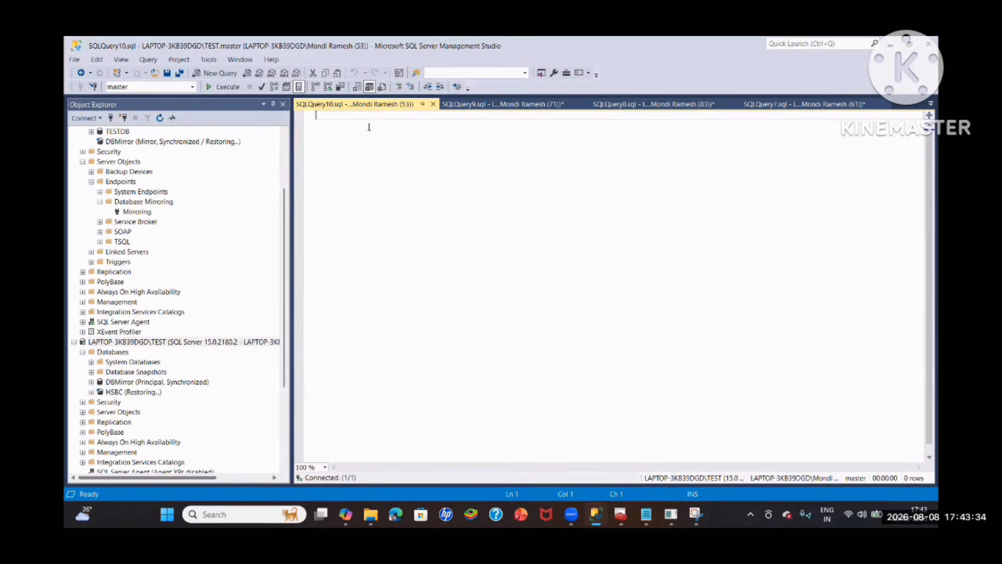
{"action": "key", "text": "ctrl+v"}
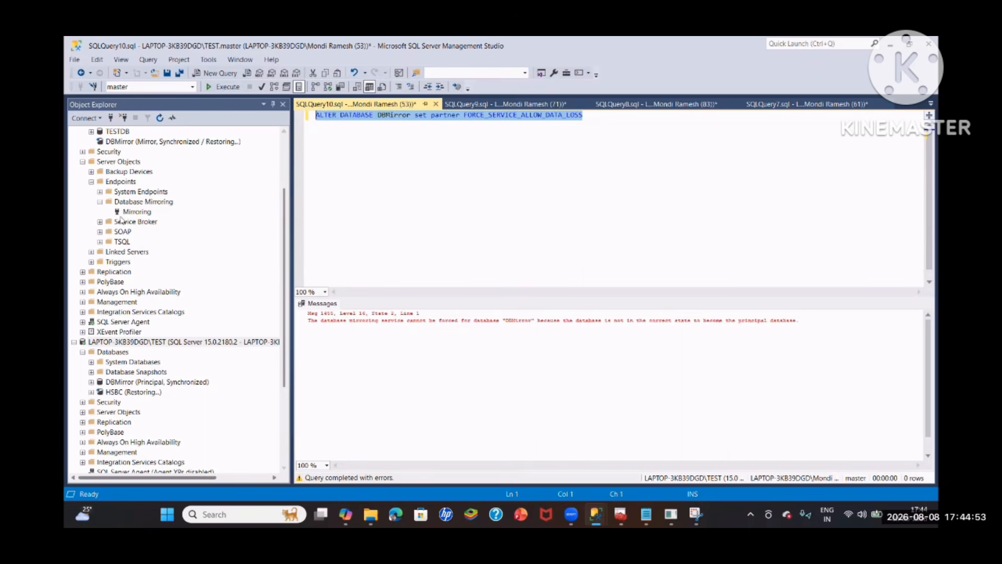
- Try to run the ALTER DATABASE DBMirror set partner FORCE_SERVICE_ALLOW_DATA_LOSS statement from a new query on the default instance
{"action": "scroll", "coordinate": [167, 190], "scroll_direction": "up", "scroll_amount": 3}
{"action": "right_click", "coordinate": [144, 131]}
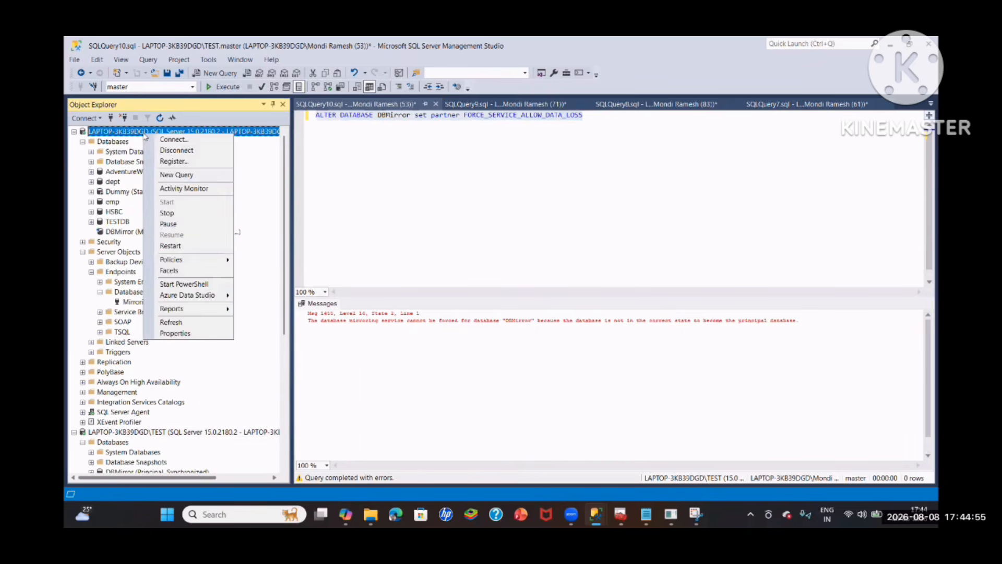
{"action": "left_click", "coordinate": [177, 175]}
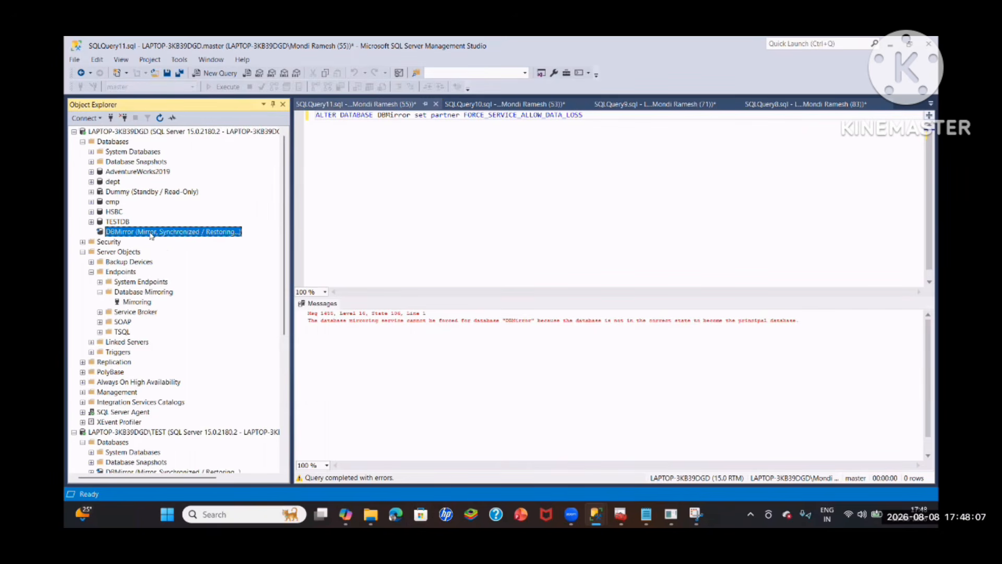
- Open a new query from DBMirror on the default instance and write ALTER ENDPOINT Mirroring state = stopped followed by go
{"action": "right_click", "coordinate": [126, 231]}
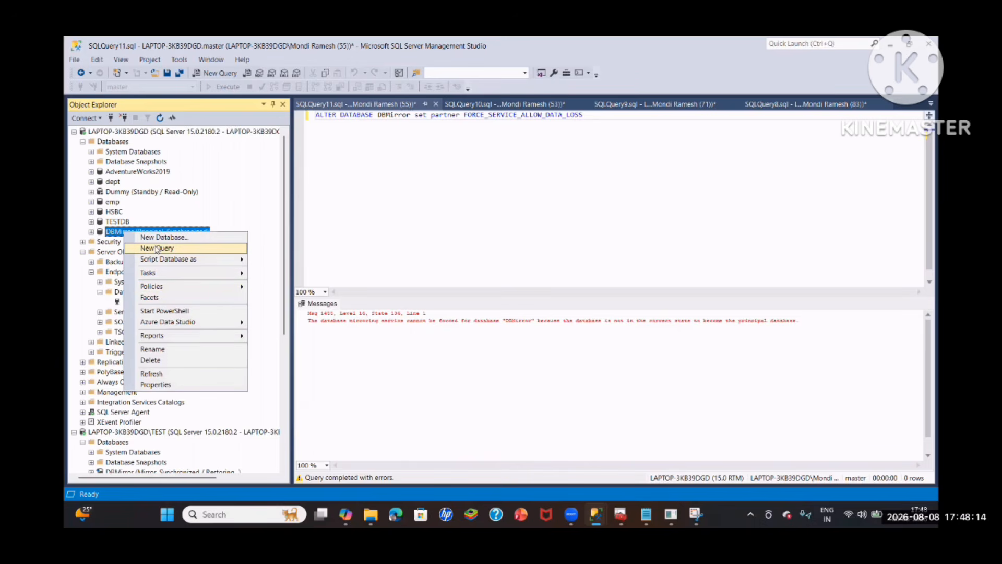
{"action": "left_click", "coordinate": [157, 249]}
{"action": "type", "text": "ALTER"}
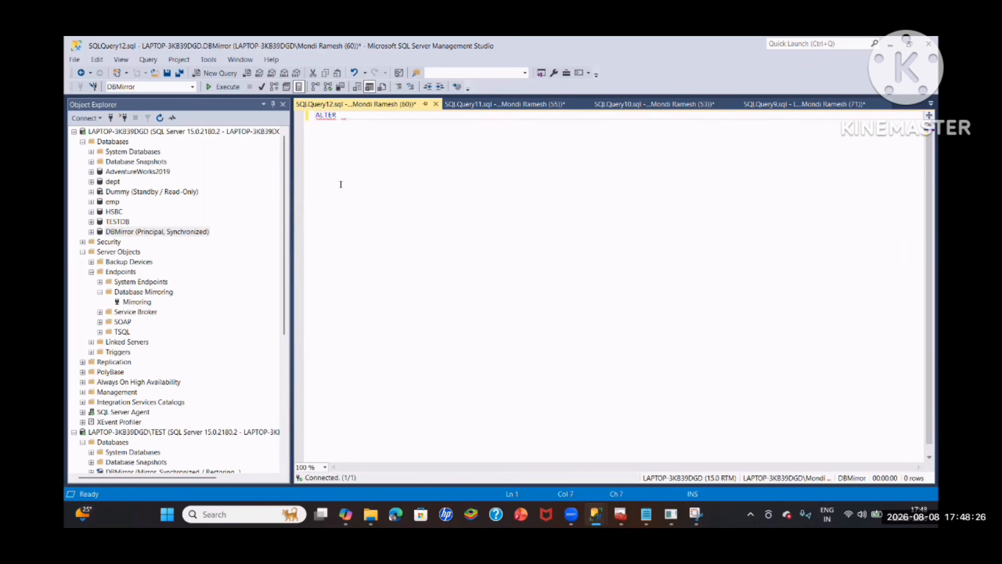
{"action": "type", "text": " ENDPOINT Mirroring state"}
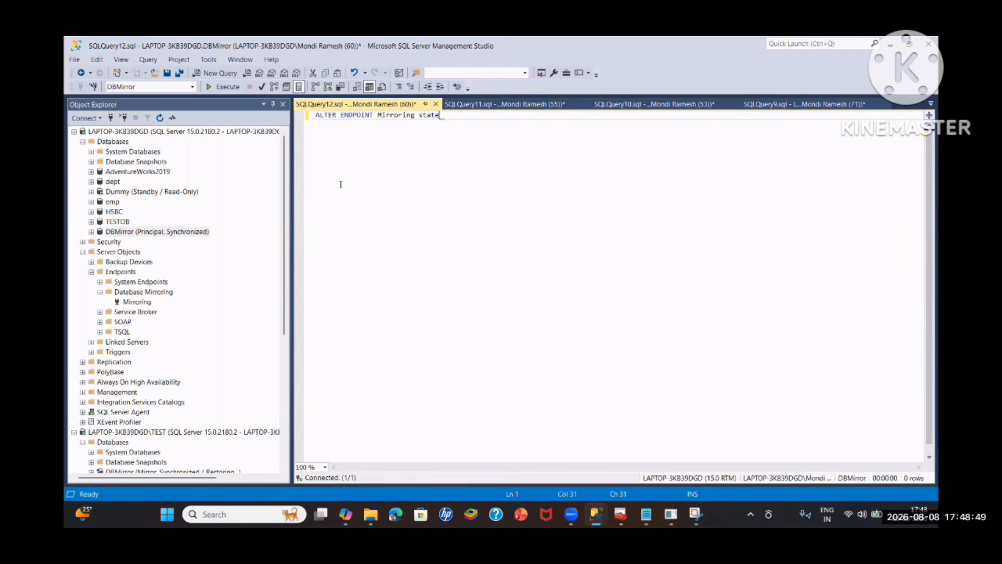
{"action": "type", "text": " = stopped"}
{"action": "key", "text": "Return"}
{"action": "type", "text": "go"}
{"action": "key", "text": "Return"}
{"action": "key", "text": "Return"}
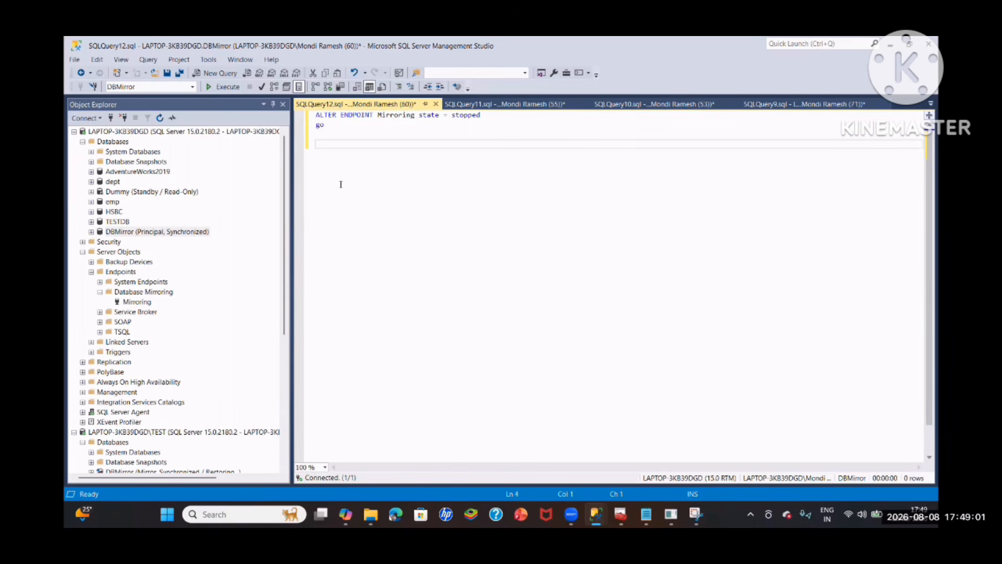
- Add a second batch to the script reading alter endpoint Mirroring state =start followed by go
{"action": "type", "text": "alterv da"}
{"action": "key", "text": "BackSpace"}
{"action": "key", "text": "BackSpace"}
{"action": "key", "text": "BackSpace"}
{"action": "key", "text": "BackSpace"}
{"action": "type", "text": "endpoint Mirroring "}
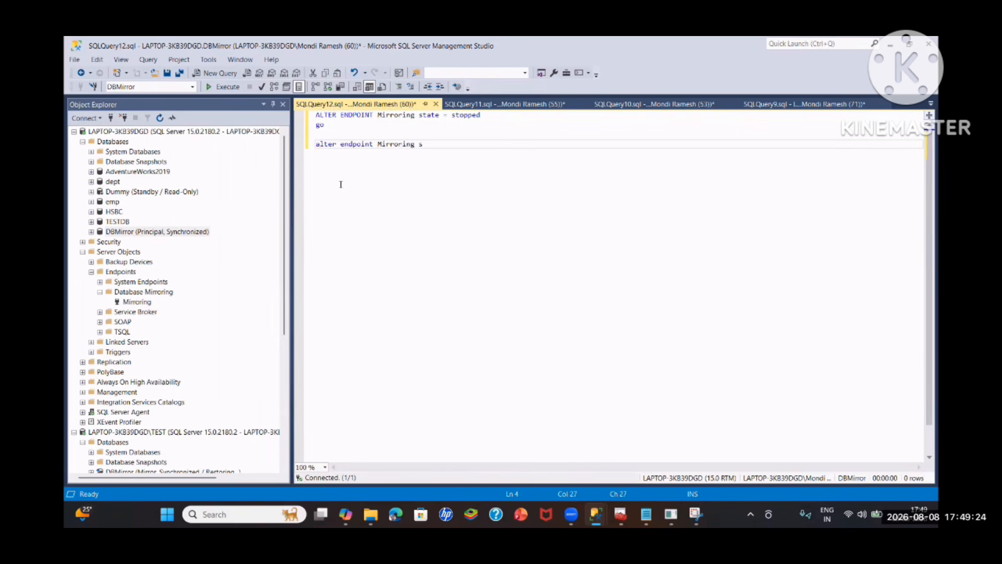
{"action": "type", "text": "state =start"}
{"action": "key", "text": "Return"}
{"action": "key", "text": "Return"}
{"action": "type", "text": "go"}
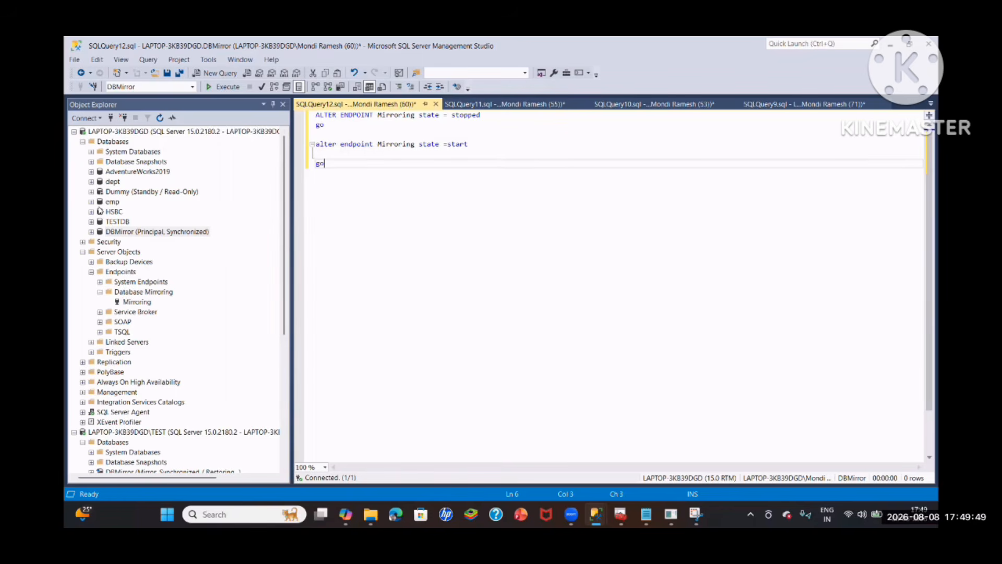
- Check the default instance's Mirroring endpoint, and run the ALTER ENDPOINT Mirroring state = stopped batch against master
{"action": "right_click", "coordinate": [131, 302]}
{"action": "left_click", "coordinate": [150, 375]}
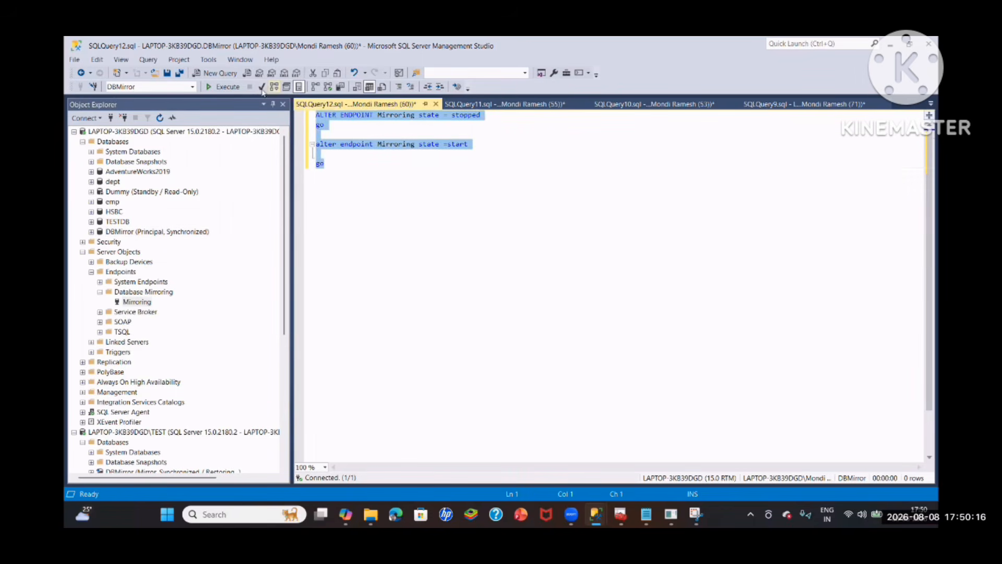
{"action": "key", "text": "F5"}
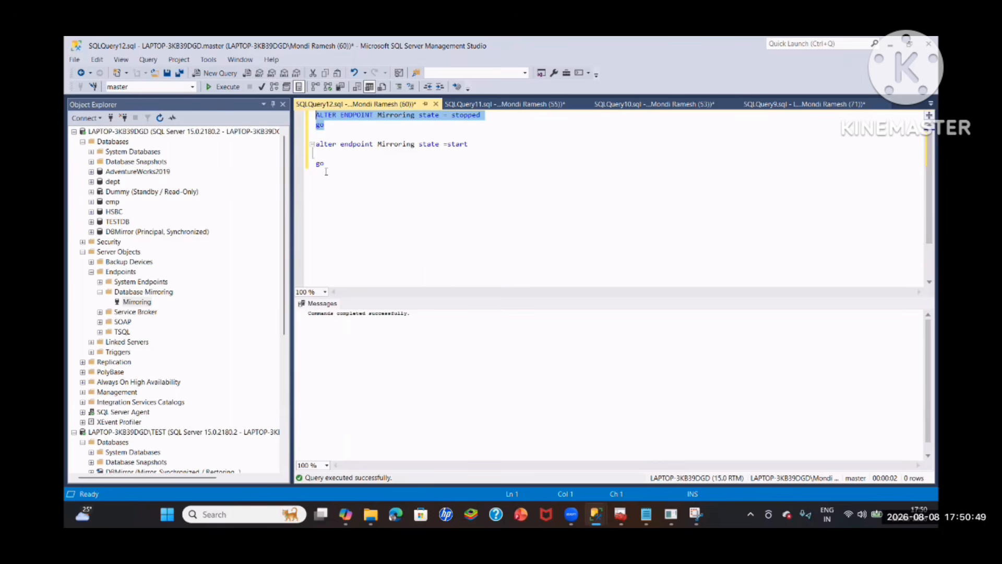